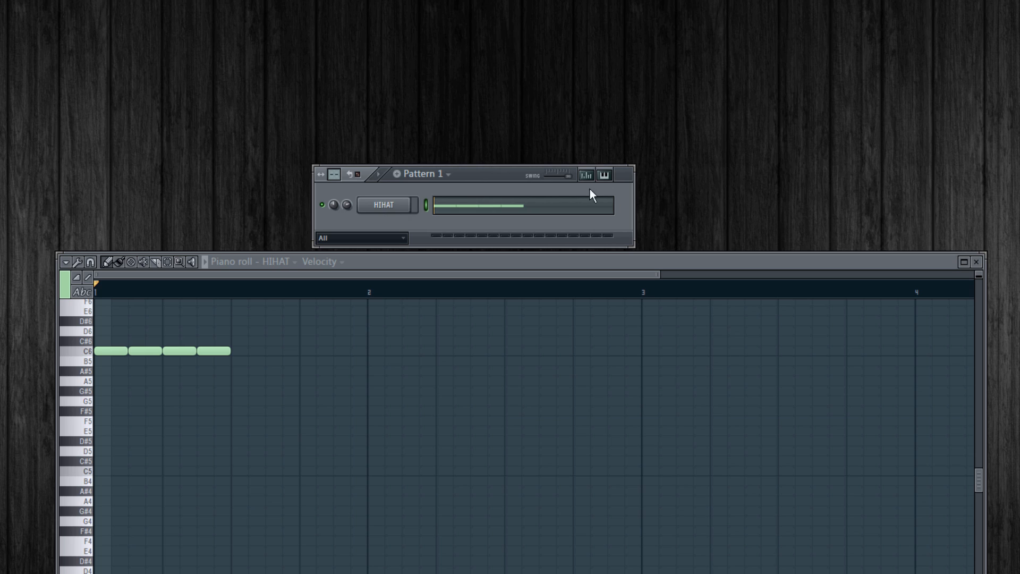
Lower the swing to minimum and cut all of the HIHAT channel's piano roll notes
{"action": "left_click_drag", "start_coordinate": [567, 176], "coordinate": [545, 175]}
{"action": "left_click", "coordinate": [976, 261]}
{"action": "key", "text": "ctrl+x"}
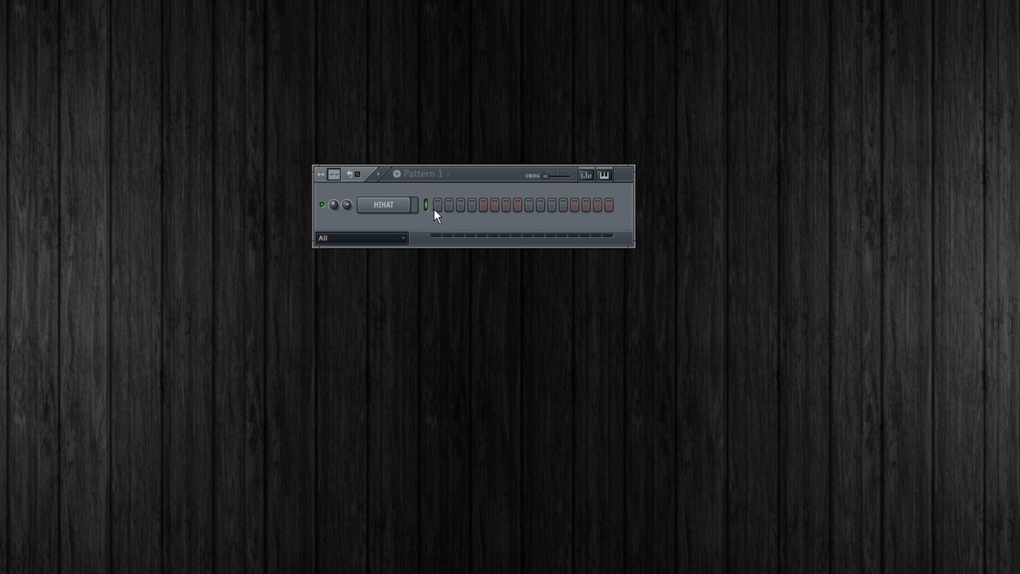
Fill all 16 steps of the HIHAT channel and raise the swing to nearly its maximum
{"action": "left_click_drag", "start_coordinate": [438, 208], "coordinate": [609, 207]}
{"action": "left_click_drag", "start_coordinate": [546, 176], "coordinate": [638, 183]}
{"action": "left_click_drag", "start_coordinate": [568, 176], "coordinate": [558, 176]}
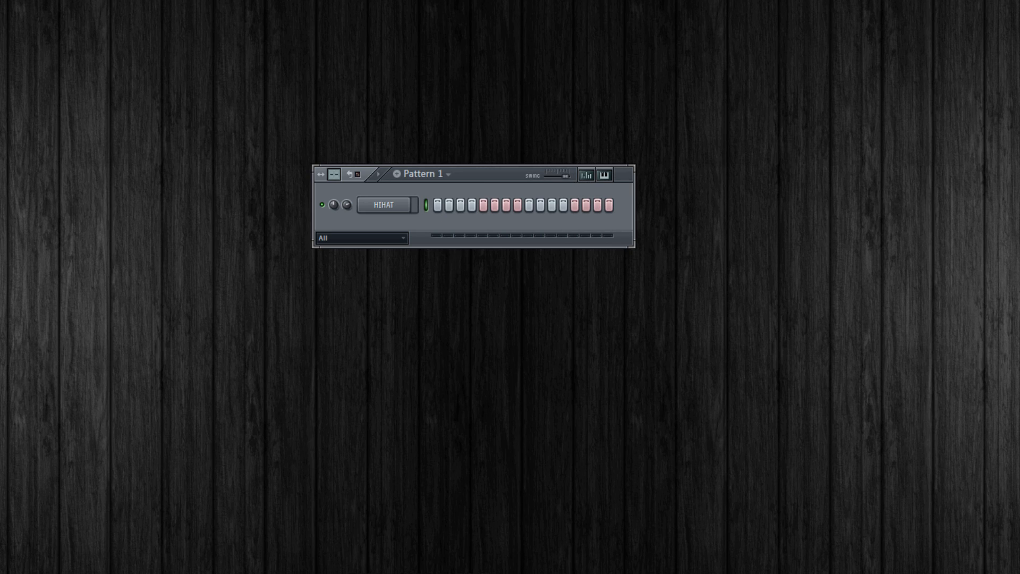
Send the HIHAT steps to the piano roll, play back the swung notes and close the piano roll
{"action": "right_click", "coordinate": [385, 205]}
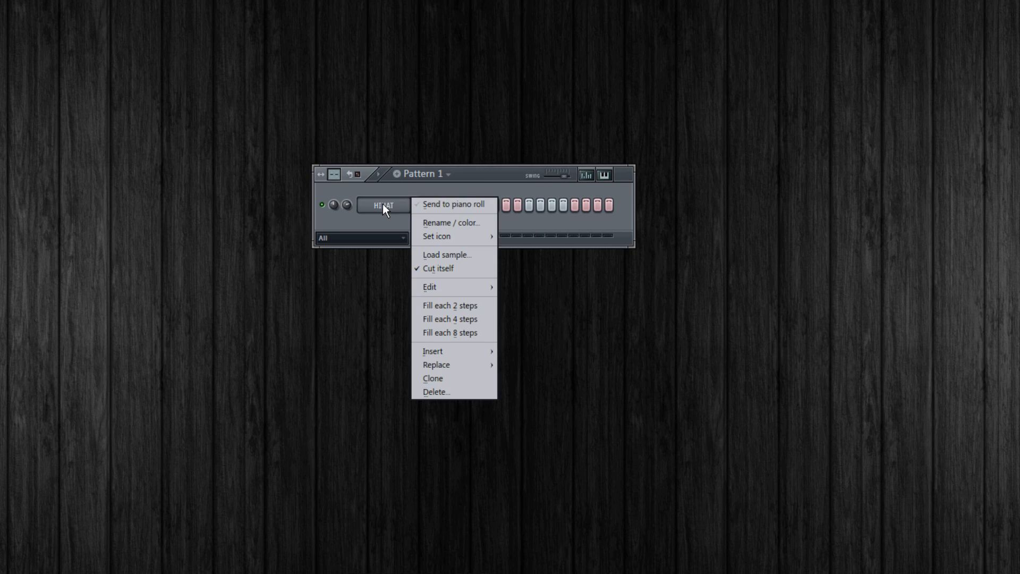
{"action": "left_click", "coordinate": [436, 204]}
{"action": "left_click_drag", "start_coordinate": [397, 260], "coordinate": [443, 138]}
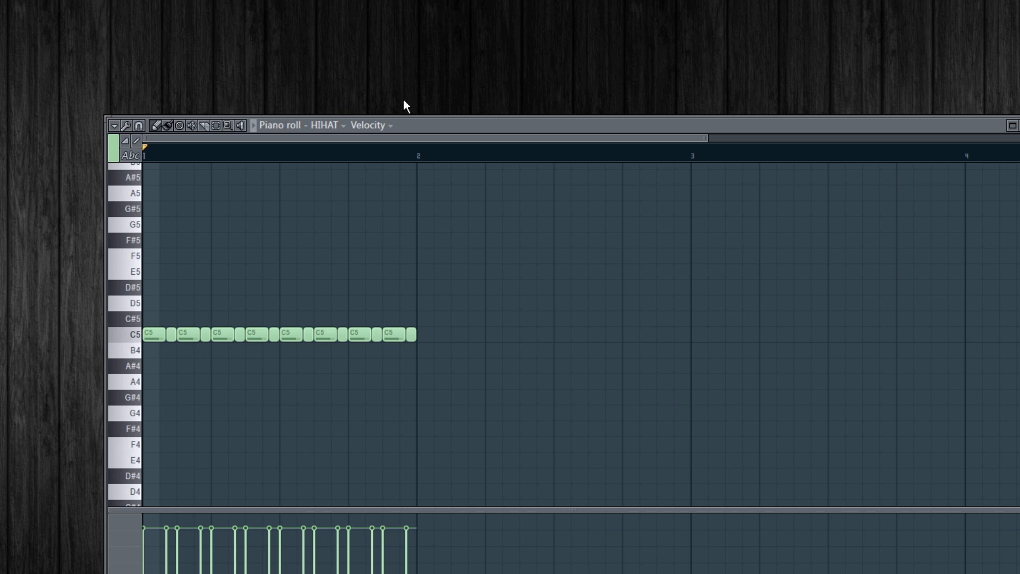
{"action": "key", "text": "space"}
{"action": "left_click_drag", "start_coordinate": [518, 127], "coordinate": [446, 158]}
{"action": "left_click", "coordinate": [954, 156]}
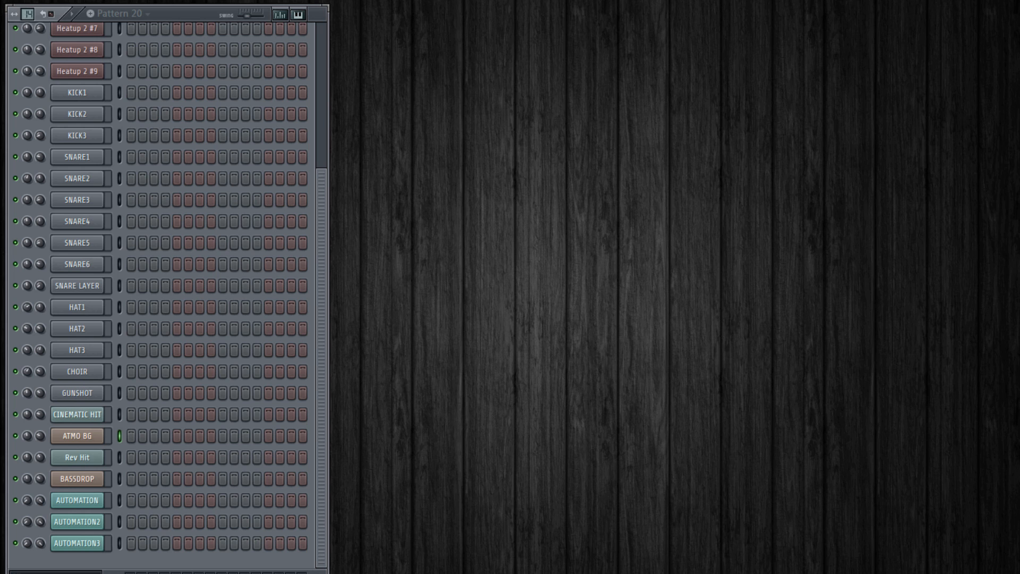
Lengthen the step grid to 64 steps and place a long C5 note at the start of the ATMO BG piano roll
{"action": "left_click", "coordinate": [13, 14]}
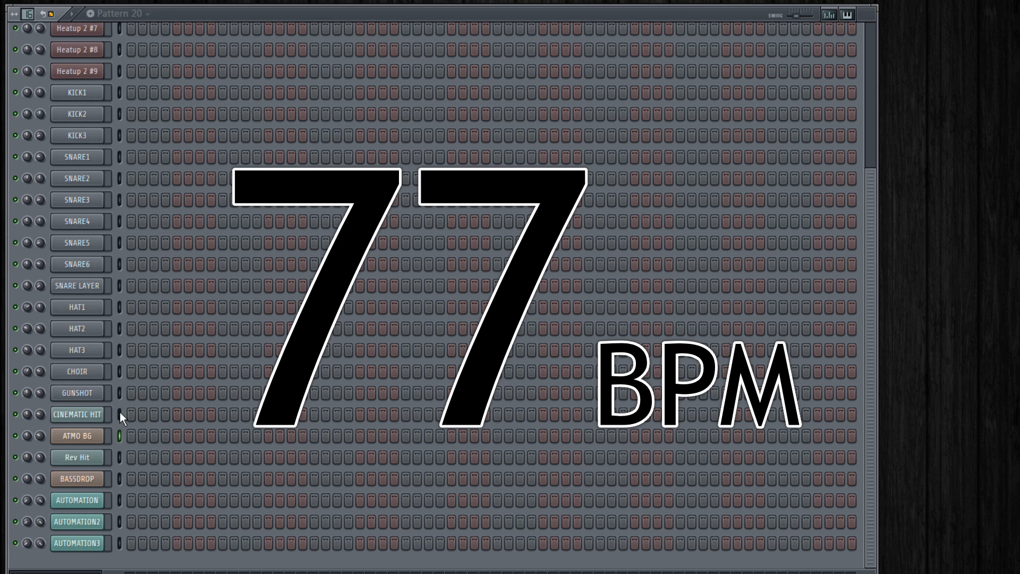
{"action": "right_click", "coordinate": [95, 435]}
{"action": "left_click", "coordinate": [155, 371]}
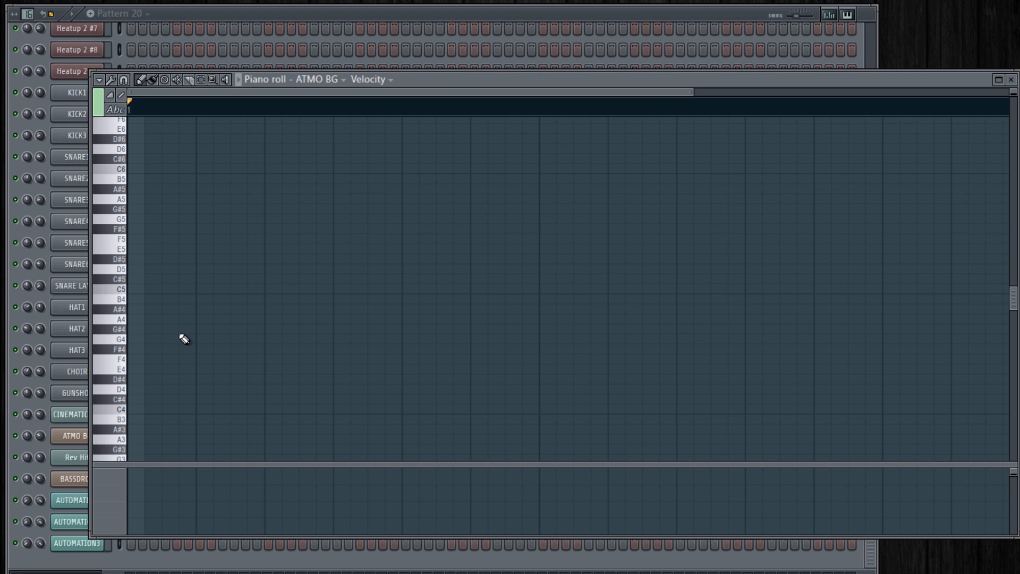
{"action": "left_click", "coordinate": [132, 290]}
{"action": "scroll", "coordinate": [744, 279], "scroll_direction": "down", "scroll_amount": 3}
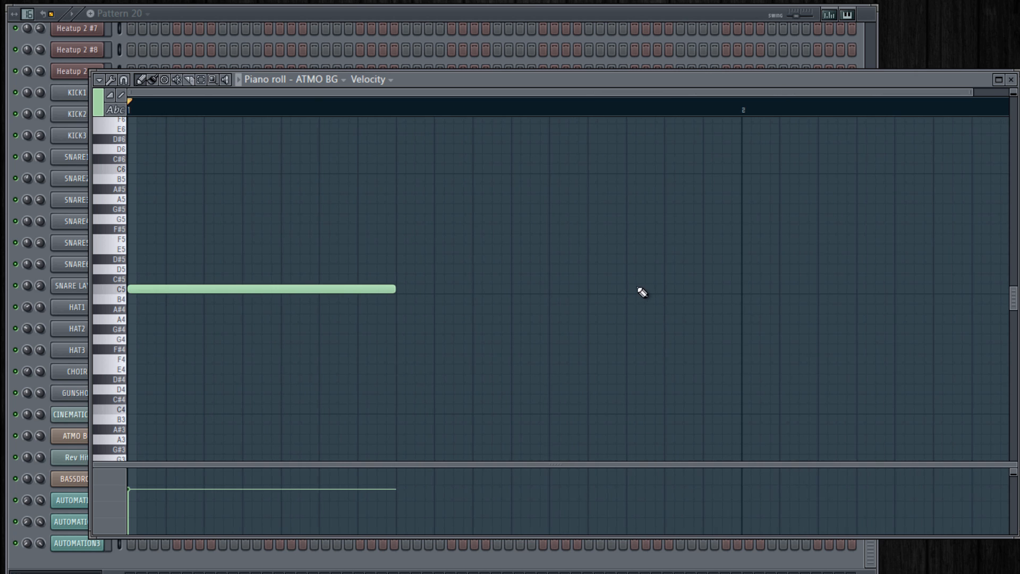
Add a second C5 note of the same length to ATMO BG, starting halfway through the bar, and close the piano roll
{"action": "left_click", "coordinate": [472, 289]}
{"action": "left_click", "coordinate": [481, 293]}
{"action": "left_click_drag", "start_coordinate": [480, 293], "coordinate": [454, 293]}
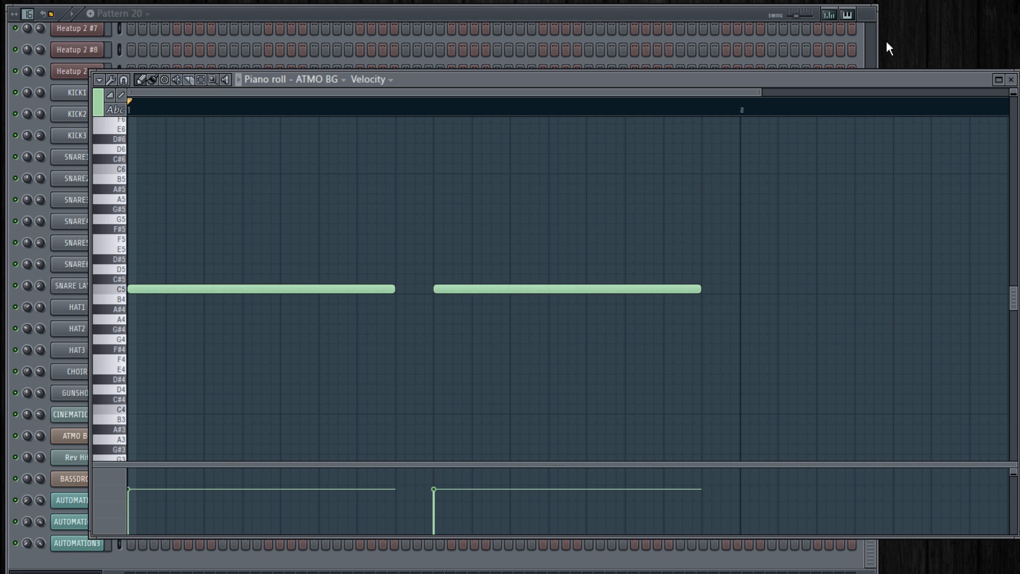
{"action": "left_click", "coordinate": [1010, 79]}
Play back Pattern 20 to hear the two ATMO BG notes
{"action": "right_click", "coordinate": [86, 439]}
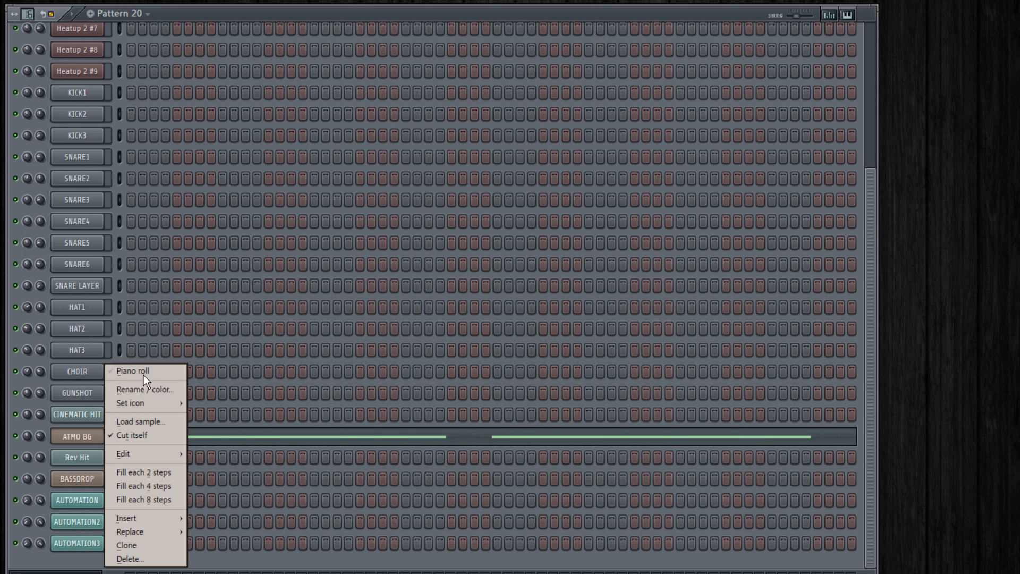
{"action": "left_click", "coordinate": [271, 10]}
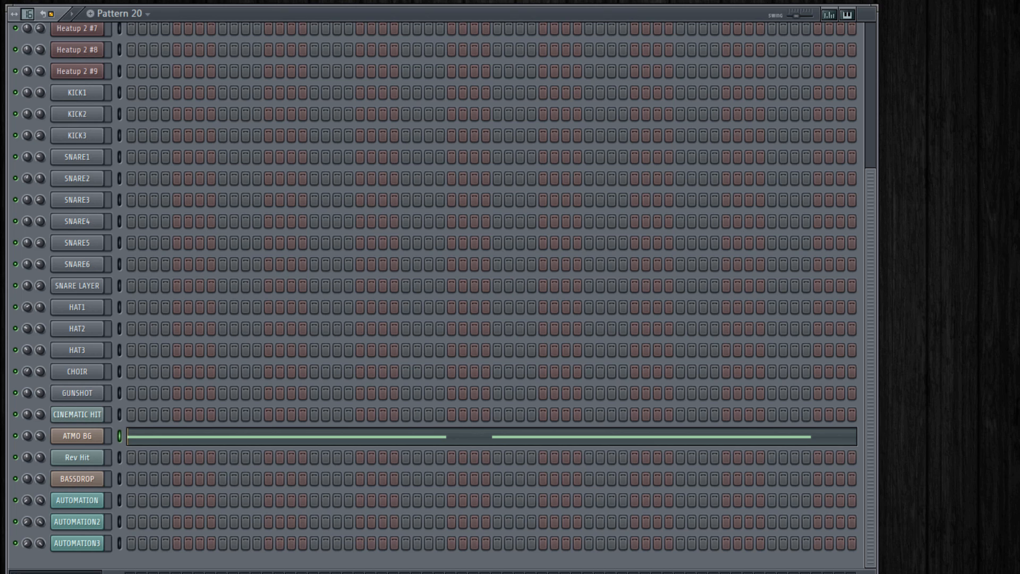
{"action": "key", "text": "space"}
{"action": "key", "text": "space"}
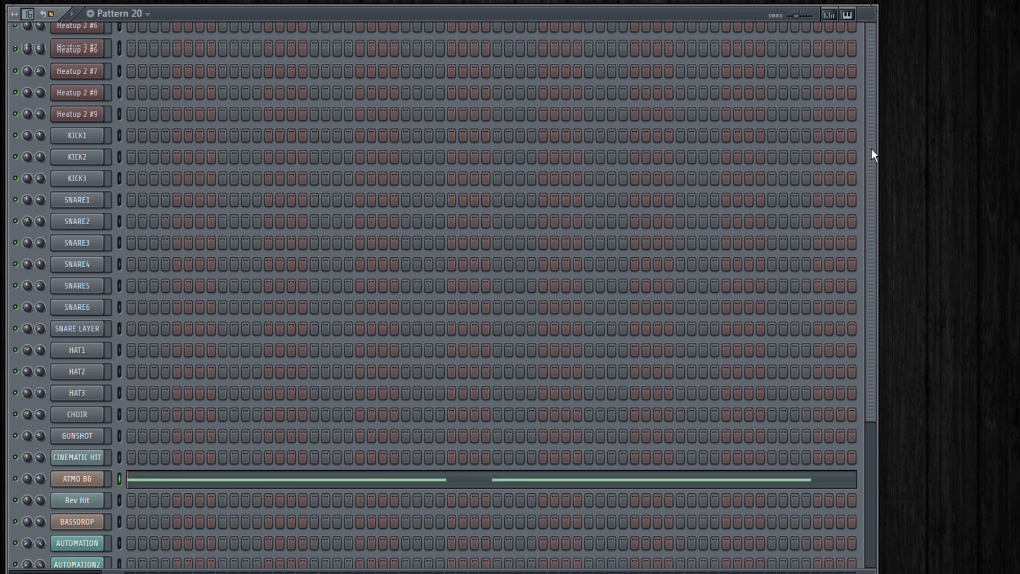
Examine which preset, sound type and expansion pack the Heatup 2 #2 instrument uses, and close its window
{"action": "scroll", "coordinate": [871, 149], "scroll_direction": "up", "scroll_amount": 5}
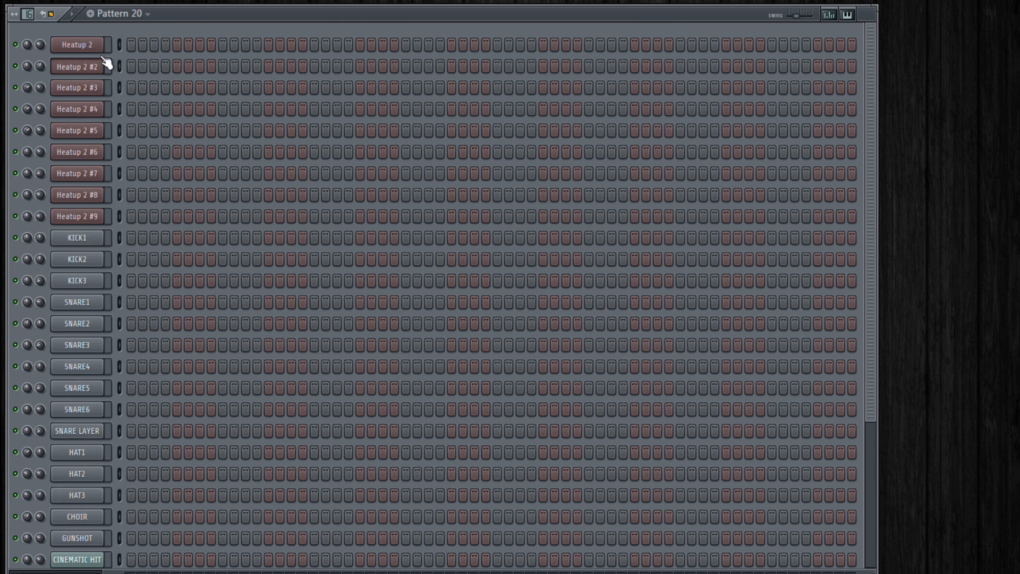
{"action": "left_click", "coordinate": [120, 66]}
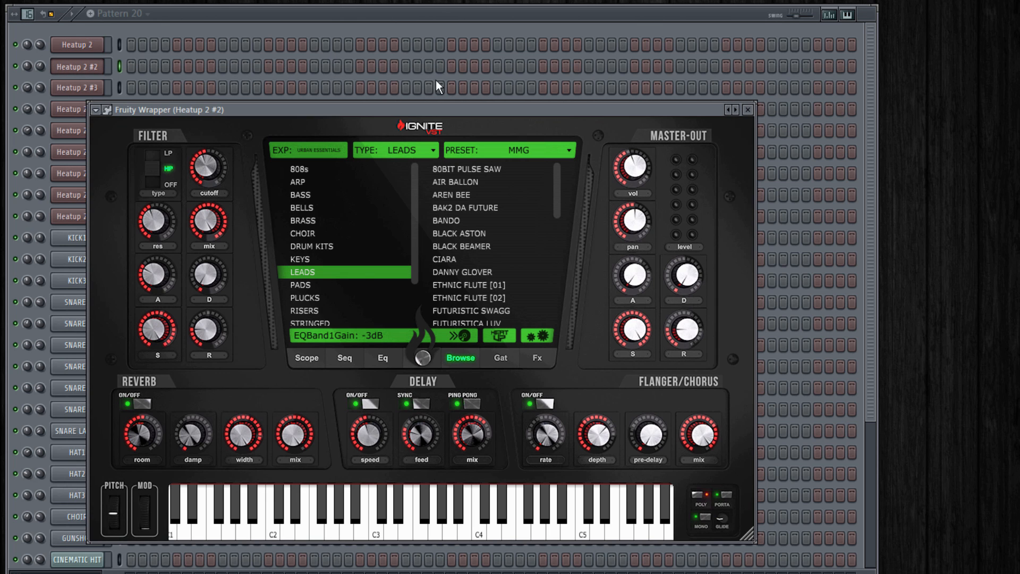
{"action": "scroll", "coordinate": [496, 247], "scroll_direction": "down", "scroll_amount": 4}
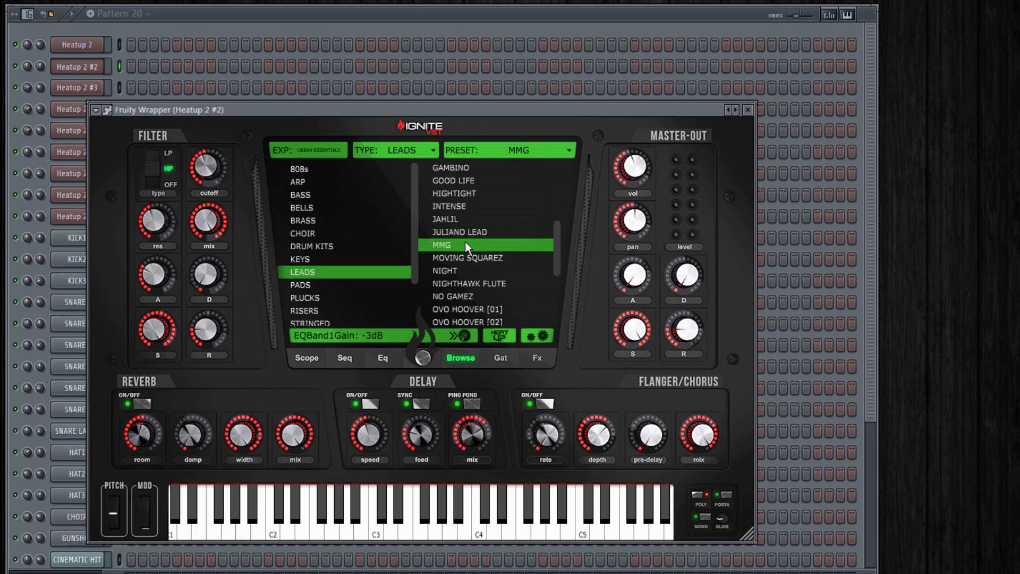
{"action": "left_click", "coordinate": [320, 148]}
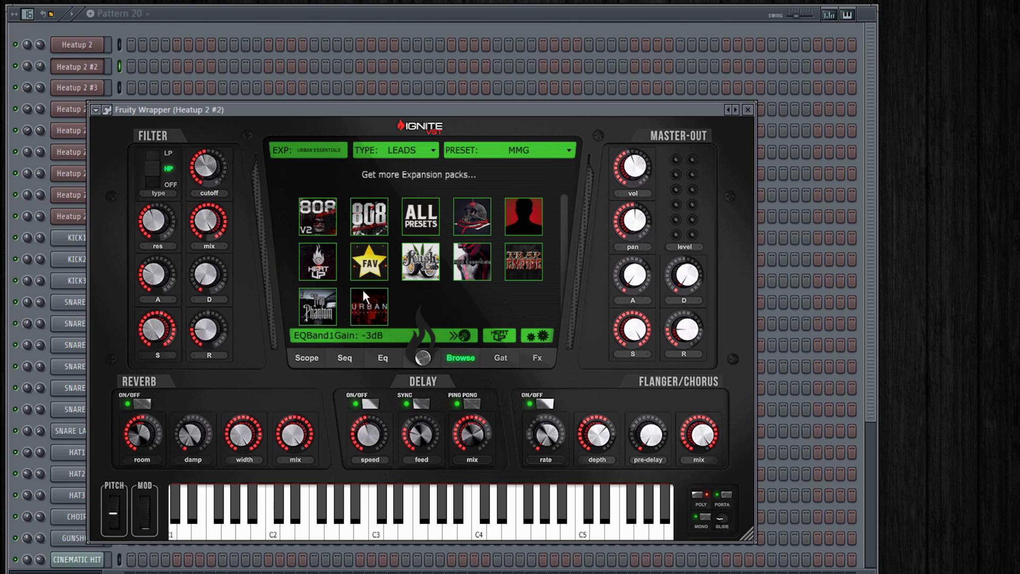
{"action": "left_click", "coordinate": [366, 313]}
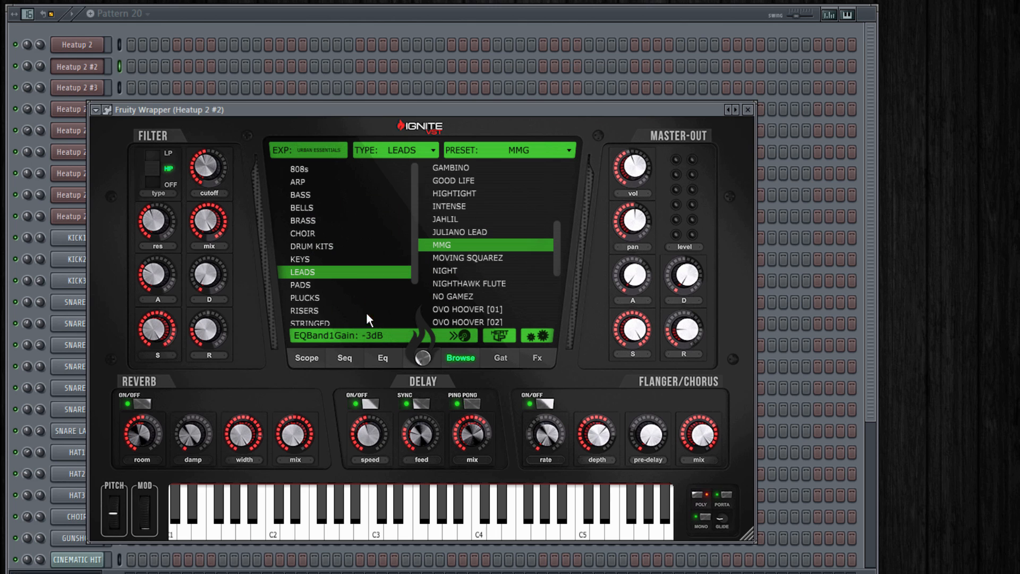
{"action": "left_click", "coordinate": [746, 110]}
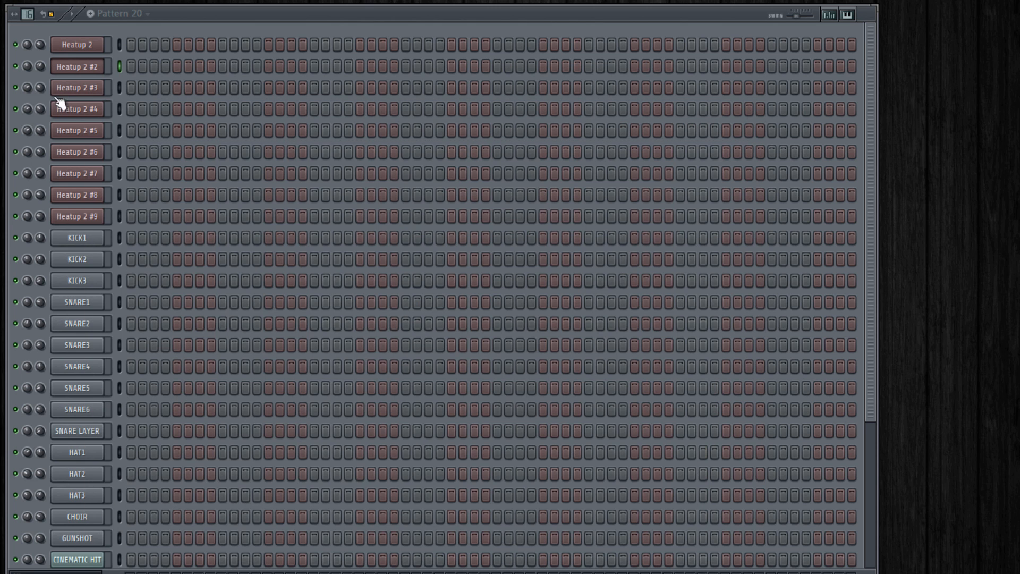
Start the melody in the Heatup 2 #2 piano roll with two short A5 notes followed by two short A#5 notes
{"action": "right_click", "coordinate": [78, 49]}
{"action": "right_click", "coordinate": [71, 66]}
{"action": "right_click", "coordinate": [72, 66]}
{"action": "left_click", "coordinate": [132, 66]}
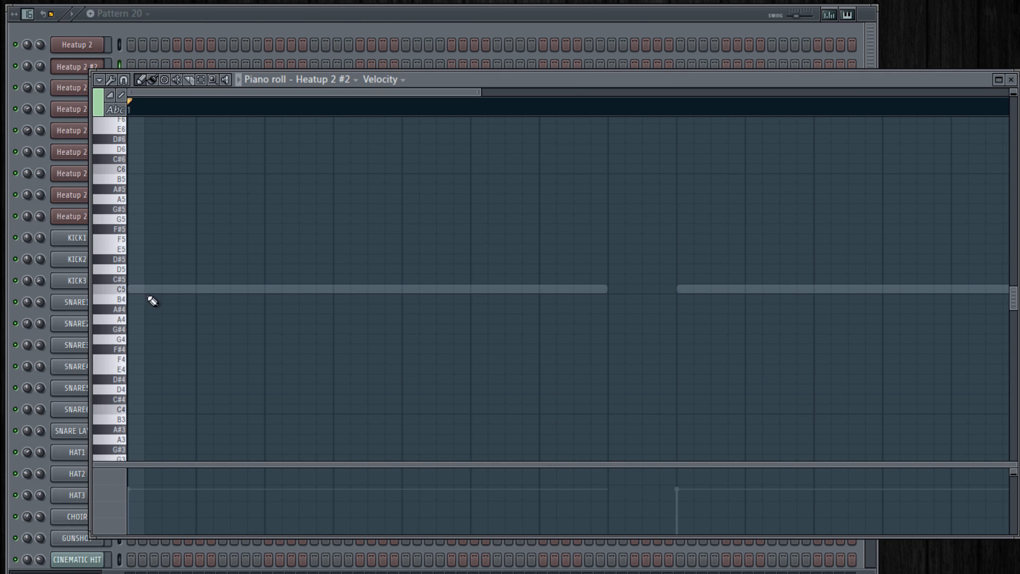
{"action": "left_click", "coordinate": [142, 201]}
{"action": "left_click", "coordinate": [412, 210]}
{"action": "left_click_drag", "start_coordinate": [411, 211], "coordinate": [517, 239]}
{"action": "right_click", "coordinate": [552, 229]}
{"action": "left_click_drag", "start_coordinate": [606, 199], "coordinate": [144, 239]}
{"action": "left_click", "coordinate": [164, 200]}
{"action": "left_click", "coordinate": [203, 189]}
{"action": "left_click", "coordinate": [238, 189]}
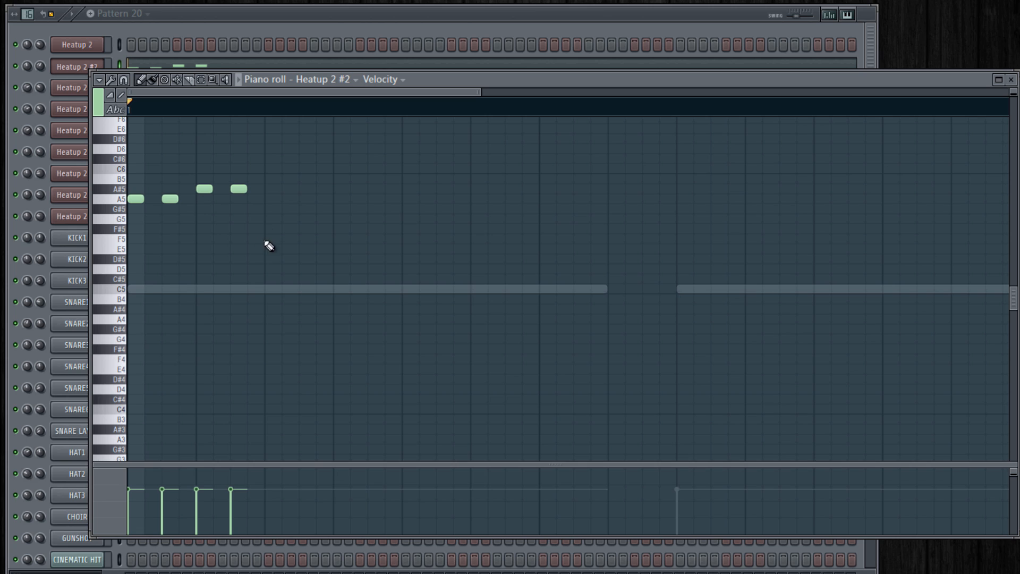
Continue the Heatup 2 #2 melody at the same spacing with two notes each on G5, A5, F5 and G5
{"action": "left_click", "coordinate": [271, 219]}
{"action": "left_click", "coordinate": [306, 220]}
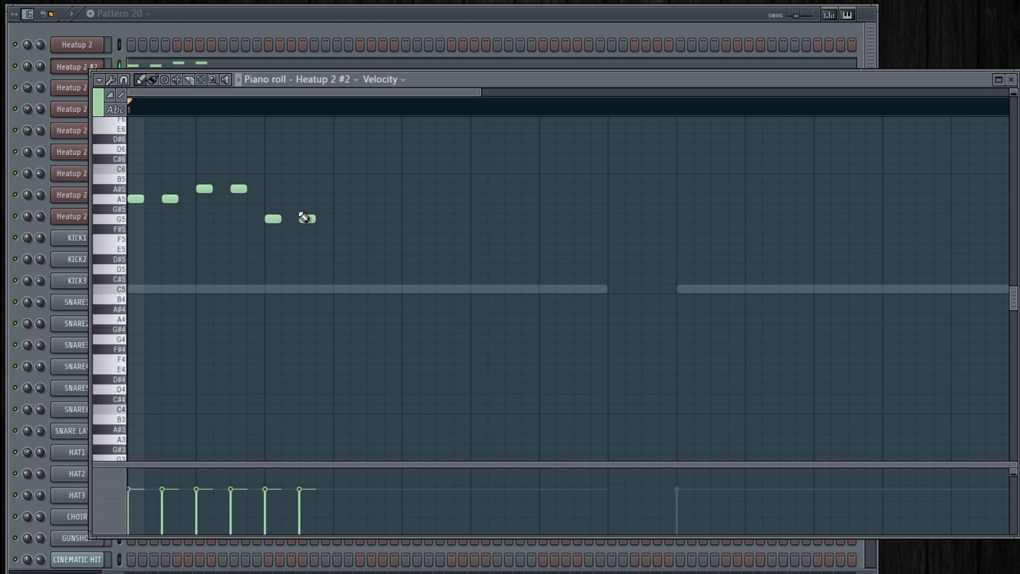
{"action": "left_click", "coordinate": [343, 199]}
{"action": "left_click", "coordinate": [376, 199]}
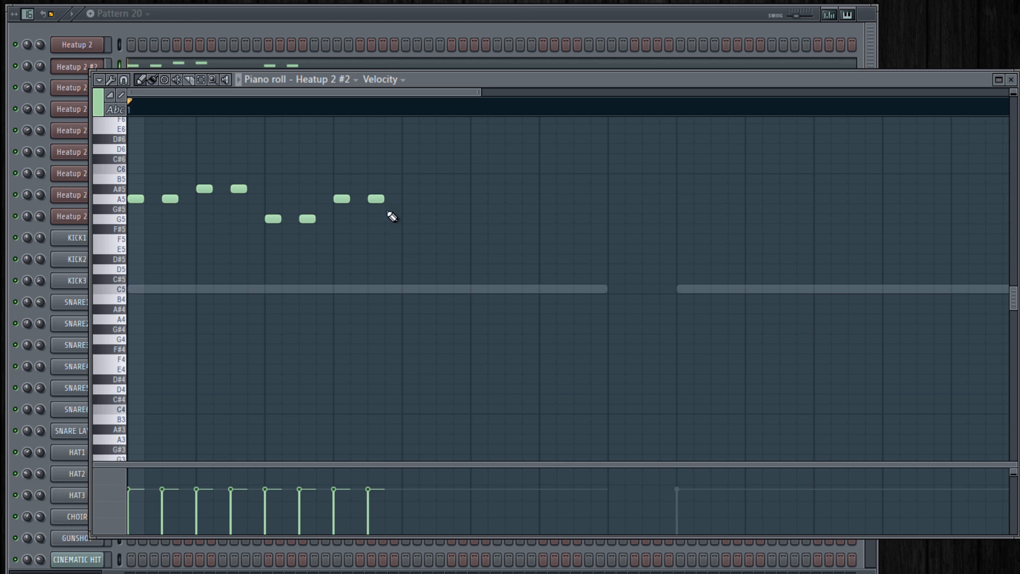
{"action": "left_click", "coordinate": [410, 239]}
{"action": "left_click", "coordinate": [435, 240]}
{"action": "left_click", "coordinate": [478, 219]}
{"action": "left_click", "coordinate": [512, 219]}
Finish the melody phrase with evenly spaced notes on E5, E5, F5 and E5
{"action": "left_click", "coordinate": [559, 259]}
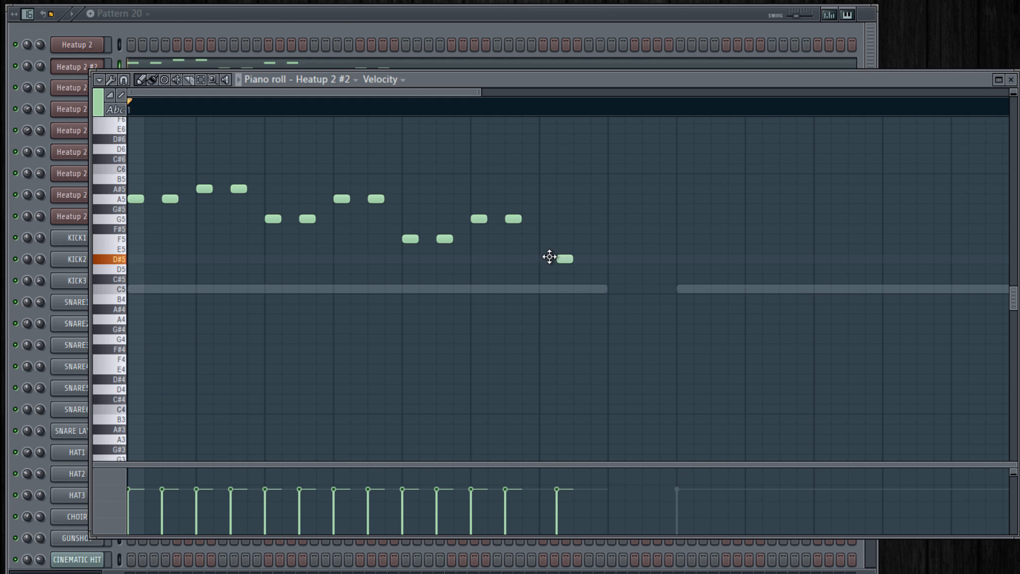
{"action": "left_click_drag", "start_coordinate": [559, 259], "coordinate": [542, 248]}
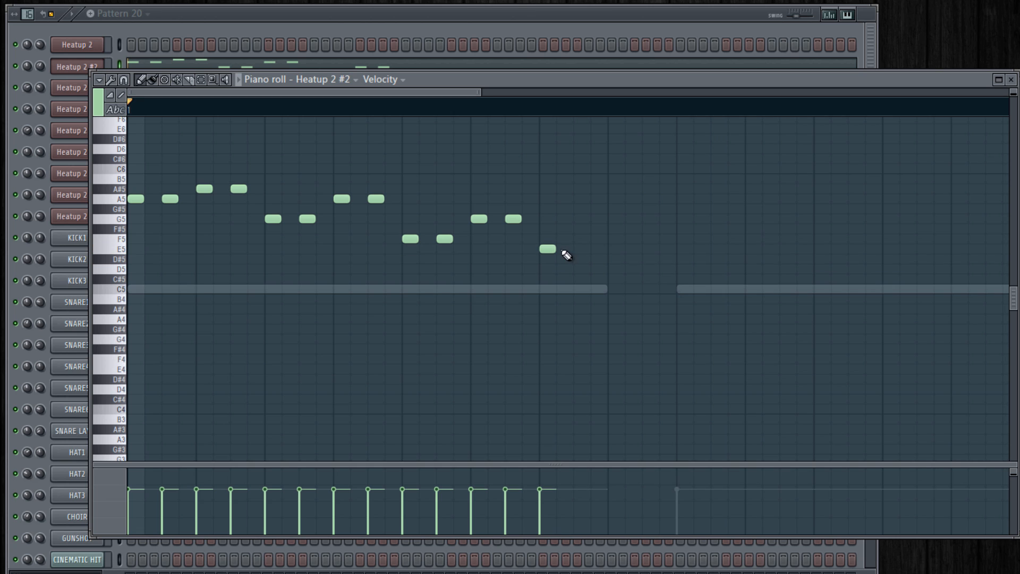
{"action": "left_click", "coordinate": [579, 249]}
{"action": "left_click", "coordinate": [611, 240]}
{"action": "left_click", "coordinate": [648, 249]}
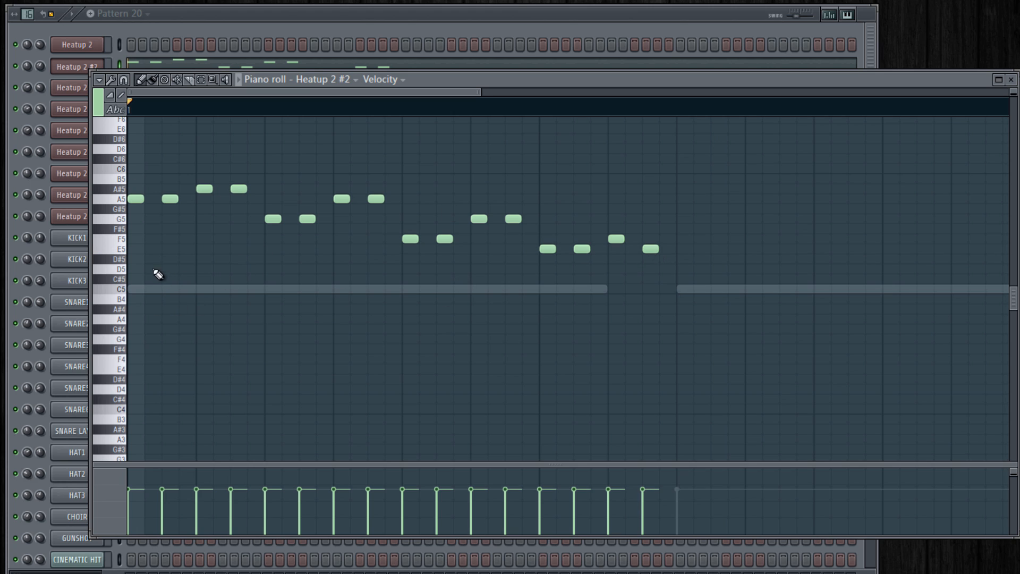
Place a short D5 note in the gap after each of the sixteen melody notes and play back the phrase
{"action": "left_click", "coordinate": [151, 269]}
{"action": "left_click", "coordinate": [187, 269]}
{"action": "left_click", "coordinate": [222, 269]}
{"action": "left_click", "coordinate": [256, 270]}
{"action": "left_click", "coordinate": [290, 269]}
{"action": "left_click", "coordinate": [324, 269]}
{"action": "left_click", "coordinate": [359, 269]}
{"action": "left_click", "coordinate": [393, 269]}
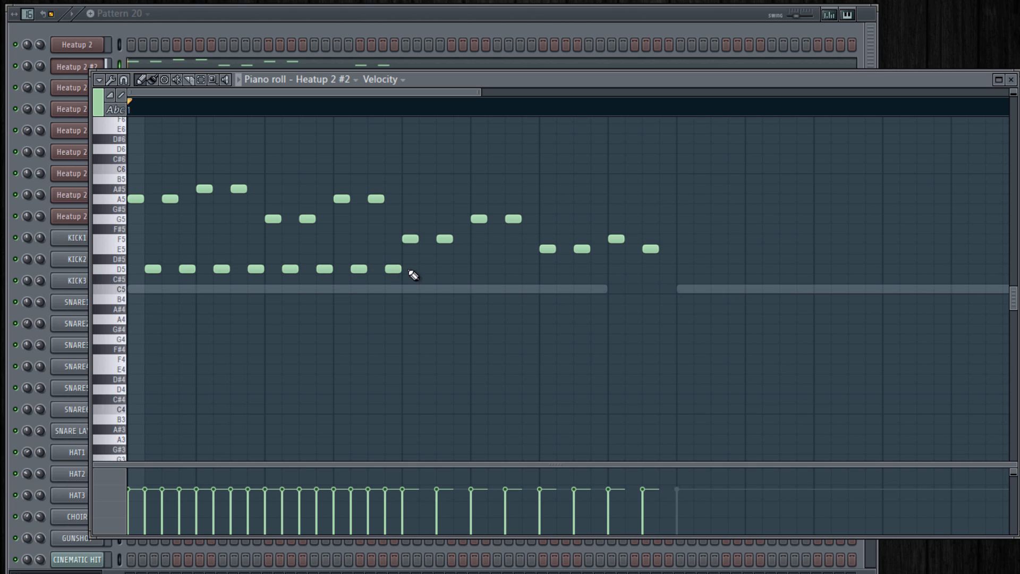
{"action": "left_click", "coordinate": [428, 269]}
{"action": "left_click", "coordinate": [462, 269]}
{"action": "left_click", "coordinate": [496, 269]}
{"action": "left_click", "coordinate": [530, 270]}
{"action": "left_click", "coordinate": [565, 270]}
{"action": "left_click", "coordinate": [599, 269]}
{"action": "left_click", "coordinate": [633, 269]}
{"action": "left_click", "coordinate": [668, 270]}
{"action": "key", "text": "space"}
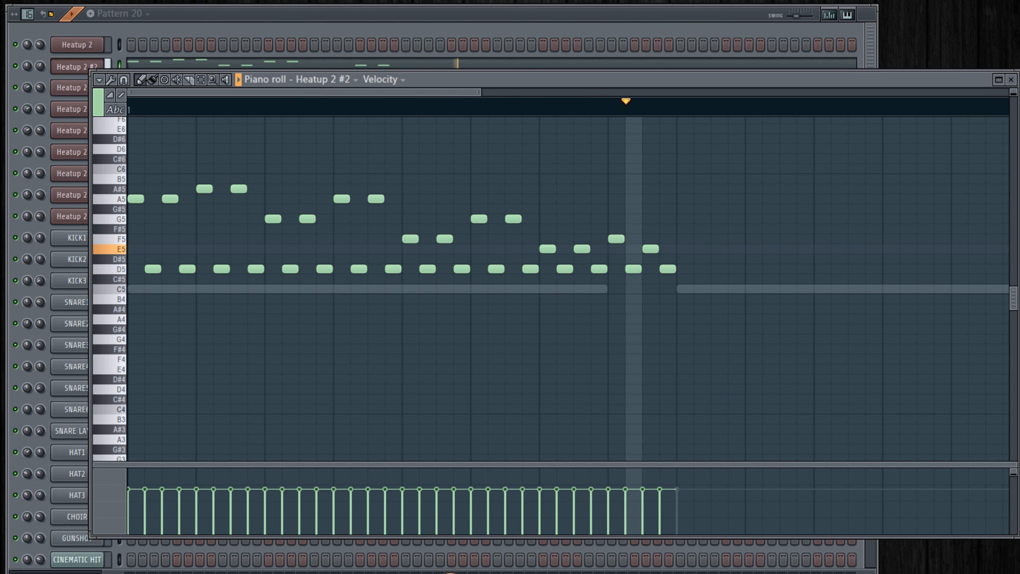
{"action": "key", "text": "space"}
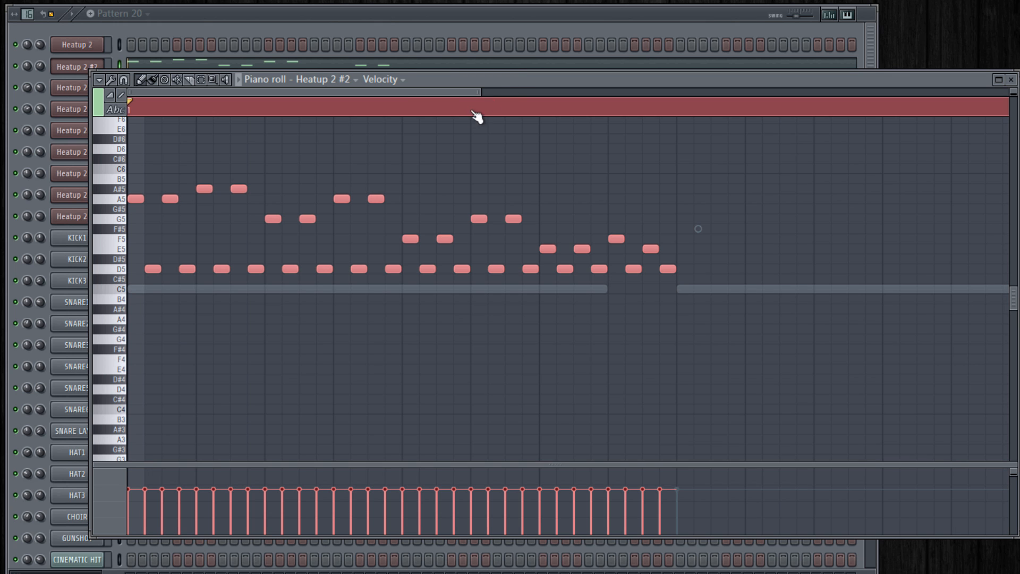
Paste a copy of the whole phrase and, with snap set to Beat, move it to start at the second C5 ghost note
{"action": "left_click_drag", "start_coordinate": [413, 93], "coordinate": [584, 95]}
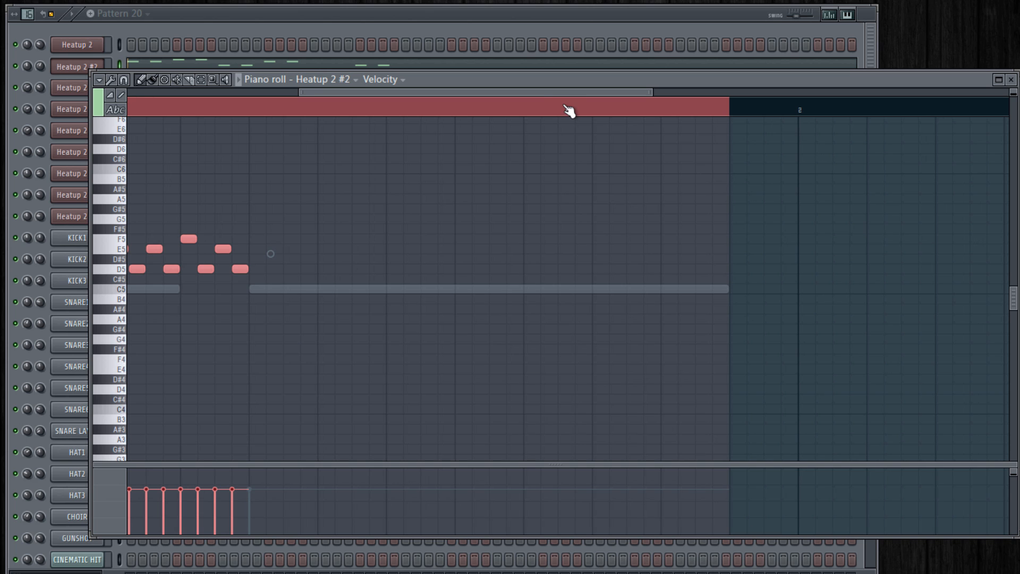
{"action": "key", "text": "ctrl+v"}
{"action": "left_click", "coordinate": [728, 0]}
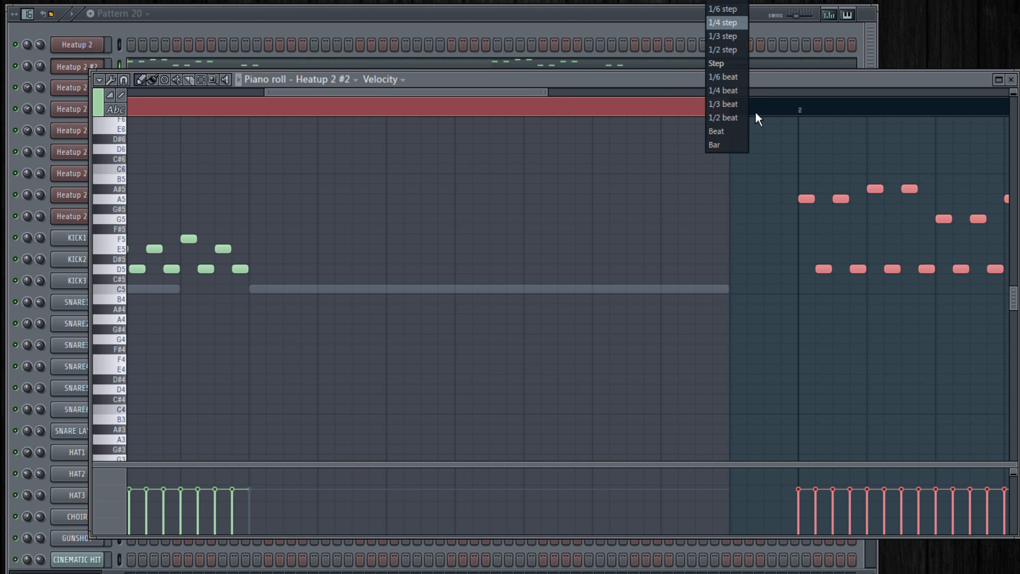
{"action": "left_click", "coordinate": [735, 146]}
{"action": "left_click", "coordinate": [727, 1]}
{"action": "left_click", "coordinate": [728, 131]}
{"action": "left_click_drag", "start_coordinate": [757, 203], "coordinate": [273, 201]}
{"action": "scroll", "coordinate": [513, 263], "scroll_direction": "down", "scroll_amount": 3}
{"action": "scroll", "coordinate": [193, 272], "scroll_direction": "up", "scroll_amount": 3}
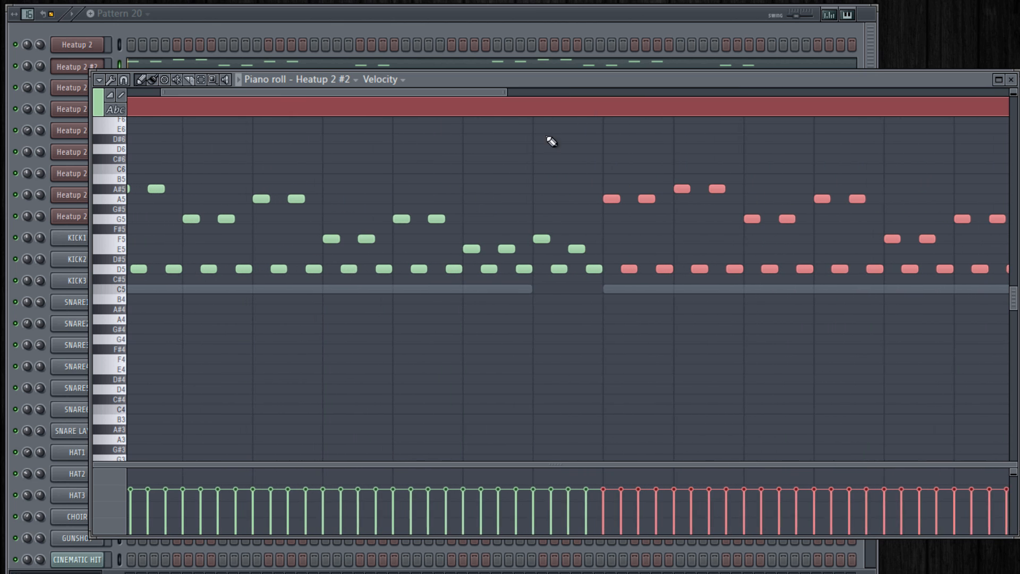
{"action": "left_click_drag", "start_coordinate": [470, 93], "coordinate": [435, 93]}
{"action": "left_click", "coordinate": [1011, 81]}
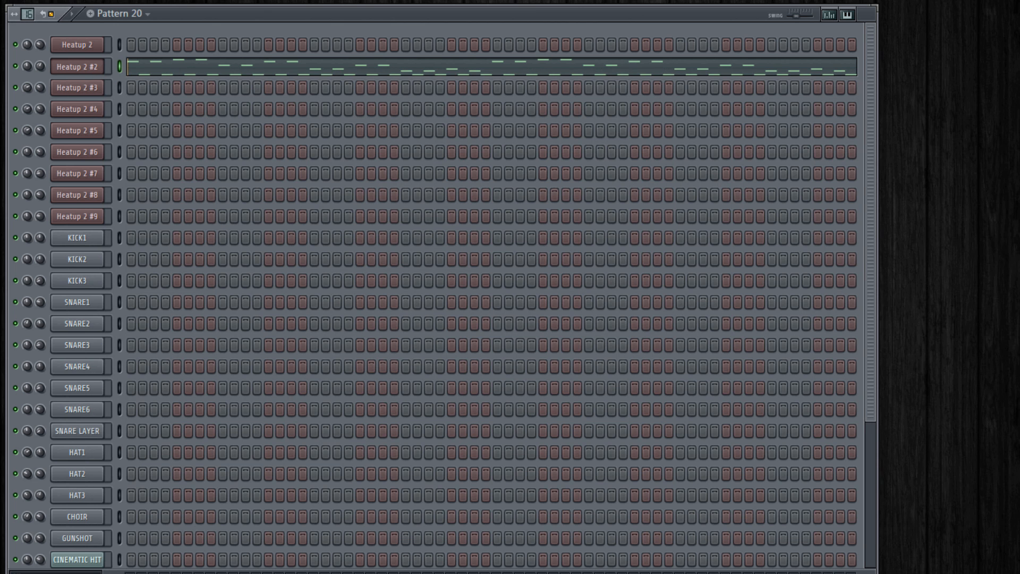
Select the Heatup 2 channel and open its instrument window
{"action": "key", "text": "Up"}
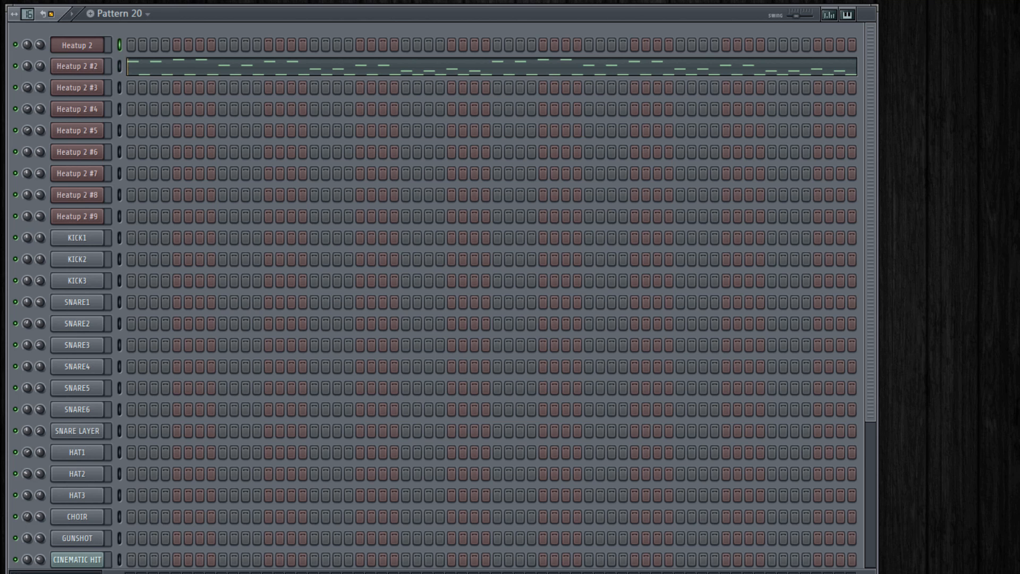
{"action": "left_click_drag", "start_coordinate": [869, 77], "coordinate": [853, 486]}
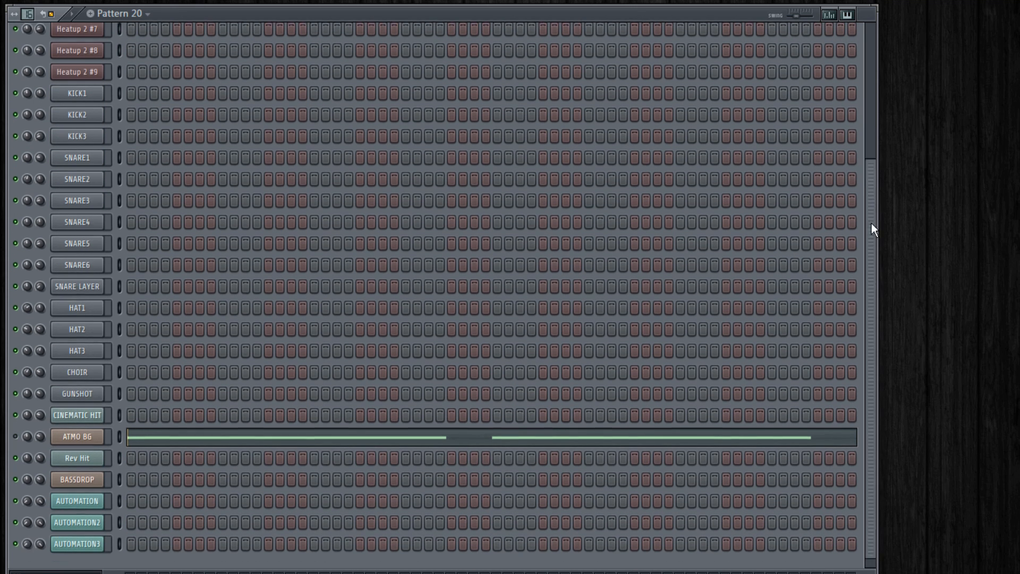
{"action": "left_click_drag", "start_coordinate": [872, 225], "coordinate": [840, 54]}
{"action": "left_click", "coordinate": [85, 45]}
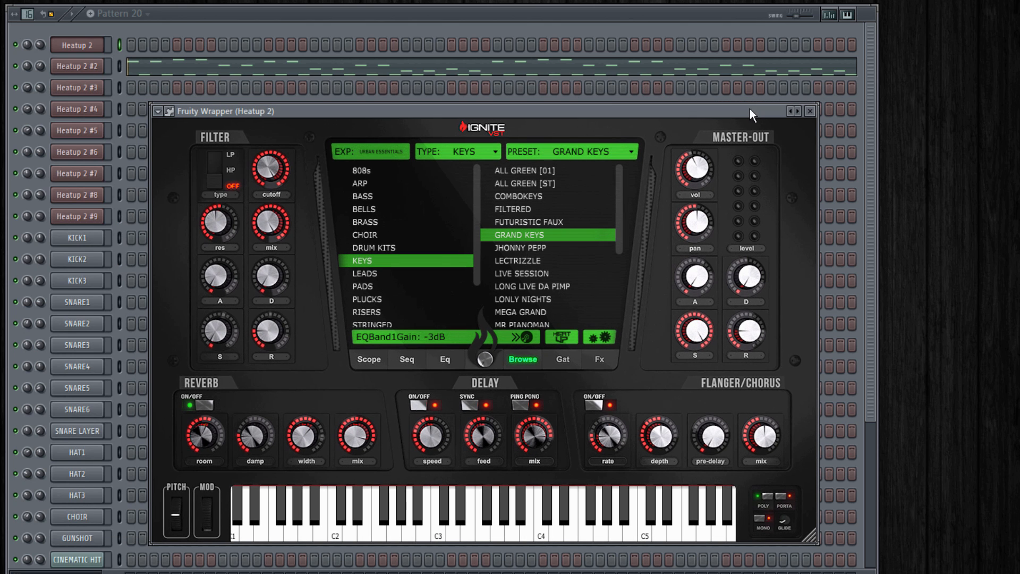
In the Heatup 2 channel's piano roll, place two D3 notes, each about 18 steps long, starting at steps 7 and 39
{"action": "left_click", "coordinate": [673, 99]}
{"action": "right_click", "coordinate": [95, 48]}
{"action": "left_click", "coordinate": [110, 47]}
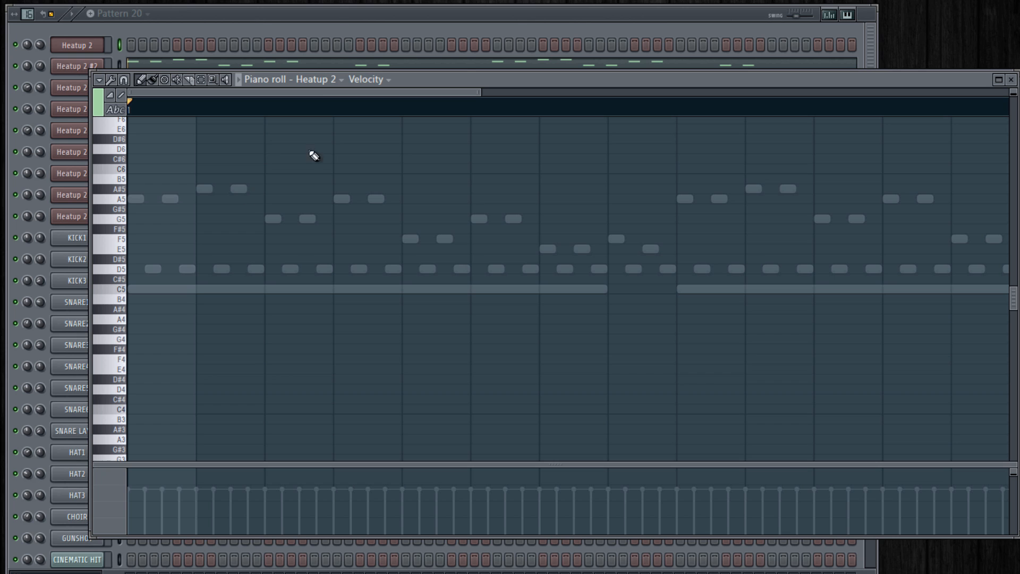
{"action": "left_click", "coordinate": [722, 1]}
{"action": "left_click", "coordinate": [720, 64]}
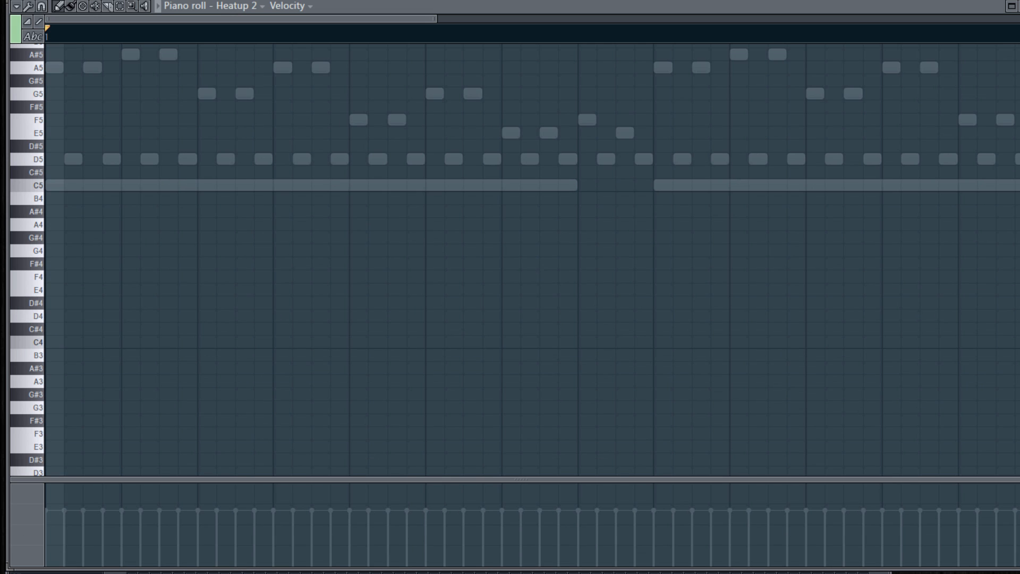
{"action": "scroll", "coordinate": [532, 259], "scroll_direction": "down", "scroll_amount": 1}
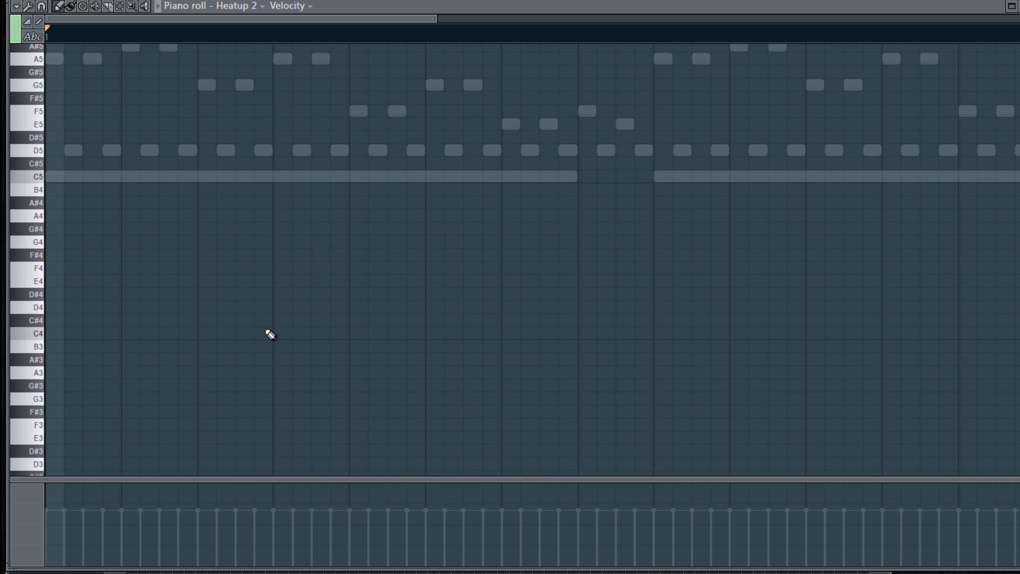
{"action": "scroll", "coordinate": [57, 455], "scroll_direction": "down", "scroll_amount": 2}
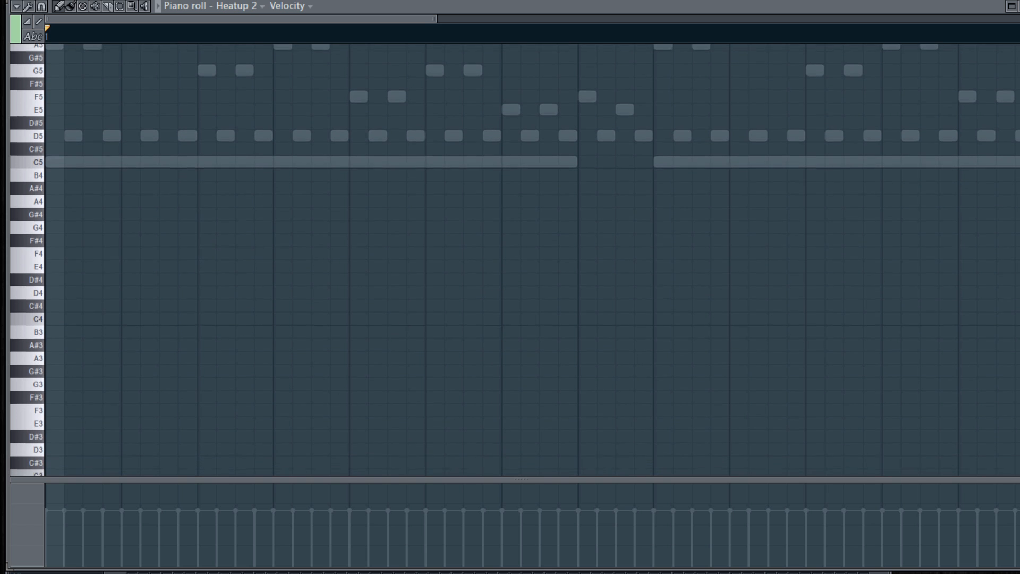
{"action": "left_click", "coordinate": [161, 444]}
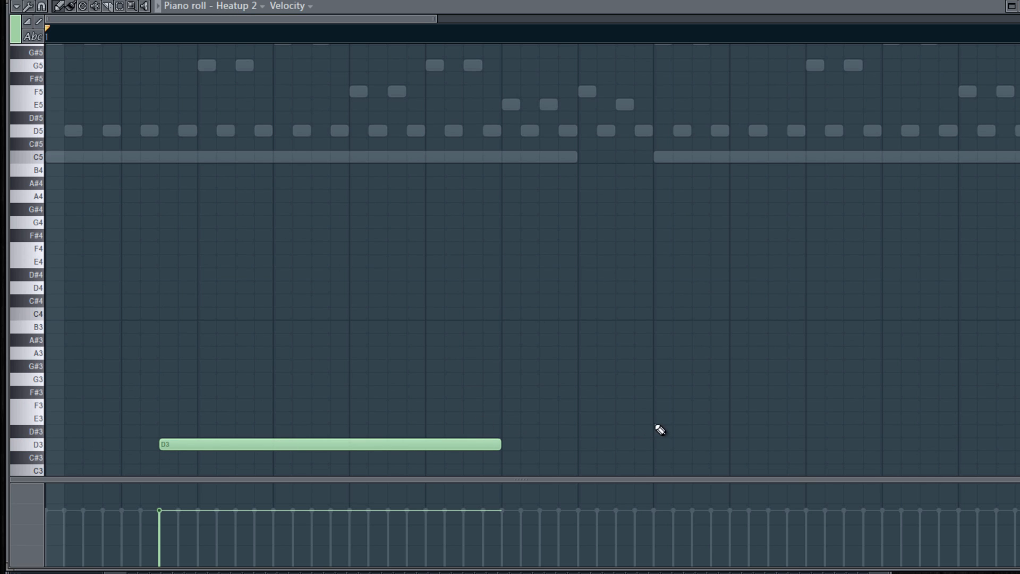
{"action": "left_click", "coordinate": [777, 450]}
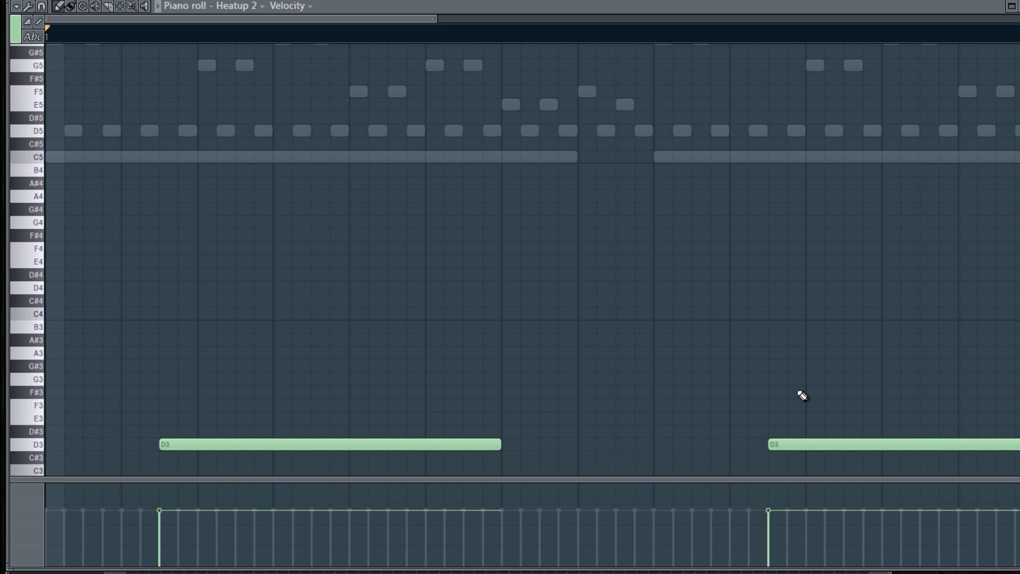
Add a one-beat F3 note and a one-beat G3 note directly after the second D3 note
{"action": "scroll", "coordinate": [799, 393], "scroll_direction": "down", "scroll_amount": 1, "text": "ctrl"}
{"action": "scroll", "coordinate": [801, 394], "scroll_direction": "down", "scroll_amount": 2}
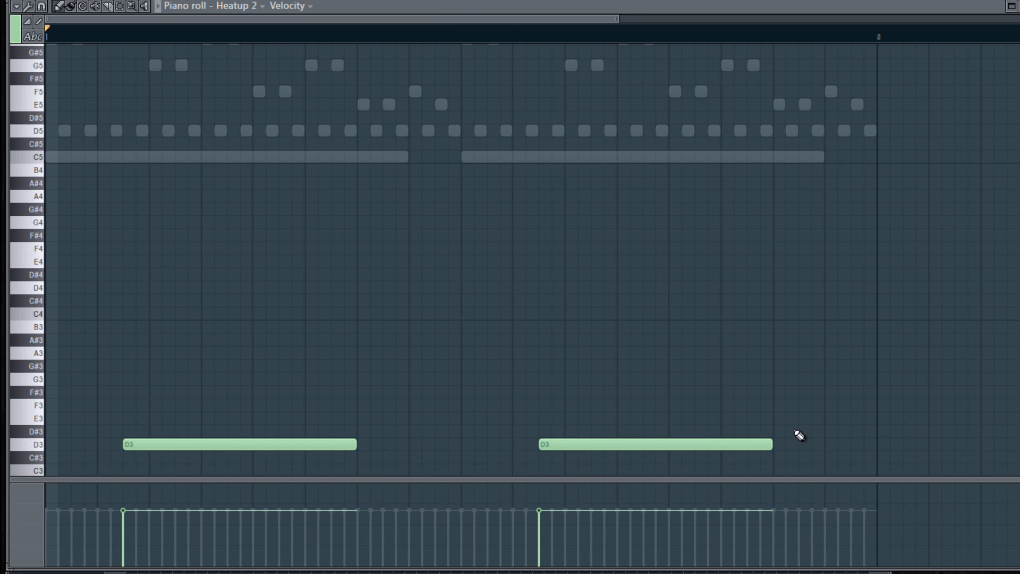
{"action": "mouse_move", "coordinate": [779, 405]}
{"action": "left_mouse_down"}
{"action": "mouse_move", "coordinate": [775, 392]}
{"action": "mouse_move", "coordinate": [777, 414]}
{"action": "left_mouse_up"}
{"action": "scroll", "coordinate": [828, 406], "scroll_direction": "down", "scroll_amount": 2}
{"action": "left_click_drag", "start_coordinate": [850, 402], "coordinate": [704, 413]}
{"action": "left_click", "coordinate": [705, 378]}
{"action": "scroll", "coordinate": [690, 337], "scroll_direction": "down", "scroll_amount": 6}
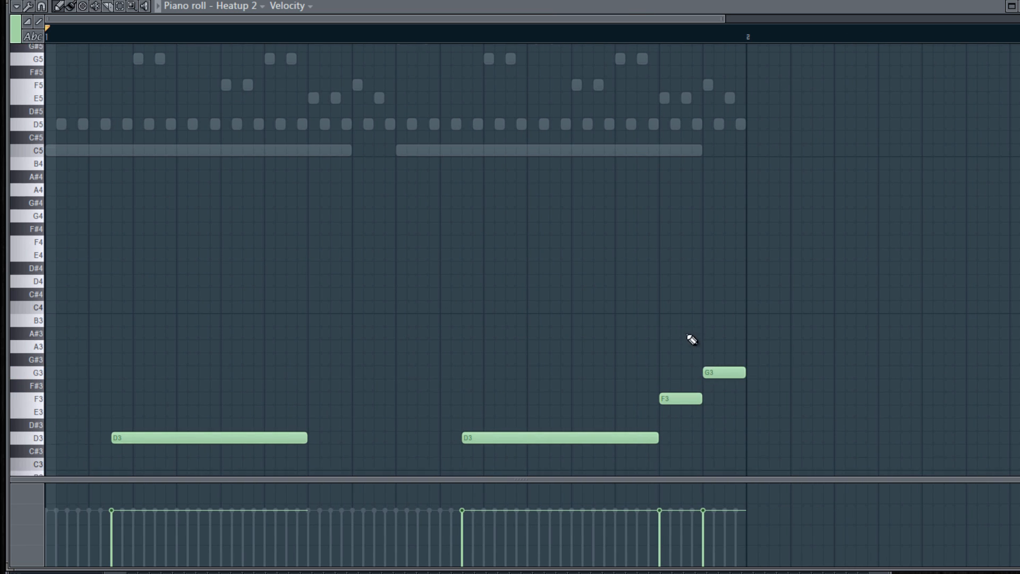
Duplicate all Heatup 2 notes one octave lower, return to the channel rack and play back the pattern
{"action": "key", "text": "ctrl+a"}
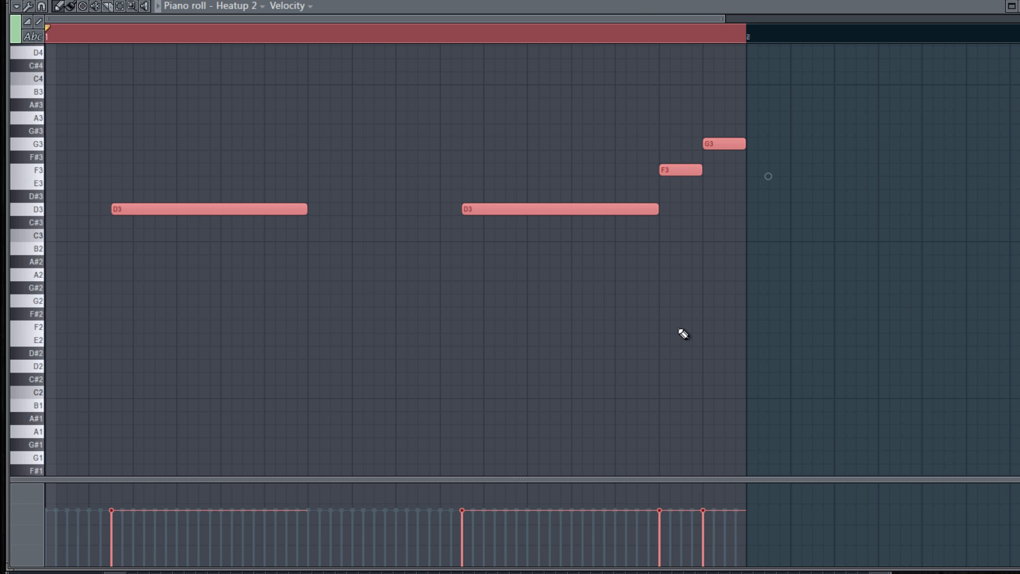
{"action": "key", "text": "ctrl+Down"}
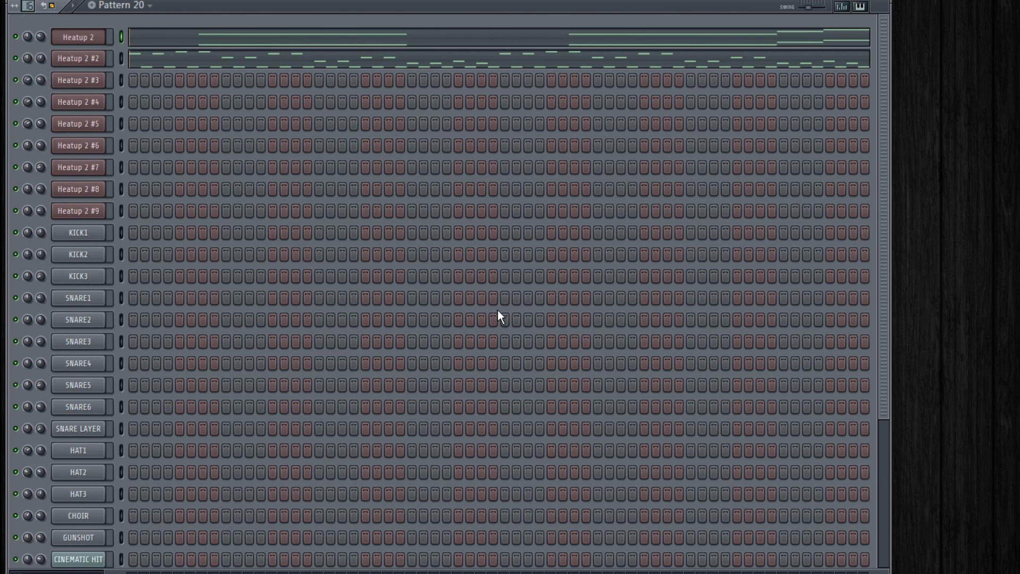
{"action": "scroll", "coordinate": [497, 309], "scroll_direction": "down", "scroll_amount": 4}
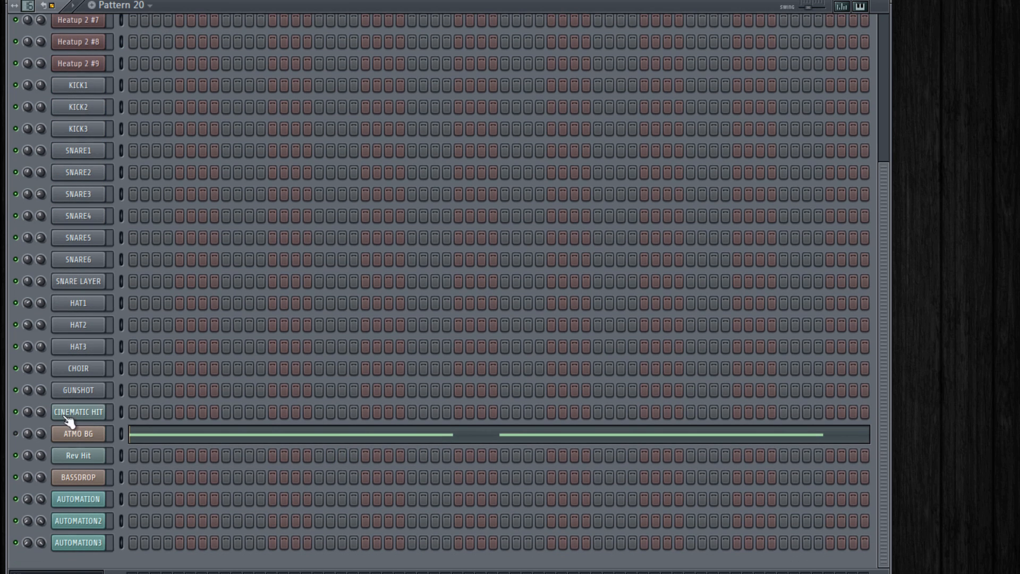
{"action": "scroll", "coordinate": [307, 277], "scroll_direction": "up", "scroll_amount": 4}
{"action": "scroll", "coordinate": [307, 278], "scroll_direction": "up", "scroll_amount": 1}
{"action": "key", "text": "space"}
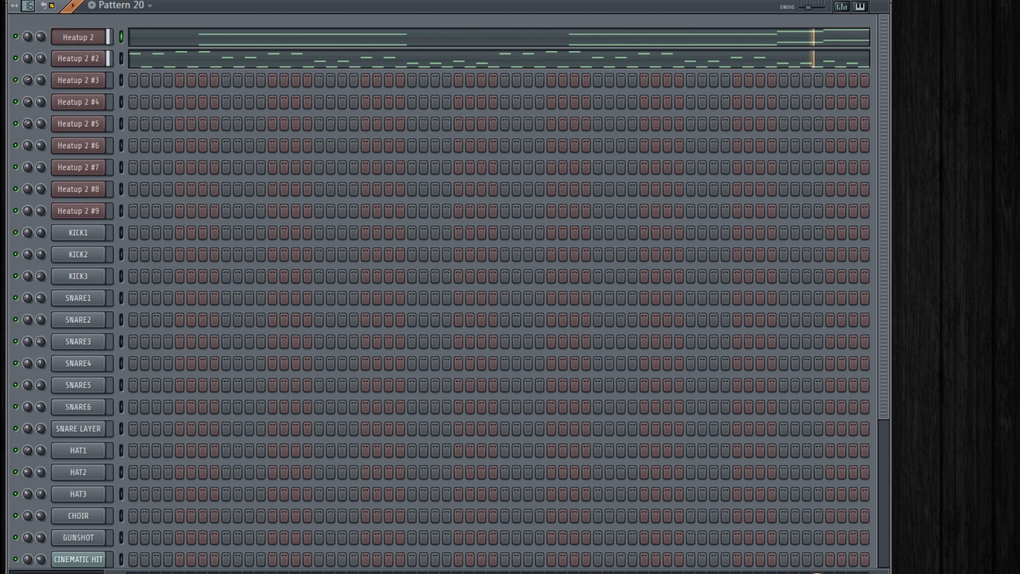
{"action": "key", "text": "space"}
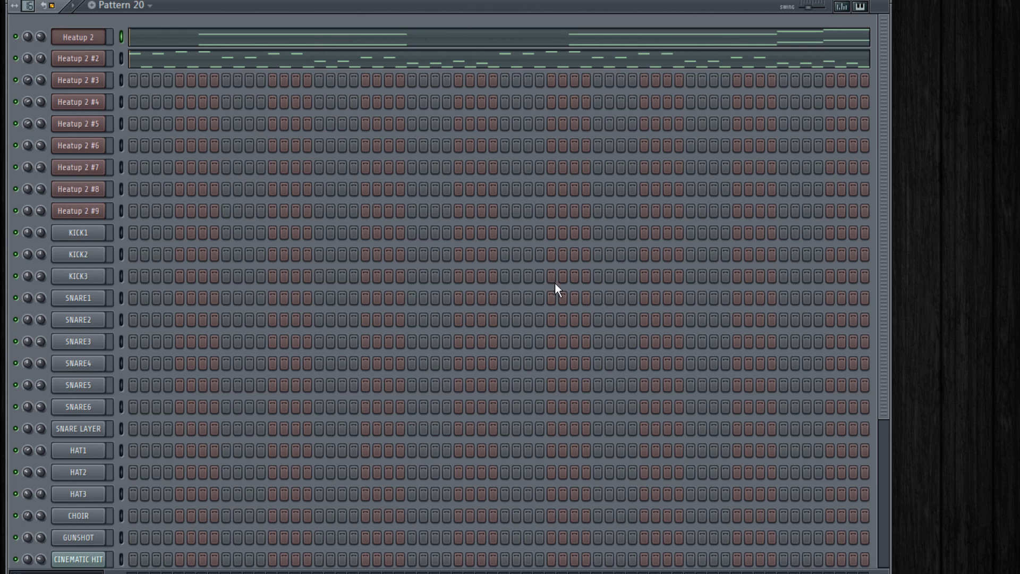
Place SNARE1 hits on every eighth step across the pattern, starting at step 5
{"action": "scroll", "coordinate": [555, 290], "scroll_direction": "down", "scroll_amount": 3}
{"action": "scroll", "coordinate": [339, 377], "scroll_direction": "up", "scroll_amount": 3}
{"action": "scroll", "coordinate": [252, 252], "scroll_direction": "down", "scroll_amount": 3}
{"action": "scroll", "coordinate": [256, 258], "scroll_direction": "up", "scroll_amount": 3}
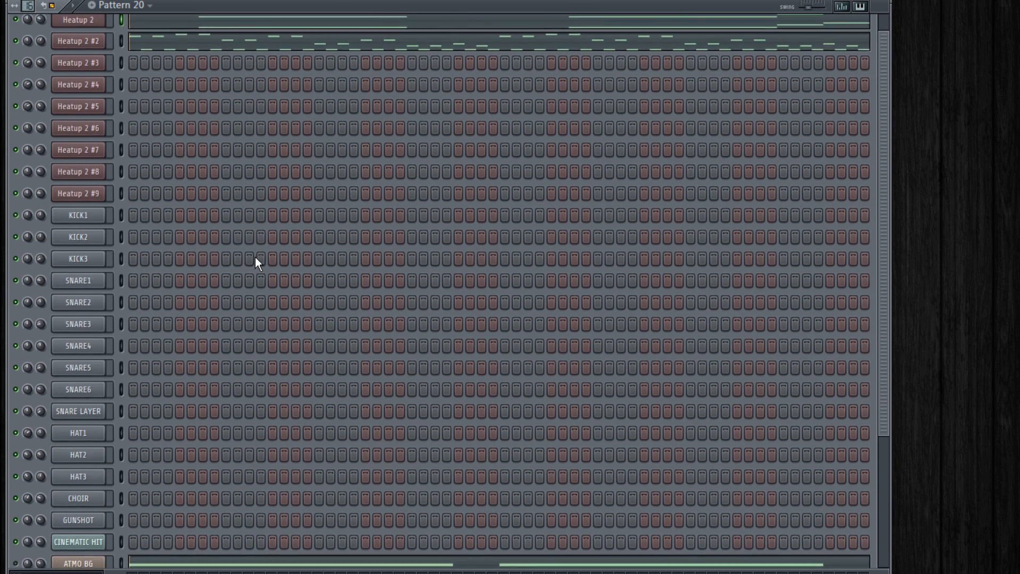
{"action": "scroll", "coordinate": [159, 318], "scroll_direction": "down", "scroll_amount": 3}
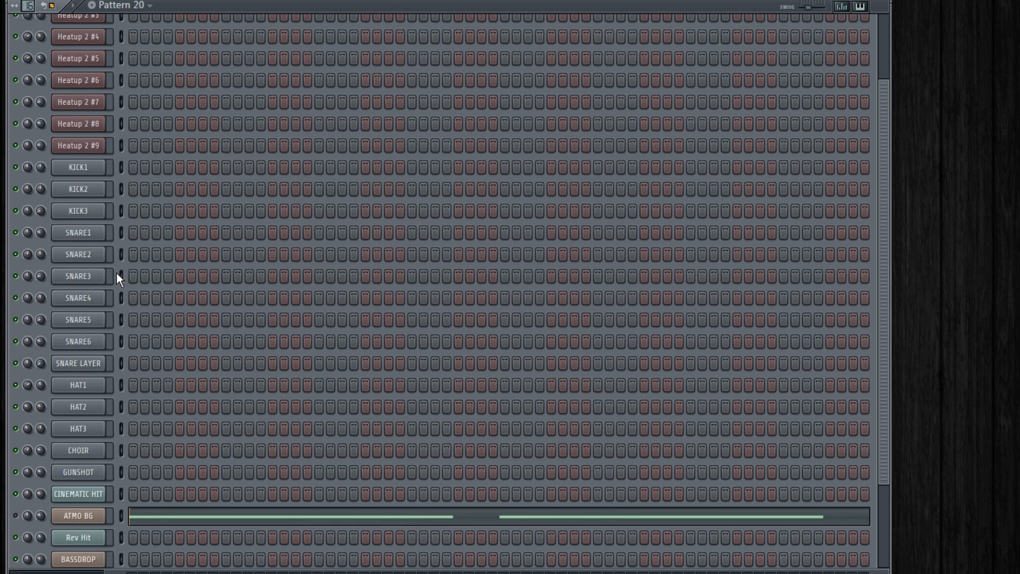
{"action": "left_click", "coordinate": [180, 234]}
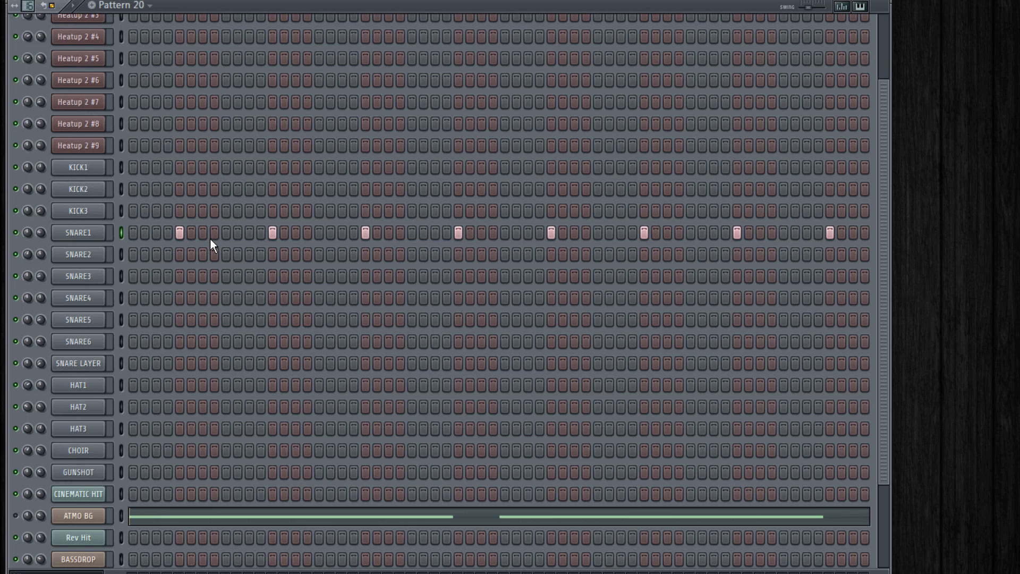
Paste the SNARE1 step pattern onto each channel from SNARE2 to SNARE6
{"action": "key", "text": "Down"}
{"action": "key", "text": "ctrl+v"}
{"action": "key", "text": "Down"}
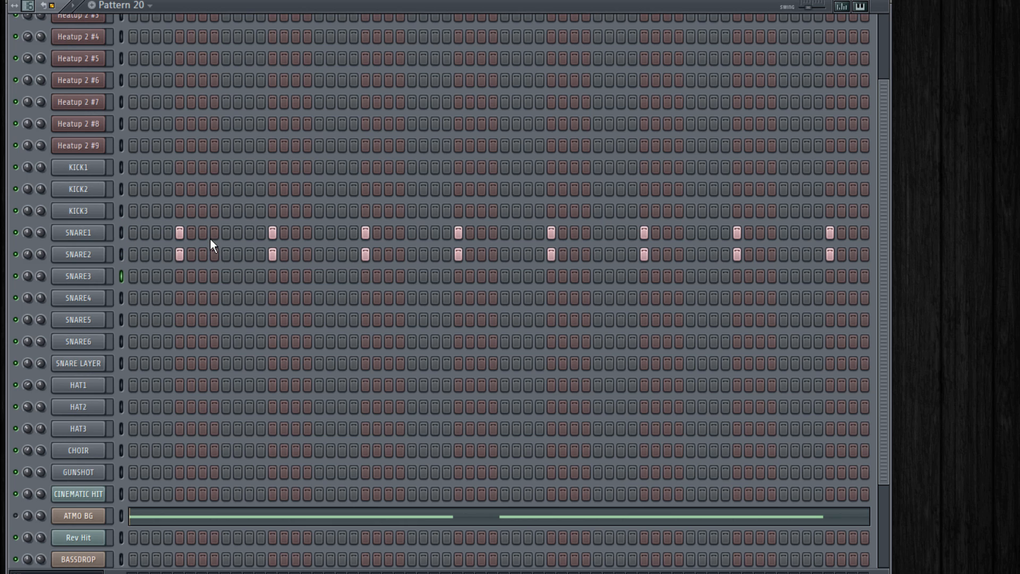
{"action": "key", "text": "ctrl+v"}
{"action": "key", "text": "Down"}
{"action": "key", "text": "ctrl+v"}
{"action": "key", "text": "Down"}
{"action": "key", "text": "ctrl+v"}
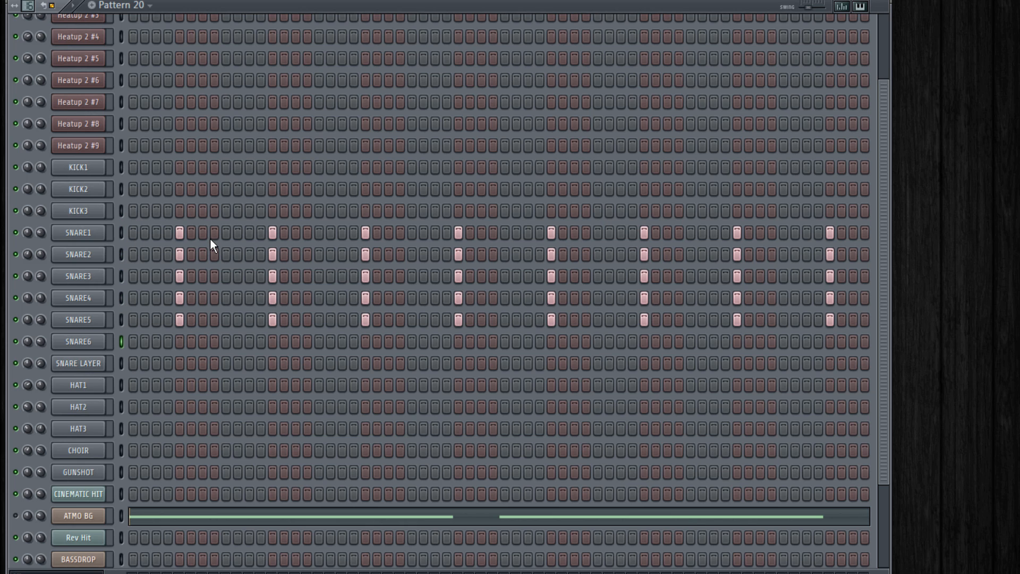
{"action": "key", "text": "ctrl+v"}
{"action": "key", "text": "Down"}
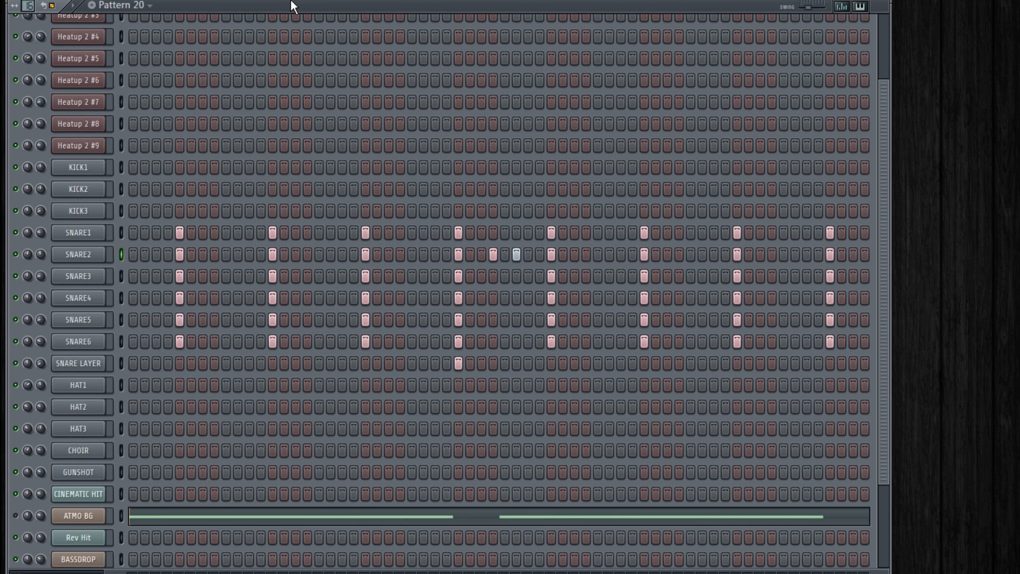
Play back the pattern, move SNARE2's two extra hits to steps 24 and 26, and mute the ATMO BG channel
{"action": "key", "text": "space"}
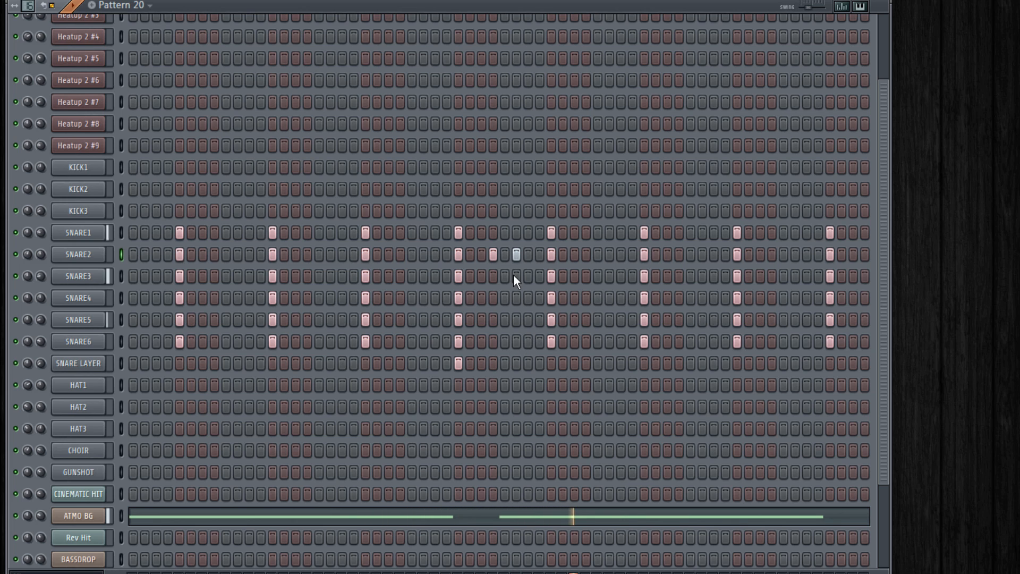
{"action": "left_click", "coordinate": [400, 254]}
{"action": "left_click", "coordinate": [422, 256]}
{"action": "right_click", "coordinate": [493, 256]}
{"action": "right_click", "coordinate": [513, 259]}
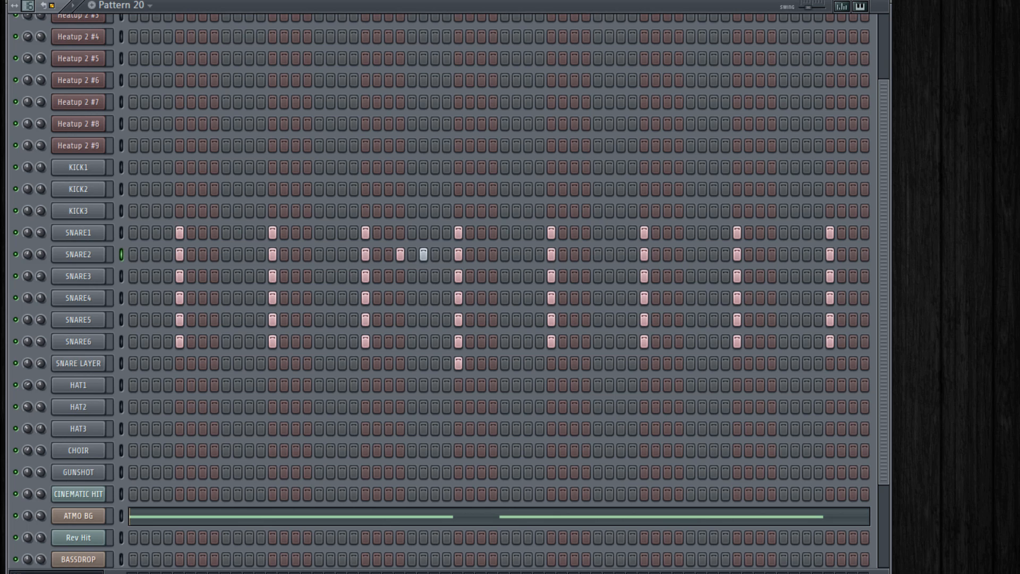
{"action": "left_click", "coordinate": [16, 515]}
Send the SNARE6 steps to the piano roll and choose a snap setting finer than Step
{"action": "right_click", "coordinate": [104, 341]}
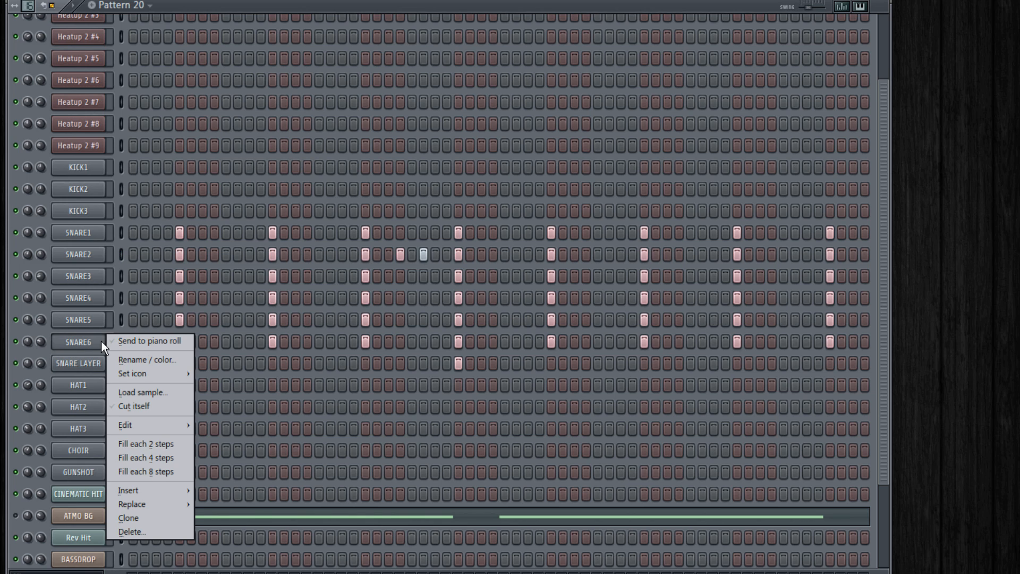
{"action": "left_click", "coordinate": [120, 340]}
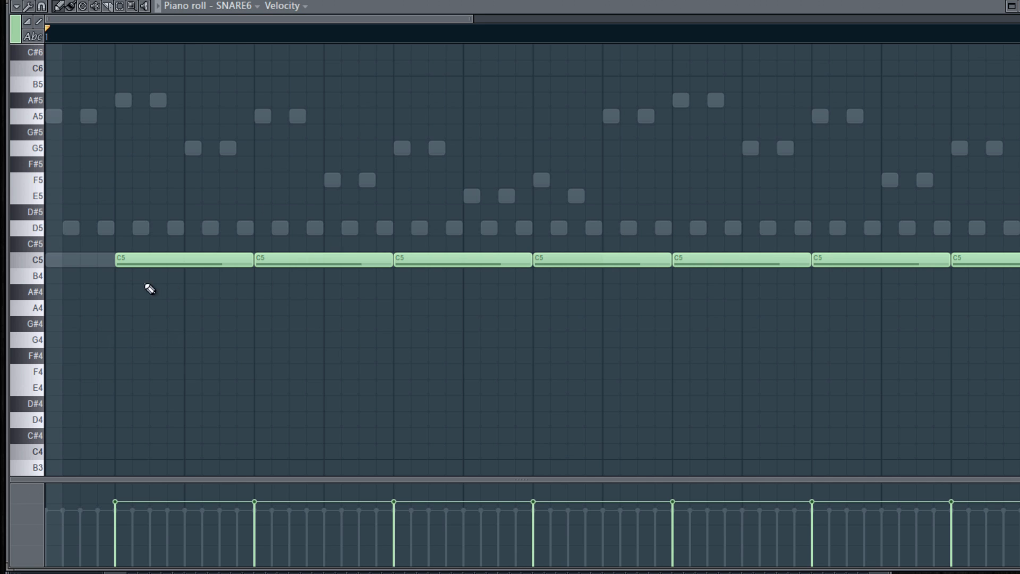
{"action": "scroll", "coordinate": [106, 276], "scroll_direction": "up", "scroll_amount": 5}
{"action": "scroll", "coordinate": [125, 277], "scroll_direction": "up", "scroll_amount": 2}
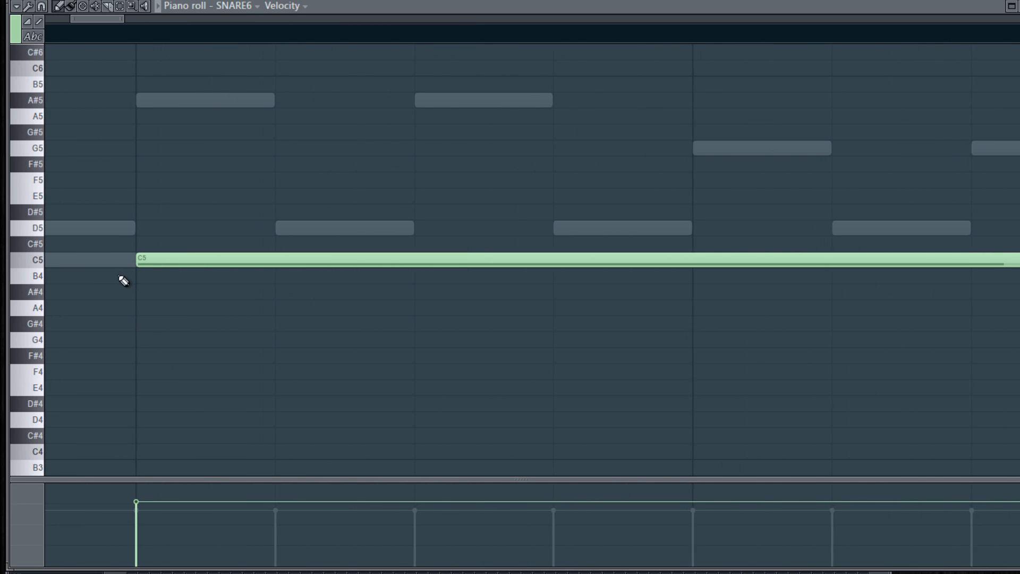
{"action": "left_click", "coordinate": [738, 1]}
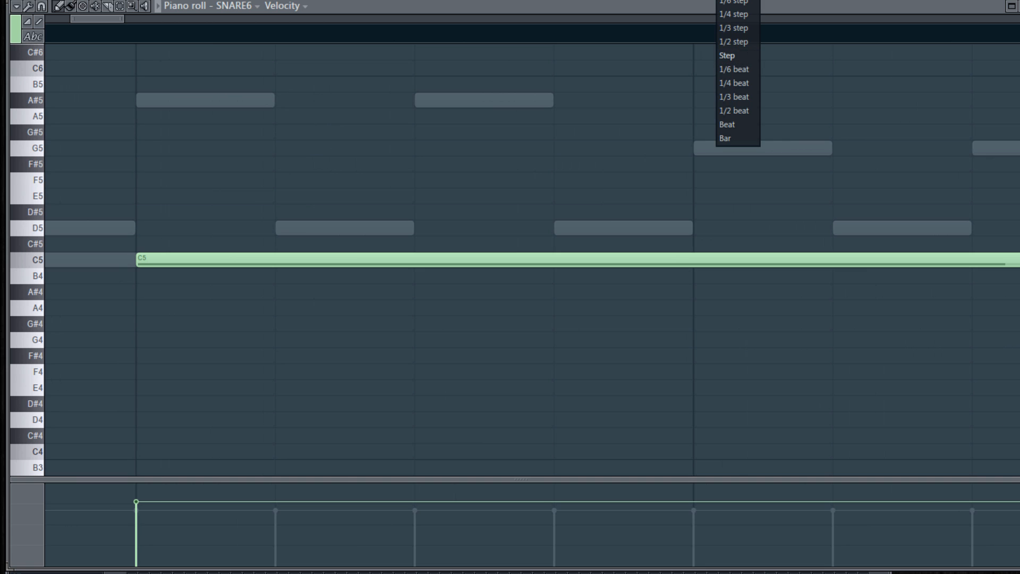
{"action": "left_click", "coordinate": [738, 1]}
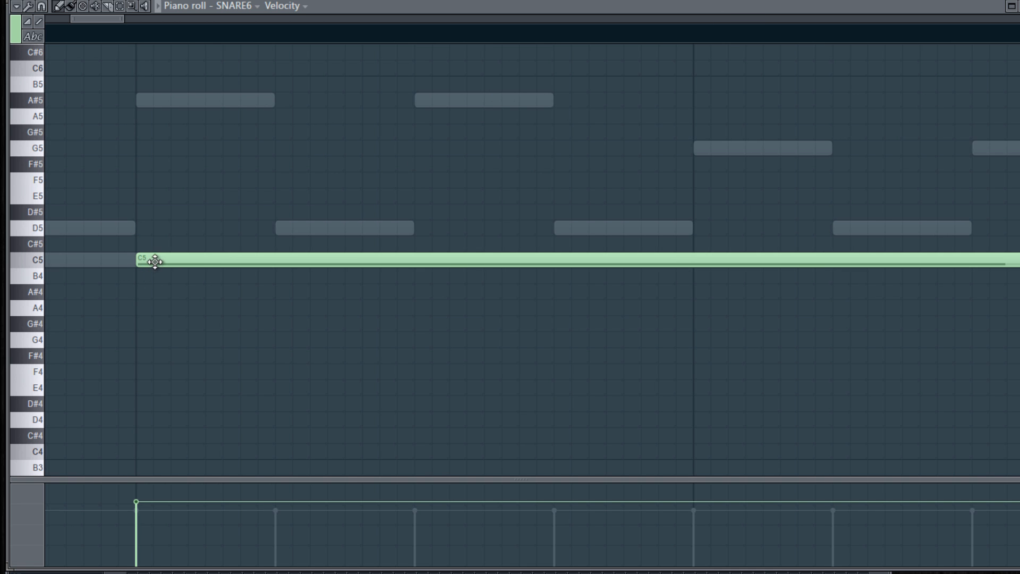
{"action": "scroll", "coordinate": [155, 257], "scroll_direction": "down", "scroll_amount": 10}
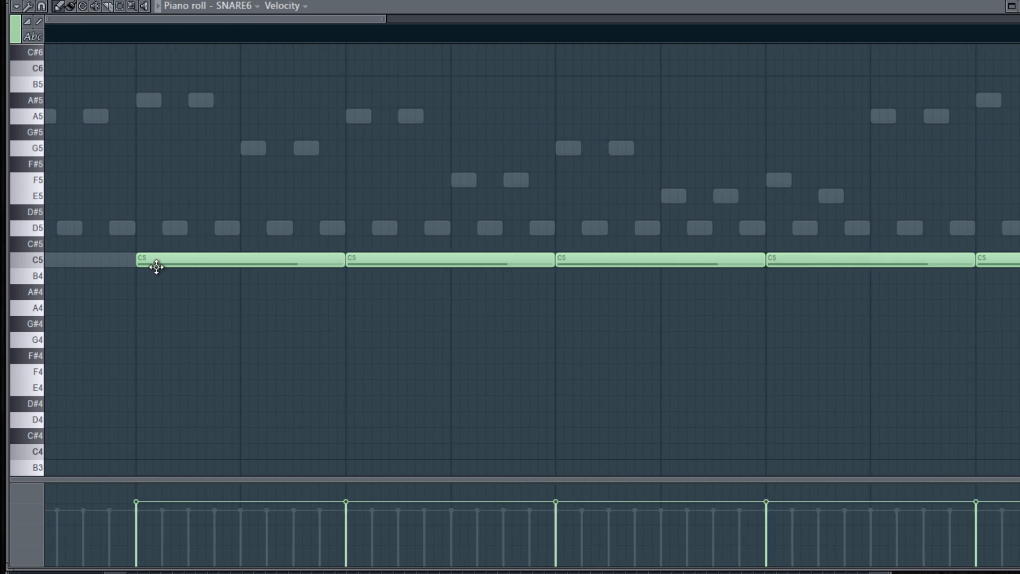
Shift all SNARE6 notes slightly later than the beat and return to the channel rack
{"action": "key", "text": "ctrl+a"}
{"action": "scroll", "coordinate": [86, 280], "scroll_direction": "up", "scroll_amount": 10}
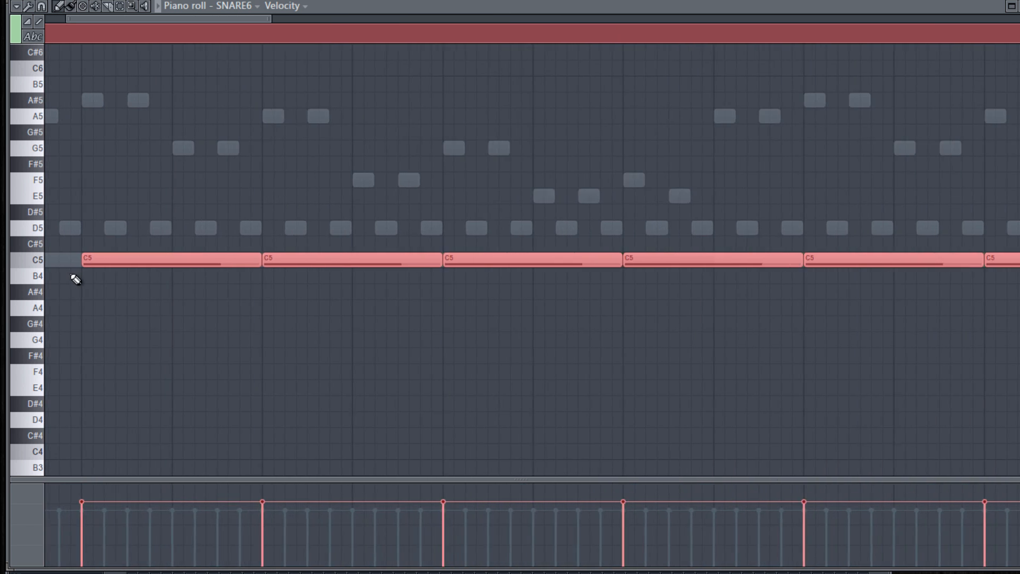
{"action": "left_click_drag", "start_coordinate": [137, 258], "coordinate": [156, 259]}
{"action": "scroll", "coordinate": [192, 244], "scroll_direction": "down", "scroll_amount": 10}
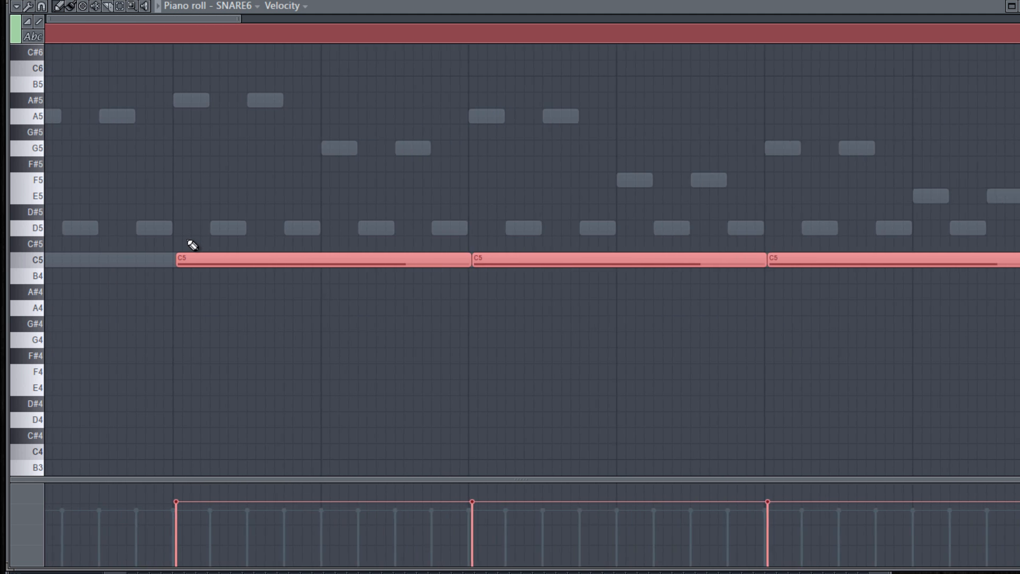
{"action": "scroll", "coordinate": [576, 152], "scroll_direction": "down", "scroll_amount": 2}
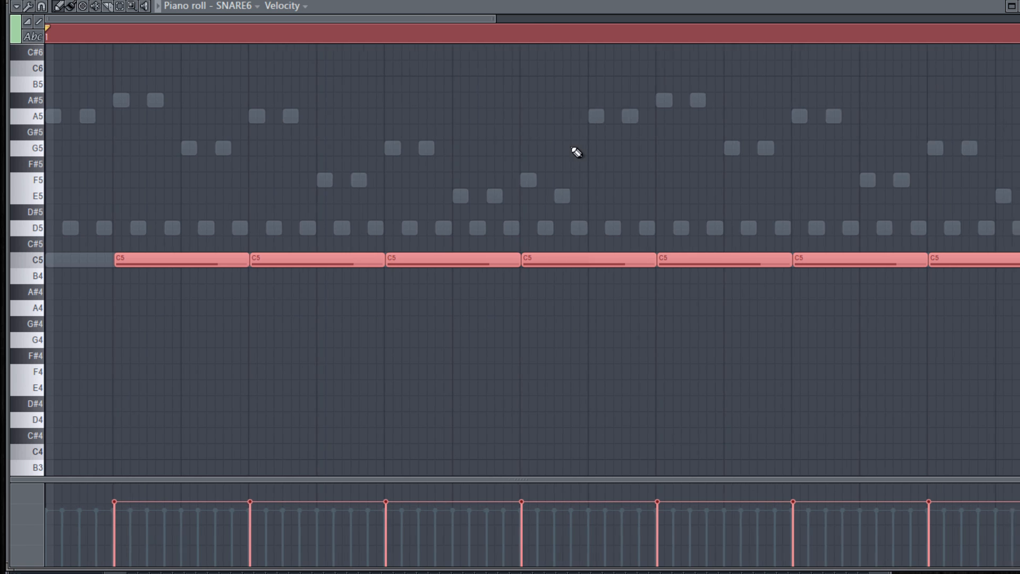
{"action": "key", "text": "F6"}
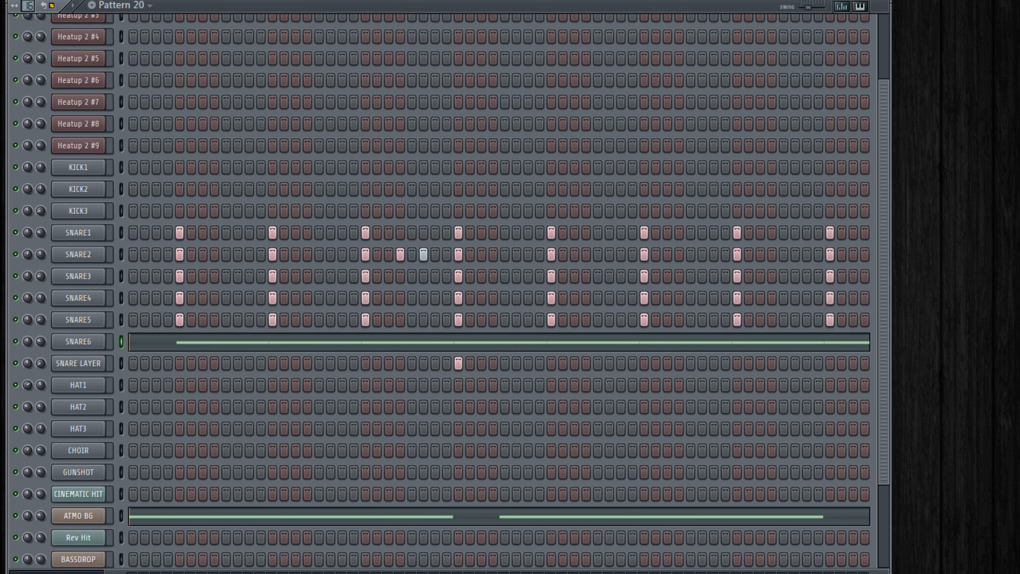
Program KICK1 hits on steps 1, 7, 11, 17, 27 and 30, playing the pattern back between additions
{"action": "key", "text": "space"}
{"action": "key", "text": "space"}
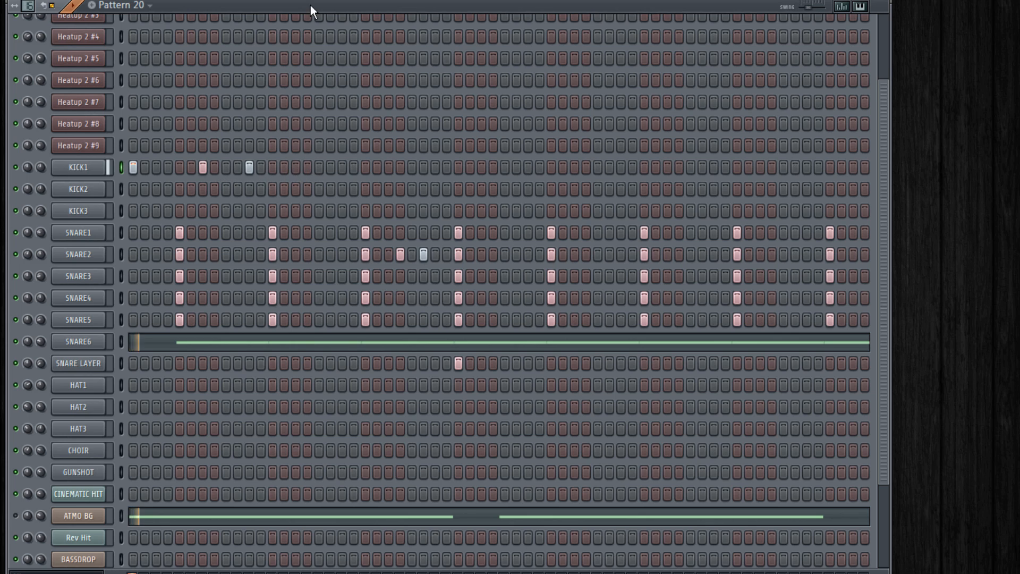
{"action": "left_click", "coordinate": [319, 167]}
{"action": "key", "text": "space"}
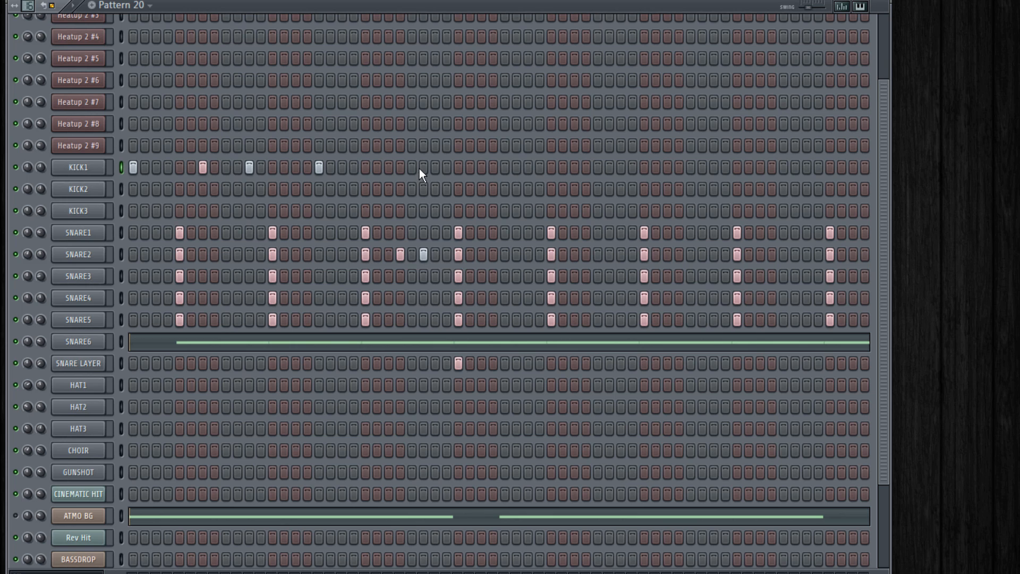
{"action": "left_click", "coordinate": [469, 167]}
{"action": "key", "text": "space"}
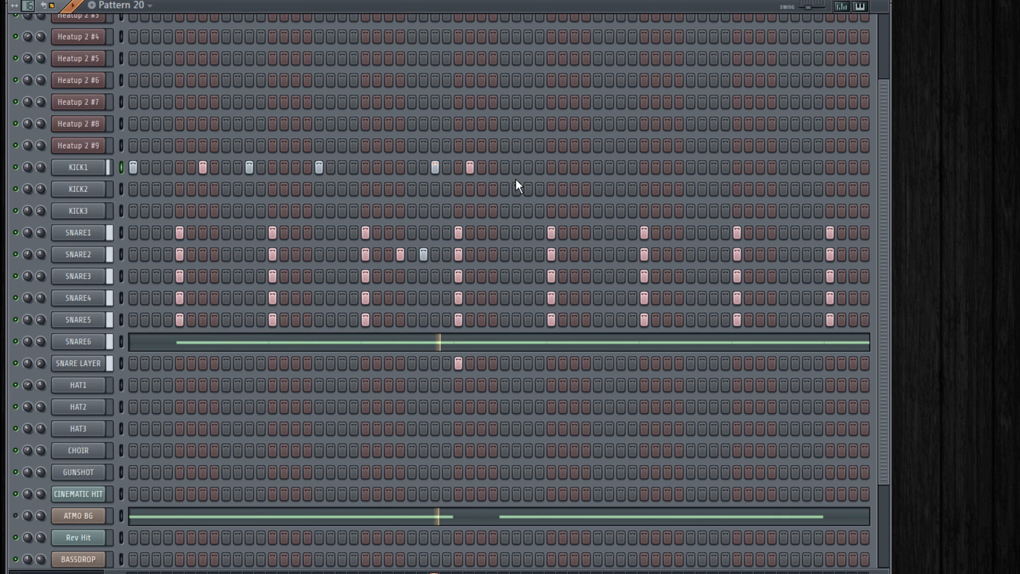
Extend the KICK1 pattern with hits on steps 33, 39, 43, 49, 55, 59 and 62 to 64 while auditioning it
{"action": "key", "text": "space"}
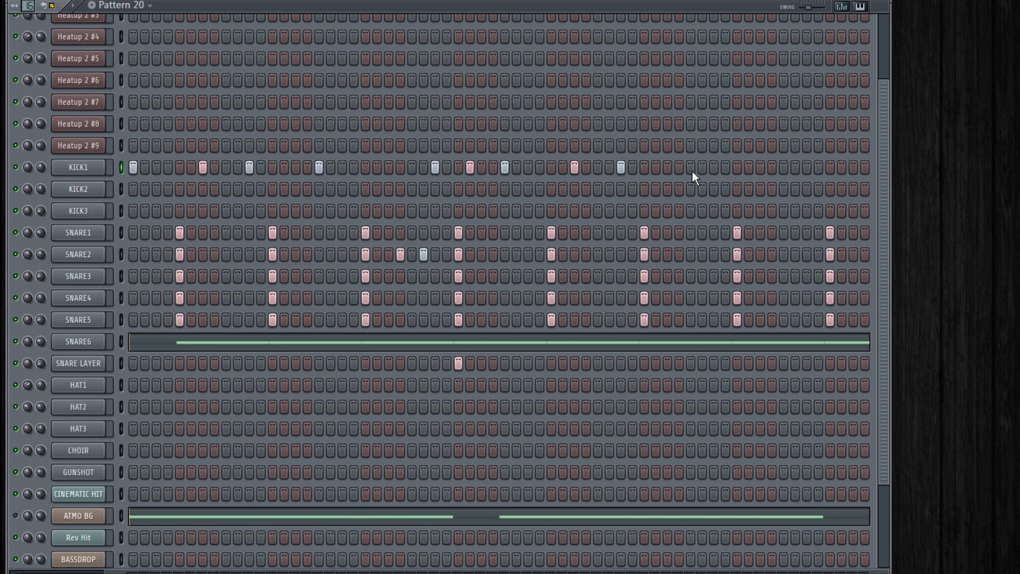
{"action": "key", "text": "space"}
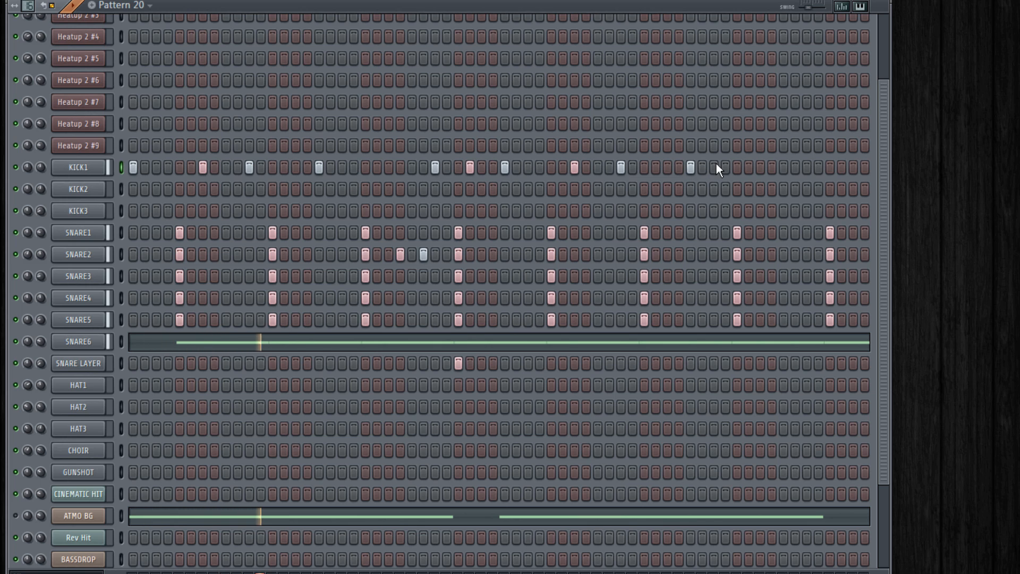
{"action": "left_click", "coordinate": [759, 168]}
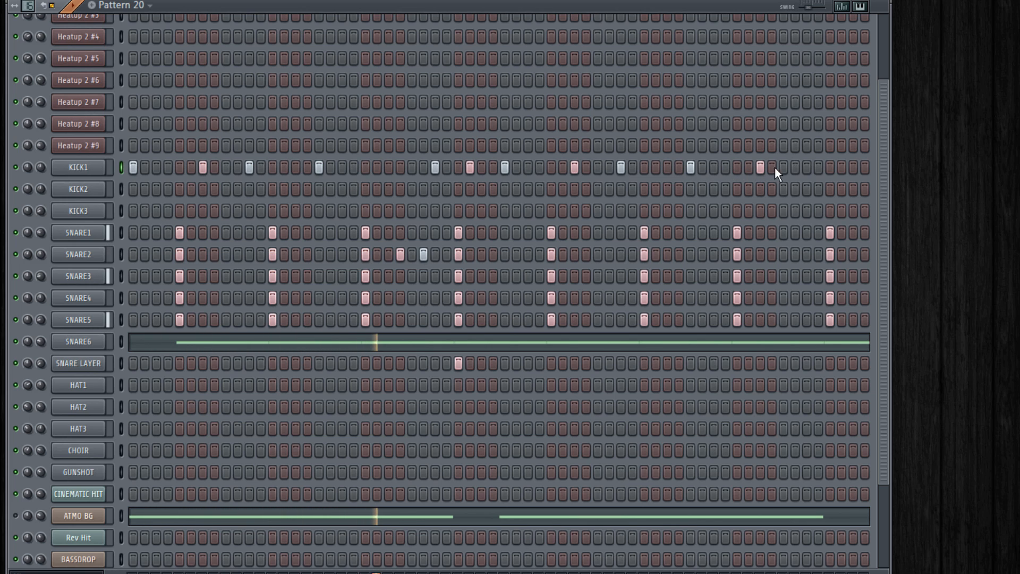
{"action": "left_click", "coordinate": [806, 167]}
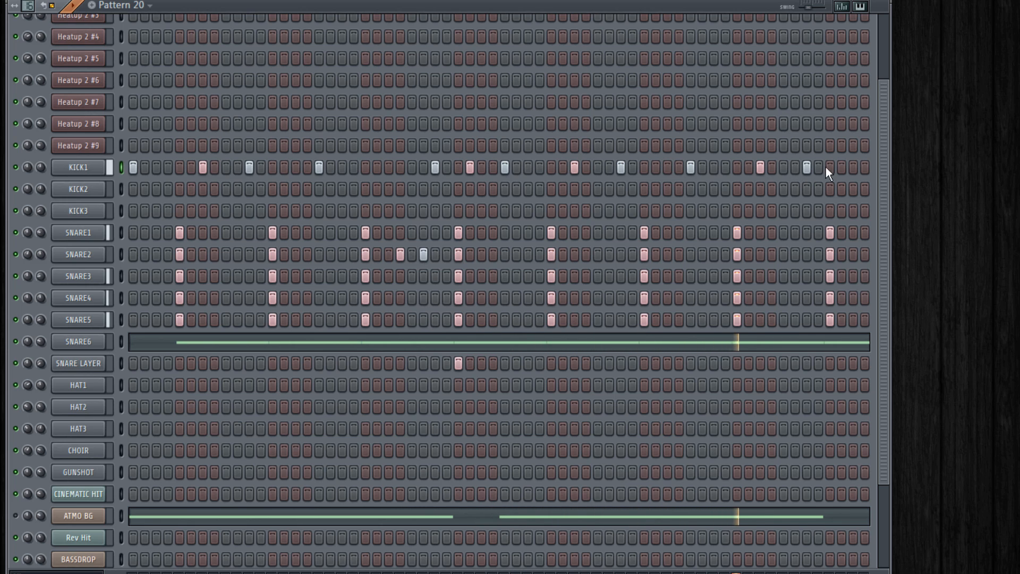
{"action": "left_click_drag", "start_coordinate": [840, 168], "coordinate": [871, 170]}
{"action": "key", "text": "space"}
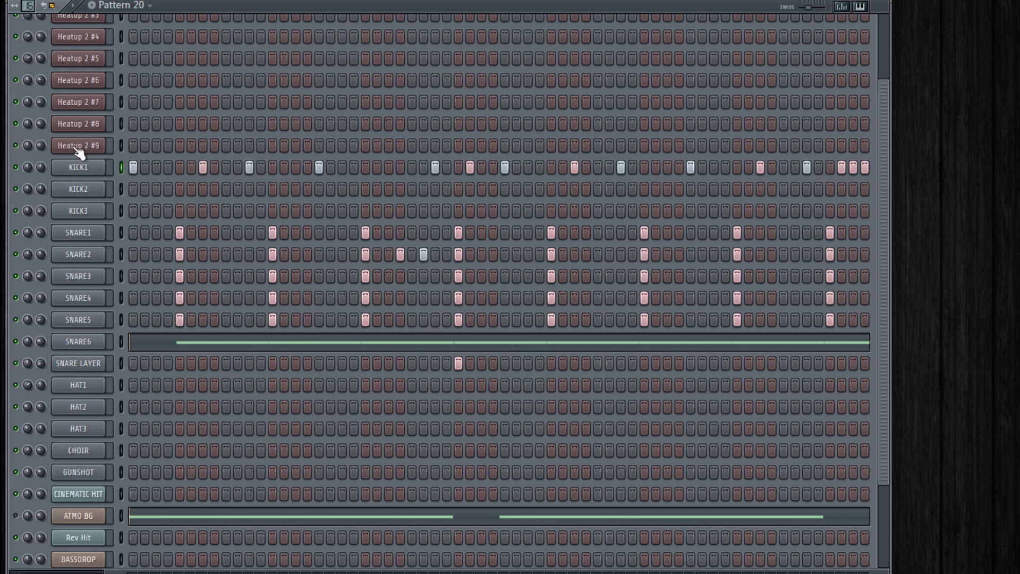
Send the KICK1 steps to the piano roll and delete the repeated notes in the second bar
{"action": "right_click", "coordinate": [96, 168]}
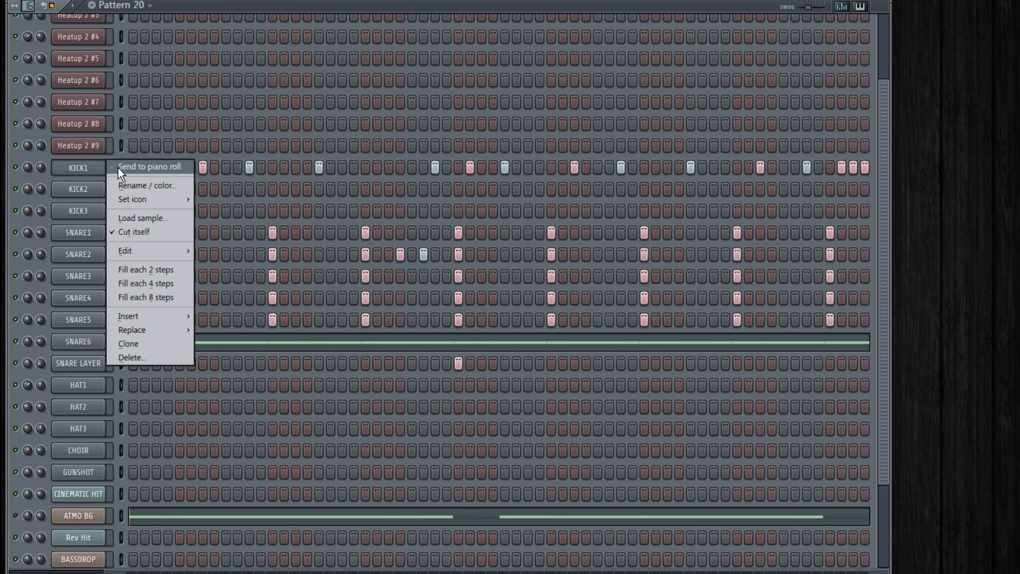
{"action": "left_click", "coordinate": [117, 168]}
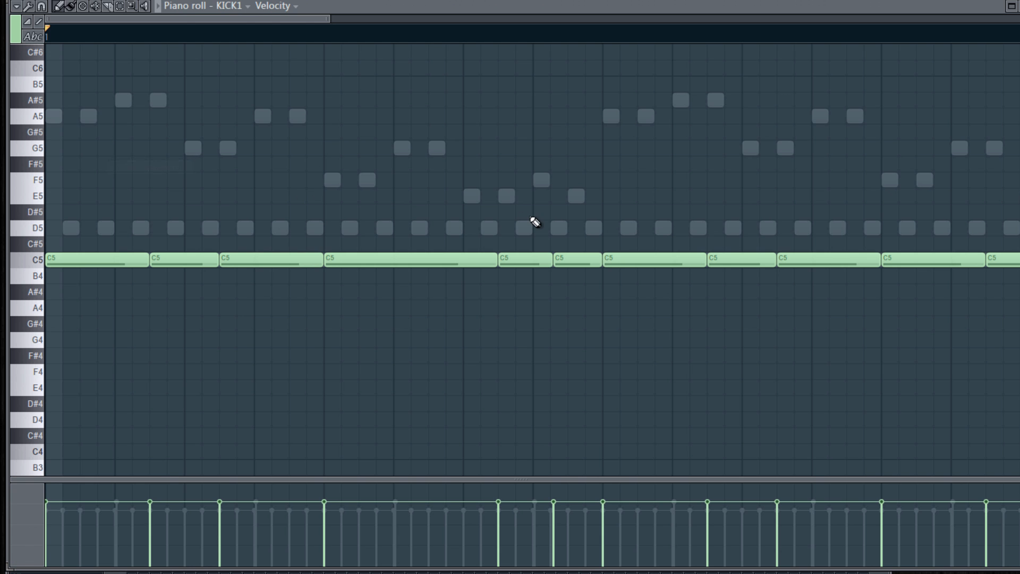
{"action": "scroll", "coordinate": [591, 243], "scroll_direction": "down", "scroll_amount": 2}
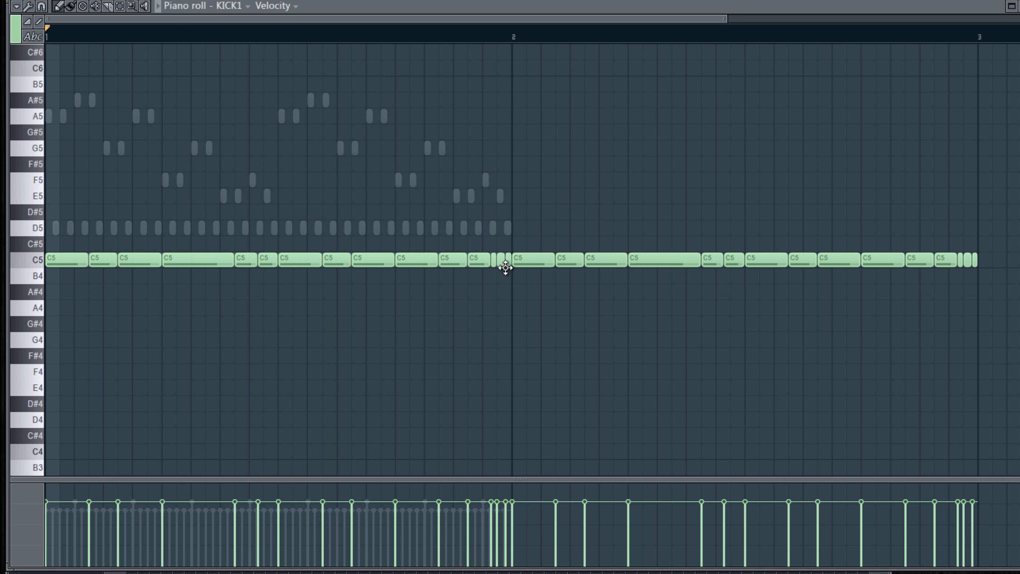
{"action": "scroll", "coordinate": [505, 278], "scroll_direction": "up", "scroll_amount": 4}
{"action": "scroll", "coordinate": [512, 277], "scroll_direction": "down", "scroll_amount": 5}
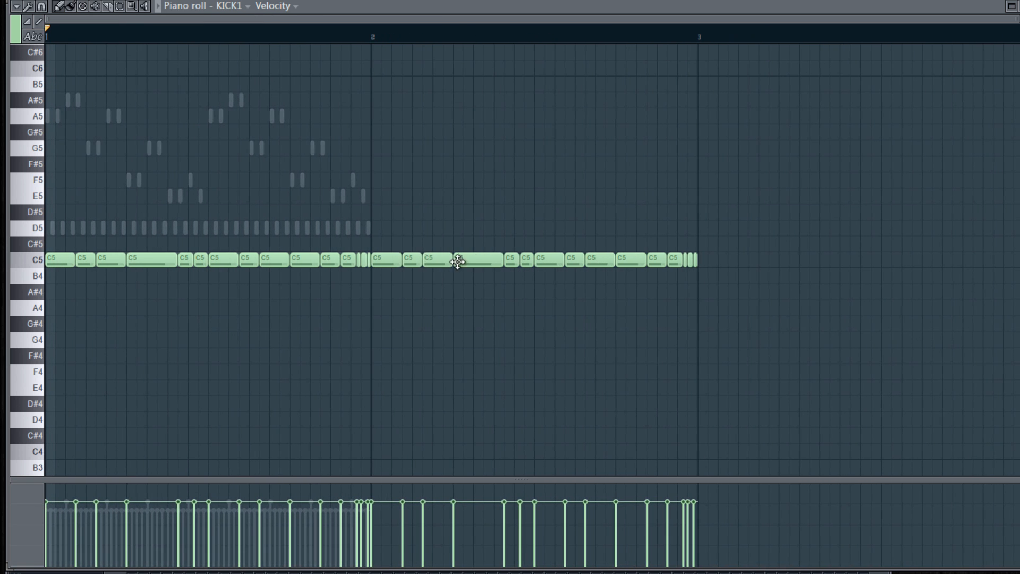
{"action": "left_click_drag", "start_coordinate": [380, 261], "coordinate": [729, 267]}
{"action": "scroll", "coordinate": [341, 279], "scroll_direction": "up", "scroll_amount": 5}
{"action": "scroll", "coordinate": [696, 271], "scroll_direction": "up", "scroll_amount": 5}
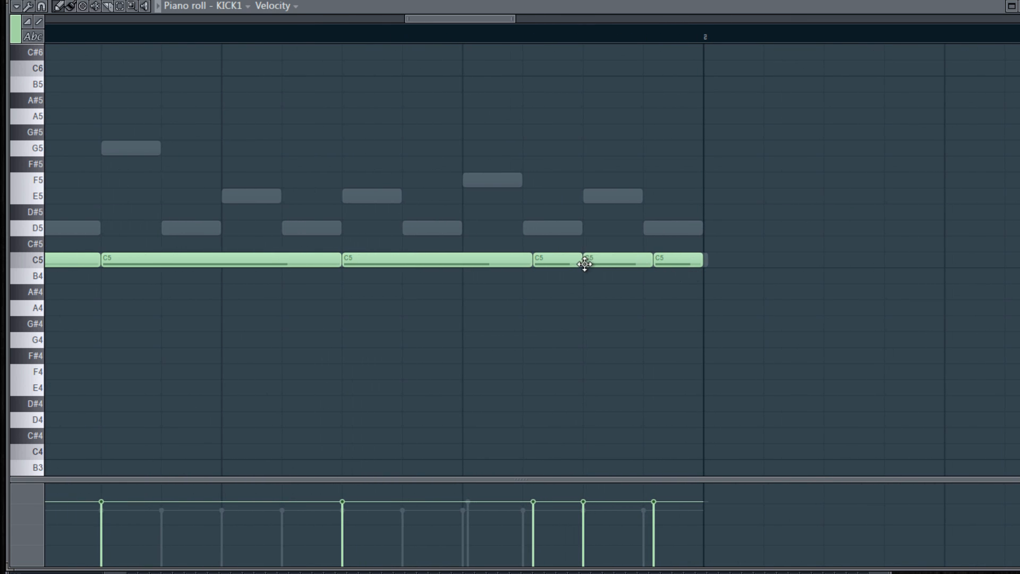
Set the snap to Step, delete the last three KICK1 notes of bar 1, and shorten the note before them
{"action": "left_click", "coordinate": [731, 1]}
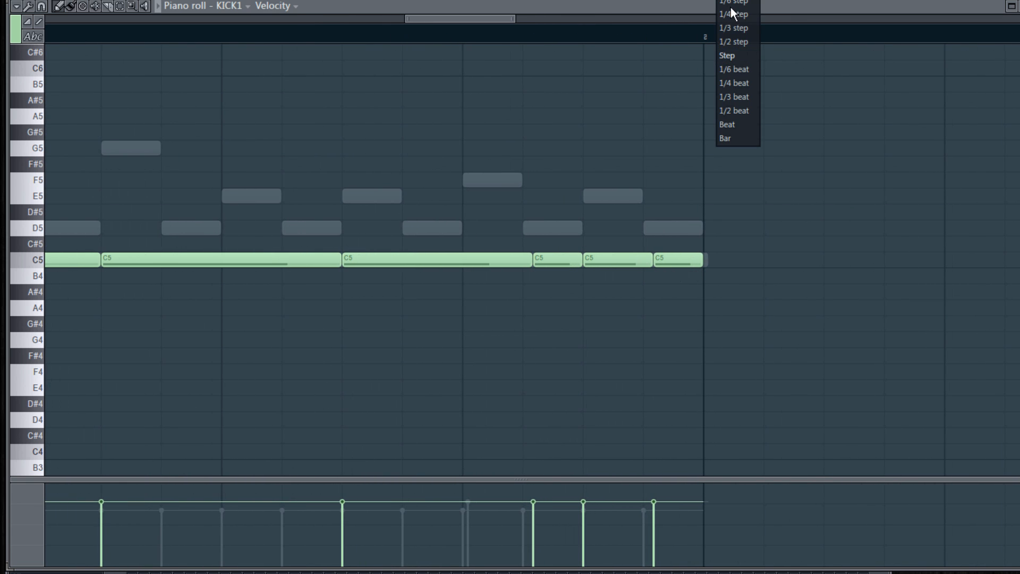
{"action": "left_click", "coordinate": [732, 54]}
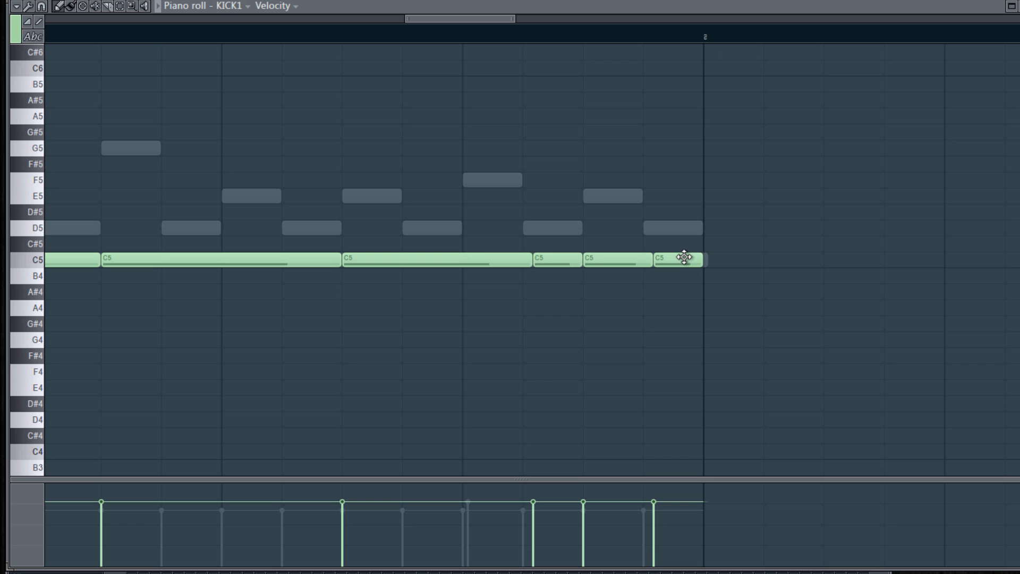
{"action": "right_click", "coordinate": [685, 257]}
{"action": "right_click", "coordinate": [585, 261]}
{"action": "right_click", "coordinate": [553, 261]}
{"action": "left_click_drag", "start_coordinate": [528, 264], "coordinate": [481, 267]}
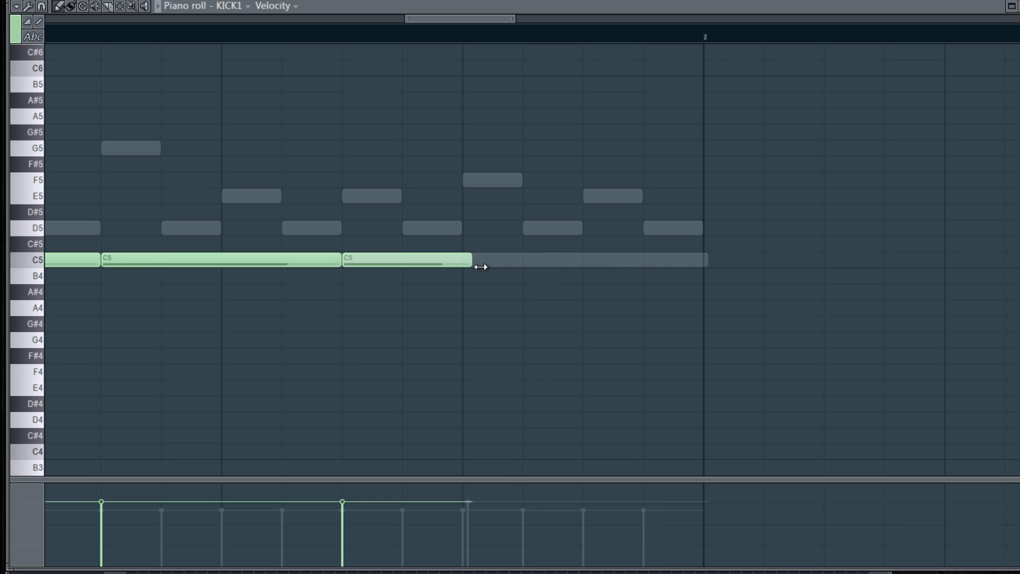
Place short C5 notes on KICK1's last three steps, give them low, rising velocities, and return to the channel rack
{"action": "left_click", "coordinate": [530, 263]}
{"action": "left_click_drag", "start_coordinate": [653, 265], "coordinate": [542, 266]}
{"action": "left_click", "coordinate": [586, 260]}
{"action": "left_click", "coordinate": [649, 260]}
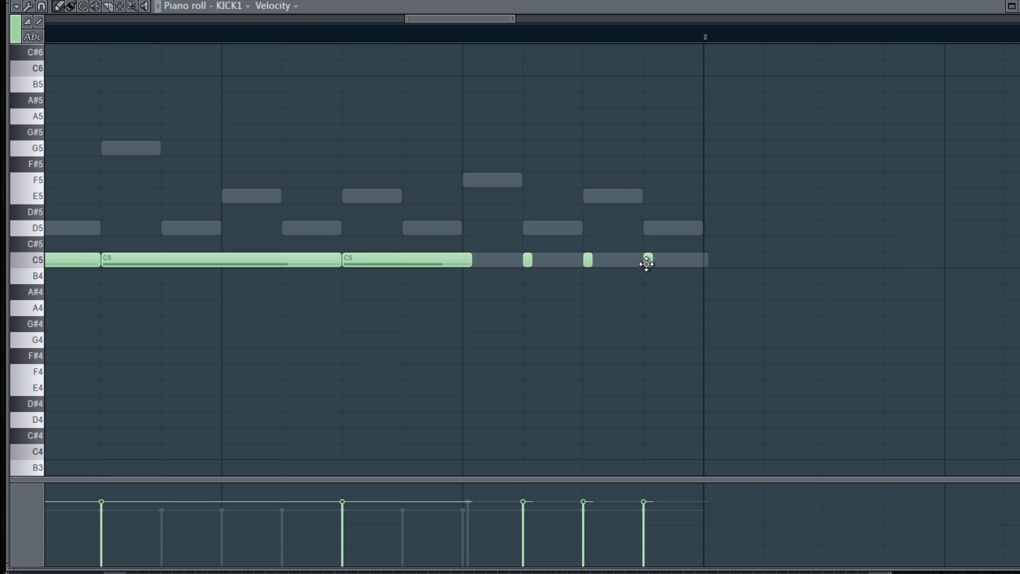
{"action": "left_click_drag", "start_coordinate": [515, 237], "coordinate": [645, 378]}
{"action": "left_click_drag", "start_coordinate": [518, 550], "coordinate": [674, 536]}
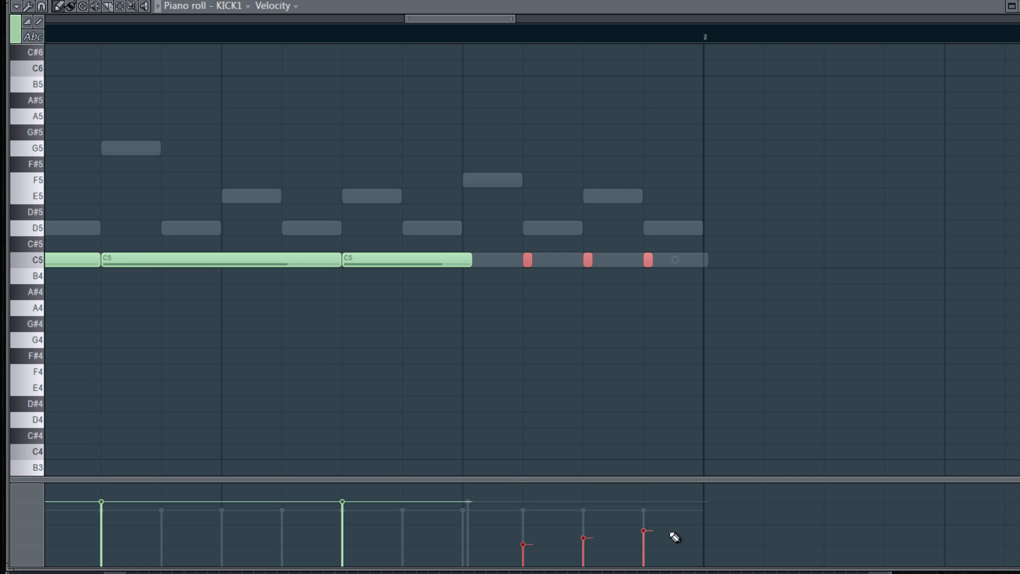
{"action": "left_click", "coordinate": [1019, 6]}
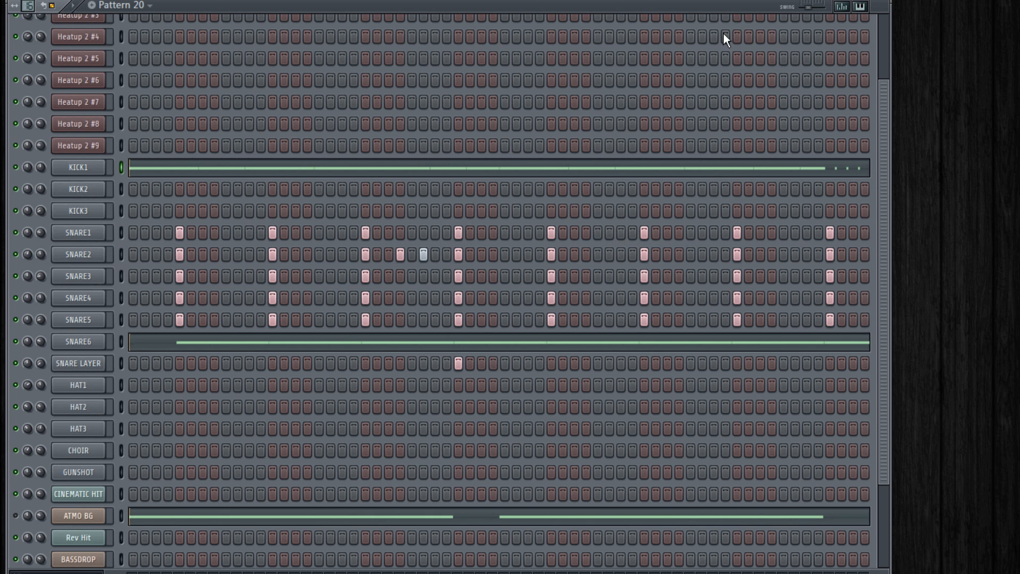
Audition the kick, raise the velocities of KICK1's last three notes in a slightly rising ramp, and play the pattern again
{"action": "key", "text": "space"}
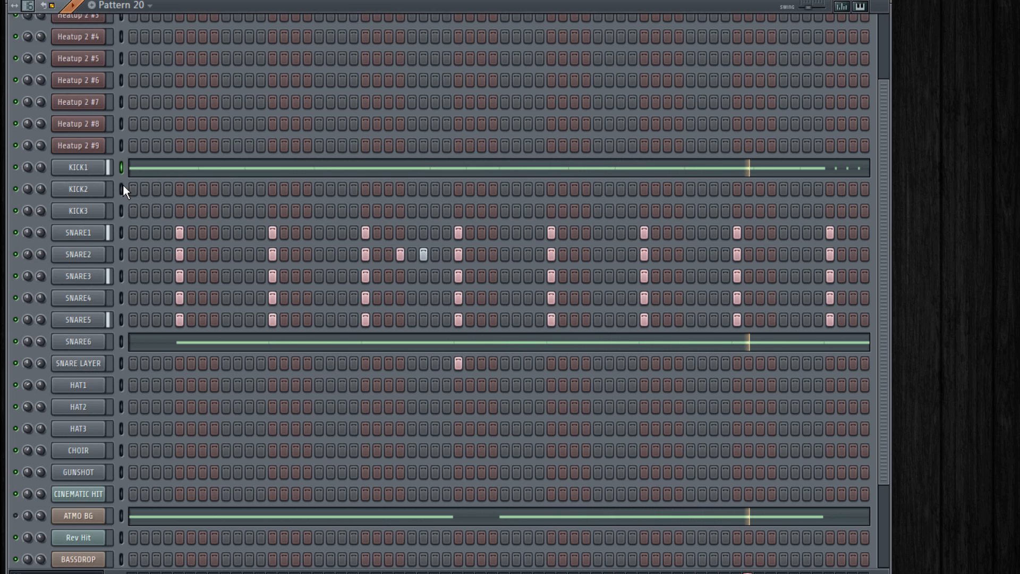
{"action": "key", "text": "space"}
{"action": "left_click", "coordinate": [158, 171]}
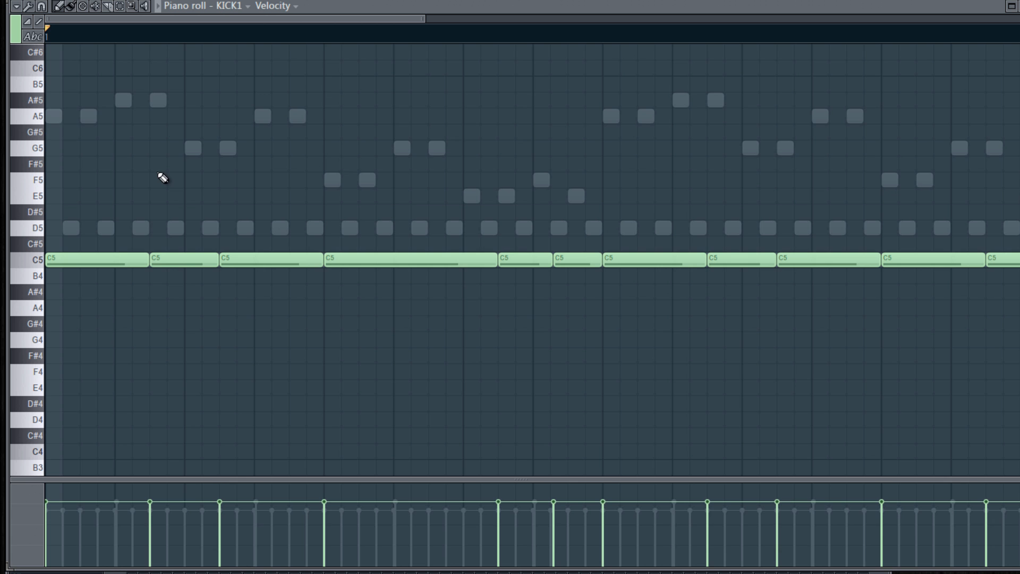
{"action": "left_click_drag", "start_coordinate": [728, 221], "coordinate": [614, 300]}
{"action": "left_click_drag", "start_coordinate": [619, 536], "coordinate": [635, 529]}
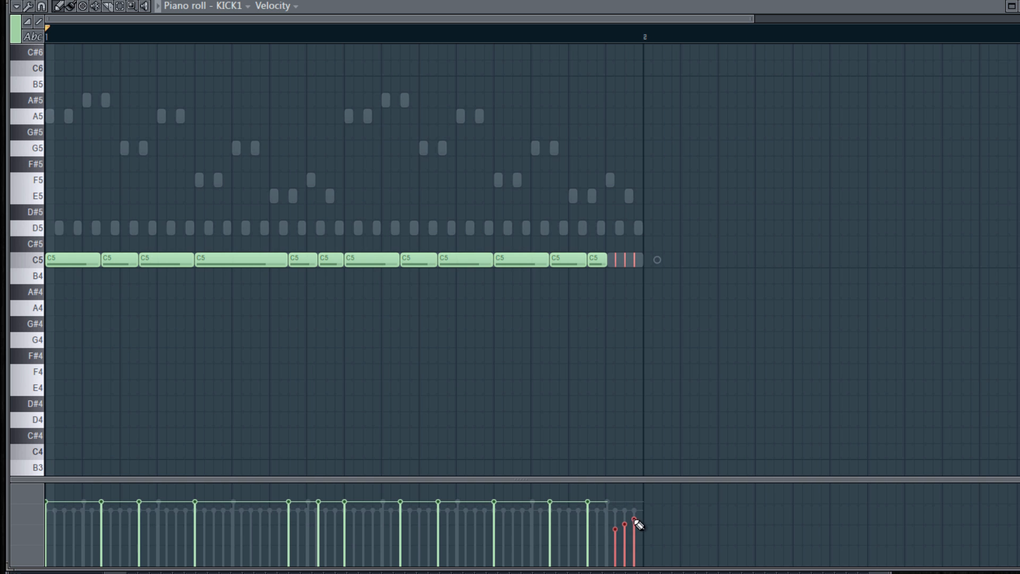
{"action": "left_click", "coordinate": [561, 37]}
{"action": "key", "text": "space"}
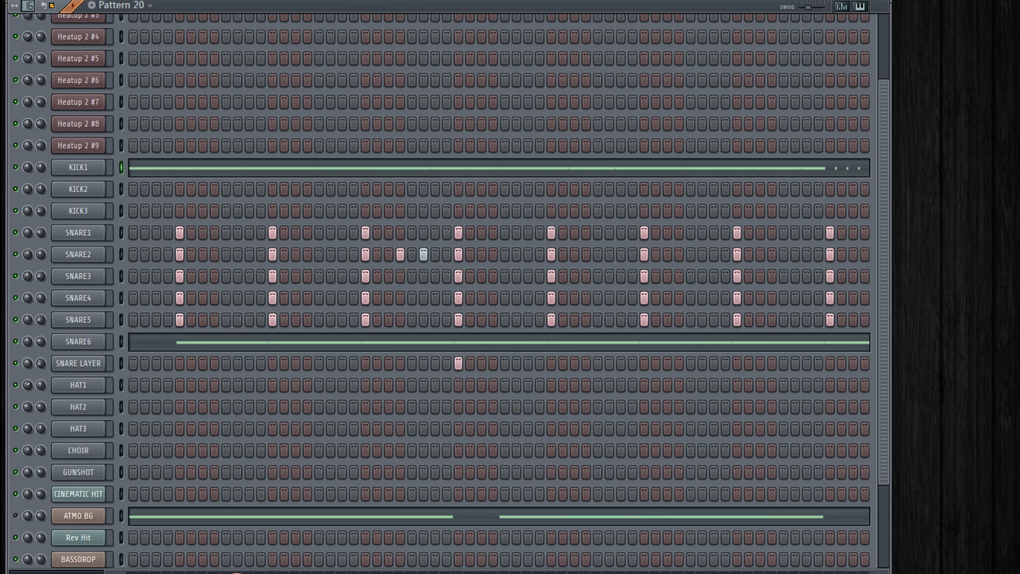
{"action": "key", "text": "space"}
Paste the KICK1 note pattern onto KICK2 and KICK3
{"action": "key", "text": "ctrl+v"}
{"action": "key", "text": "Down"}
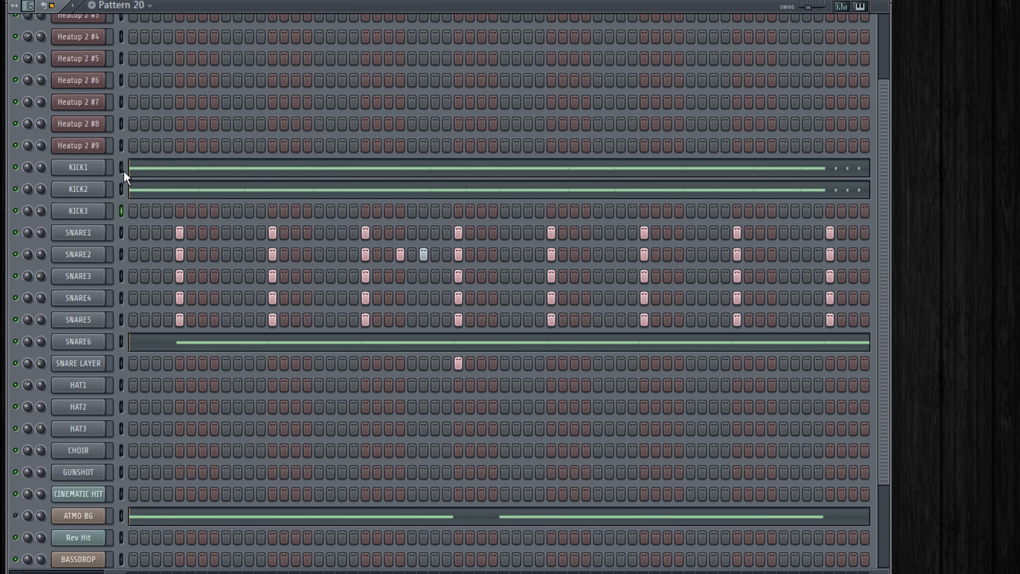
{"action": "key", "text": "ctrl+v"}
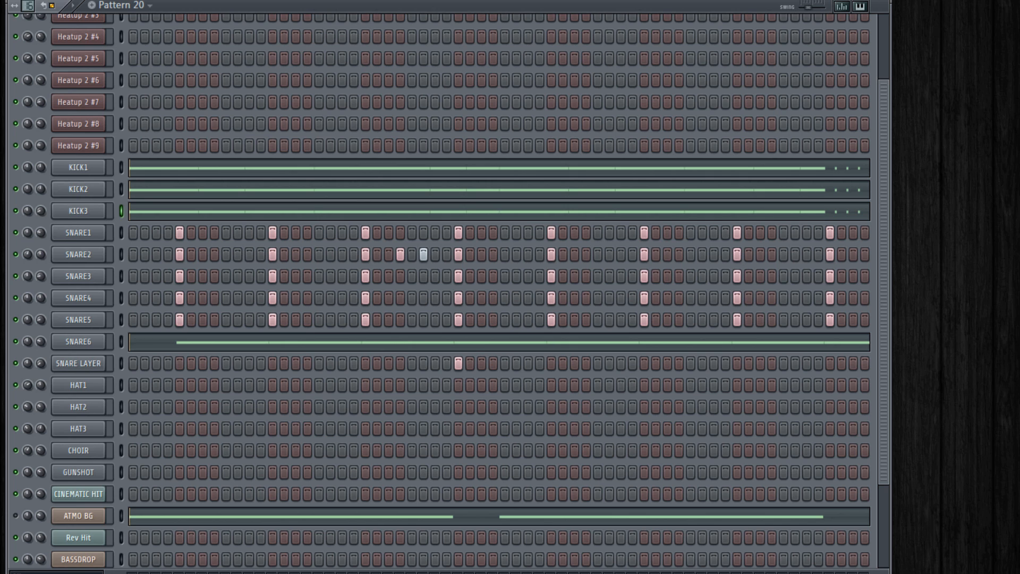
Fill all 64 steps of the HAT1 channel and play back the pattern
{"action": "left_click_drag", "start_coordinate": [130, 384], "coordinate": [964, 411]}
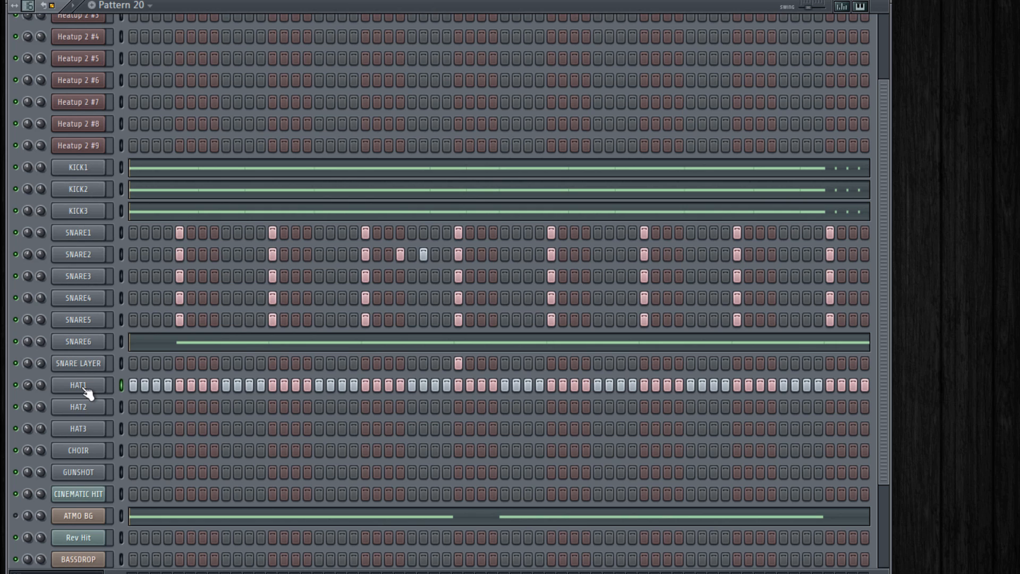
{"action": "key", "text": "space"}
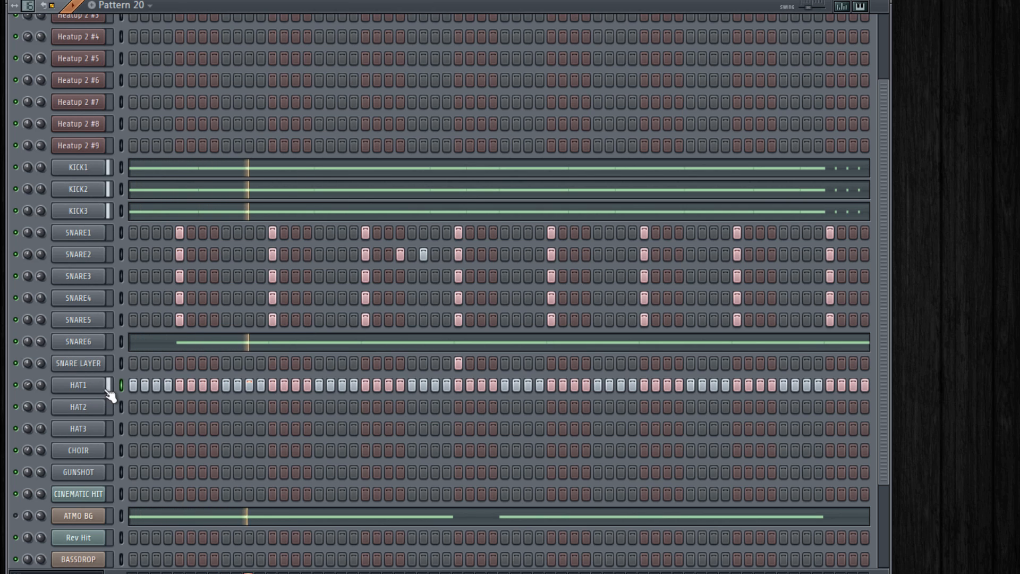
{"action": "key", "text": "space"}
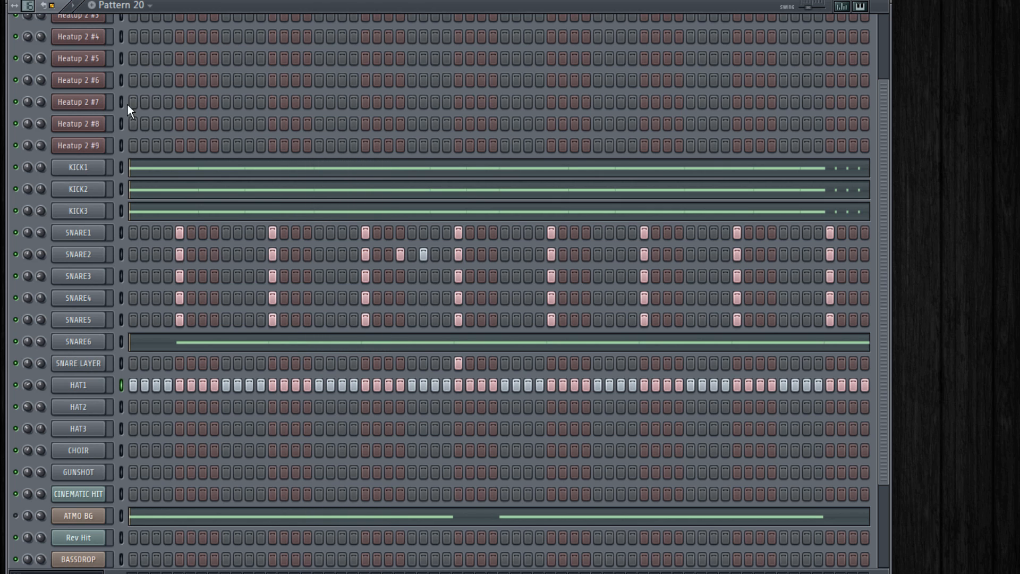
Send the HAT1 steps to the piano roll
{"action": "scroll", "coordinate": [62, 48], "scroll_direction": "up", "scroll_amount": 3}
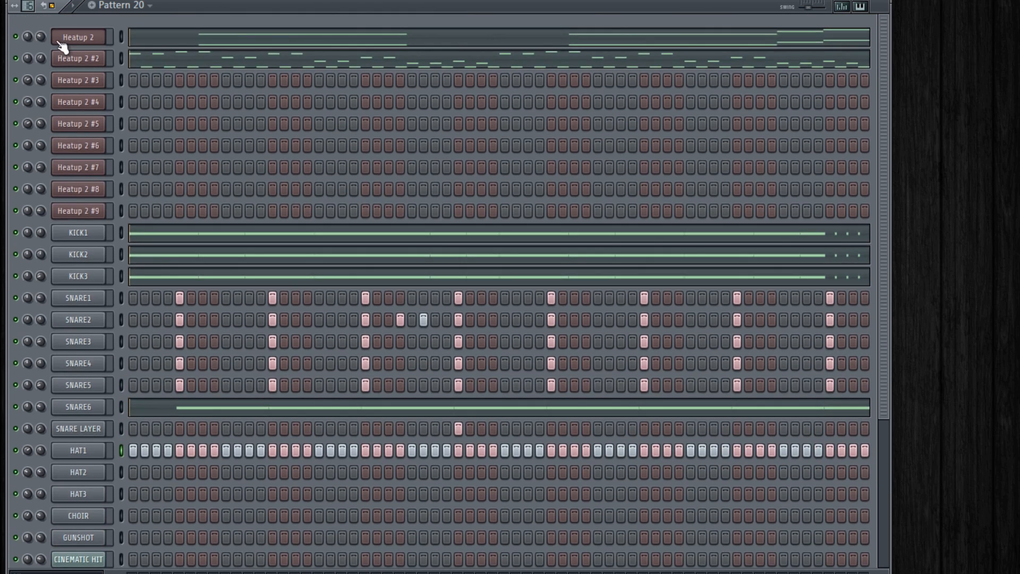
{"action": "scroll", "coordinate": [311, 327], "scroll_direction": "down", "scroll_amount": 7}
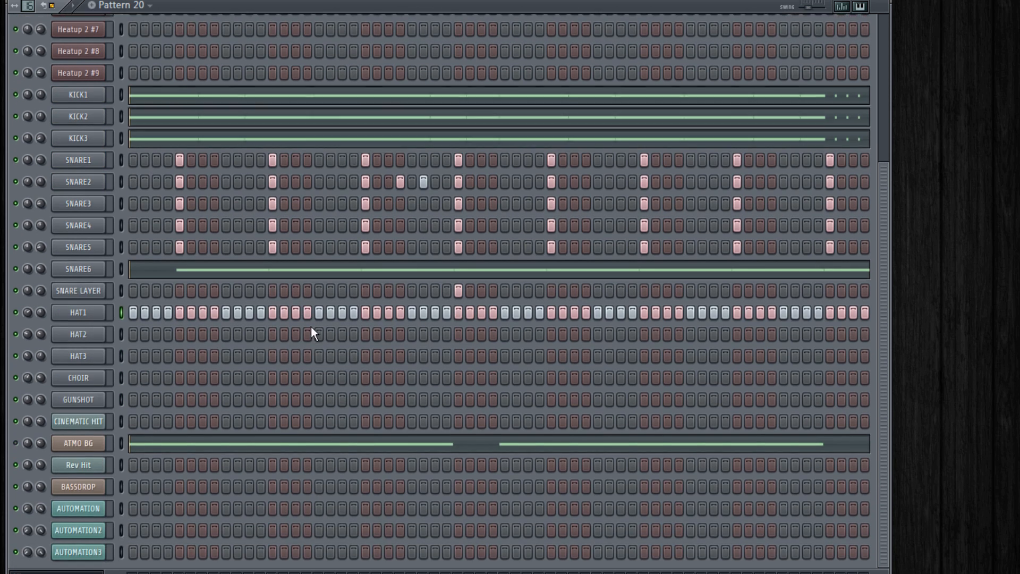
{"action": "scroll", "coordinate": [266, 333], "scroll_direction": "up", "scroll_amount": 3}
{"action": "right_click", "coordinate": [74, 372]}
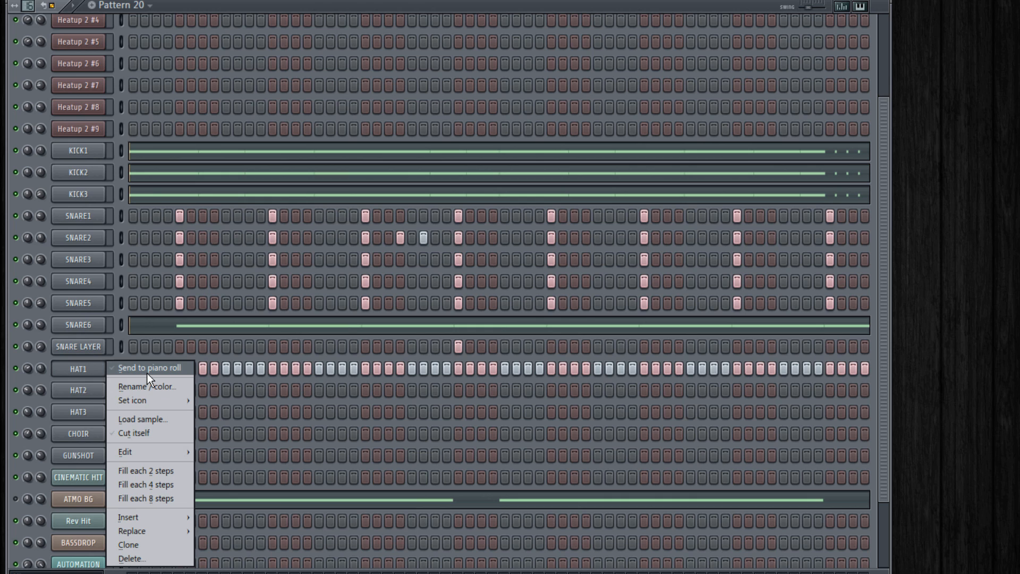
{"action": "left_click", "coordinate": [147, 370]}
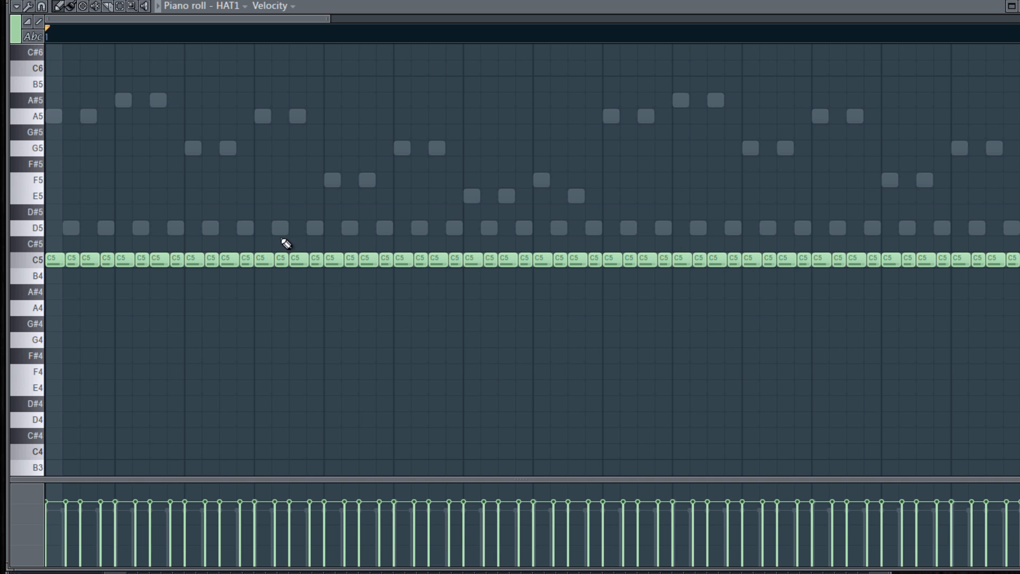
Quantize all HAT1 notes with the 16_backing 3 groove template, increasing the volume level strength for stronger velocity variation, and play the result
{"action": "key", "text": "ctrl+a"}
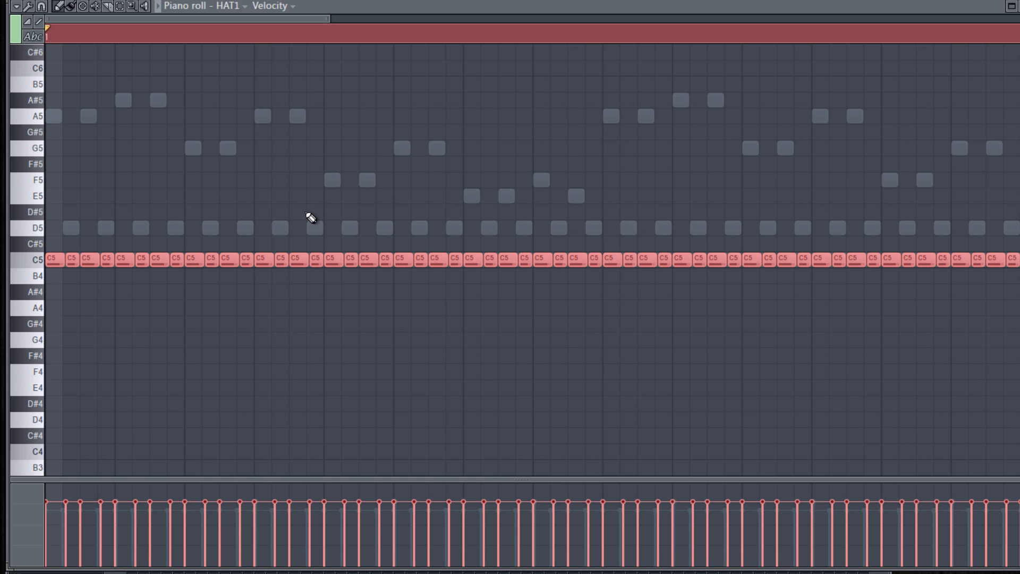
{"action": "key", "text": "alt+q"}
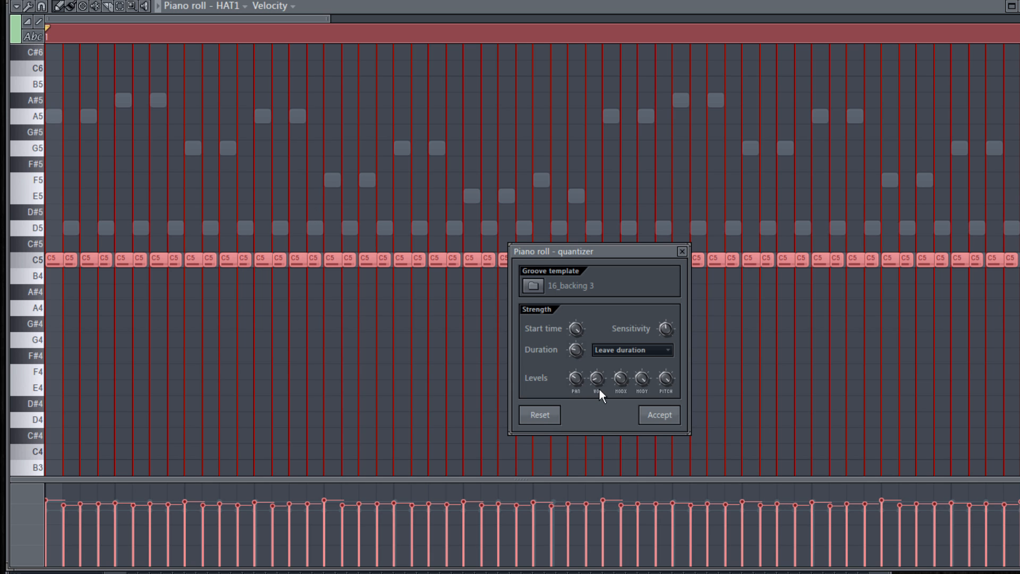
{"action": "mouse_move", "coordinate": [597, 384]}
{"action": "left_mouse_down"}
{"action": "mouse_move", "coordinate": [598, 356]}
{"action": "mouse_move", "coordinate": [598, 382]}
{"action": "left_mouse_up"}
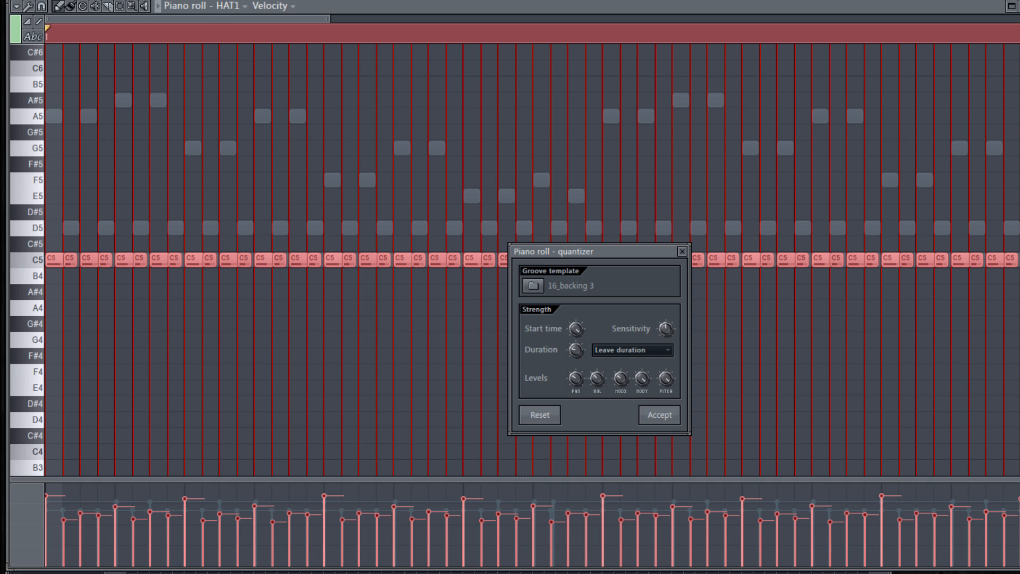
{"action": "left_click_drag", "start_coordinate": [620, 385], "coordinate": [620, 373]}
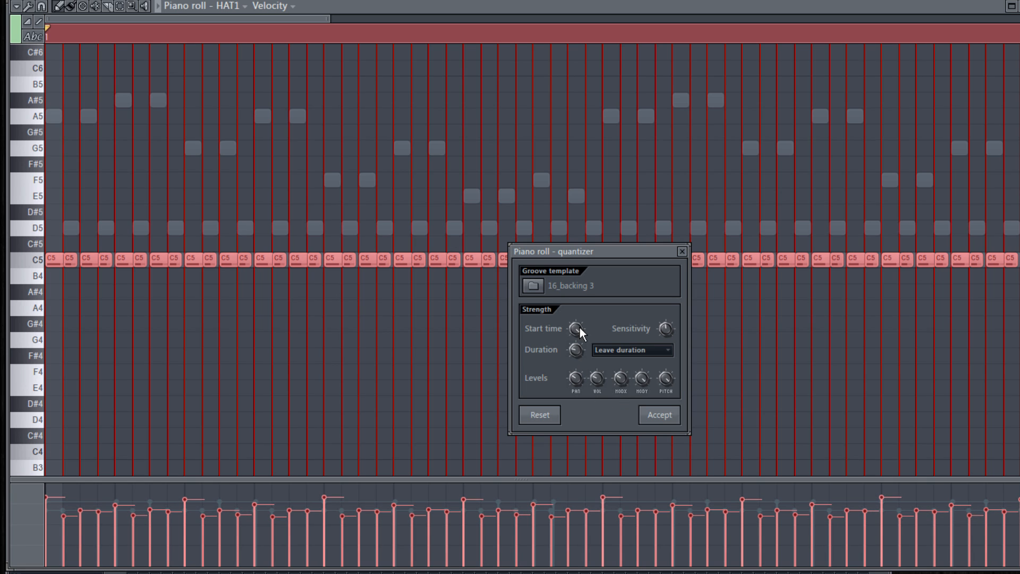
{"action": "left_click_drag", "start_coordinate": [579, 328], "coordinate": [579, 319]}
{"action": "left_click_drag", "start_coordinate": [577, 337], "coordinate": [576, 340]}
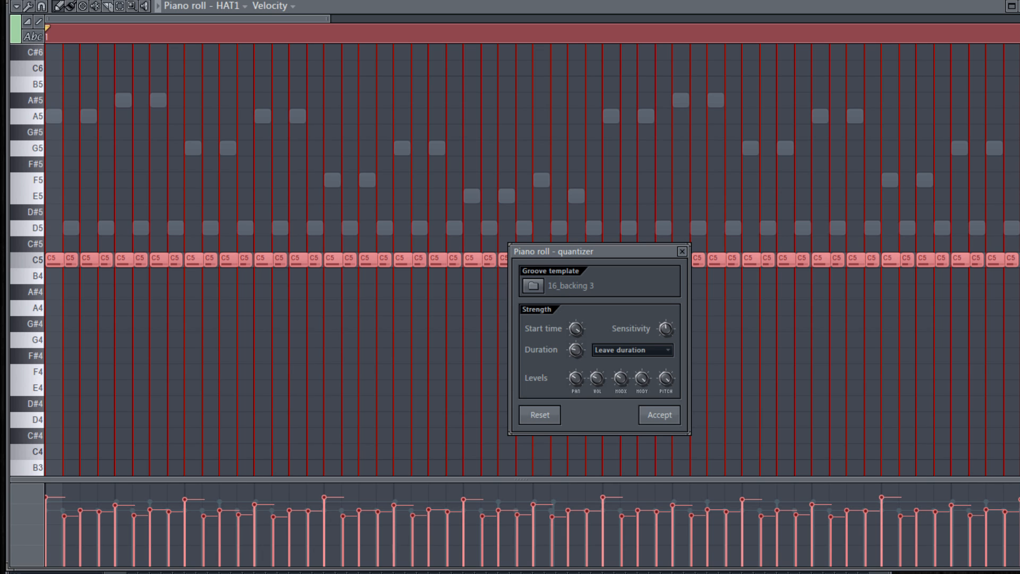
{"action": "left_click", "coordinate": [659, 415]}
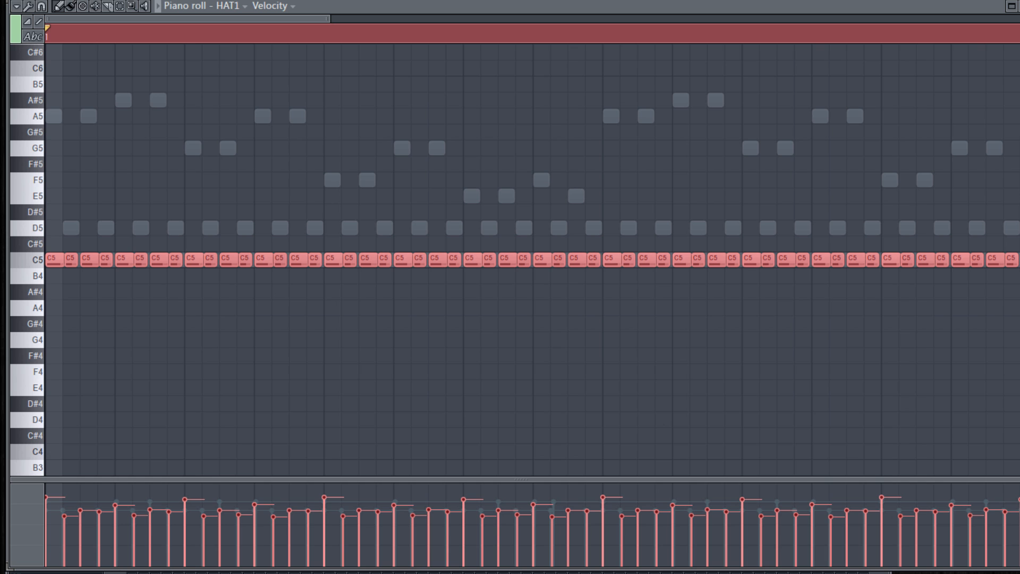
{"action": "key", "text": "space"}
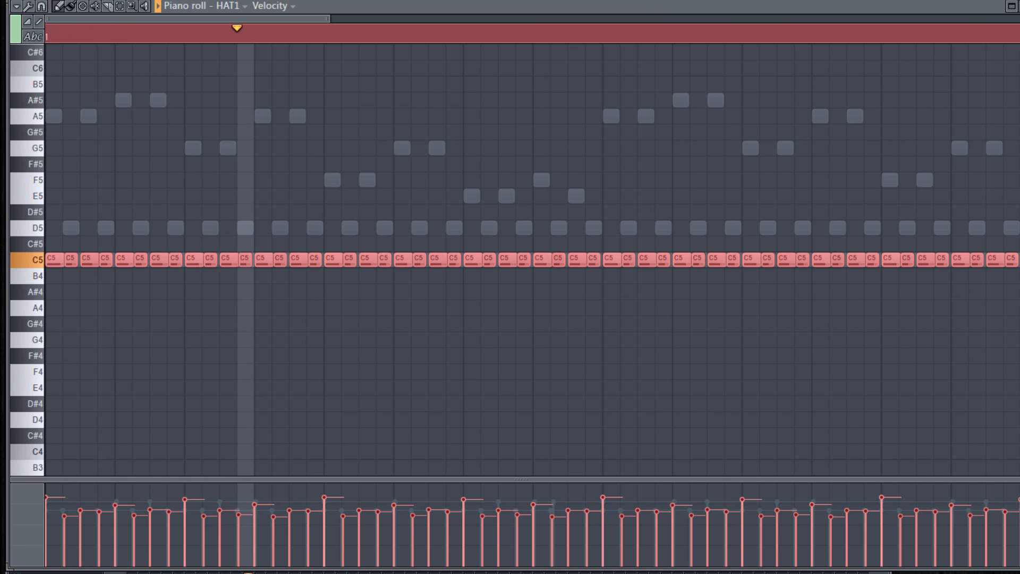
{"action": "left_click", "coordinate": [1019, 6]}
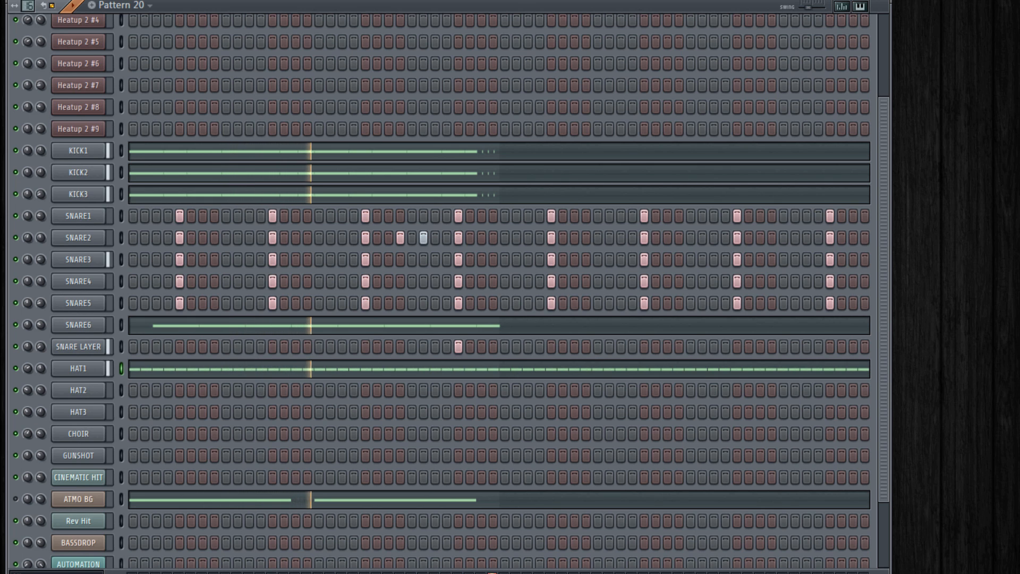
Delete all HAT1 notes in bar 2 of the piano roll
{"action": "left_click", "coordinate": [433, 373]}
{"action": "scroll", "coordinate": [925, 242], "scroll_direction": "down", "scroll_amount": 5, "text": "ctrl"}
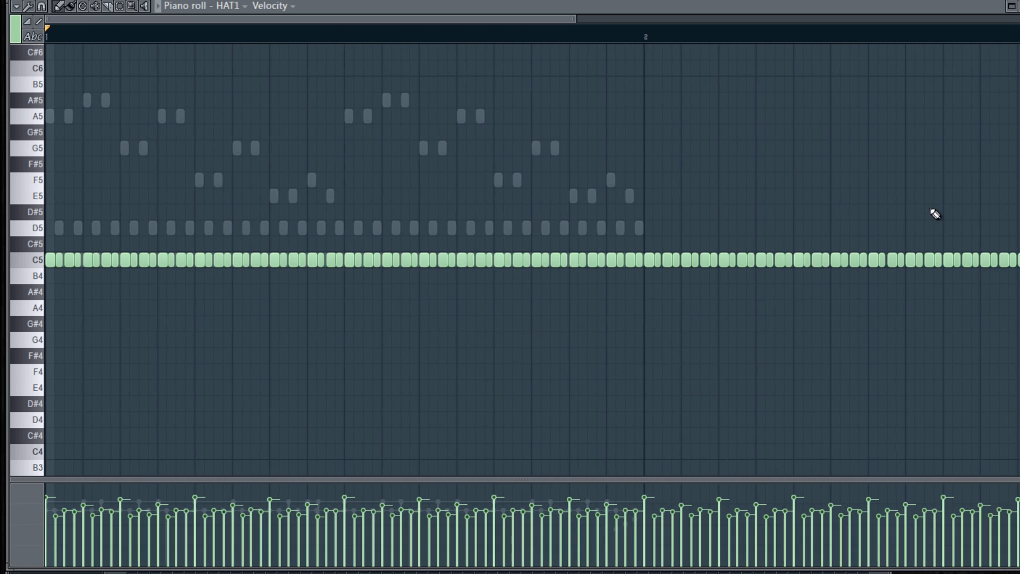
{"action": "left_click_drag", "start_coordinate": [933, 220], "coordinate": [487, 328]}
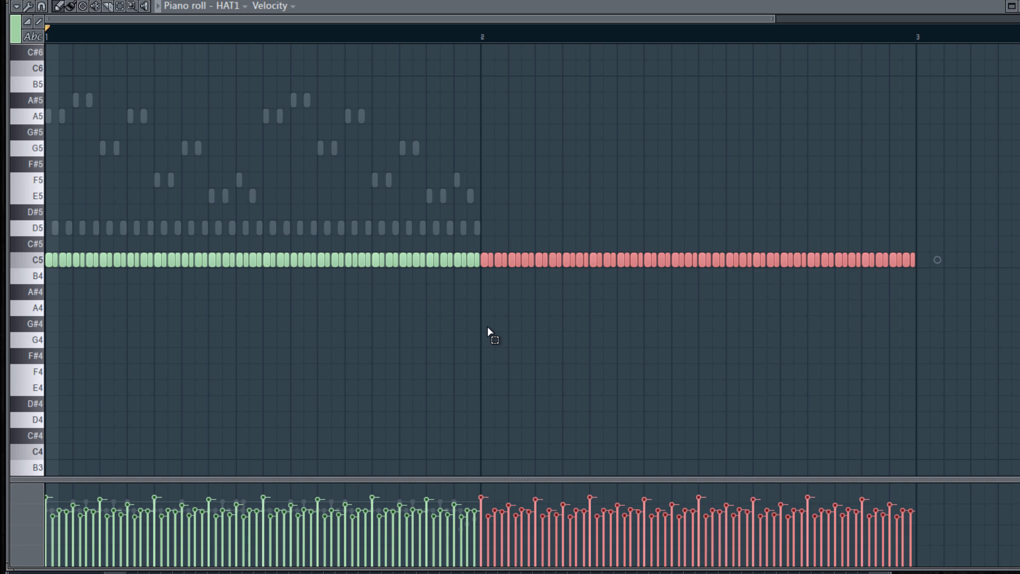
{"action": "key", "text": "Delete"}
{"action": "key", "text": "Escape"}
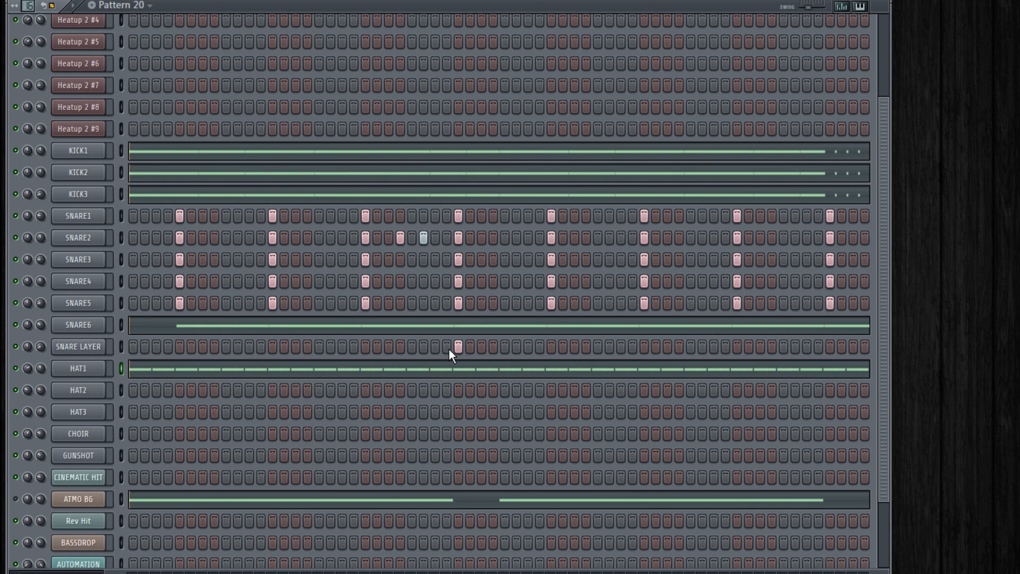
Place HAT3 hits on steps 3, 8 and 11 and a HAT2 hit on step 7, and play the pattern
{"action": "left_click", "coordinate": [78, 391]}
{"action": "left_click", "coordinate": [158, 413]}
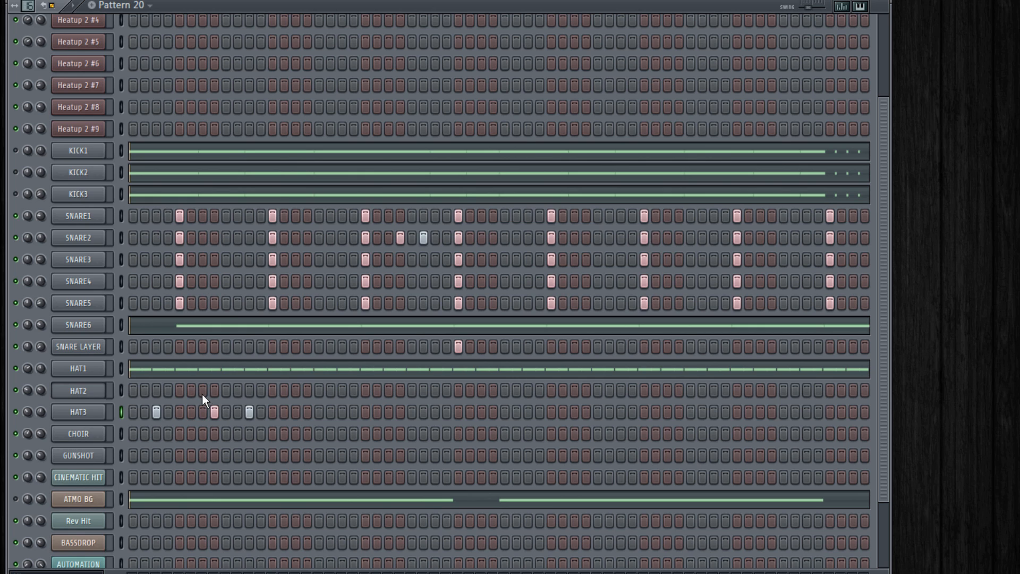
{"action": "key", "text": "space"}
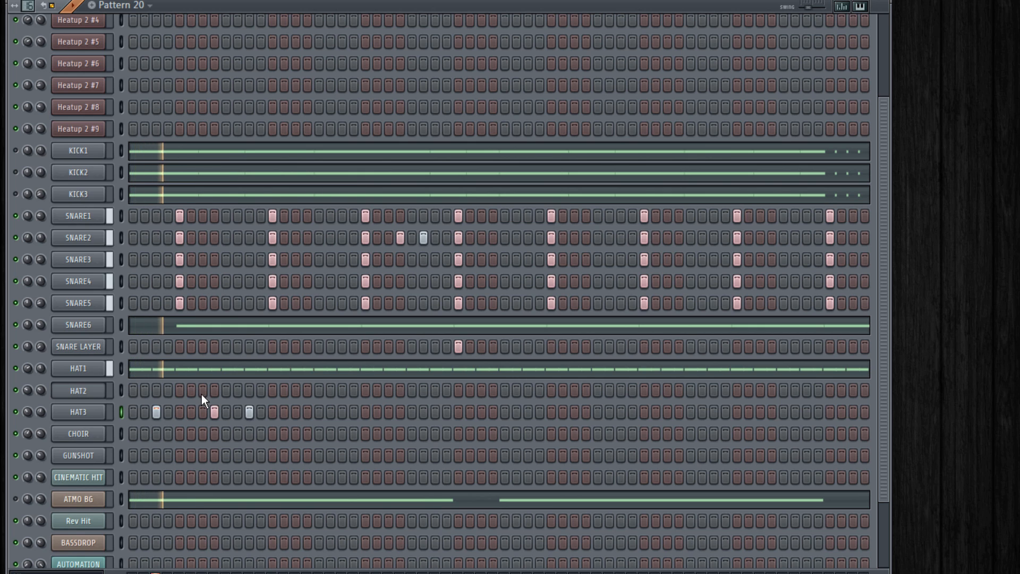
{"action": "key", "text": "space"}
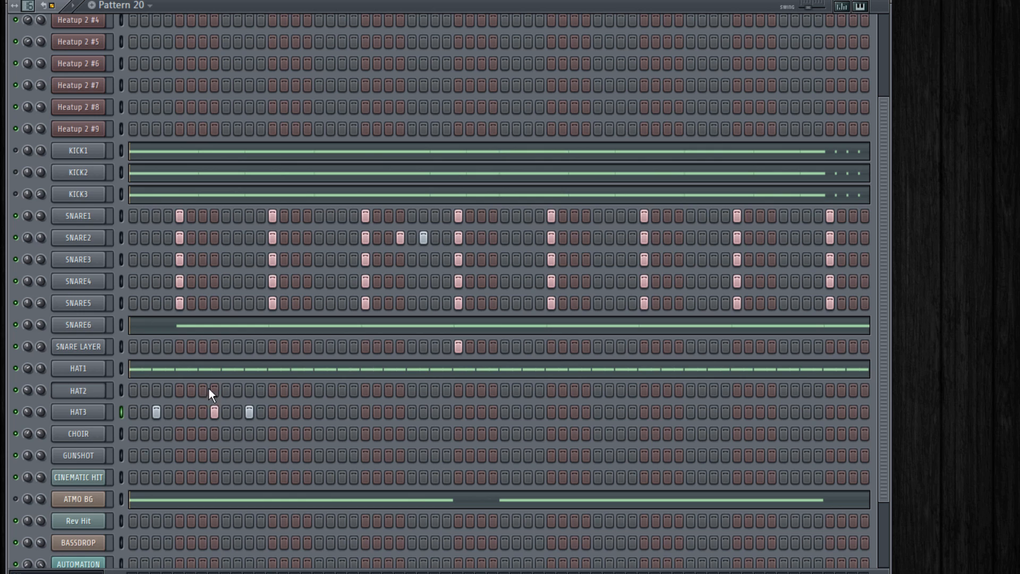
{"action": "left_click", "coordinate": [202, 390]}
{"action": "key", "text": "space"}
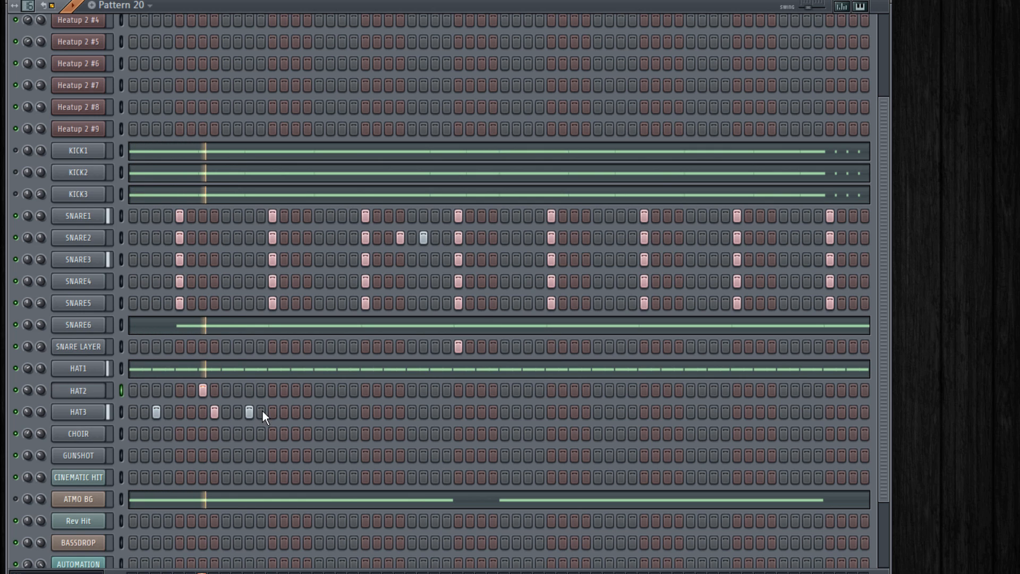
Repeat the HAT3 rhythm through the pattern with hits on steps 19, 24, 27, 35, 40, 43, 51, 56 and 59
{"action": "left_click", "coordinate": [342, 412]}
{"action": "left_click", "coordinate": [400, 412]}
{"action": "left_click", "coordinate": [435, 412]}
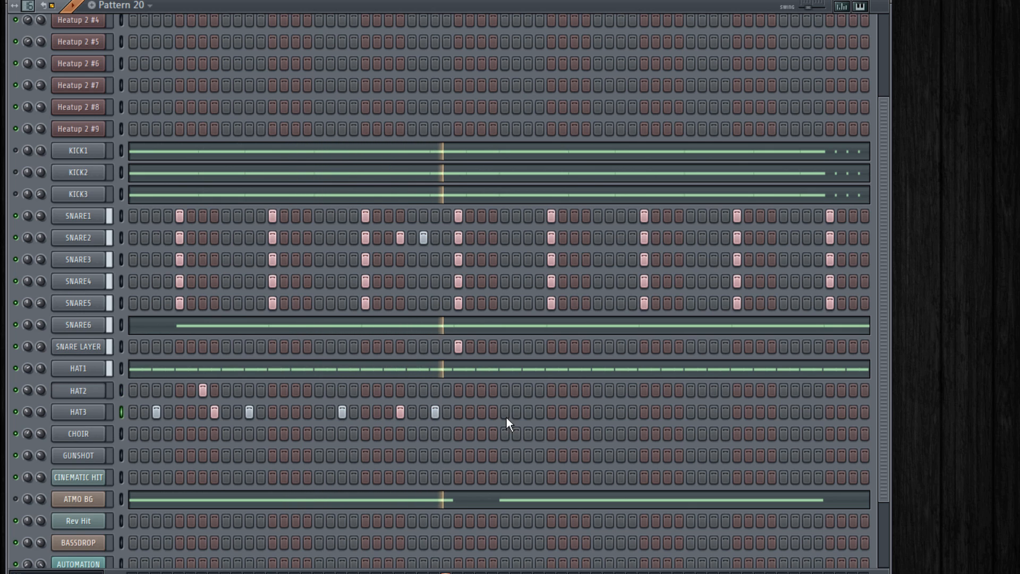
{"action": "left_click", "coordinate": [528, 413]}
{"action": "left_click", "coordinate": [586, 412]}
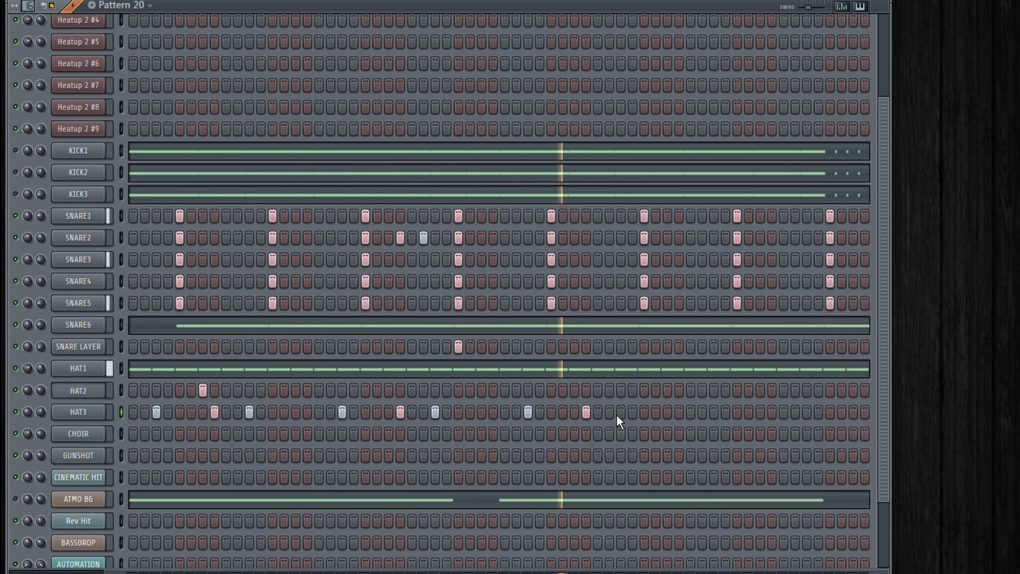
{"action": "left_click", "coordinate": [620, 413]}
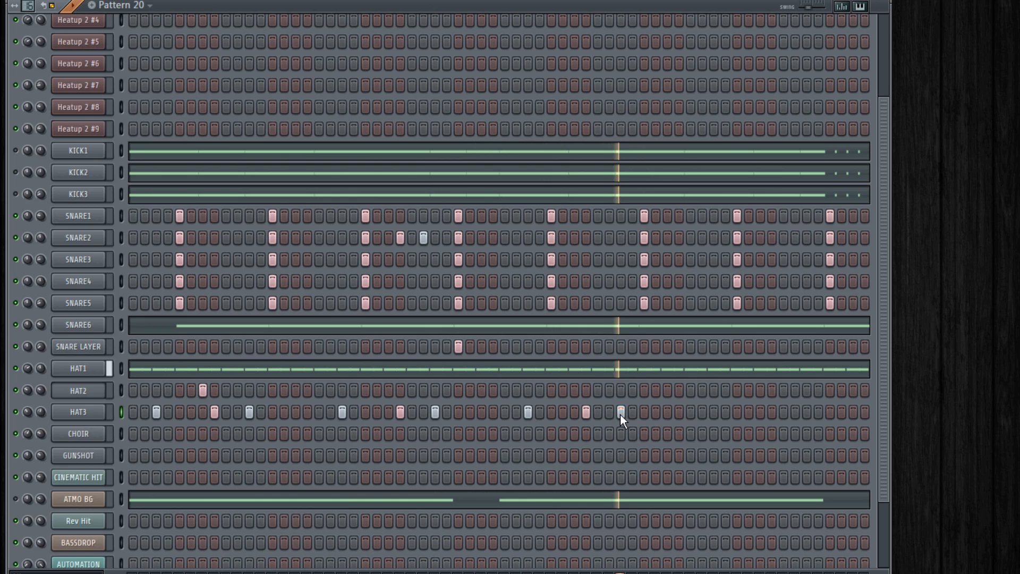
{"action": "left_click", "coordinate": [713, 413]}
{"action": "left_click", "coordinate": [771, 413]}
{"action": "left_click", "coordinate": [807, 413]}
Add HAT2 hits on steps 23, 55 and 63, leaving step 39 empty
{"action": "left_click", "coordinate": [575, 391]}
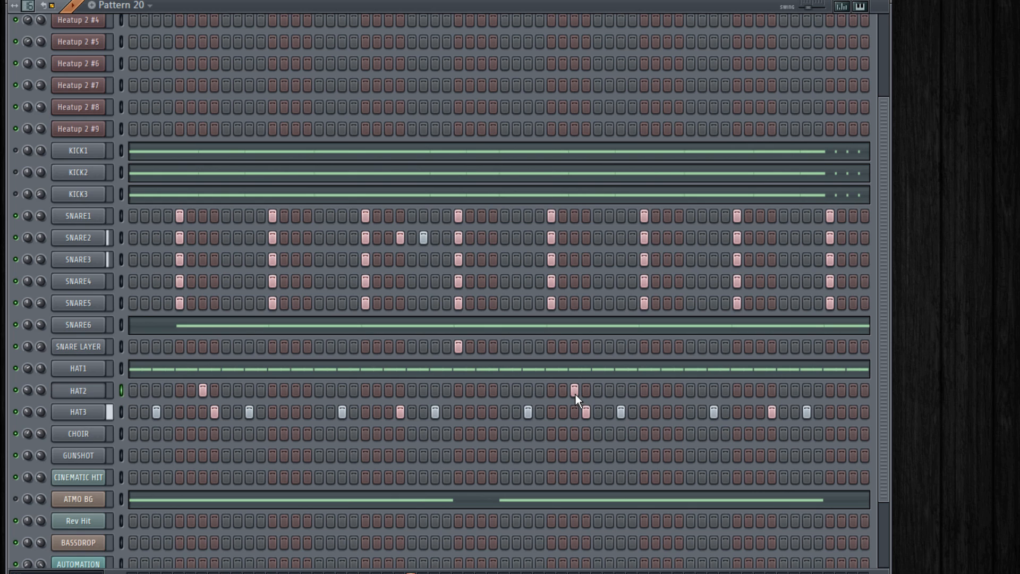
{"action": "left_click", "coordinate": [575, 391]}
{"action": "left_click", "coordinate": [388, 391]}
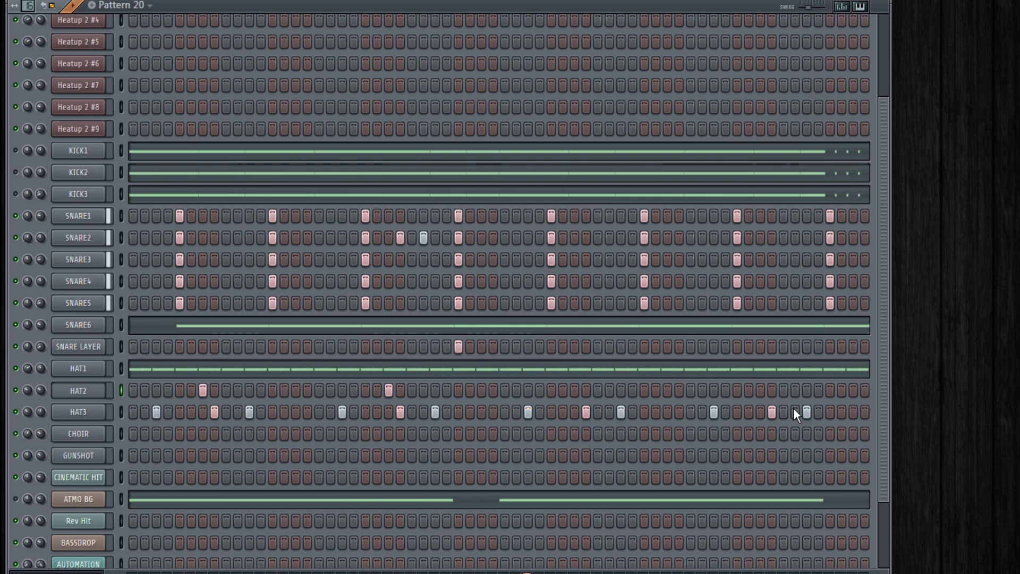
{"action": "left_click", "coordinate": [759, 392]}
{"action": "left_click", "coordinate": [854, 392]}
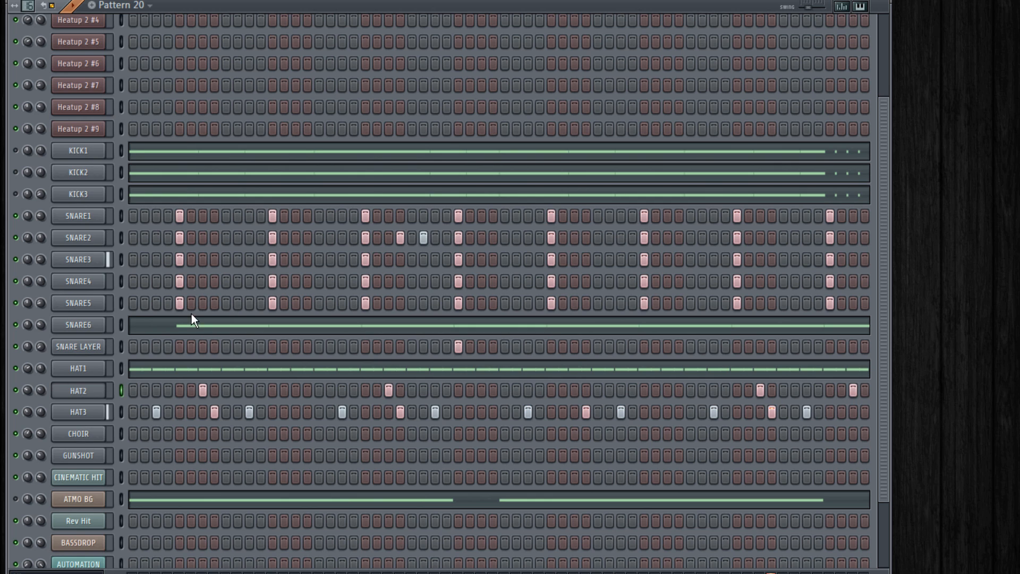
Review the HAT1 notes in the piano roll, and play back the pattern with the GUNSHOT hit on step 33
{"action": "left_click", "coordinate": [164, 372]}
{"action": "scroll", "coordinate": [168, 372], "scroll_direction": "down", "scroll_amount": 3}
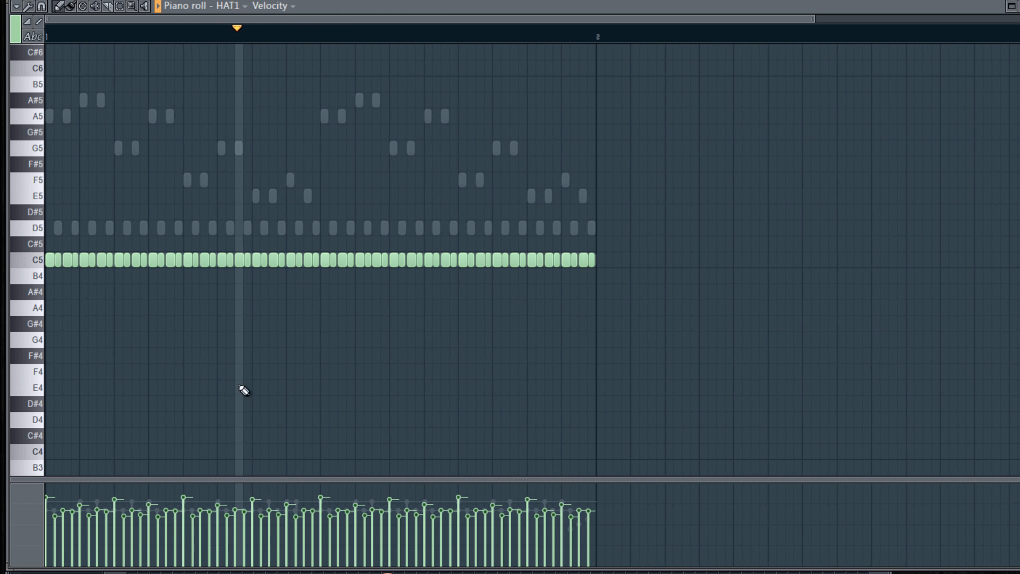
{"action": "left_click", "coordinate": [1019, 6]}
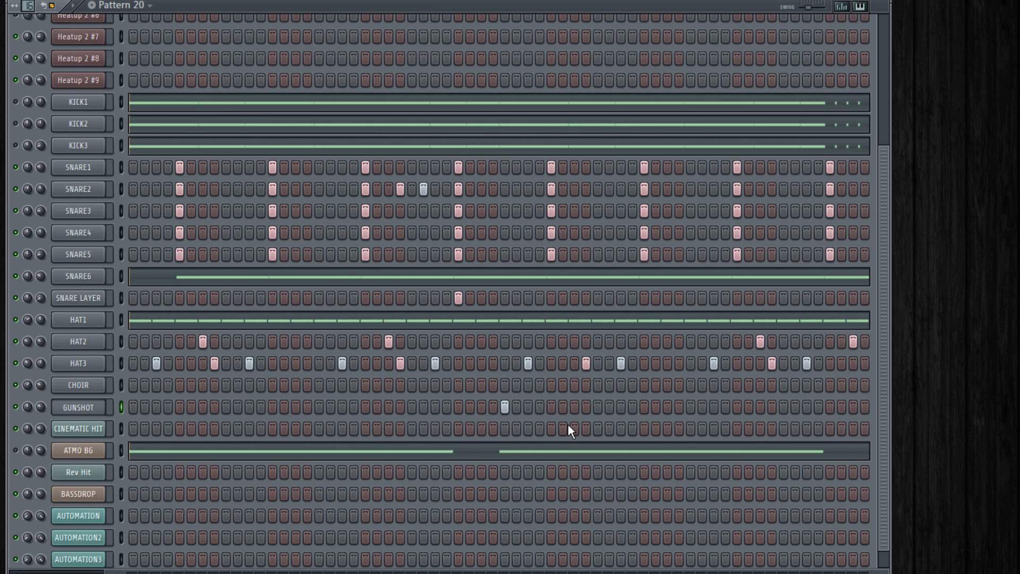
{"action": "key", "text": "space"}
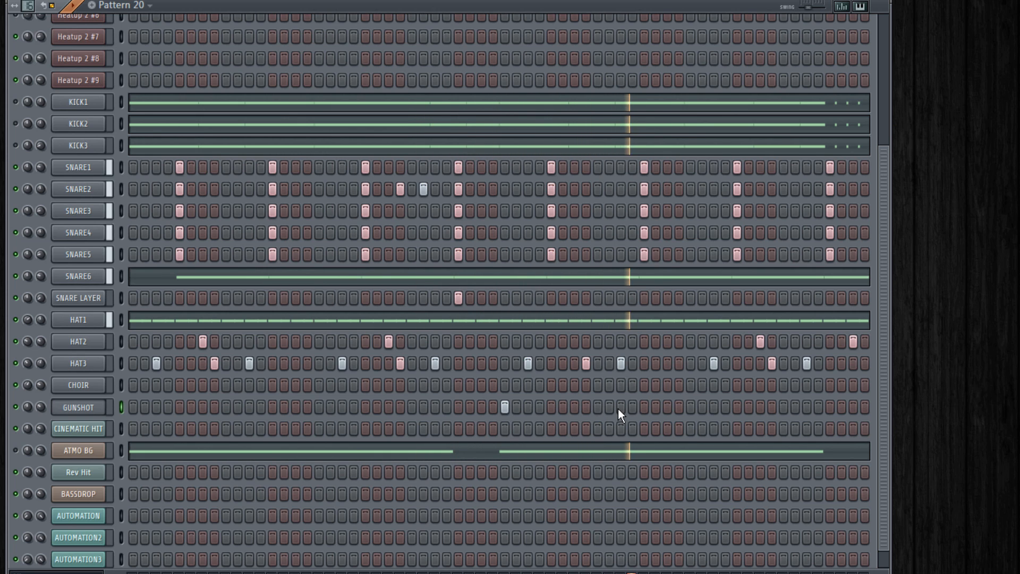
{"action": "key", "text": "space"}
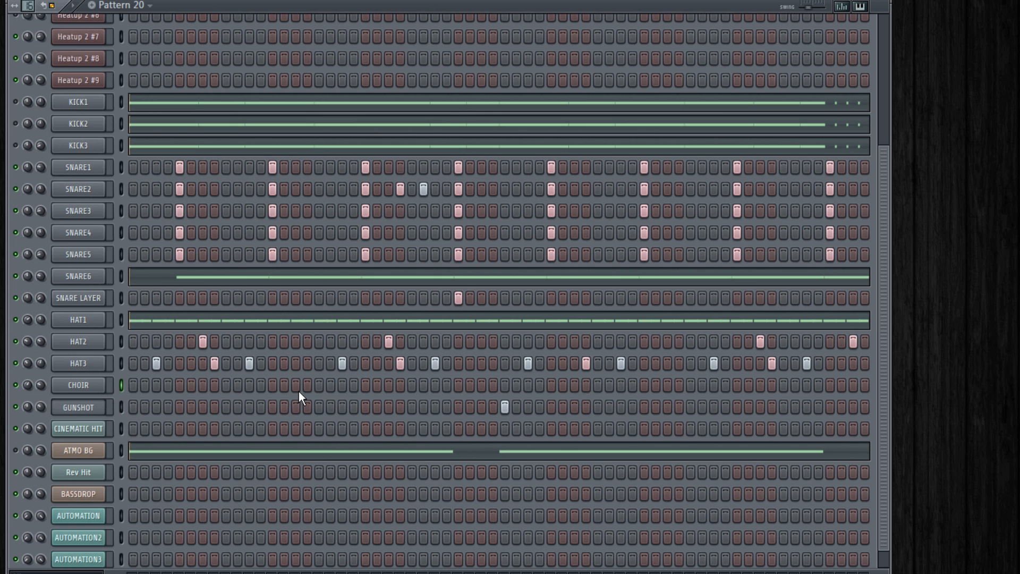
Move the CHOIR channel below GUNSHOT and open it in the piano roll with snap set to Step
{"action": "key", "text": "alt+Down"}
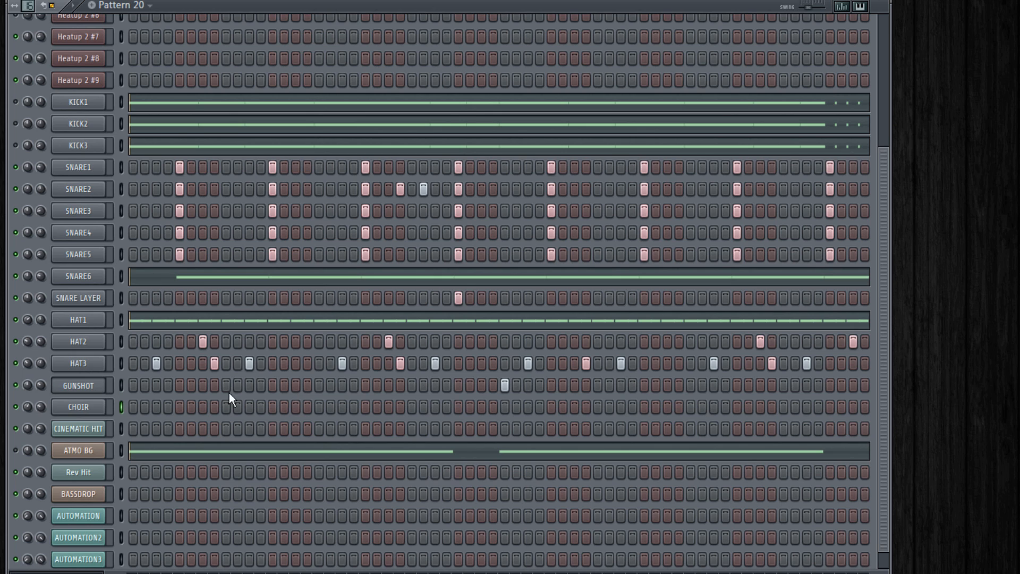
{"action": "right_click", "coordinate": [93, 407]}
{"action": "left_click", "coordinate": [170, 367]}
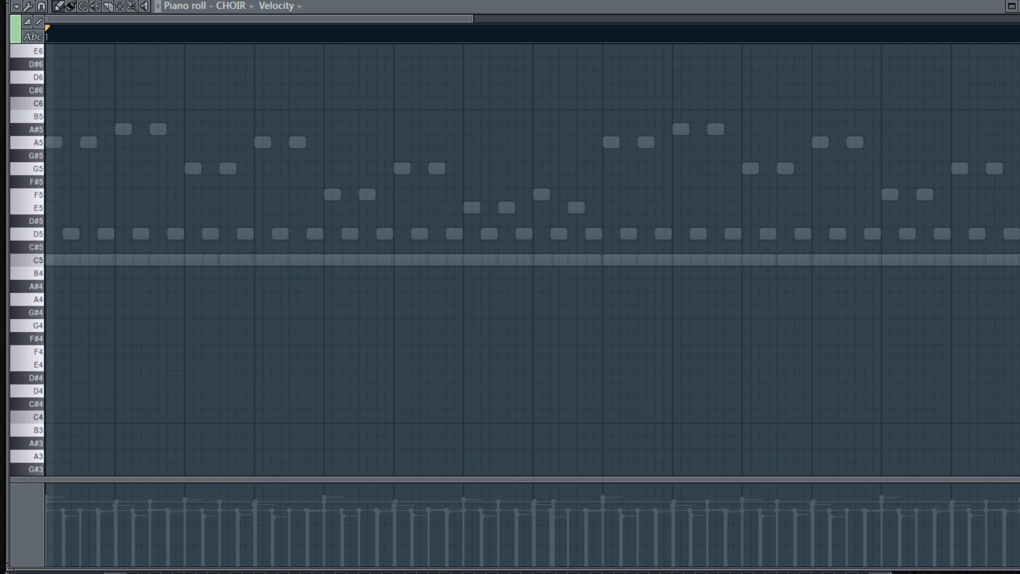
{"action": "left_click", "coordinate": [738, 1]}
{"action": "left_click", "coordinate": [743, 47]}
{"action": "left_click", "coordinate": [729, 56]}
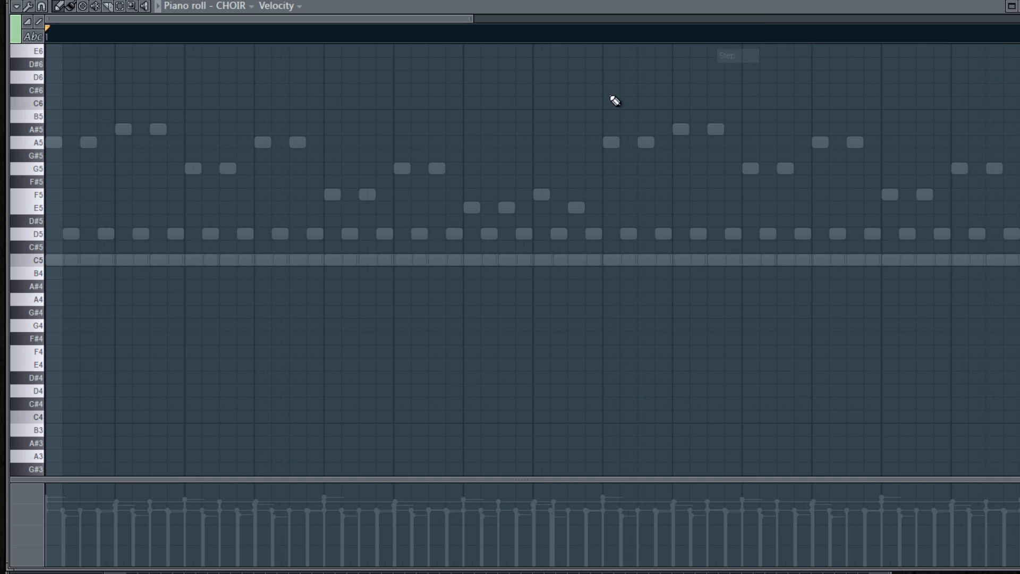
Draw a 16-step G#5 choir note starting on step 5 and play back the pattern
{"action": "left_click", "coordinate": [115, 156]}
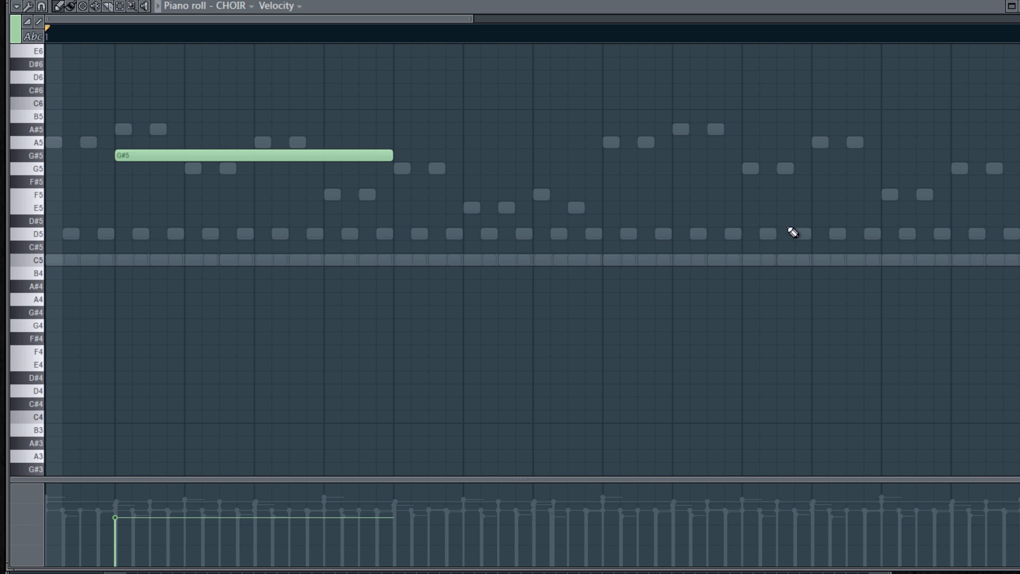
{"action": "scroll", "coordinate": [597, 213], "scroll_direction": "down", "scroll_amount": 3}
{"action": "key", "text": "space"}
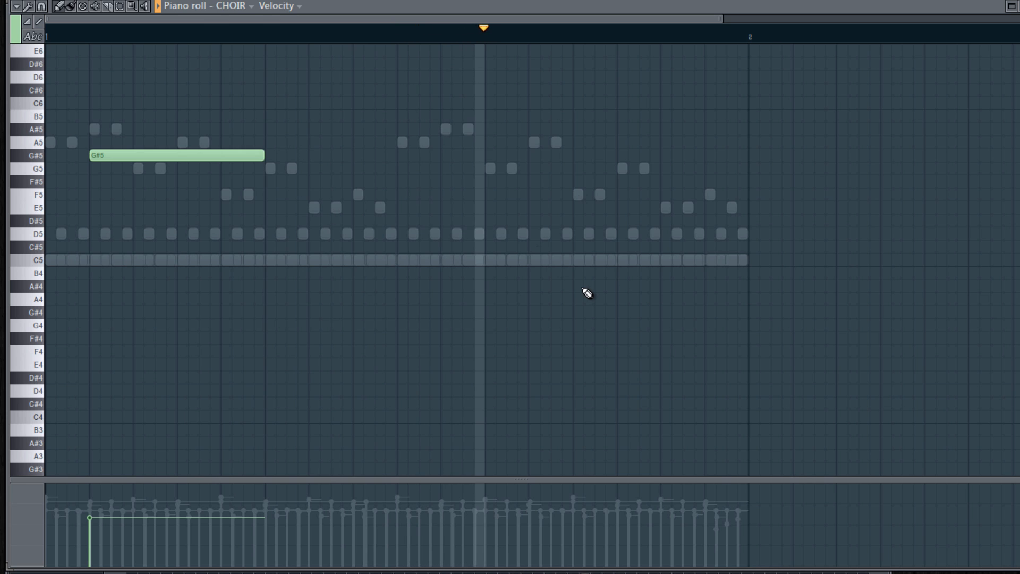
{"action": "key", "text": "space"}
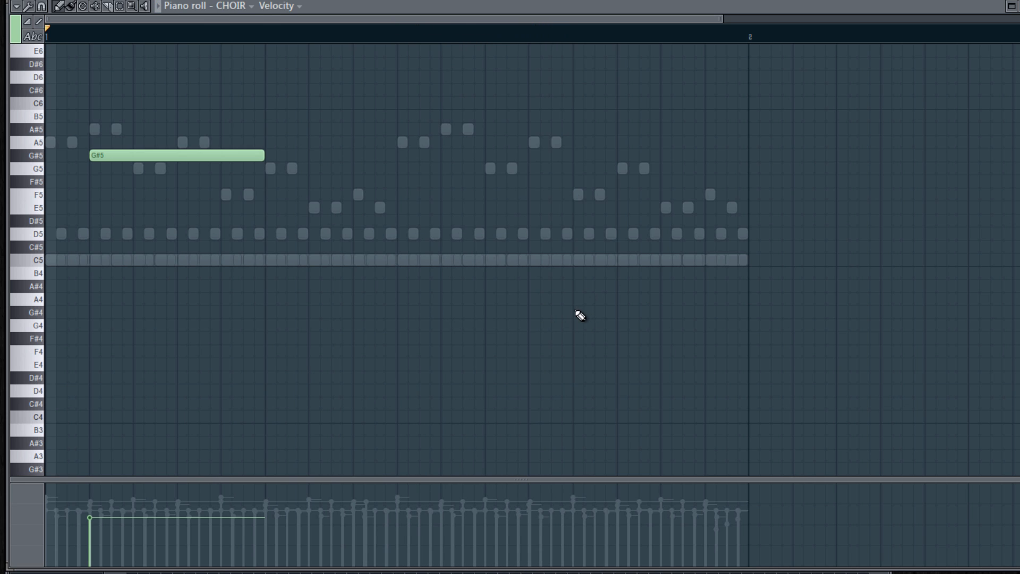
Add two 5-step choir notes, E5 starting on step 49 and D#5 starting on step 57
{"action": "left_click_drag", "start_coordinate": [572, 214], "coordinate": [643, 213]}
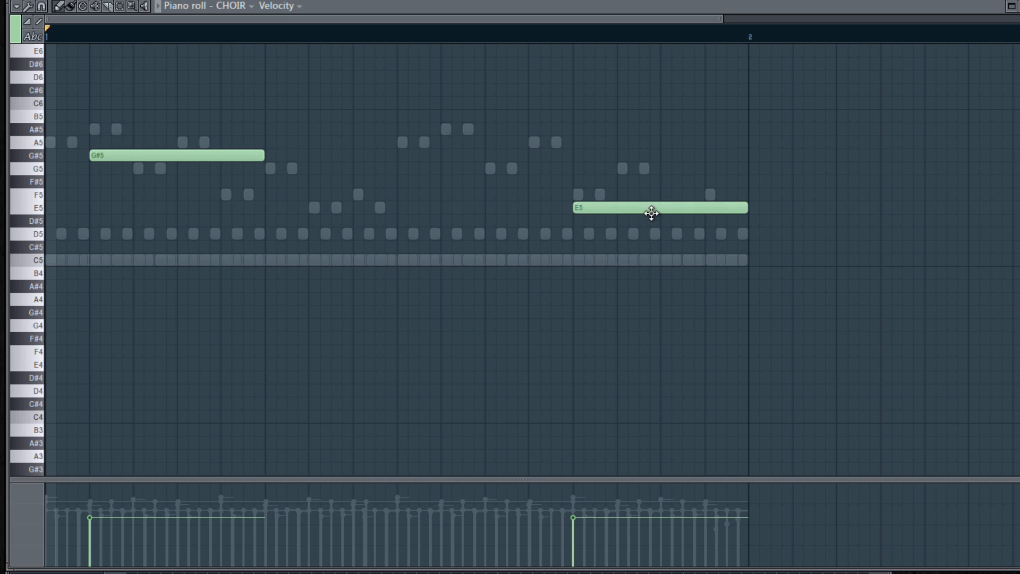
{"action": "left_click_drag", "start_coordinate": [747, 210], "coordinate": [628, 223]}
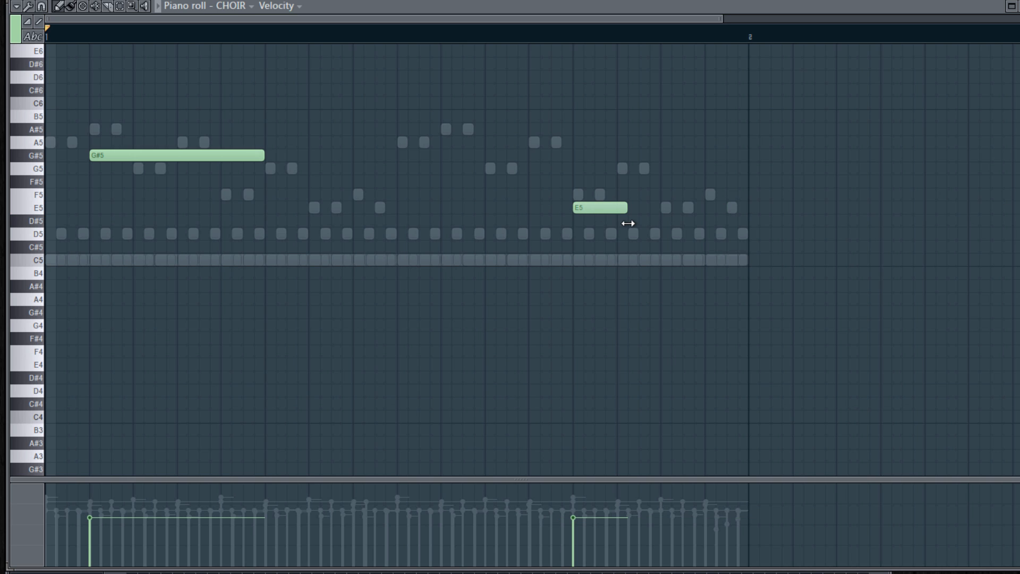
{"action": "left_click", "coordinate": [663, 221]}
Slightly lower the velocities of the E5 and D#5 choir notes, and play the pattern from the channel rack
{"action": "left_click_drag", "start_coordinate": [555, 163], "coordinate": [749, 278]}
{"action": "scroll", "coordinate": [691, 262], "scroll_direction": "down", "scroll_amount": 2}
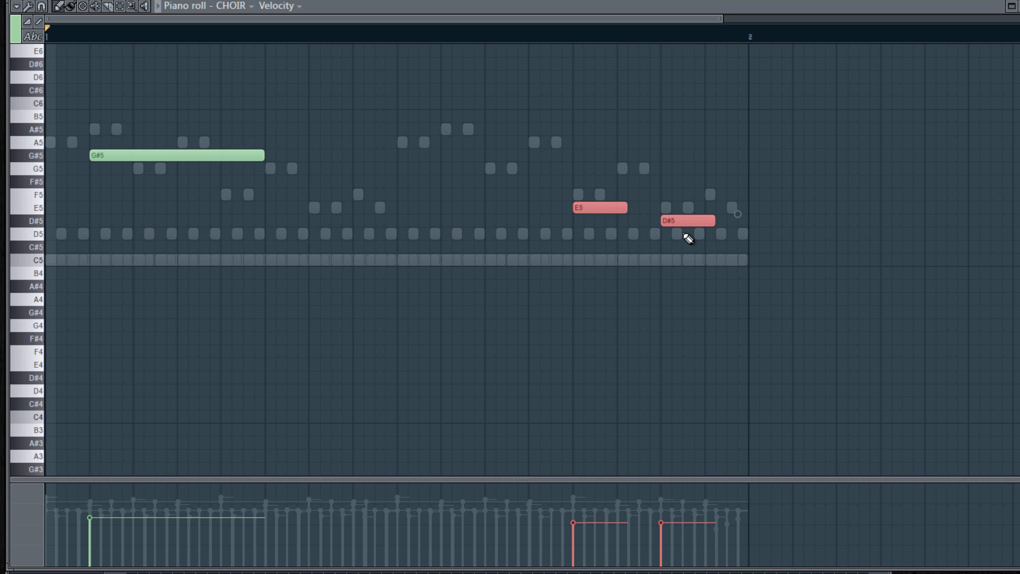
{"action": "scroll", "coordinate": [688, 239], "scroll_direction": "down", "scroll_amount": 1}
{"action": "key", "text": "space"}
{"action": "key", "text": "F6"}
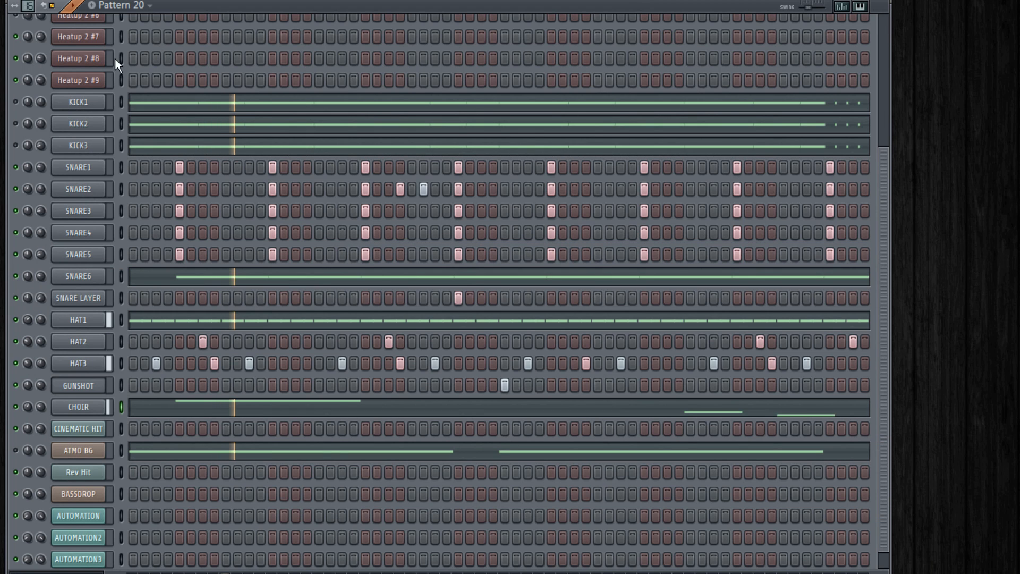
Unmute Heatup 2 #2, Heatup 2 #3 and the three kick channels, and listen to the pattern with all channels
{"action": "scroll", "coordinate": [493, 65], "scroll_direction": "up", "scroll_amount": 3}
{"action": "left_click", "coordinate": [16, 59]}
{"action": "left_click", "coordinate": [16, 79]}
{"action": "left_click", "coordinate": [15, 232]}
{"action": "left_click", "coordinate": [16, 254]}
{"action": "left_click", "coordinate": [16, 275]}
{"action": "scroll", "coordinate": [376, 316], "scroll_direction": "down", "scroll_amount": 3}
{"action": "scroll", "coordinate": [376, 316], "scroll_direction": "down", "scroll_amount": 1}
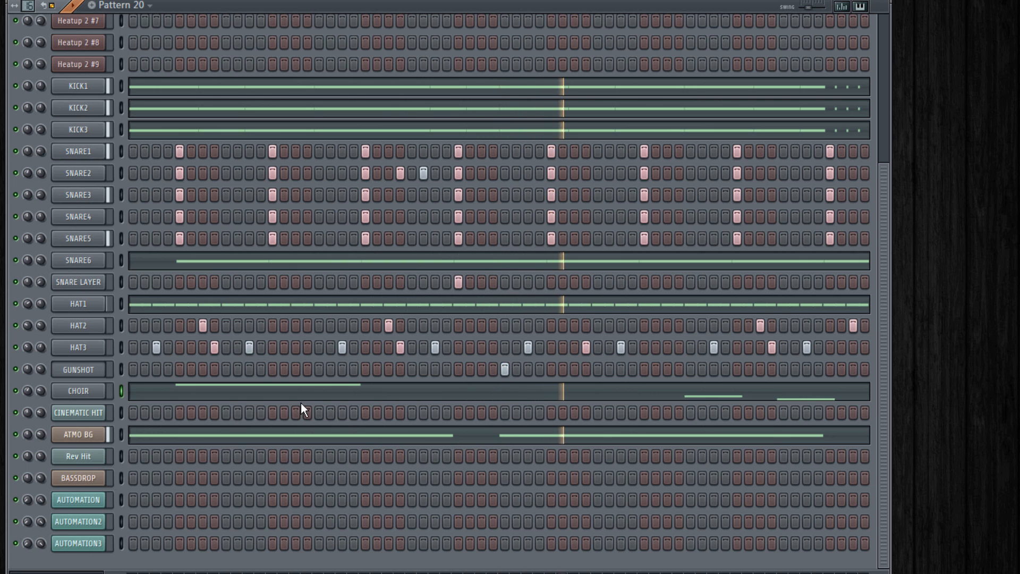
{"action": "scroll", "coordinate": [299, 403], "scroll_direction": "up", "scroll_amount": 3}
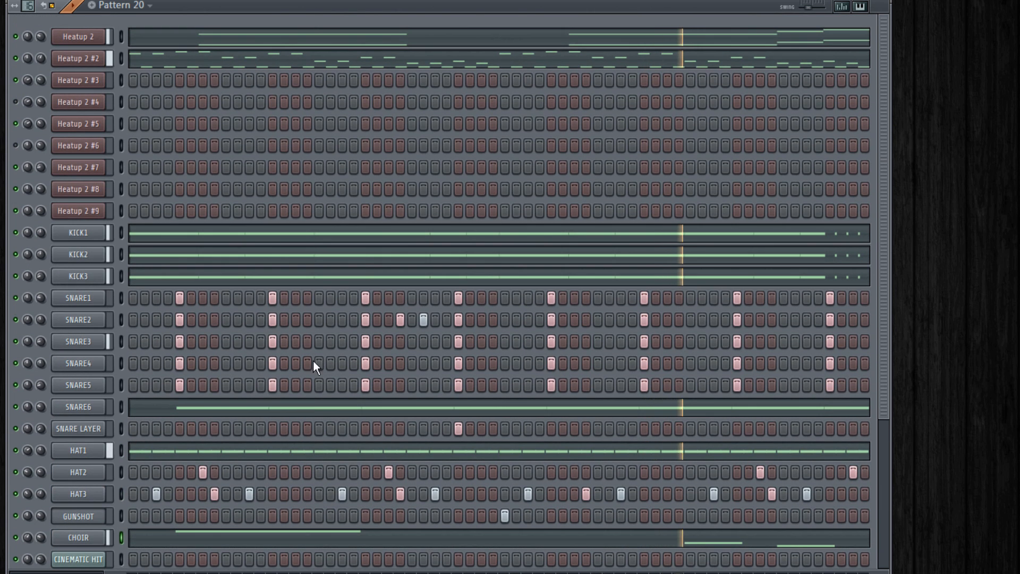
{"action": "scroll", "coordinate": [352, 260], "scroll_direction": "down", "scroll_amount": 3}
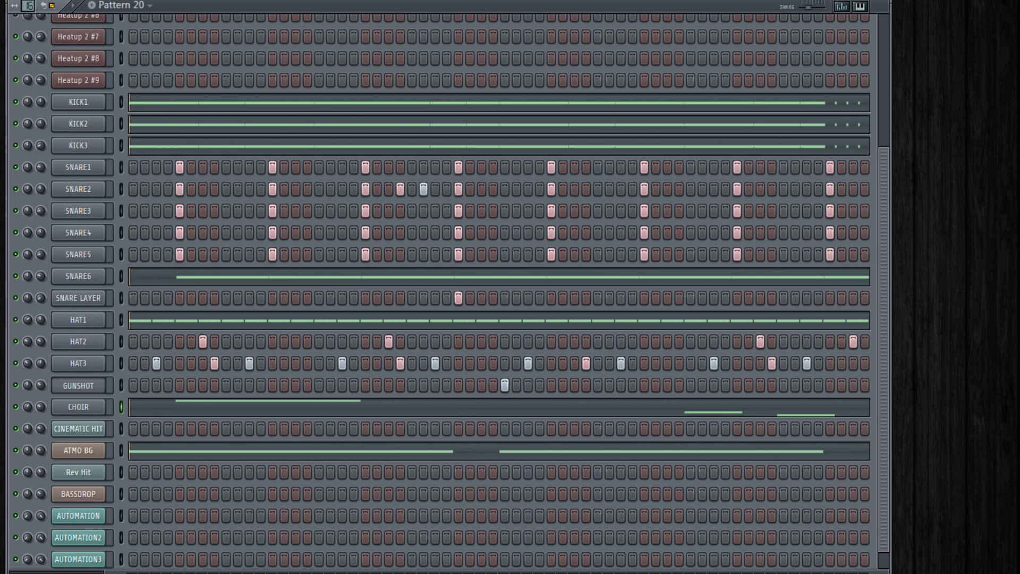
{"action": "scroll", "coordinate": [499, 287], "scroll_direction": "up", "scroll_amount": 3}
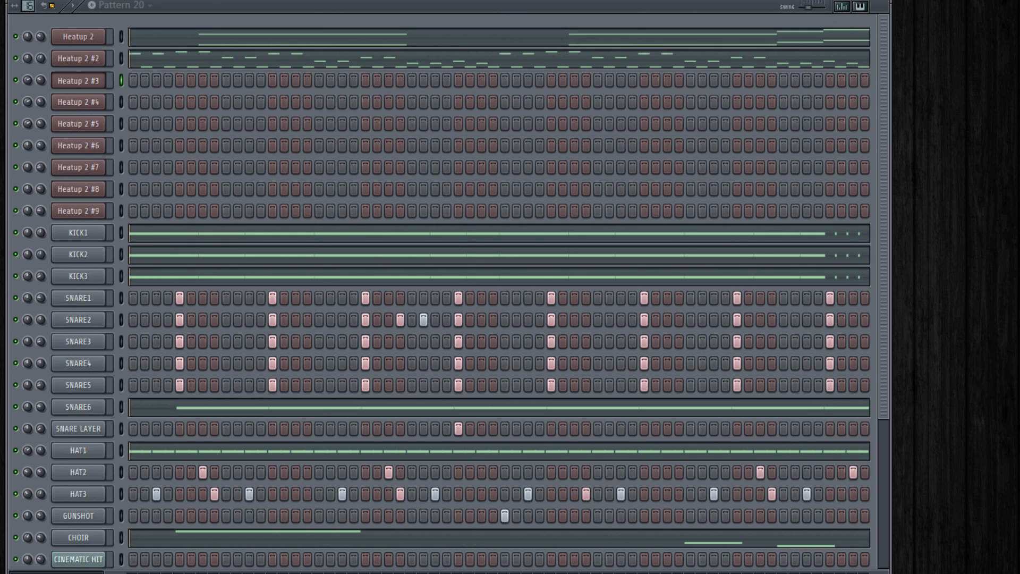
Open the Heatup 2 #3 instrument, check its category and ISY G synth preset, and close it
{"action": "left_click", "coordinate": [87, 84]}
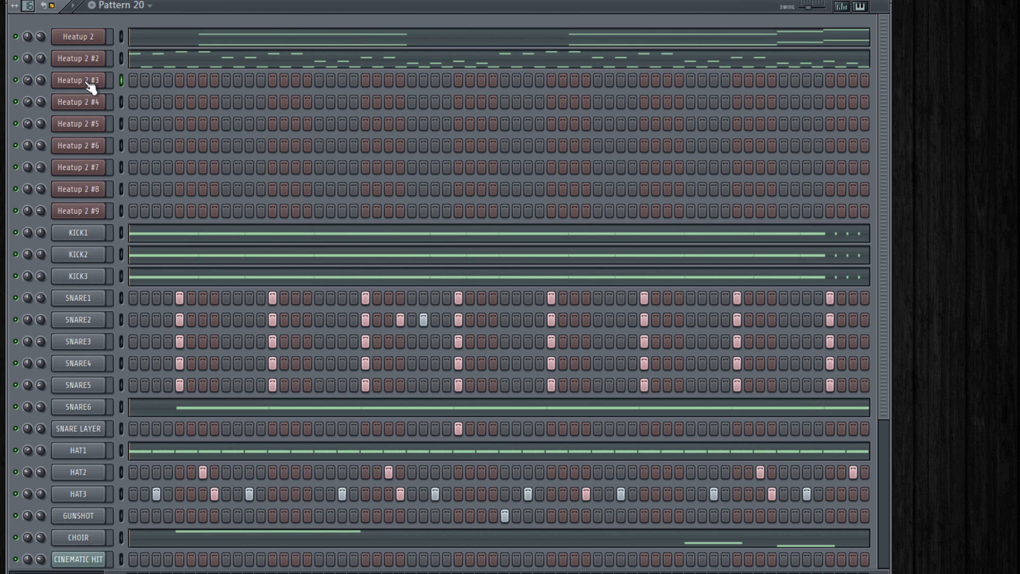
{"action": "left_click", "coordinate": [90, 85]}
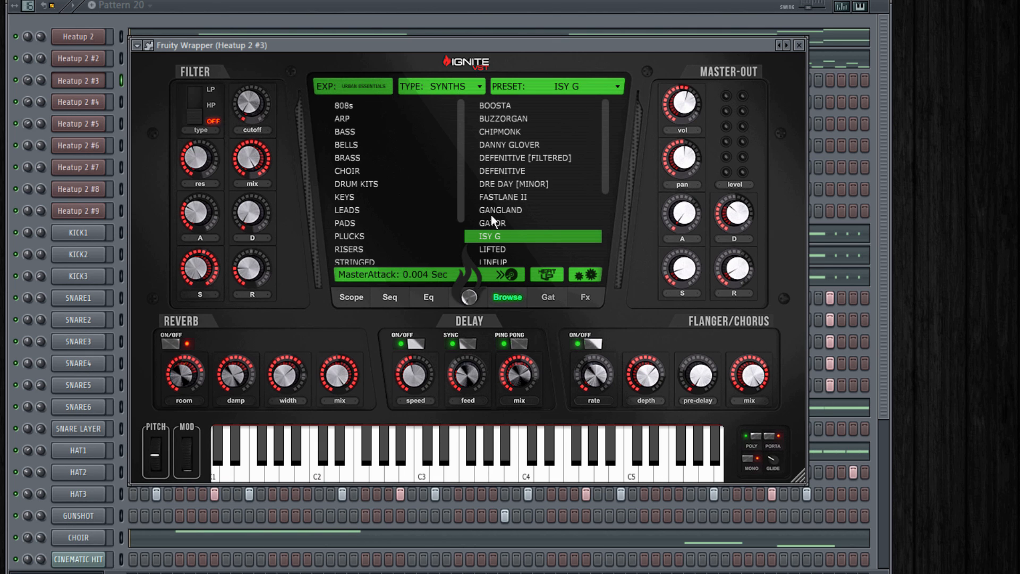
{"action": "scroll", "coordinate": [412, 194], "scroll_direction": "down", "scroll_amount": 2}
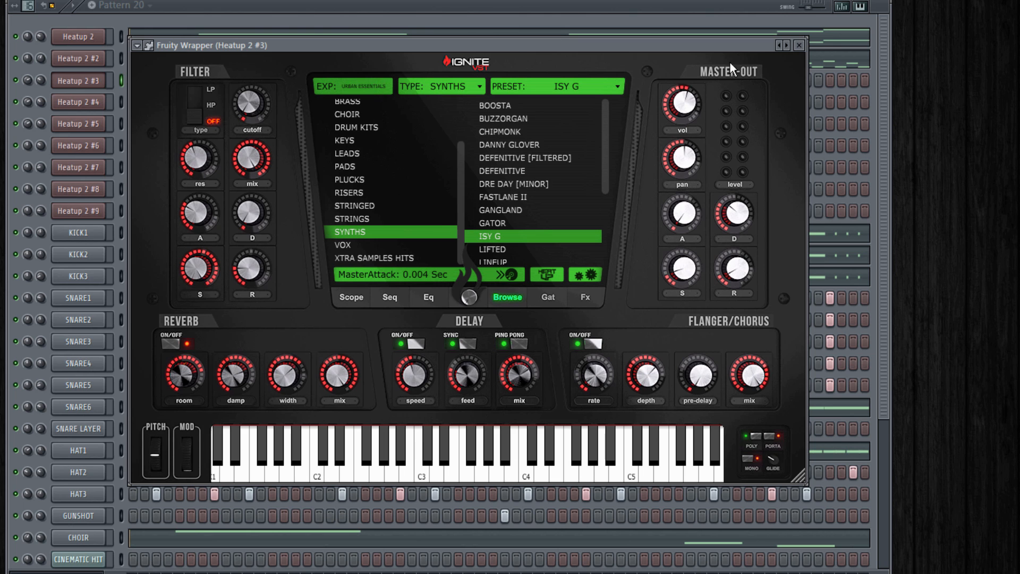
{"action": "left_click", "coordinate": [799, 47]}
Open Heatup 2 #3 in the piano roll and solo the channel
{"action": "right_click", "coordinate": [109, 80]}
{"action": "left_click", "coordinate": [121, 82]}
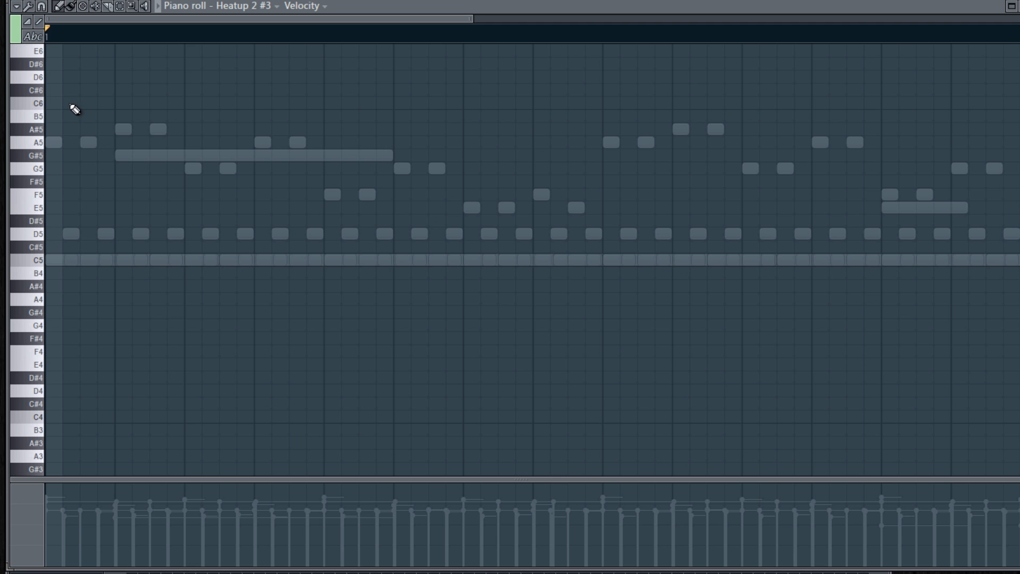
{"action": "left_click_drag", "start_coordinate": [667, 8], "coordinate": [675, 254]}
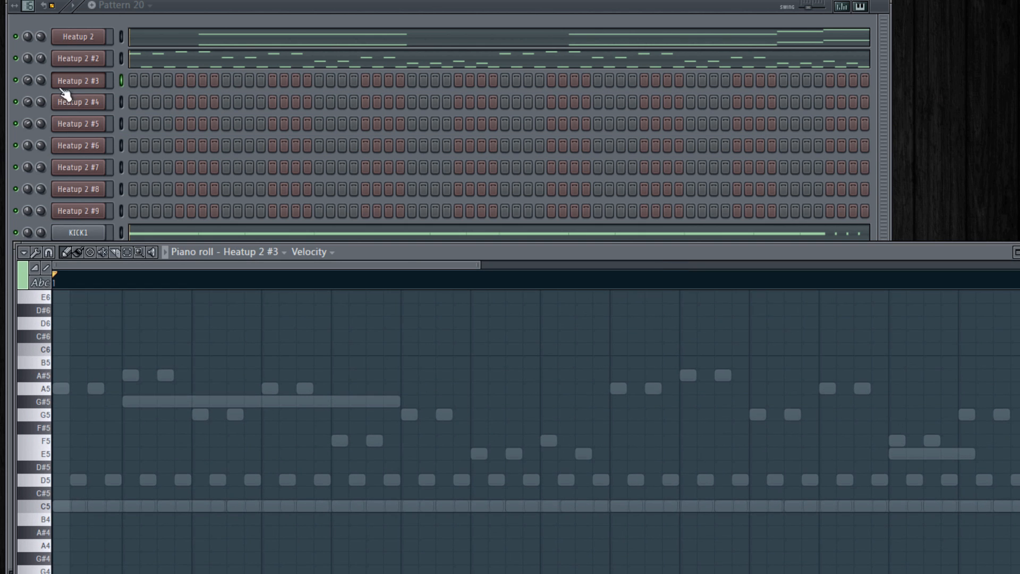
{"action": "right_click", "coordinate": [20, 79]}
{"action": "left_click", "coordinate": [41, 84]}
{"action": "left_click_drag", "start_coordinate": [942, 253], "coordinate": [934, 18]}
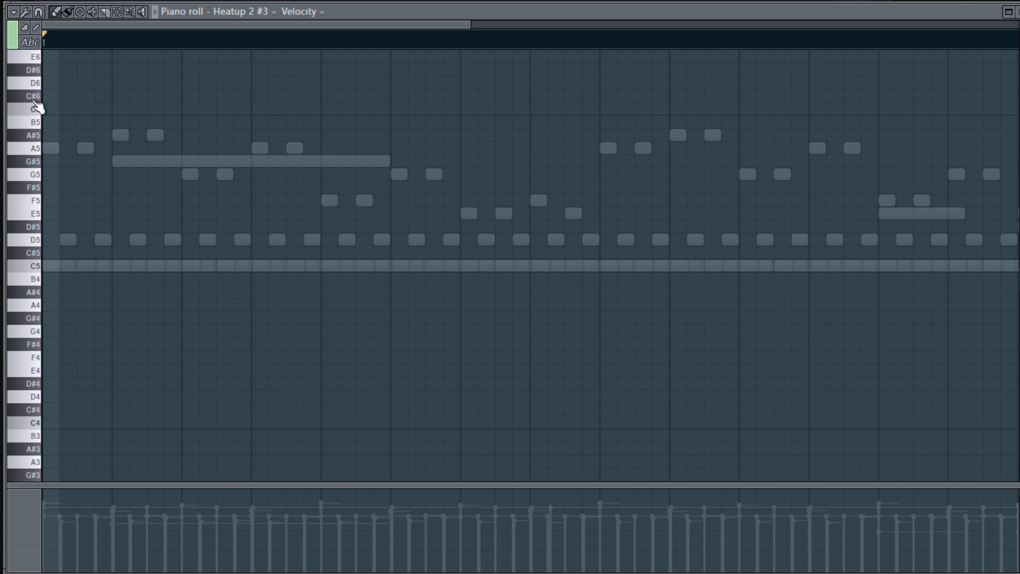
Draw one-step notes D6, A5, A#5, G5, A5, F5, G5 and E5 on the odd steps 1 to 15
{"action": "left_click", "coordinate": [52, 84]}
{"action": "left_click", "coordinate": [83, 149]}
{"action": "left_click", "coordinate": [118, 136]}
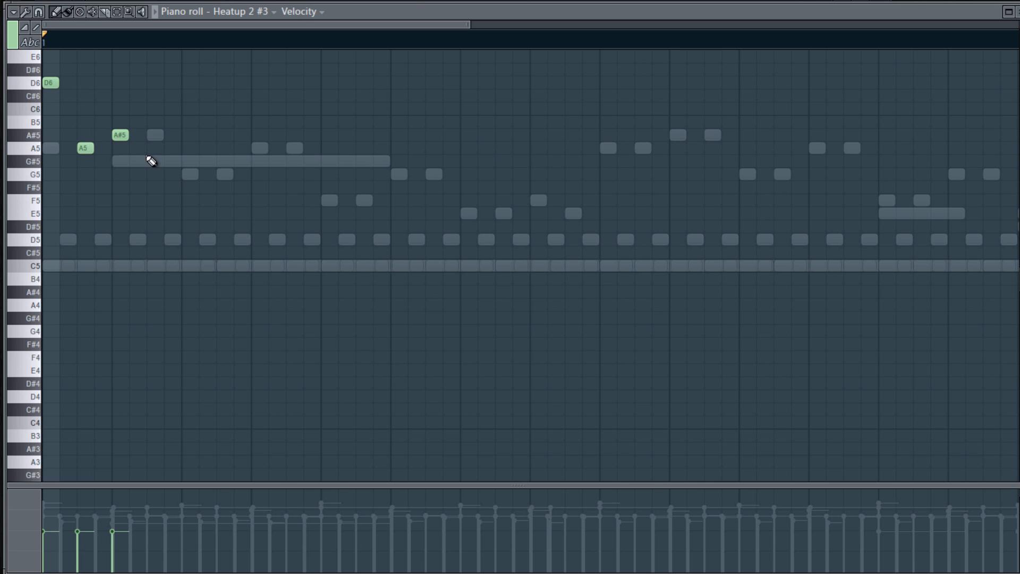
{"action": "left_click", "coordinate": [155, 174]}
{"action": "left_click", "coordinate": [190, 149]}
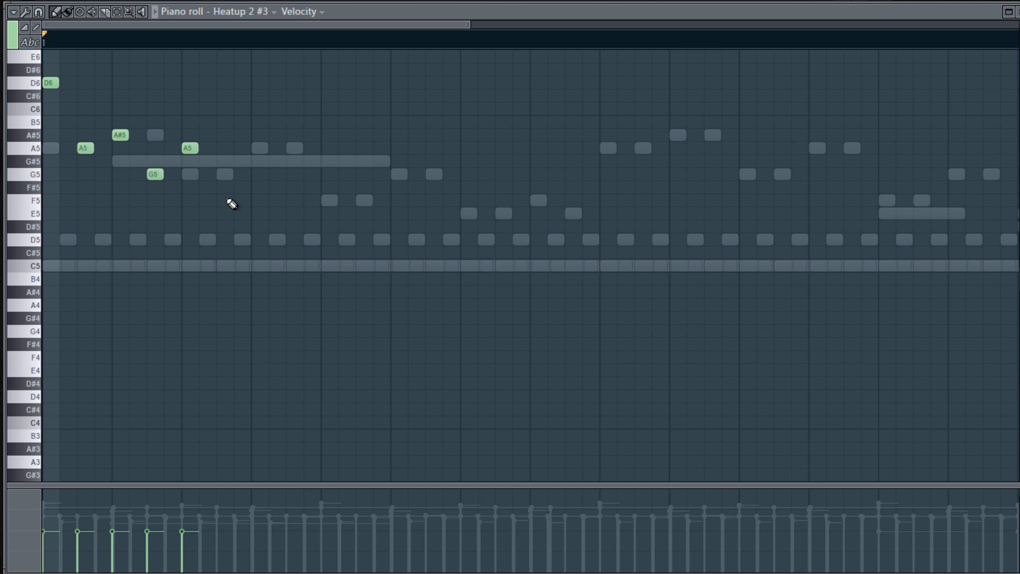
{"action": "left_click", "coordinate": [226, 202]}
{"action": "left_click", "coordinate": [257, 176]}
{"action": "left_click", "coordinate": [295, 227]}
{"action": "left_click_drag", "start_coordinate": [296, 224], "coordinate": [291, 204]}
Add one-step D5 notes on the eight even steps from 2 to 16, between the melody notes
{"action": "left_click", "coordinate": [68, 240]}
{"action": "left_click", "coordinate": [103, 240]}
{"action": "left_click", "coordinate": [138, 239]}
{"action": "left_click", "coordinate": [173, 240]}
{"action": "left_click", "coordinate": [207, 239]}
{"action": "left_click", "coordinate": [240, 239]}
{"action": "left_click", "coordinate": [274, 239]}
{"action": "left_click", "coordinate": [310, 240]}
Copy the 16-step phrase so that repeats start on steps 17, 33 and 49, filling the 64-step pattern
{"action": "key", "text": "ctrl+a"}
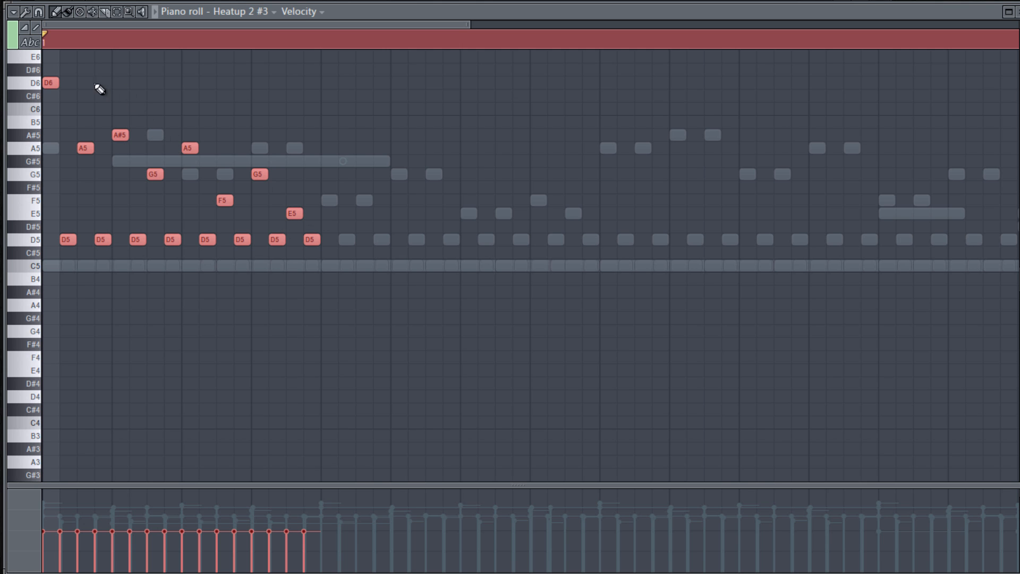
{"action": "left_click_drag", "start_coordinate": [50, 82], "coordinate": [393, 85]}
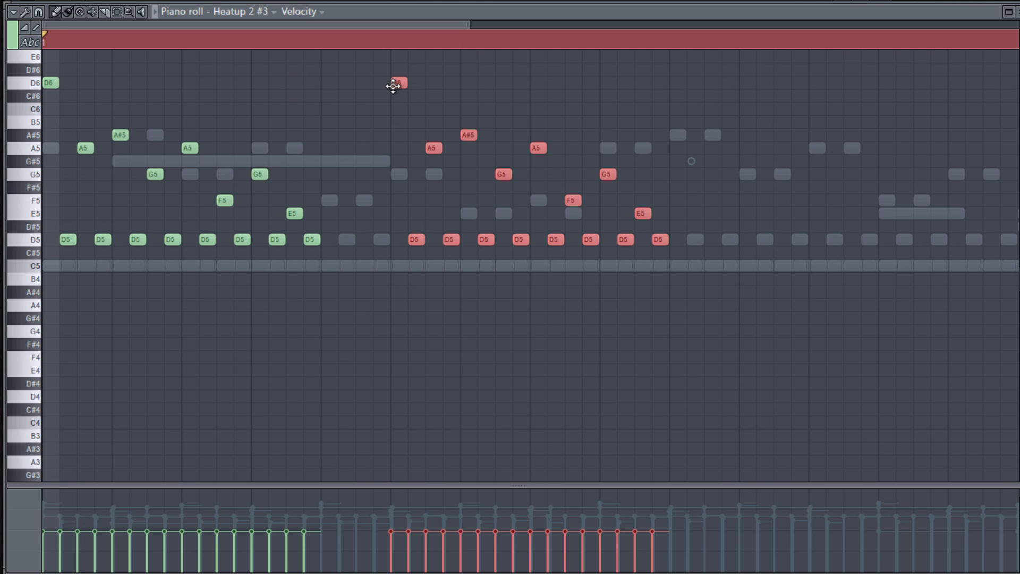
{"action": "key", "text": "space"}
{"action": "scroll", "coordinate": [361, 171], "scroll_direction": "down", "scroll_amount": 3}
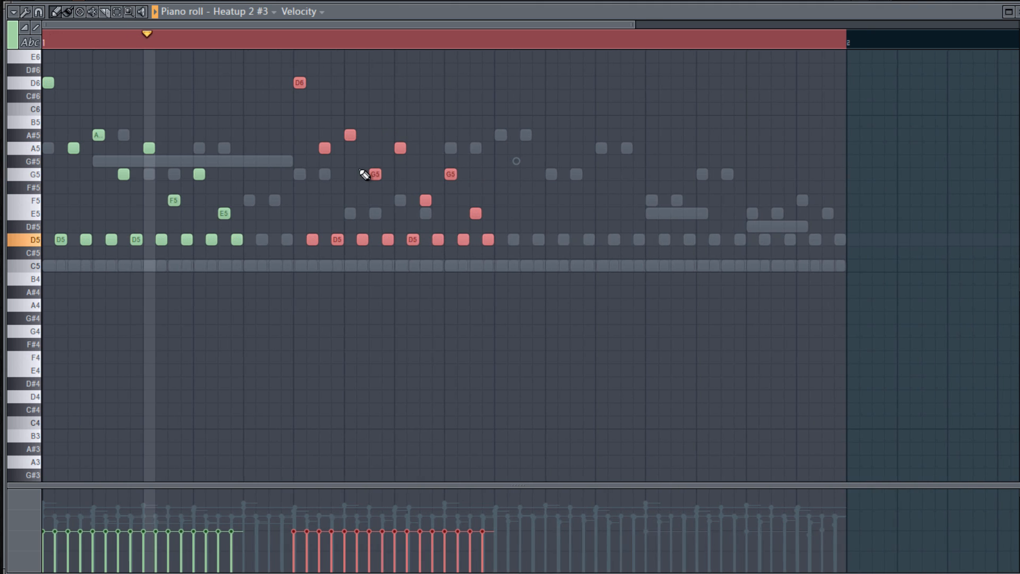
{"action": "key", "text": "space"}
{"action": "left_click_drag", "start_coordinate": [299, 82], "coordinate": [247, 84]}
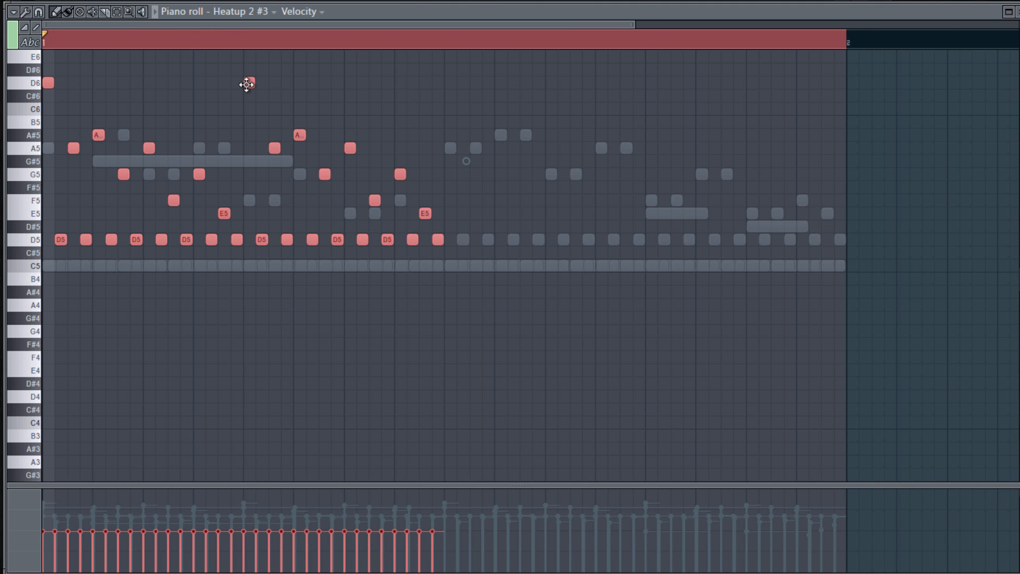
{"action": "left_click_drag", "start_coordinate": [49, 84], "coordinate": [454, 85]}
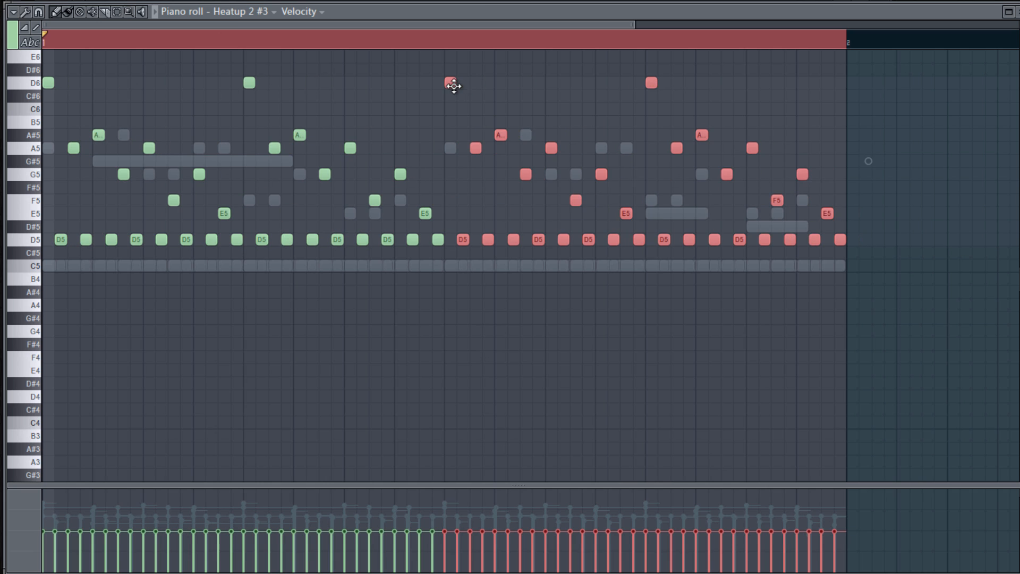
{"action": "left_click", "coordinate": [786, 375], "text": "ctrl"}
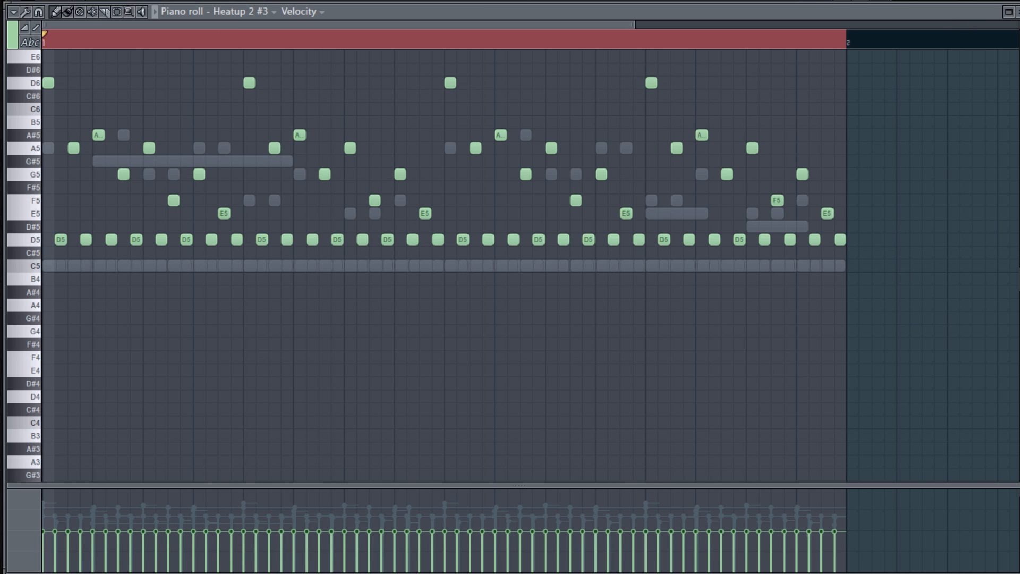
Quantize all notes with the 16_backing 3 groove, reducing the start time strength, adjusting the volume level and leaving durations
{"action": "key", "text": "ctrl+a"}
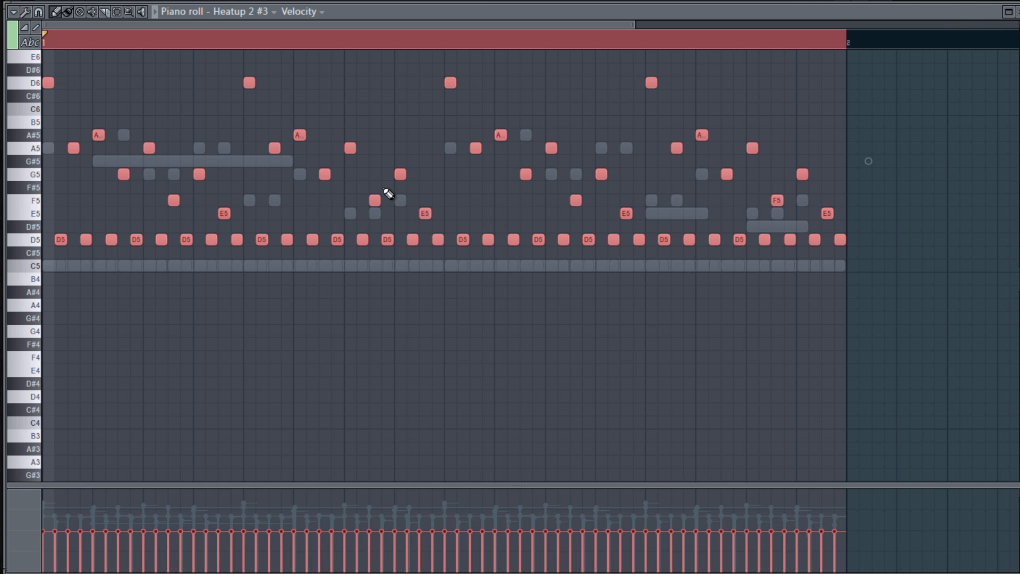
{"action": "key", "text": "alt+q"}
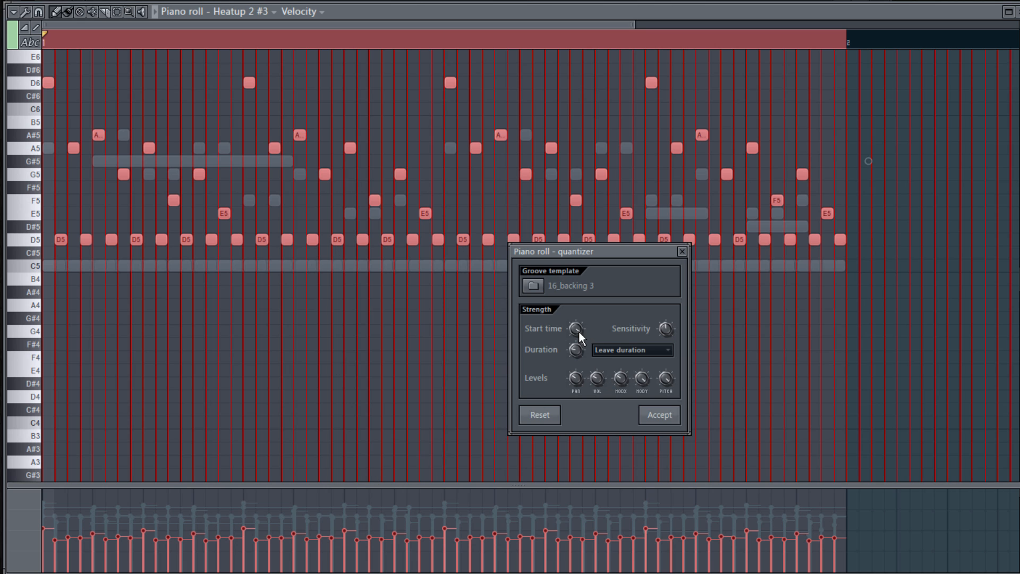
{"action": "left_click_drag", "start_coordinate": [590, 377], "coordinate": [590, 387]}
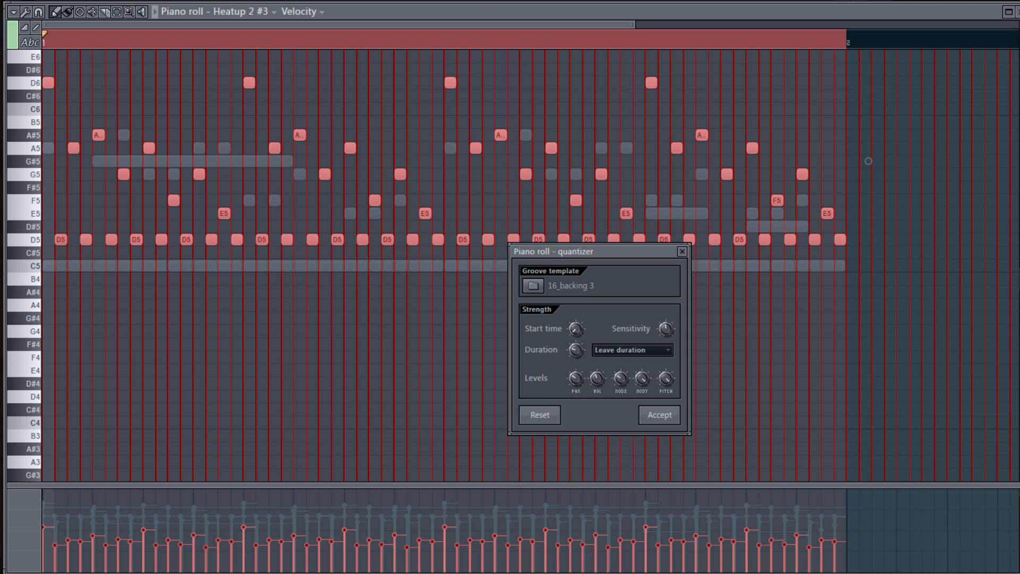
{"action": "left_click_drag", "start_coordinate": [597, 378], "coordinate": [598, 383]}
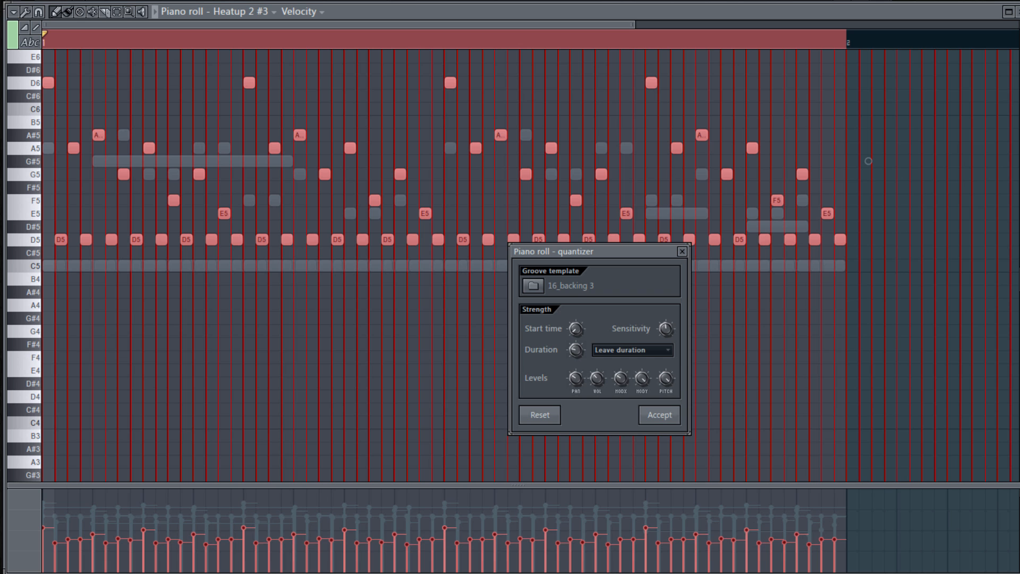
{"action": "left_click", "coordinate": [659, 415]}
Enlarge the velocity lane, raise the velocities of all Heatup 2 #3 notes slightly, and play back the melody
{"action": "left_click_drag", "start_coordinate": [408, 483], "coordinate": [414, 402]}
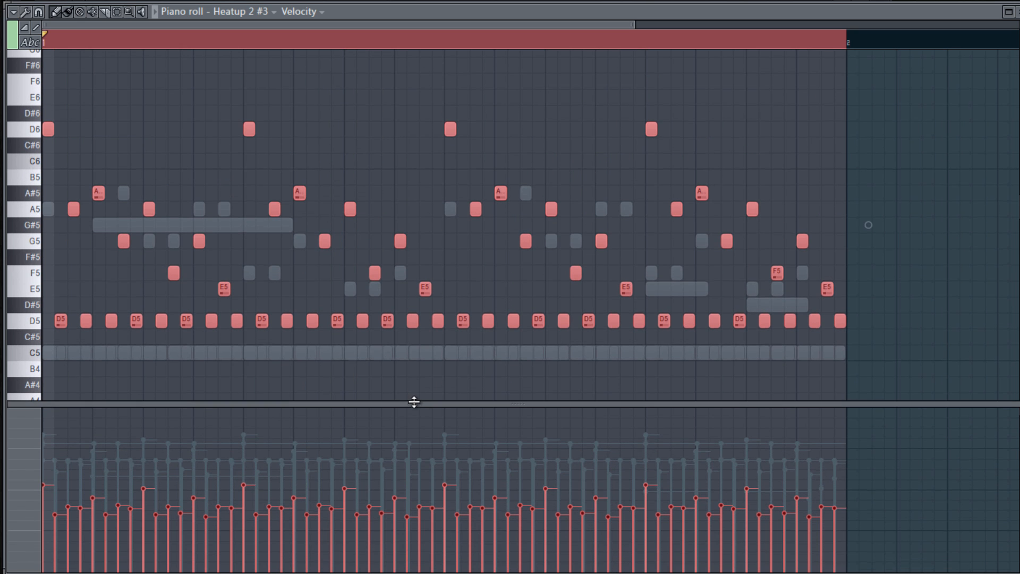
{"action": "scroll", "coordinate": [371, 275], "scroll_direction": "up", "scroll_amount": 1}
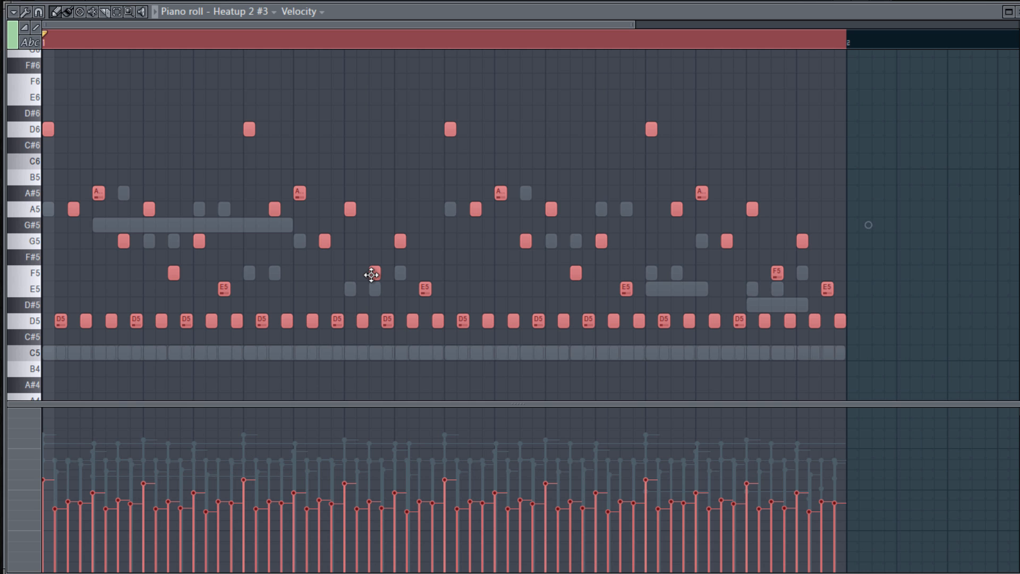
{"action": "scroll", "coordinate": [371, 275], "scroll_direction": "up", "scroll_amount": 4}
{"action": "key", "text": "space"}
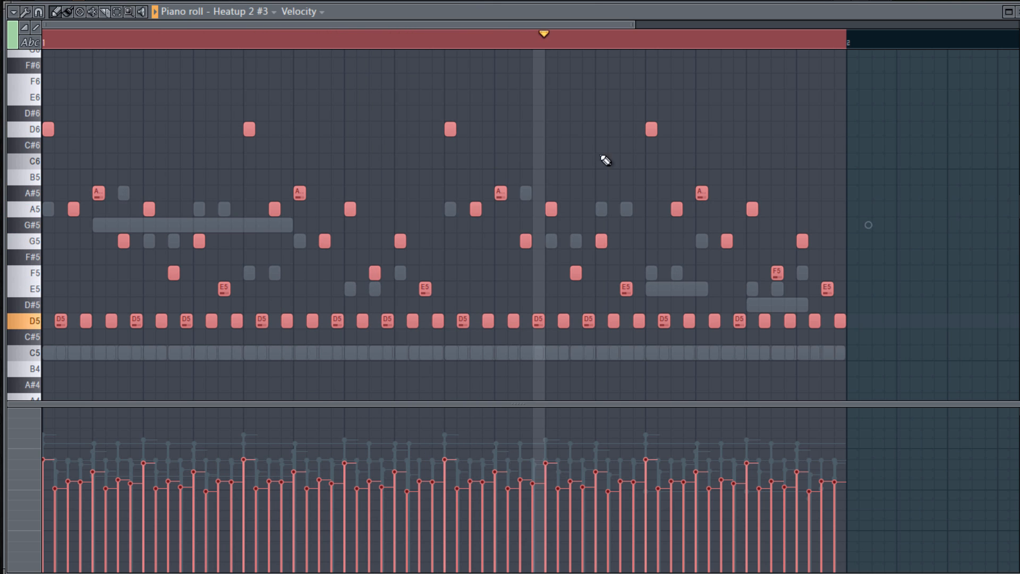
Return to the channel rack, unmute Heatup 2 and Heatup 2 #2, and play them together with Heatup 2 #3
{"action": "key", "text": "F7"}
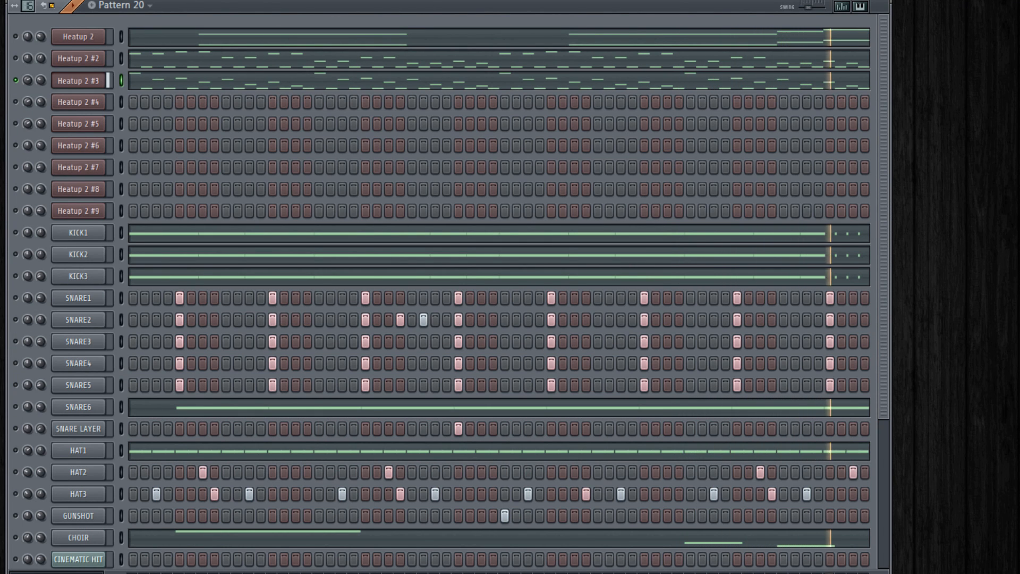
{"action": "key", "text": "space"}
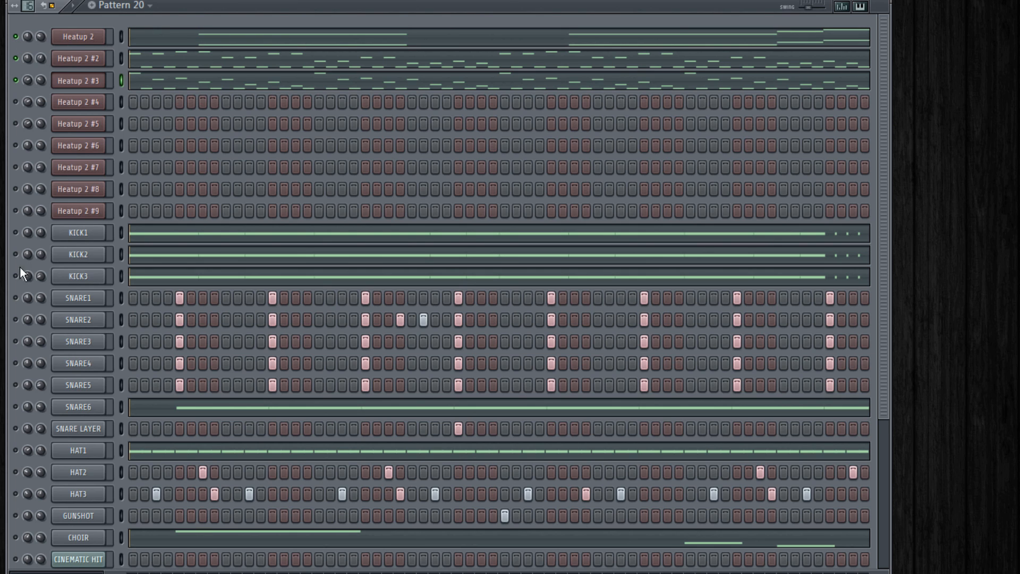
{"action": "key", "text": "space"}
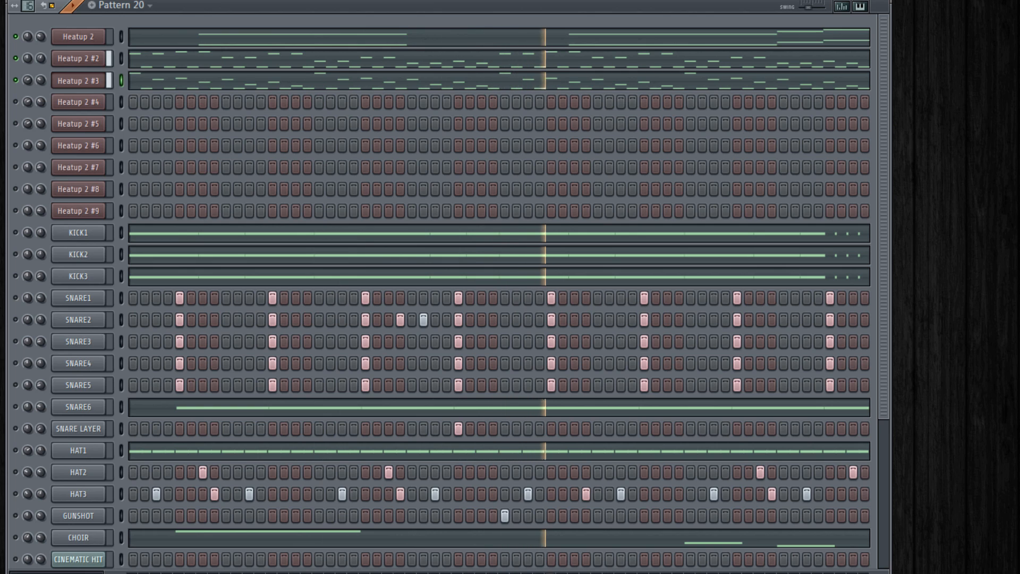
{"action": "key", "text": "space"}
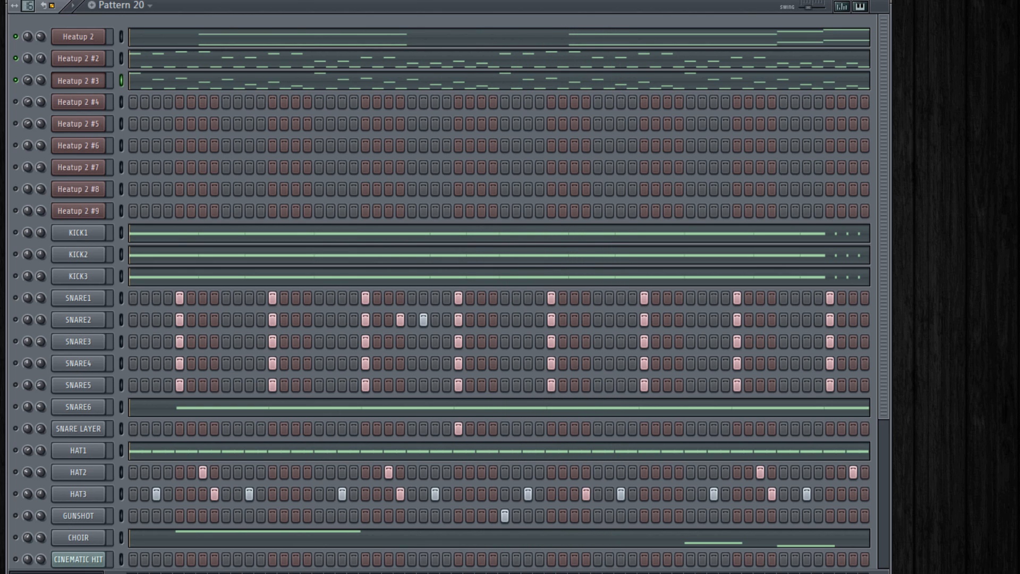
Open the Heatup 2 #4 instrument, examine its STRINGFALL preset and Urban Essentials expansion, and close it
{"action": "left_click", "coordinate": [78, 102]}
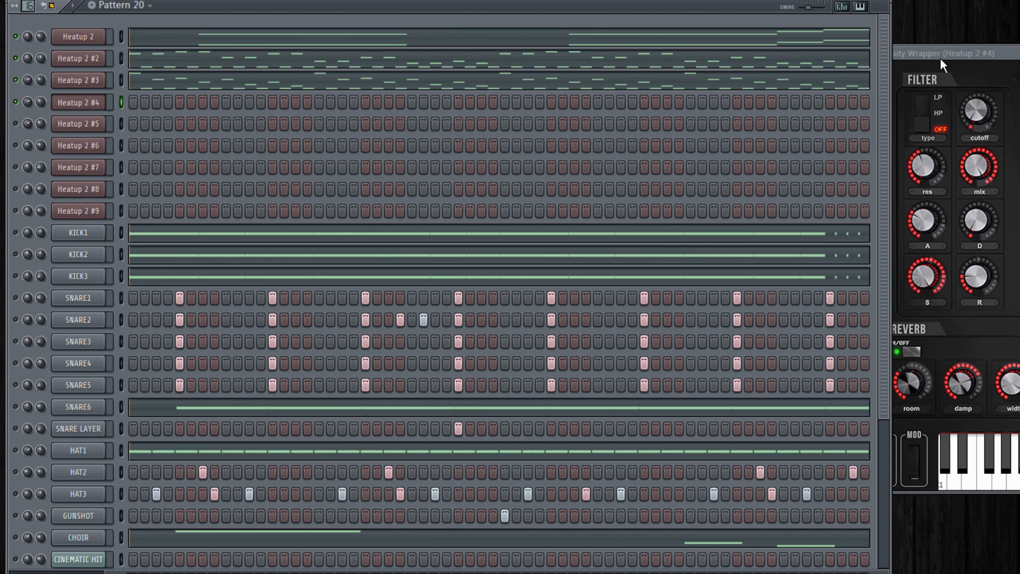
{"action": "left_click", "coordinate": [84, 105]}
{"action": "left_click", "coordinate": [84, 106]}
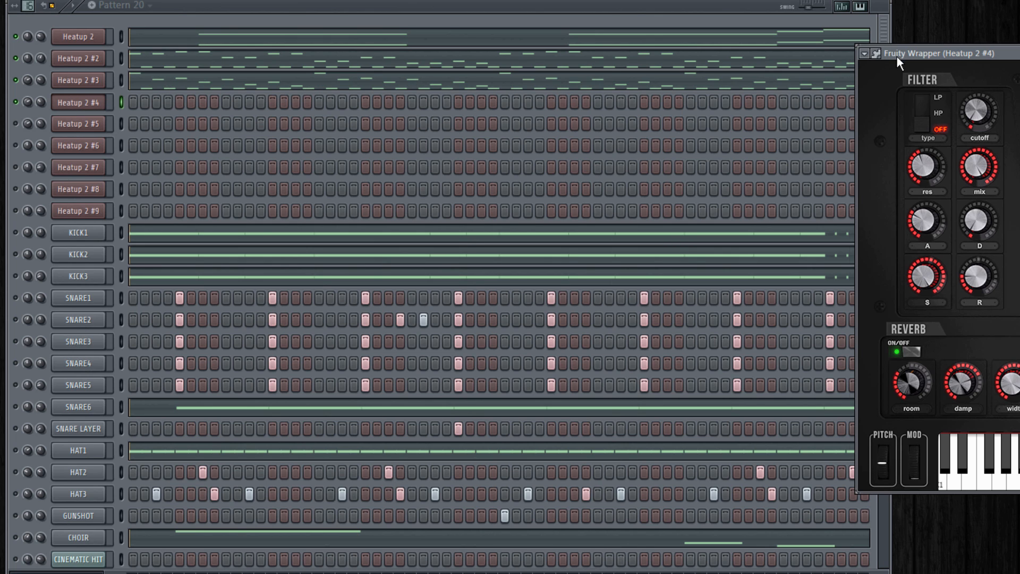
{"action": "left_click_drag", "start_coordinate": [901, 53], "coordinate": [201, 75]}
{"action": "scroll", "coordinate": [381, 235], "scroll_direction": "down", "scroll_amount": 2}
{"action": "scroll", "coordinate": [544, 232], "scroll_direction": "down", "scroll_amount": 3}
{"action": "scroll", "coordinate": [544, 231], "scroll_direction": "down", "scroll_amount": 1}
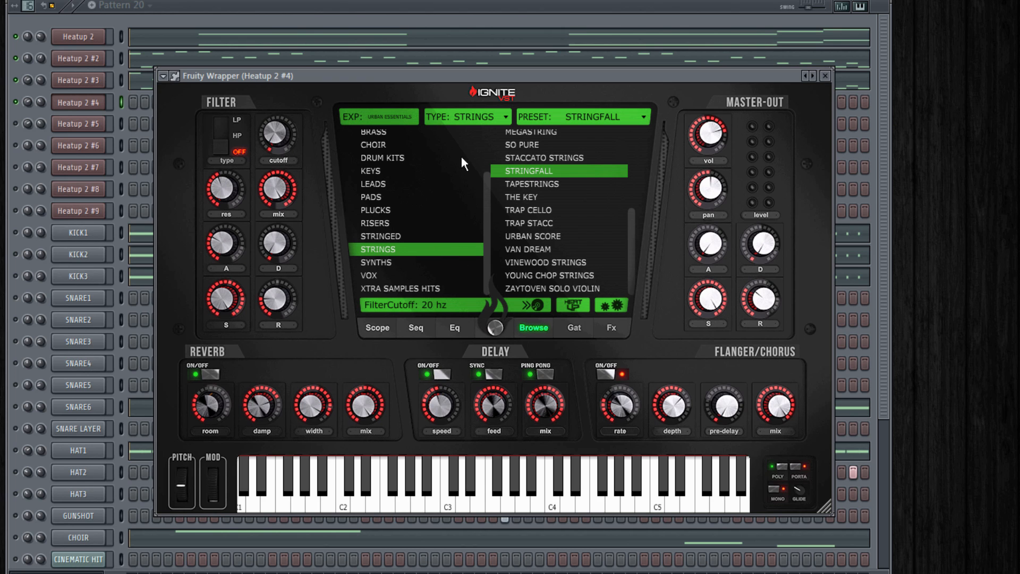
{"action": "left_click", "coordinate": [403, 116]}
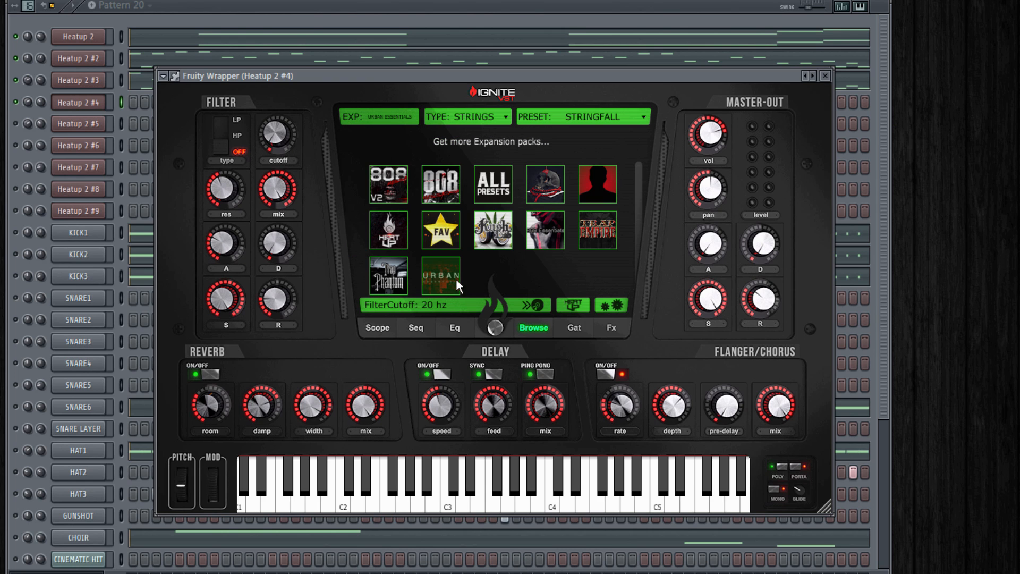
{"action": "left_click", "coordinate": [440, 275]}
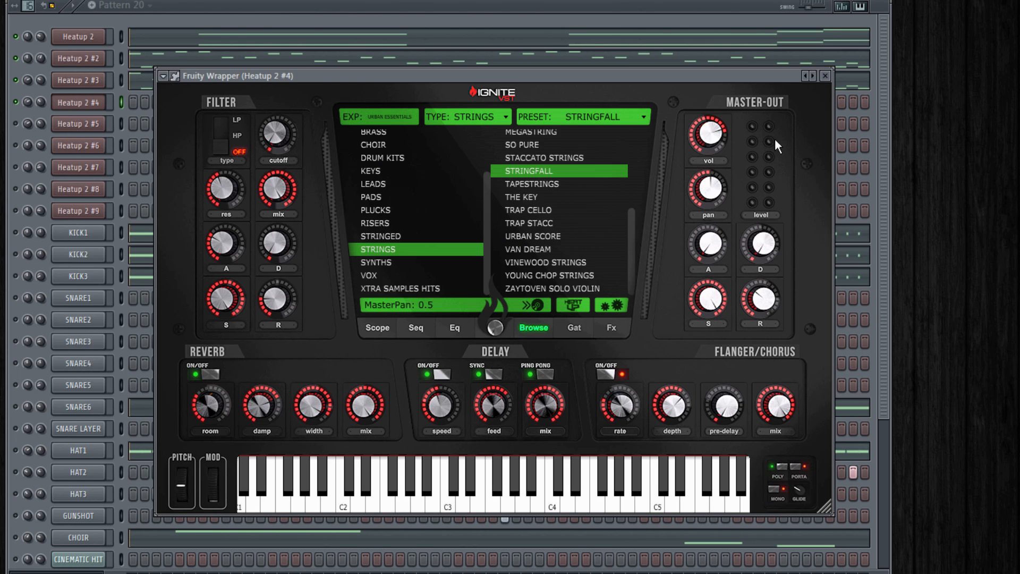
{"action": "left_click", "coordinate": [825, 77]}
Add a four-step D6 note halfway through the Heatup 2 #4 pattern and return to the channel rack
{"action": "right_click", "coordinate": [103, 103]}
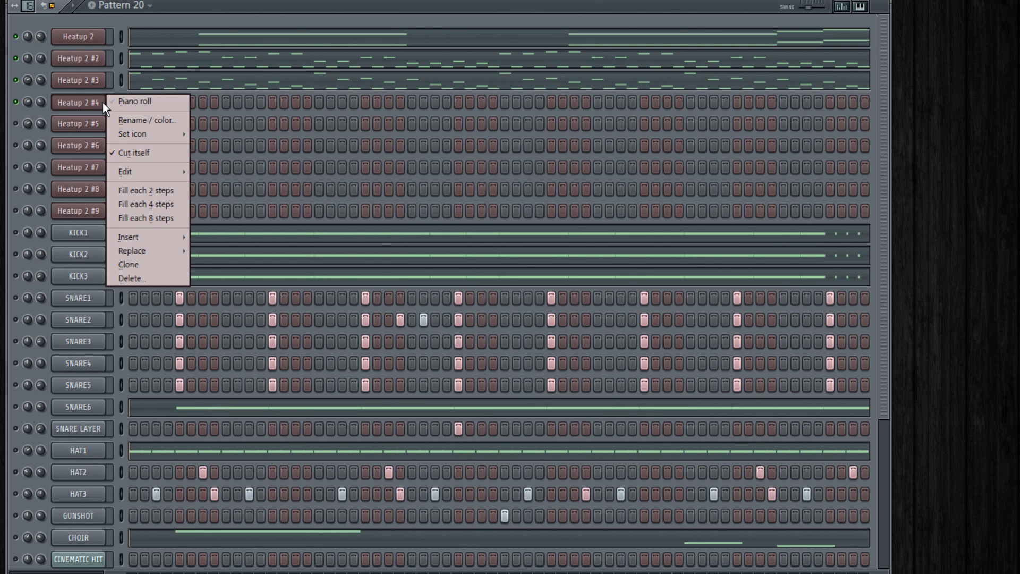
{"action": "left_click", "coordinate": [115, 102]}
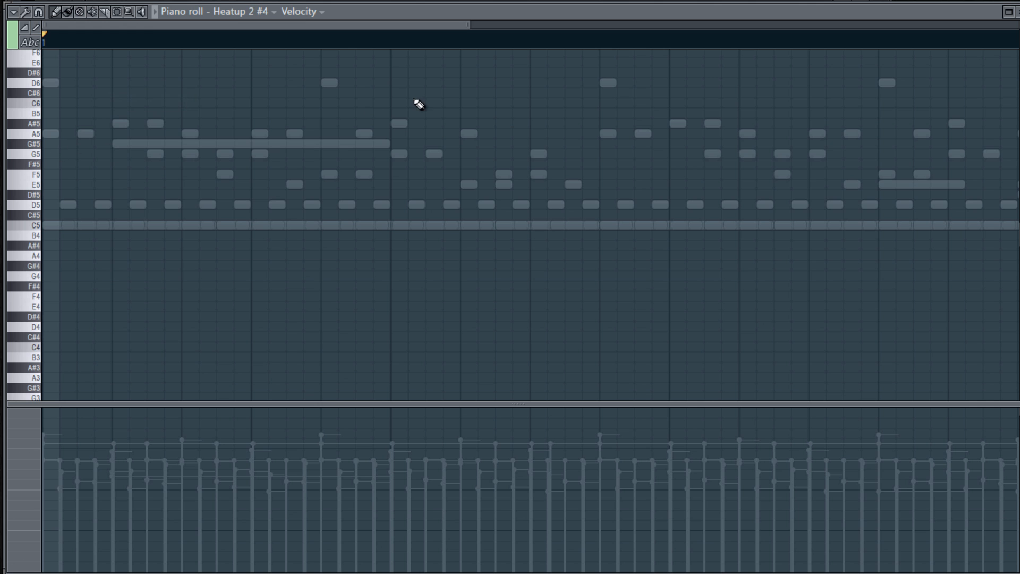
{"action": "scroll", "coordinate": [636, 149], "scroll_direction": "up", "scroll_amount": 1}
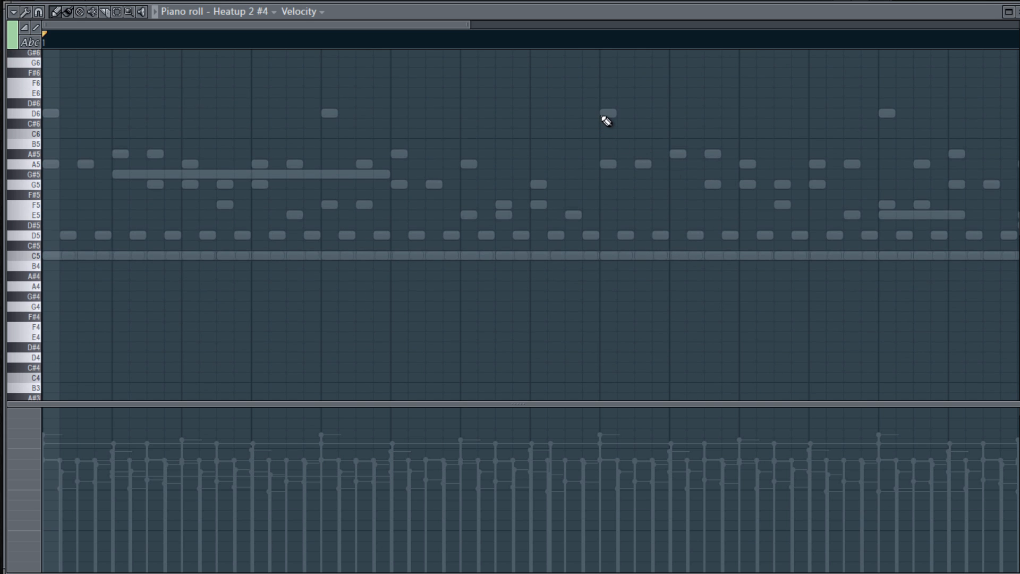
{"action": "left_click", "coordinate": [605, 116]}
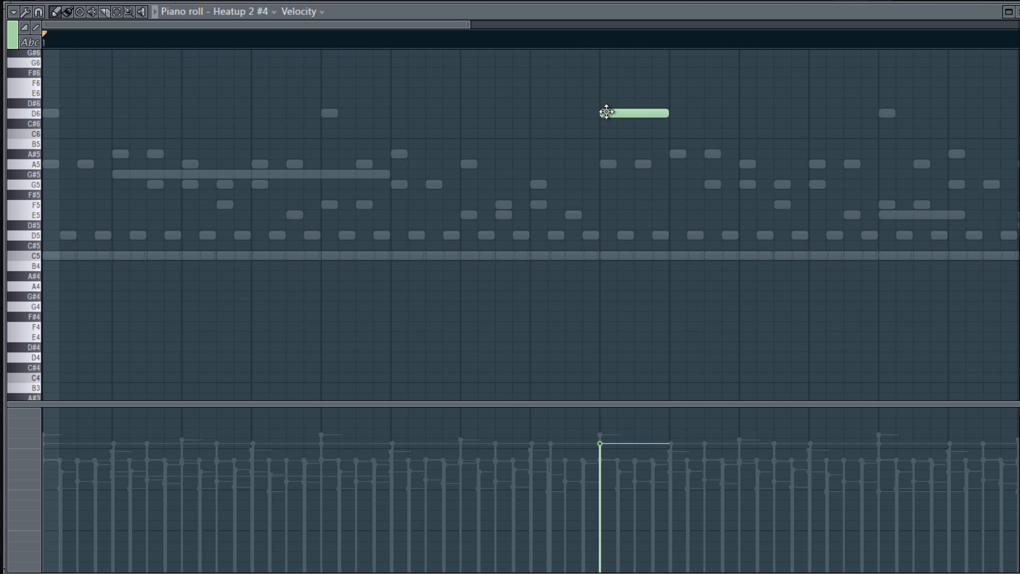
{"action": "left_click", "coordinate": [1018, 12]}
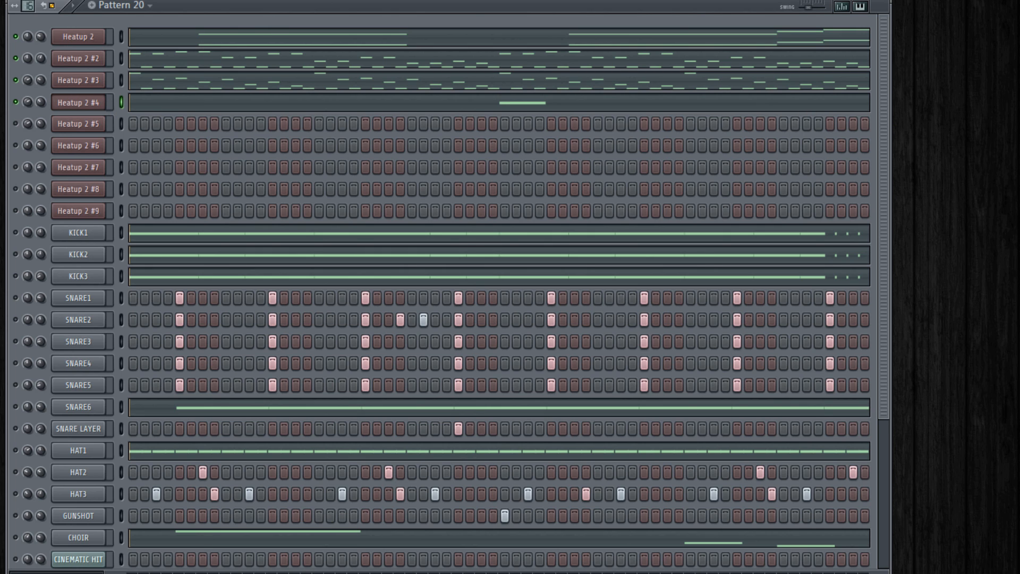
Unmute Heatup 2 #5, examine its YOUNG CHOP [01] brass preset, and close the instrument
{"action": "left_click", "coordinate": [78, 124]}
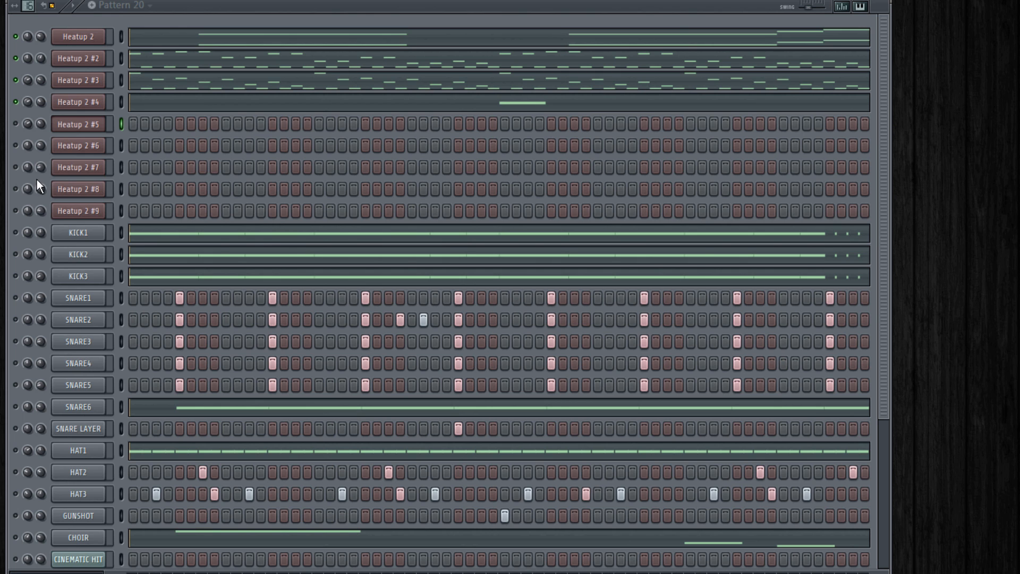
{"action": "left_click", "coordinate": [16, 123]}
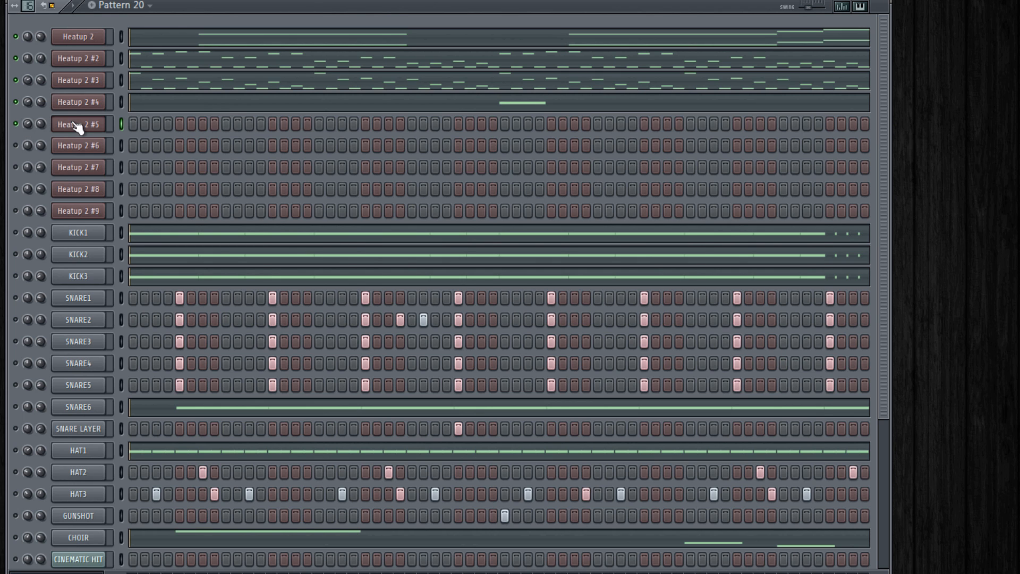
{"action": "left_click", "coordinate": [77, 126]}
{"action": "scroll", "coordinate": [582, 192], "scroll_direction": "down", "scroll_amount": 5}
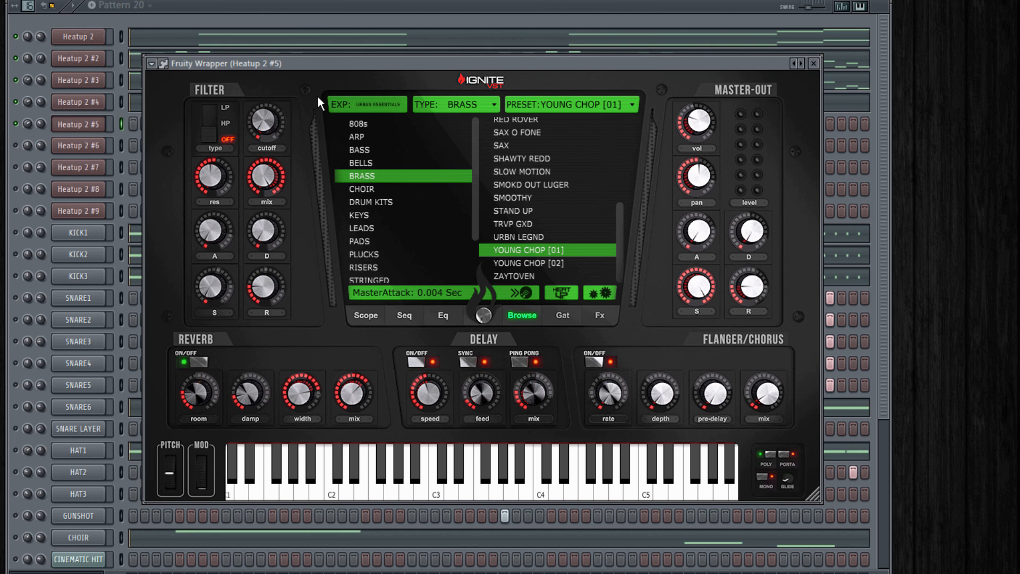
{"action": "left_click", "coordinate": [813, 63]}
Draw a six-step D4 note at the start of Heatup 2 #5, followed by a D3 note about ten steps long
{"action": "right_click", "coordinate": [109, 124]}
{"action": "left_click", "coordinate": [122, 125]}
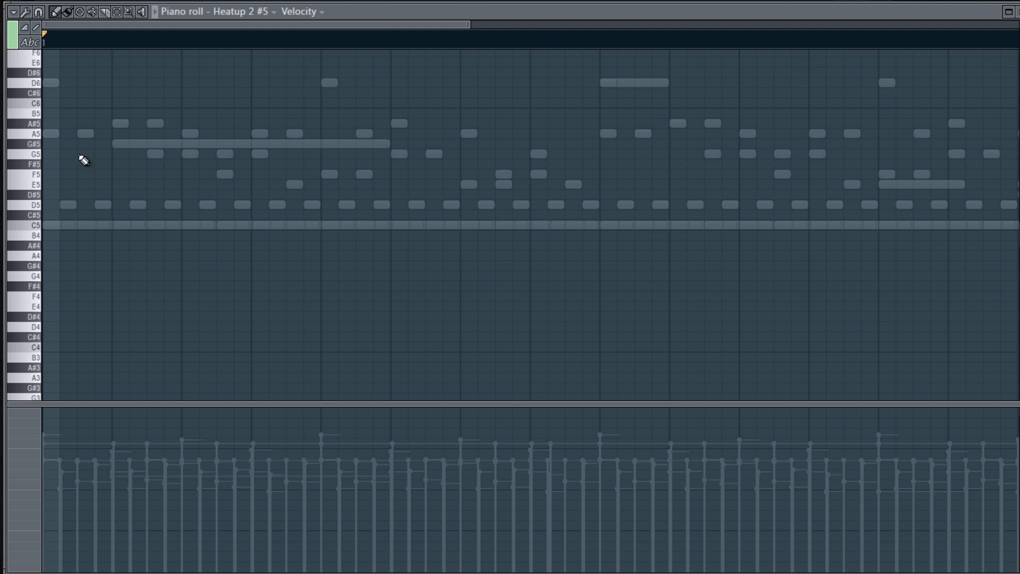
{"action": "scroll", "coordinate": [69, 192], "scroll_direction": "up", "scroll_amount": 4}
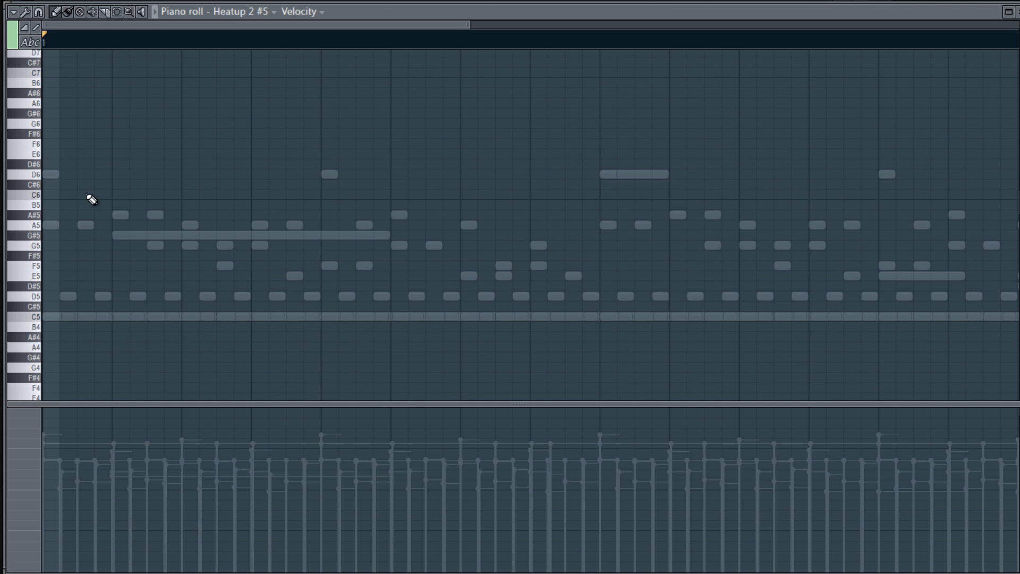
{"action": "scroll", "coordinate": [91, 199], "scroll_direction": "down", "scroll_amount": 10}
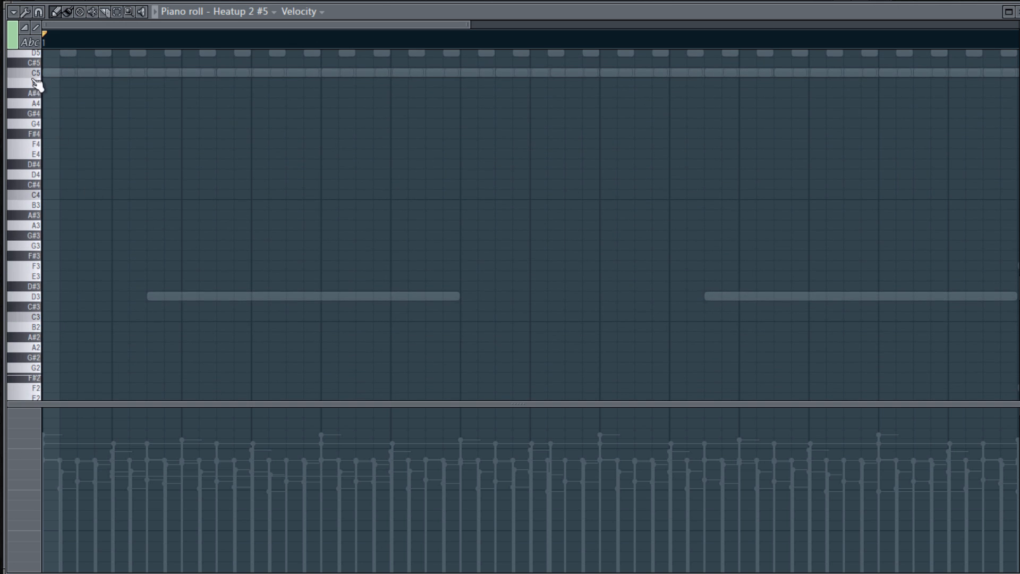
{"action": "left_click", "coordinate": [59, 164]}
{"action": "left_click_drag", "start_coordinate": [70, 161], "coordinate": [147, 181]}
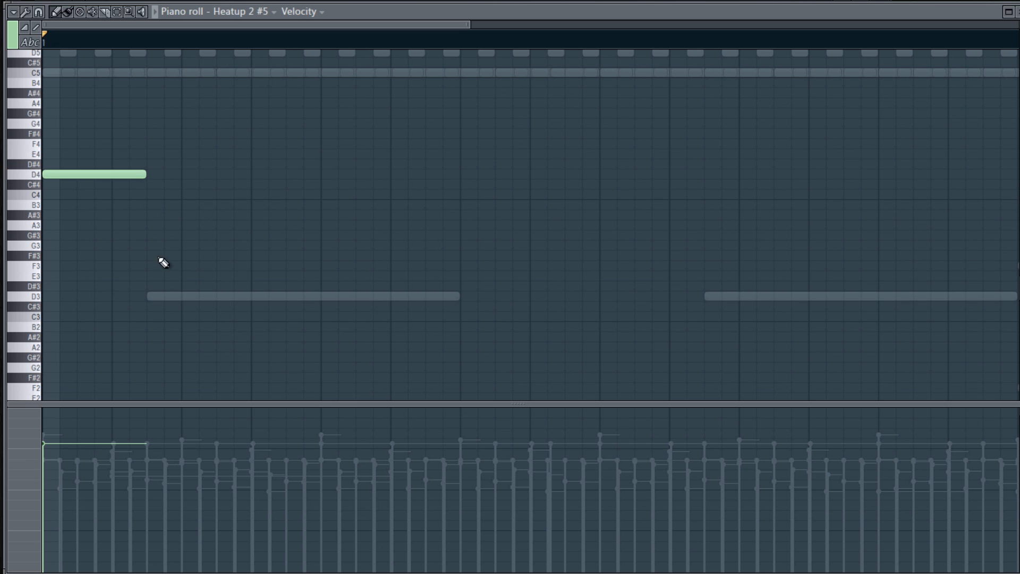
{"action": "left_click_drag", "start_coordinate": [141, 296], "coordinate": [155, 295]}
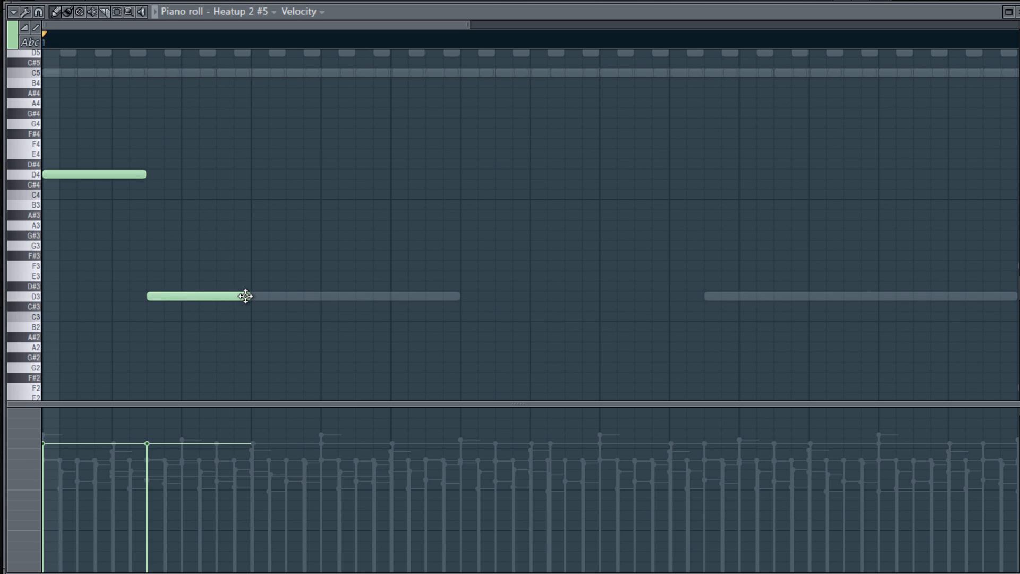
{"action": "left_click_drag", "start_coordinate": [246, 296], "coordinate": [321, 300]}
During playback, slightly lower the velocity of the D4 note in Heatup 2 #5, close the piano roll, and stop playback
{"action": "key", "text": "space"}
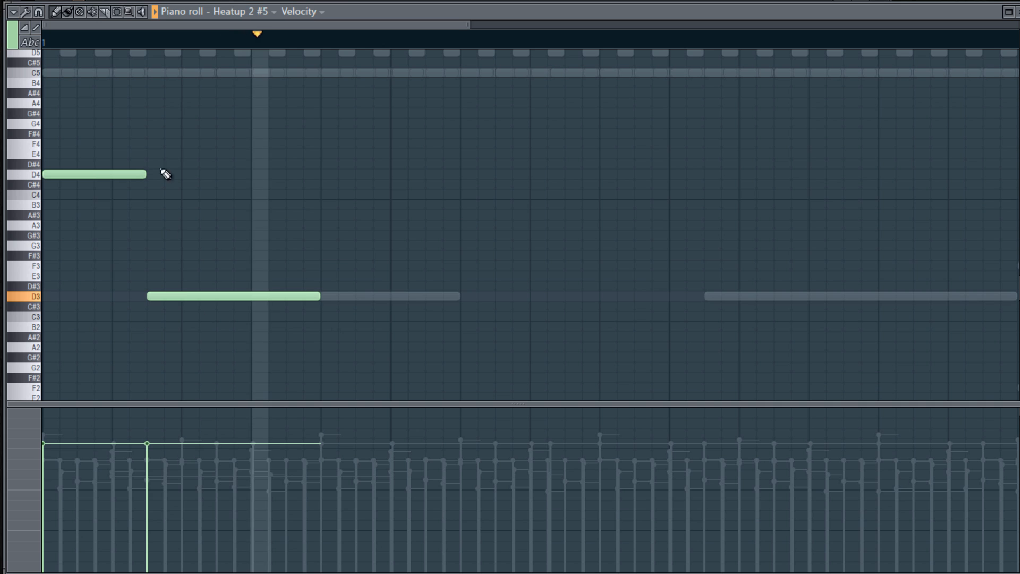
{"action": "left_click_drag", "start_coordinate": [163, 162], "coordinate": [79, 261]}
{"action": "scroll", "coordinate": [91, 265], "scroll_direction": "down", "scroll_amount": 1}
{"action": "scroll", "coordinate": [93, 268], "scroll_direction": "down", "scroll_amount": 2}
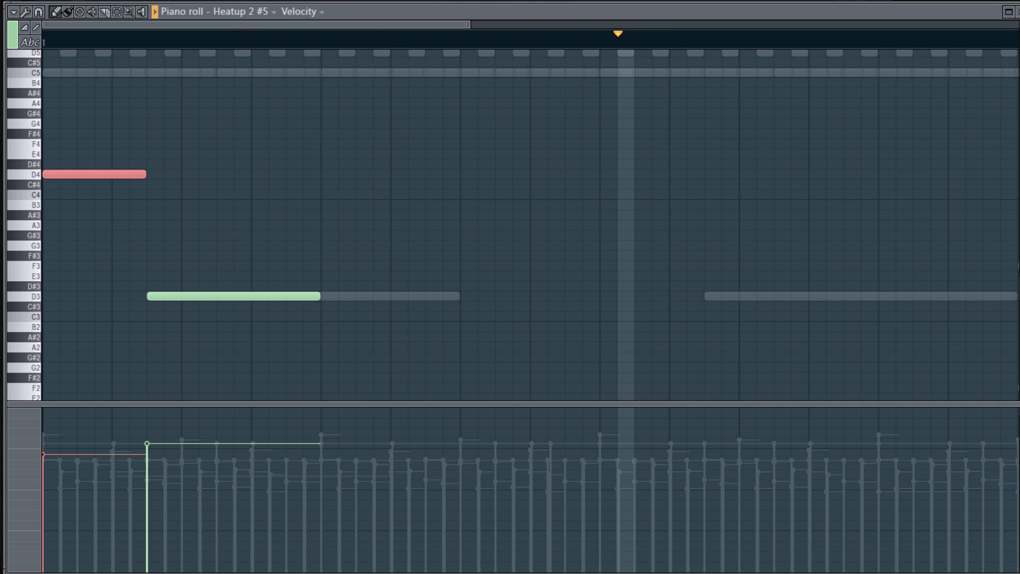
{"action": "left_click", "coordinate": [995, 12]}
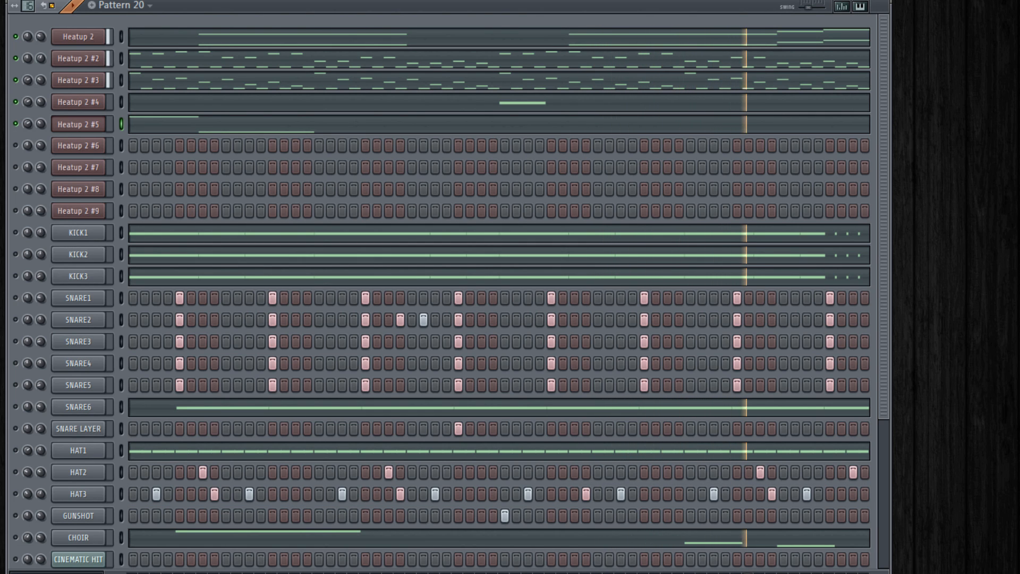
{"action": "key", "text": "space"}
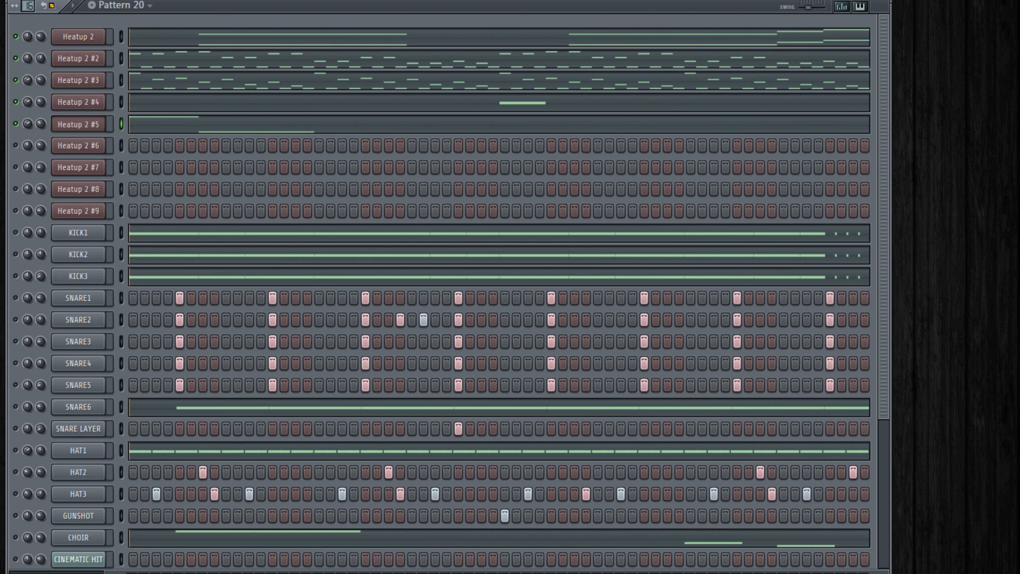
Unmute Heatup 2 #6, examine its LONDON SMOOTH preset in the 808s list, and close the instrument
{"action": "key", "text": "6"}
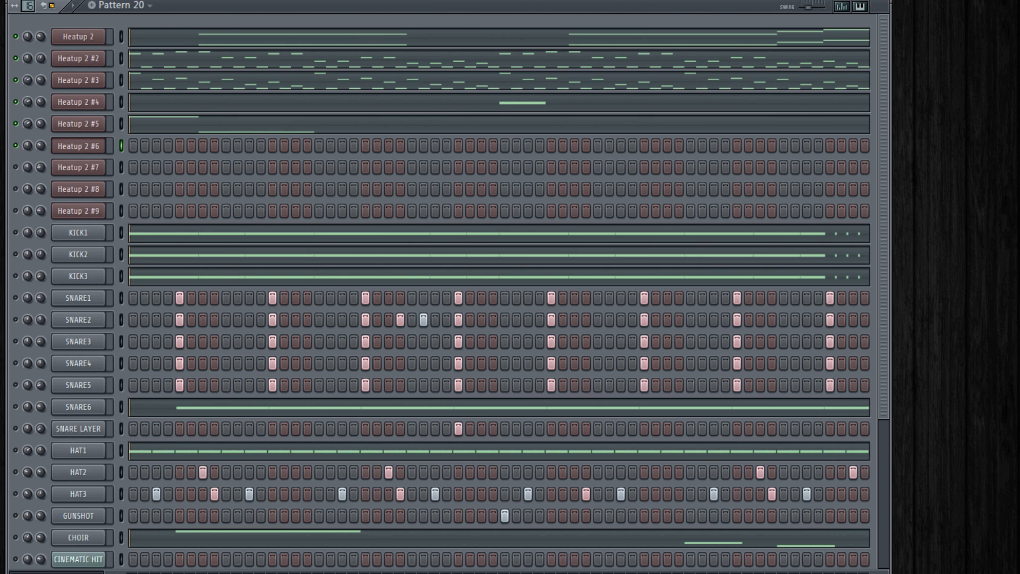
{"action": "left_click", "coordinate": [88, 150]}
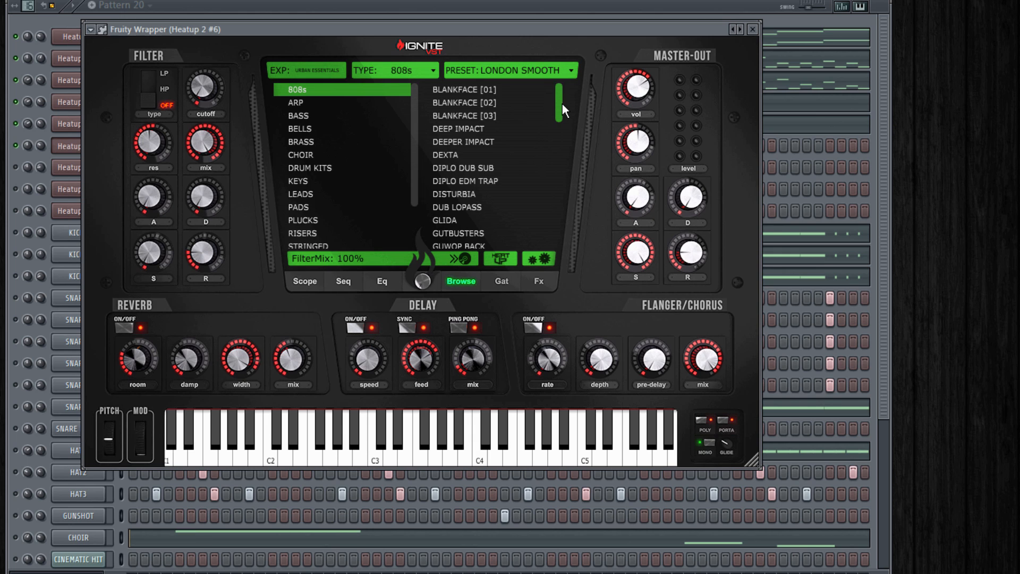
{"action": "left_click_drag", "start_coordinate": [562, 105], "coordinate": [562, 144]}
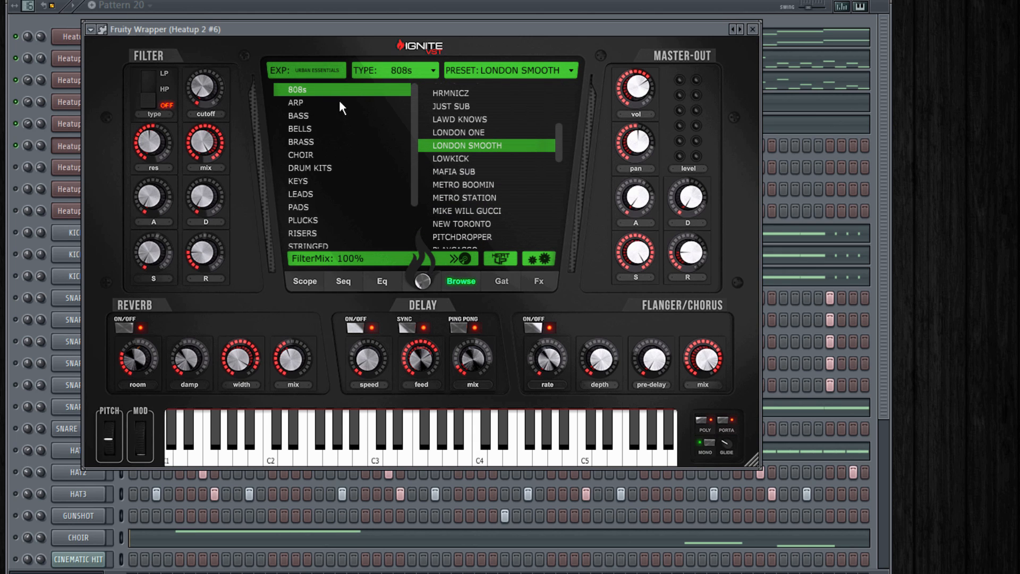
{"action": "left_click", "coordinate": [753, 30]}
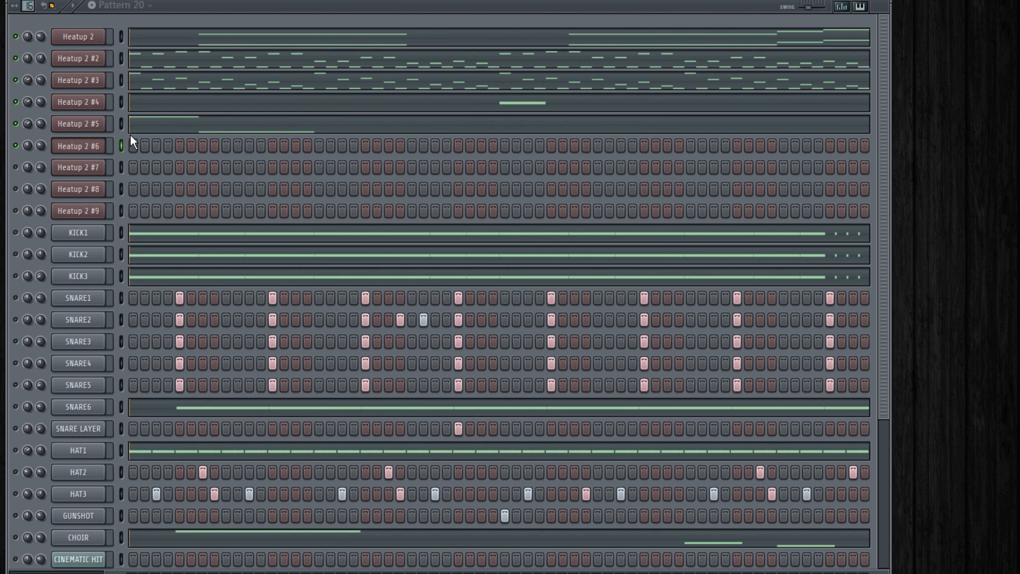
Draw two D4 notes, each about twelve steps long, in Heatup 2 #6 at the second and fourth quarters of the pattern
{"action": "left_click", "coordinate": [114, 139]}
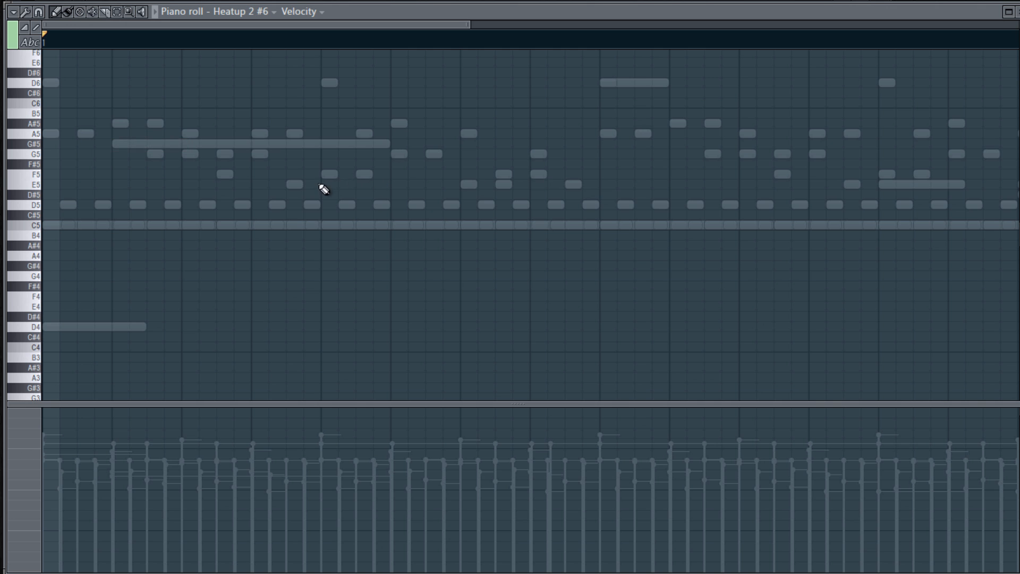
{"action": "scroll", "coordinate": [303, 208], "scroll_direction": "down", "scroll_amount": 3}
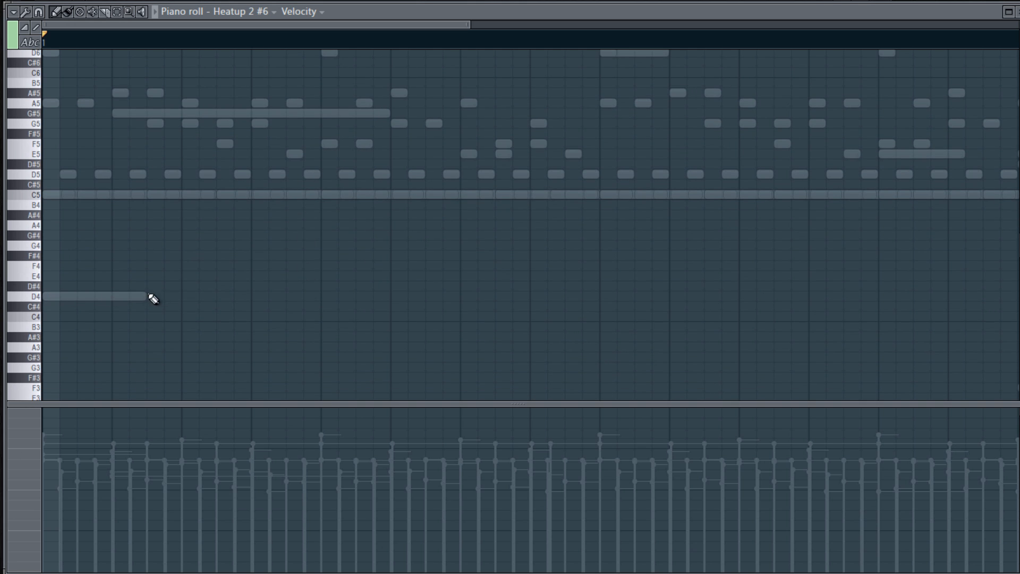
{"action": "mouse_move", "coordinate": [325, 298]}
{"action": "left_mouse_down"}
{"action": "mouse_move", "coordinate": [399, 296]}
{"action": "mouse_move", "coordinate": [359, 295]}
{"action": "left_mouse_up"}
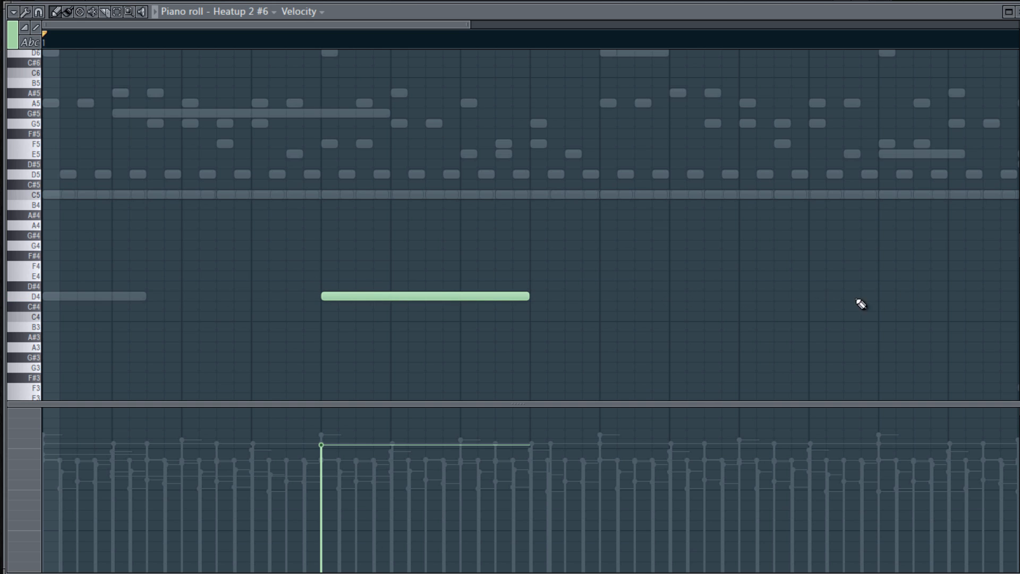
{"action": "left_click", "coordinate": [881, 301]}
{"action": "scroll", "coordinate": [885, 305], "scroll_direction": "down", "scroll_amount": 3, "text": "ctrl"}
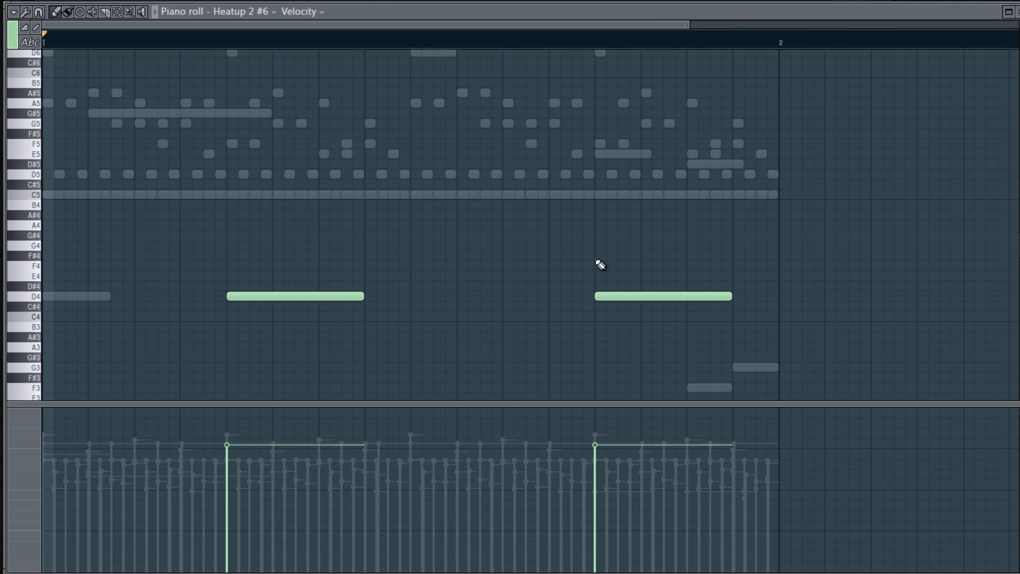
Play back the Heatup 2 #6 notes, return to the channel rack, and play Pattern 20 with all channels unmuted
{"action": "key", "text": "space"}
{"action": "left_click_drag", "start_coordinate": [373, 6], "coordinate": [374, 31]}
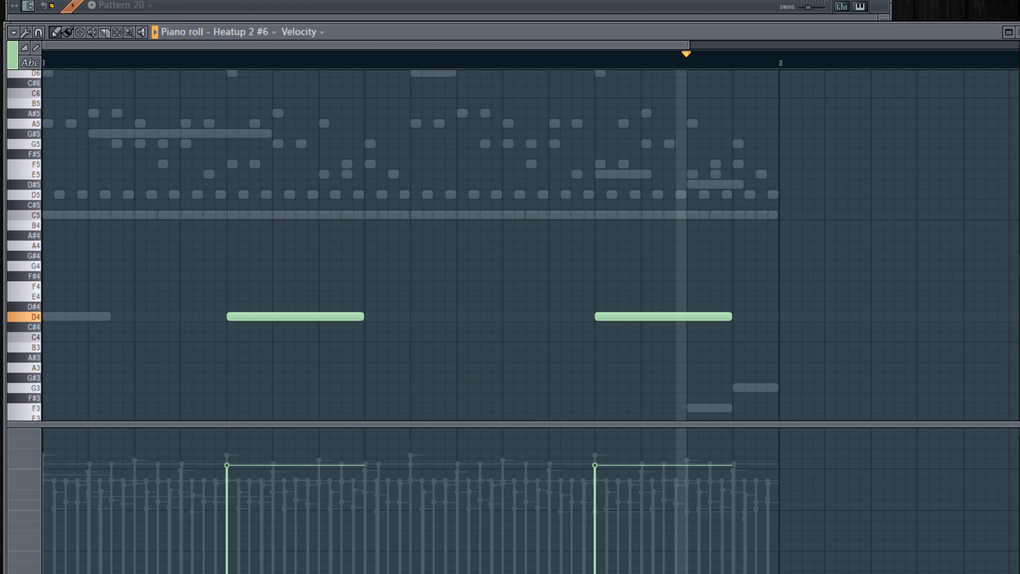
{"action": "key", "text": "space"}
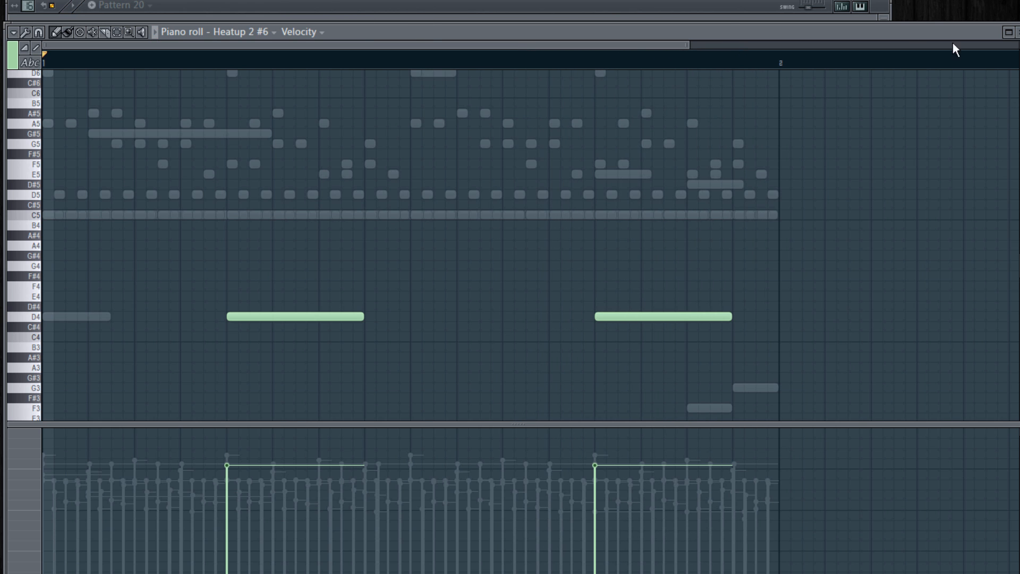
{"action": "left_click", "coordinate": [1008, 33]}
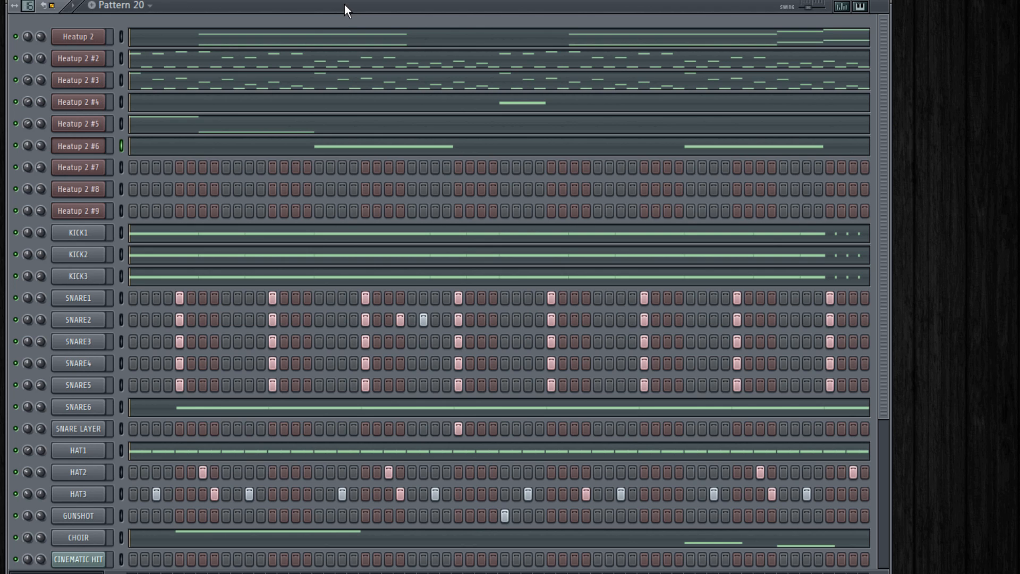
{"action": "key", "text": "space"}
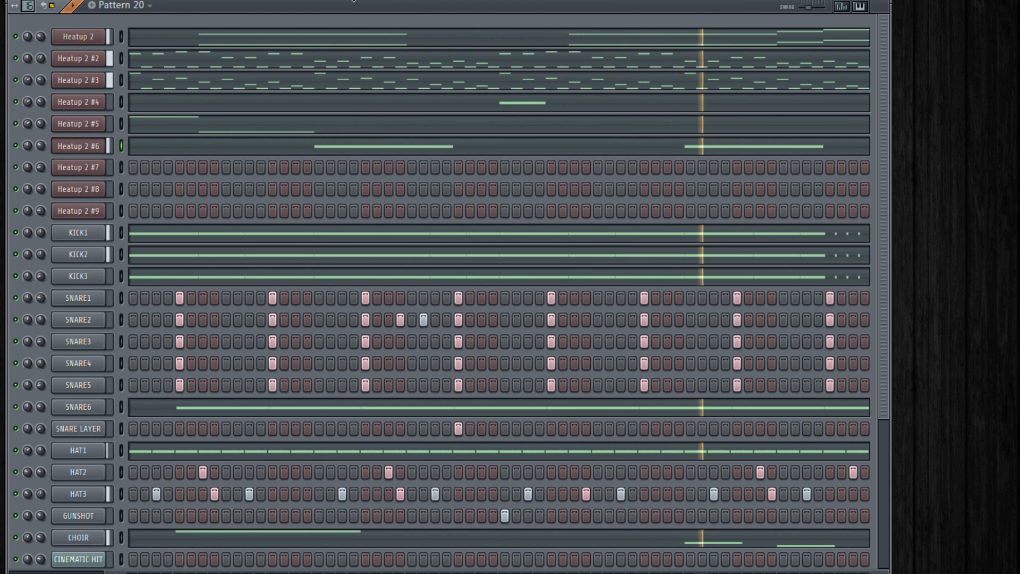
{"action": "key", "text": "space"}
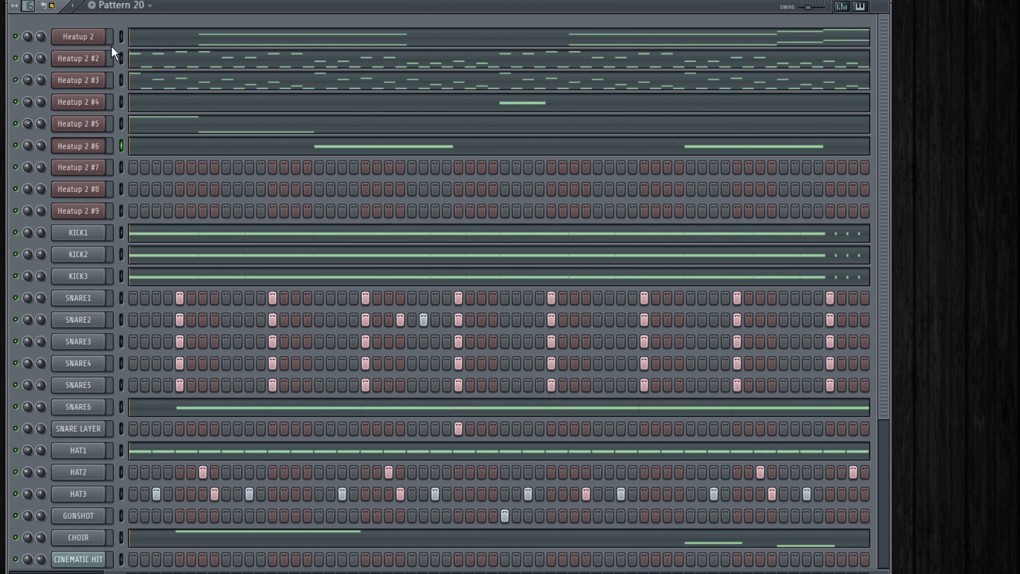
Select every channel and switch to the empty Pattern 21, closing the playlist and widening the step grid to full pattern length
{"action": "double_click", "coordinate": [123, 36]}
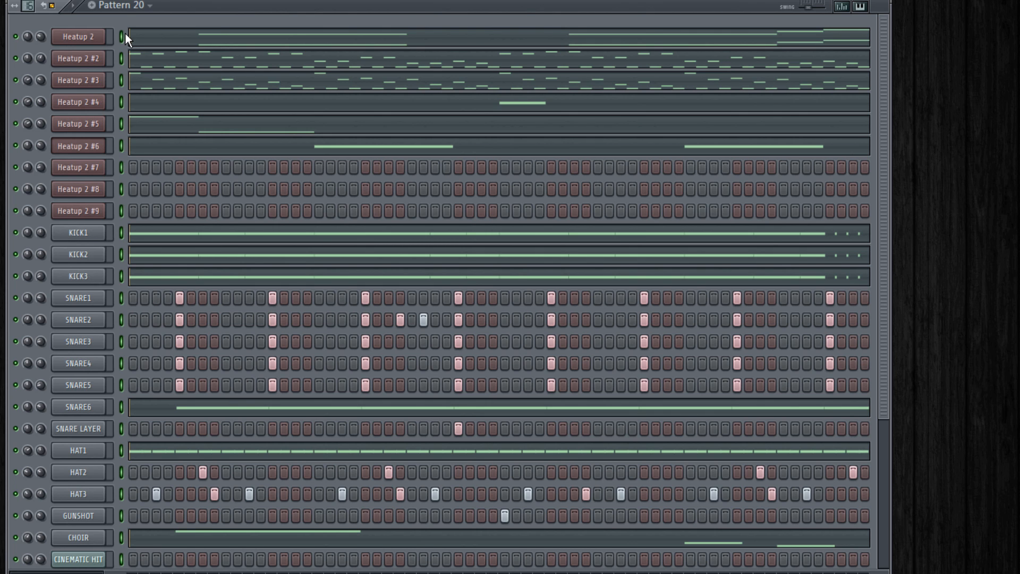
{"action": "left_click_drag", "start_coordinate": [228, 5], "coordinate": [231, 5]}
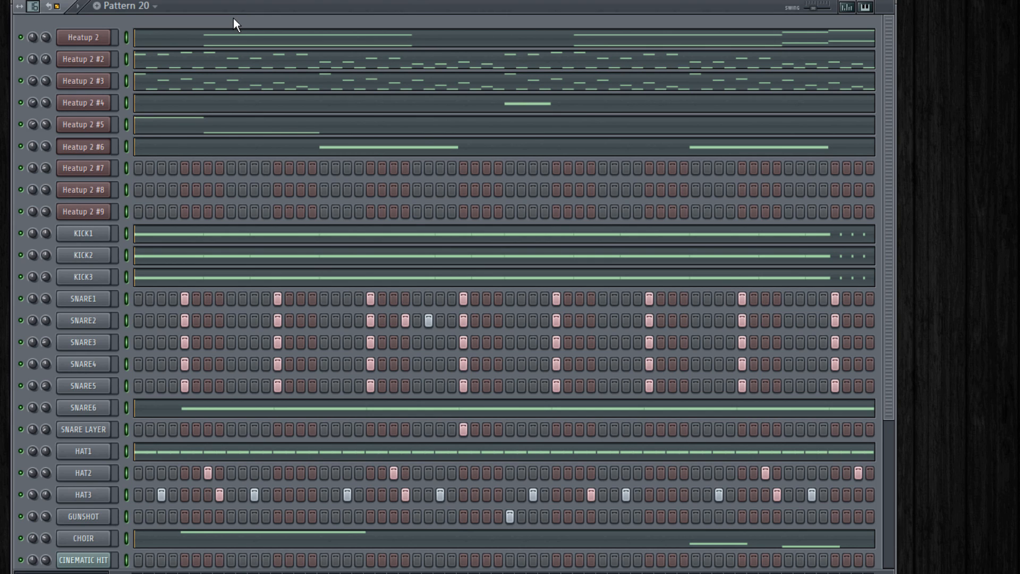
{"action": "key", "text": "KP_Add"}
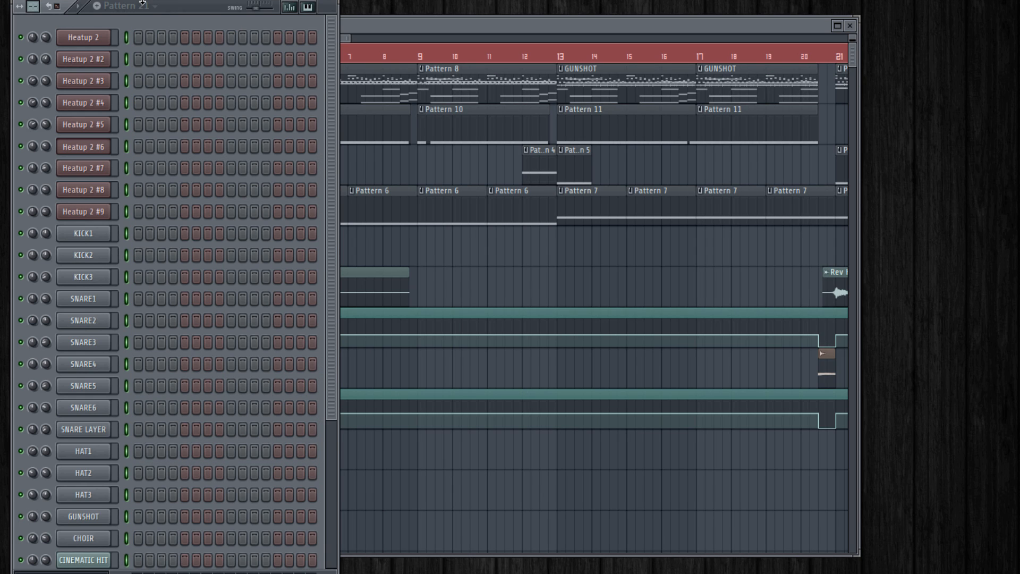
{"action": "left_click", "coordinate": [850, 25]}
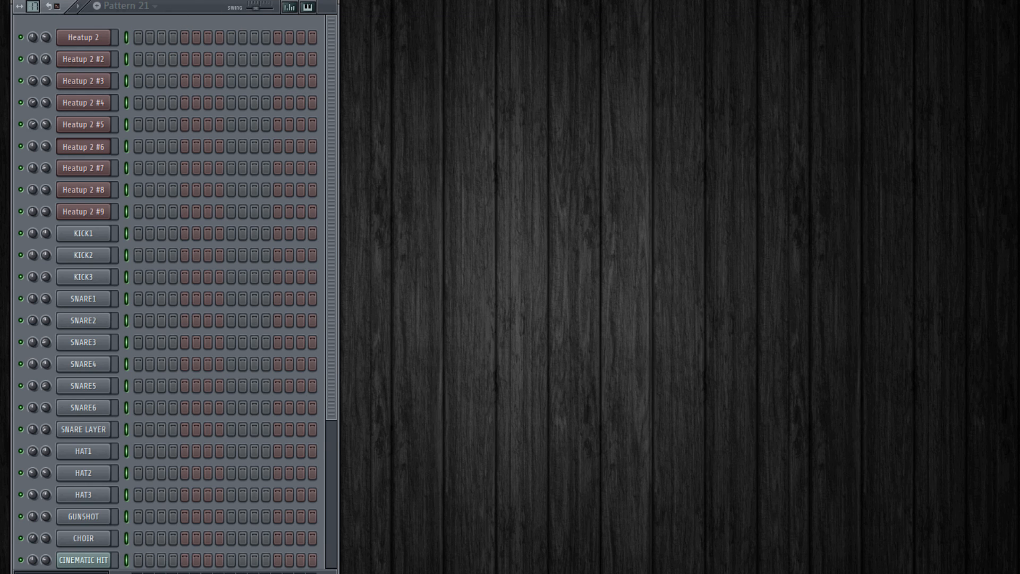
{"action": "left_click", "coordinate": [57, 7]}
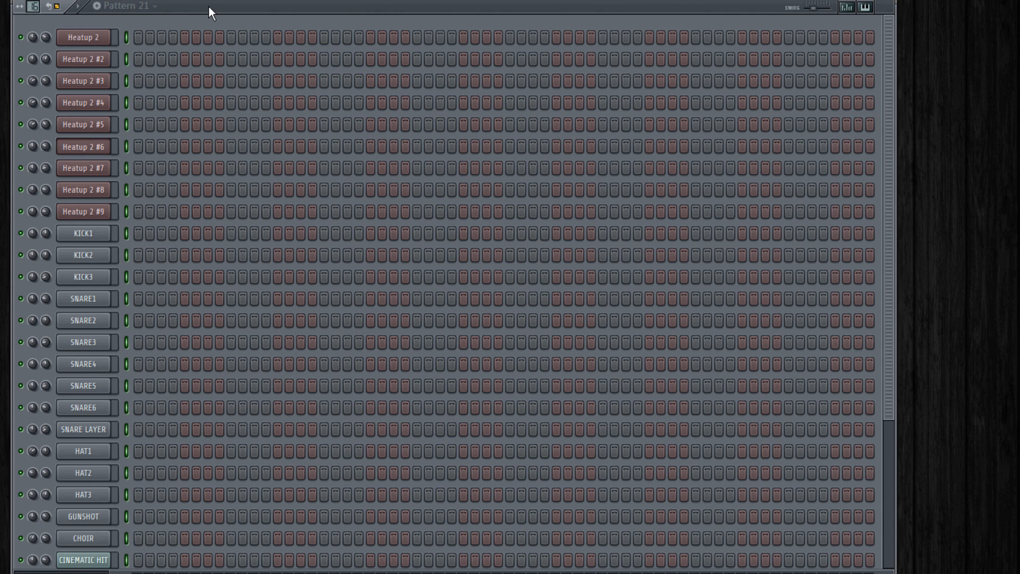
Paste the copied channel data into Pattern 21 and delete the three short C5 notes at the end of KICK1
{"action": "key", "text": "ctrl+v"}
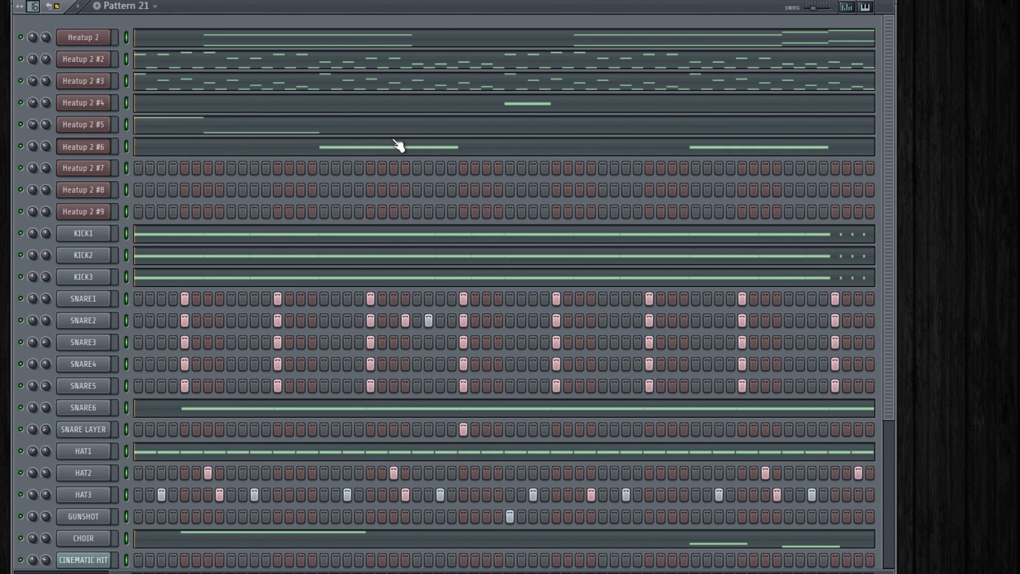
{"action": "left_click", "coordinate": [529, 241]}
{"action": "scroll", "coordinate": [528, 237], "scroll_direction": "down", "scroll_amount": 2}
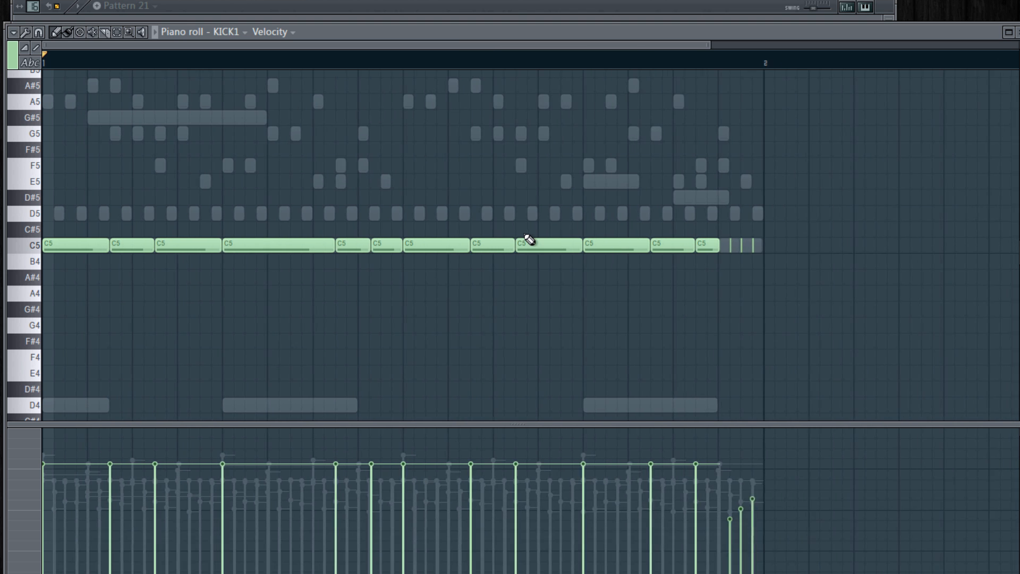
{"action": "right_click", "coordinate": [722, 246]}
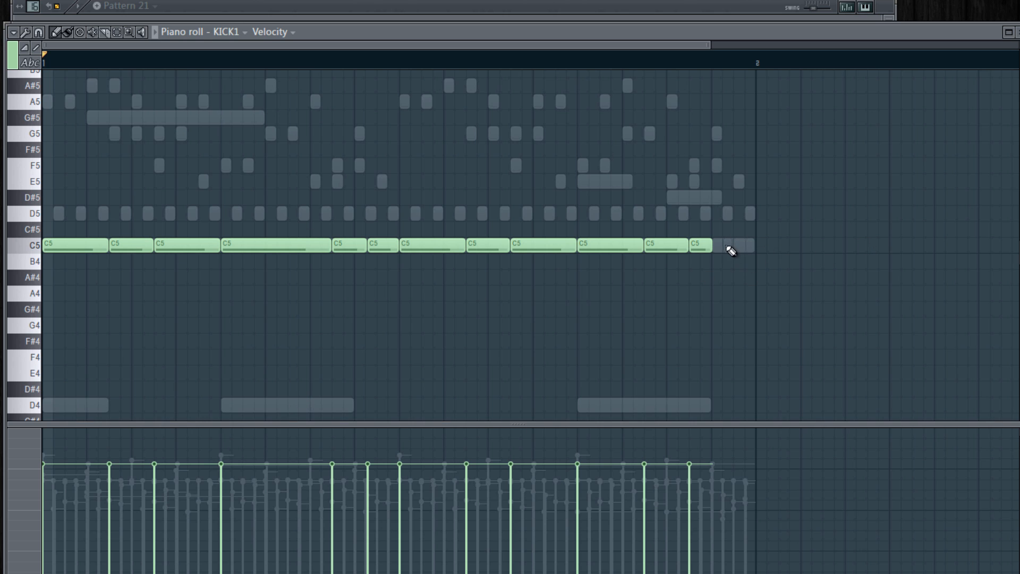
Shorten KICK1's first C5 note to one step and add three one-step C5 notes directly after it
{"action": "left_click_drag", "start_coordinate": [106, 243], "coordinate": [52, 243]}
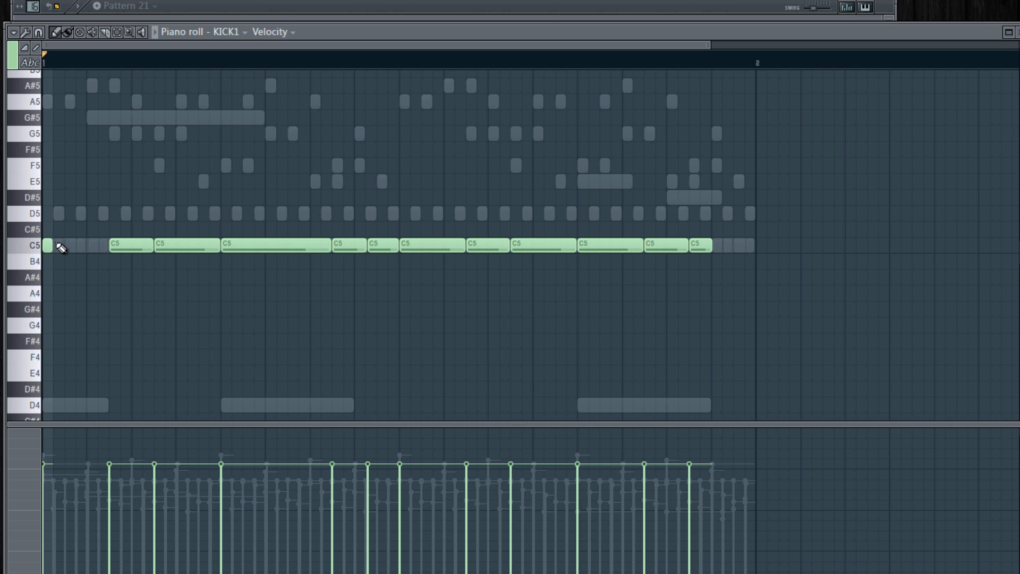
{"action": "left_click", "coordinate": [58, 245]}
{"action": "left_click", "coordinate": [70, 246]}
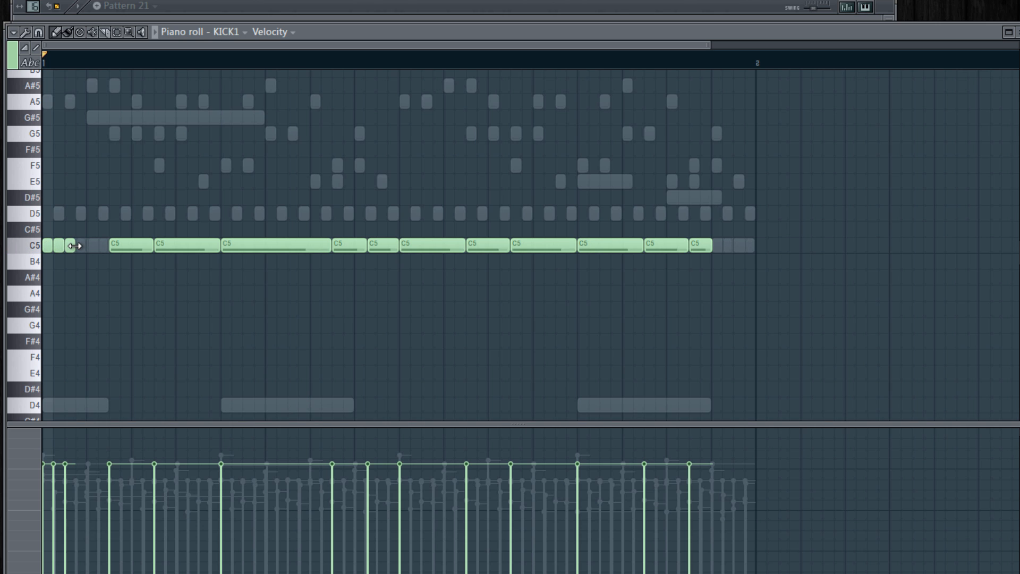
{"action": "left_click", "coordinate": [81, 245]}
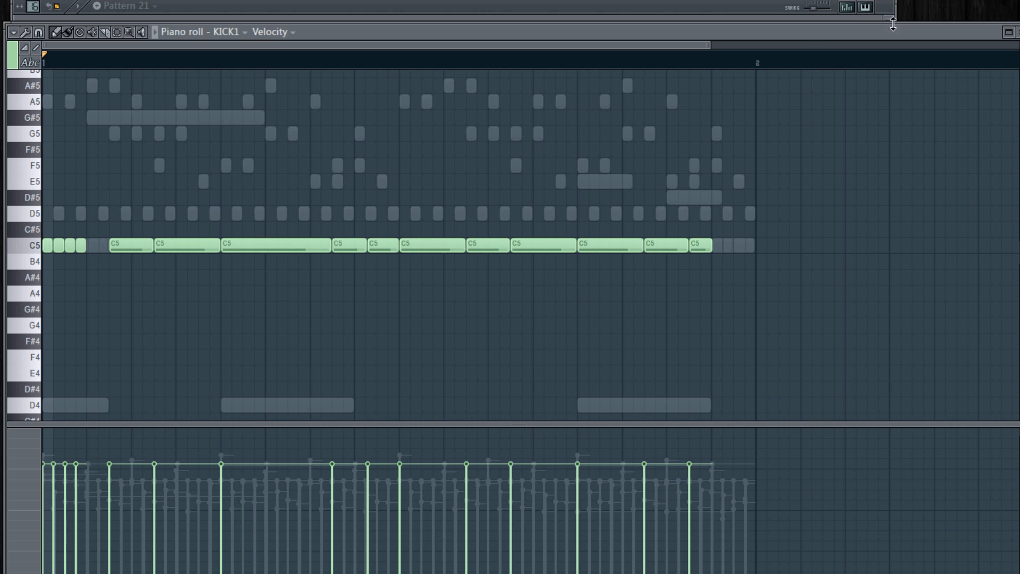
{"action": "left_click", "coordinate": [1019, 33]}
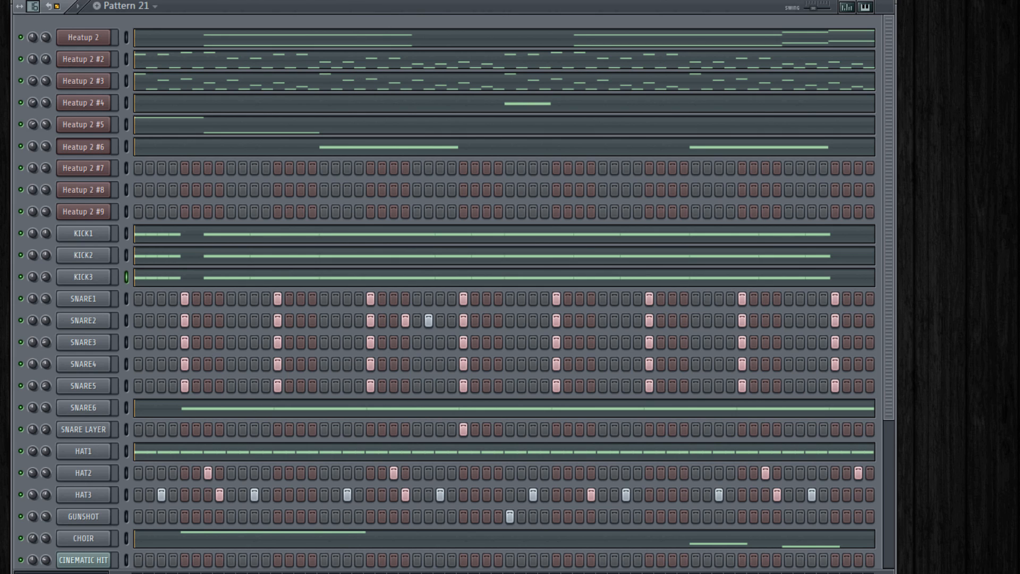
Play back Pattern 21, stop it, and return to Pattern 20
{"action": "key", "text": "space"}
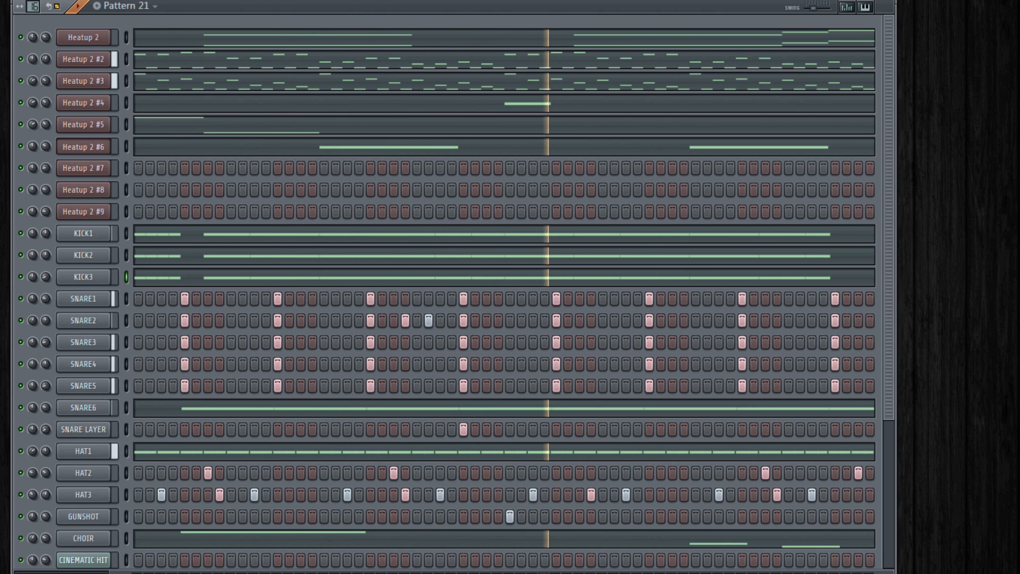
{"action": "key", "text": "space"}
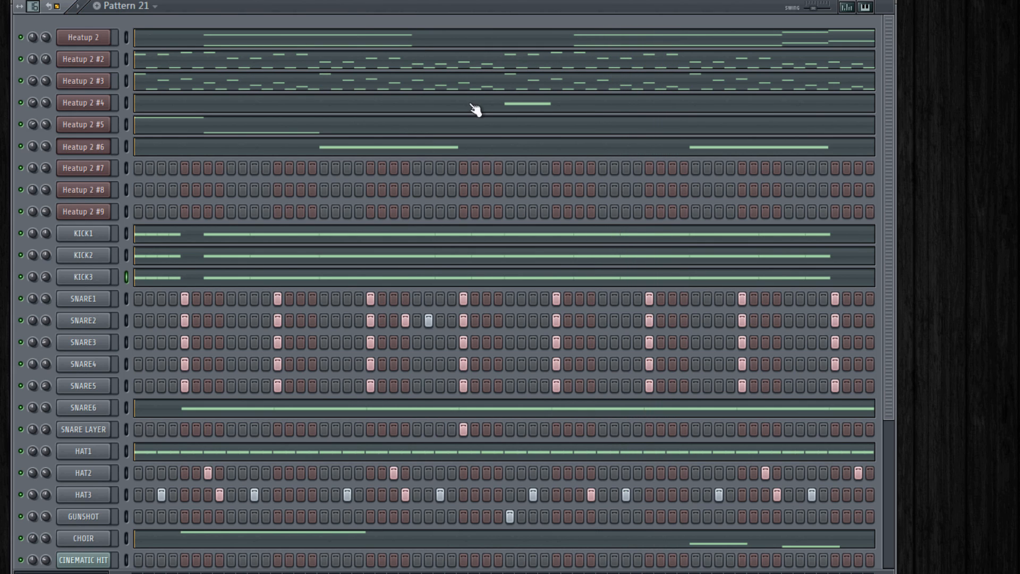
{"action": "key", "text": "KP_Subtract"}
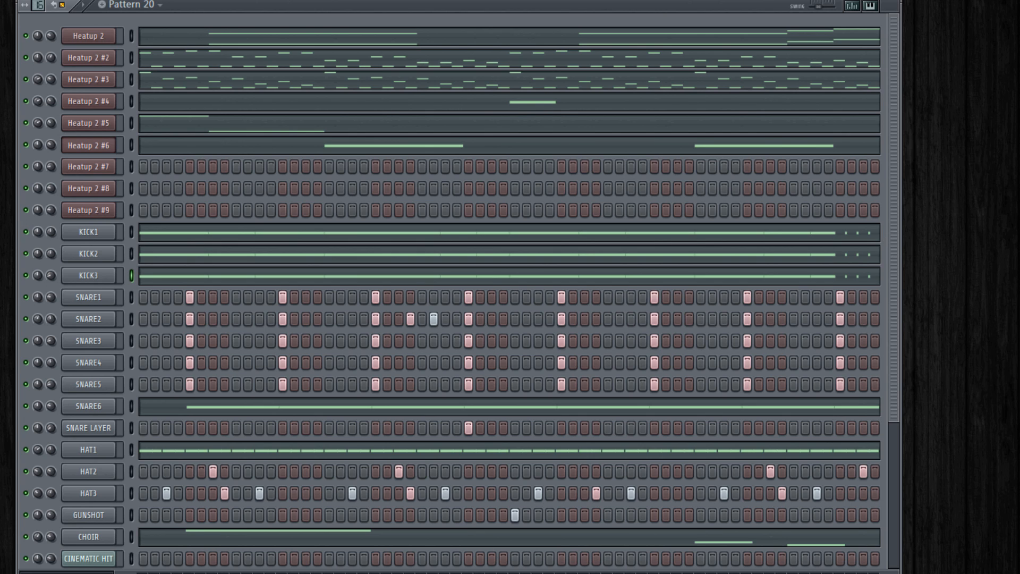
Set the playlist snap to Beat and play the arrangement from bar 5, closing the playlist after playback
{"action": "key", "text": "F5"}
{"action": "left_click_drag", "start_coordinate": [476, 24], "coordinate": [480, 9]}
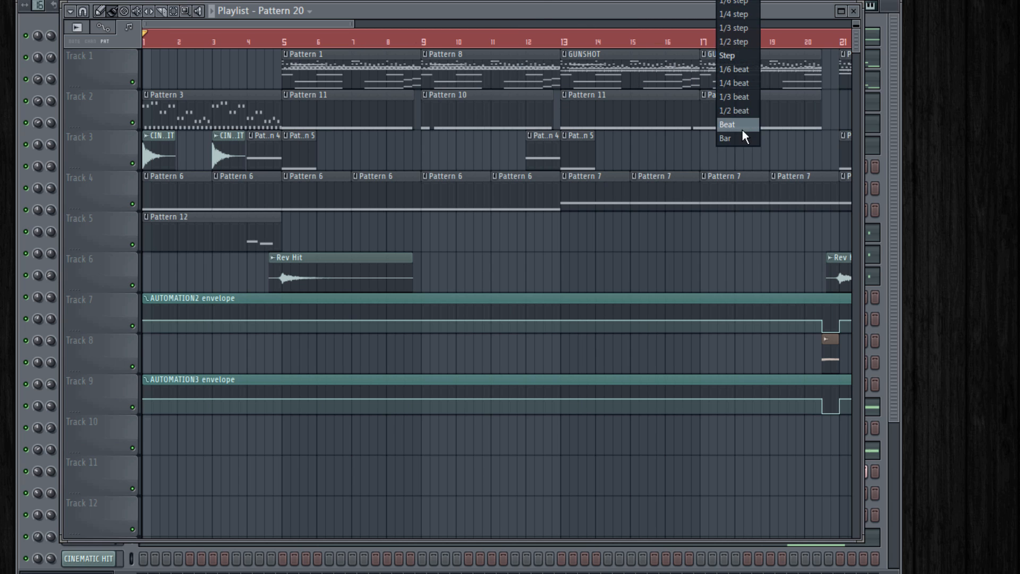
{"action": "left_click", "coordinate": [741, 129]}
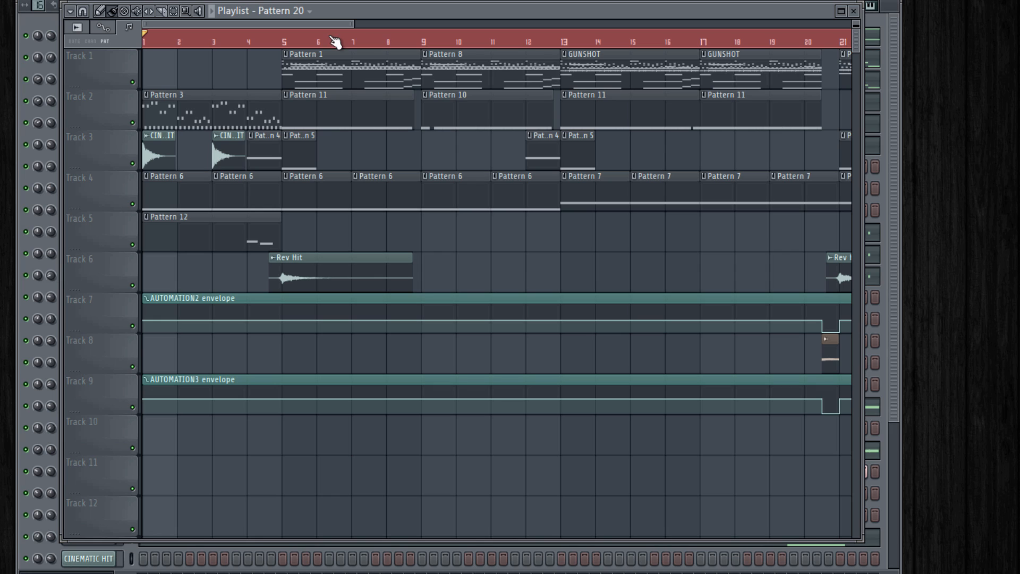
{"action": "left_click", "coordinate": [287, 42]}
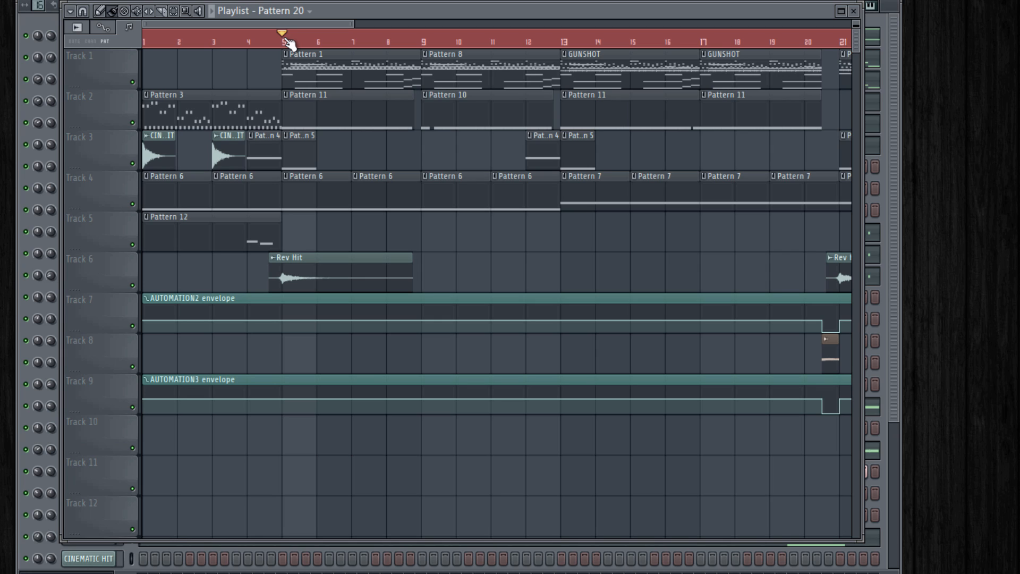
{"action": "key", "text": "space"}
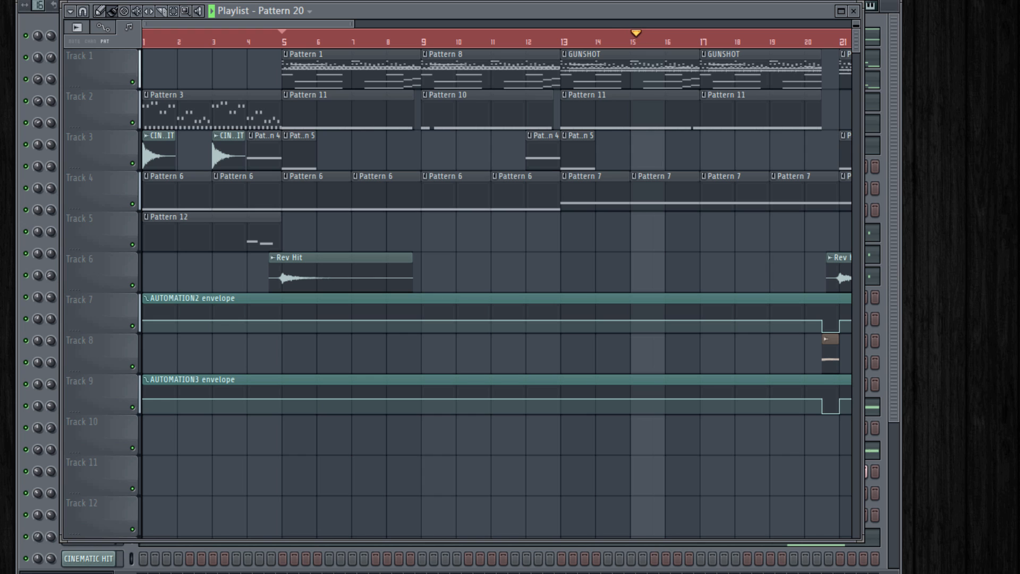
{"action": "key", "text": "space"}
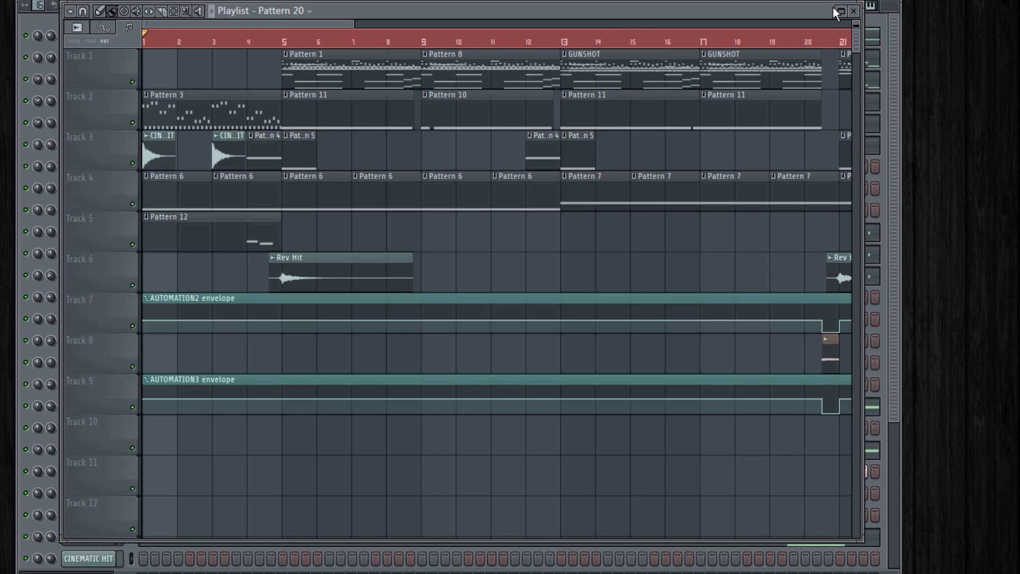
{"action": "left_click", "coordinate": [854, 11]}
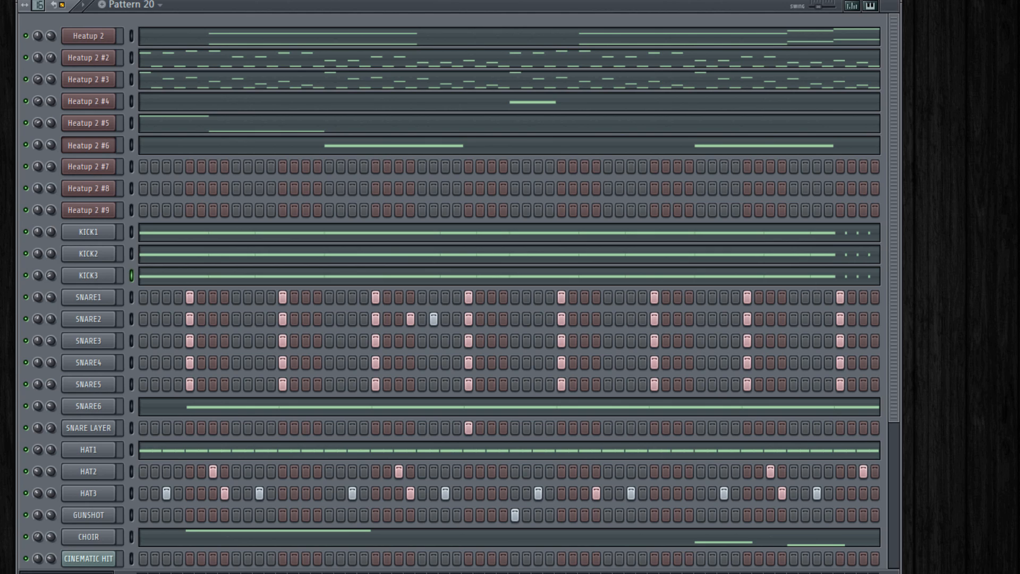
Select every channel, switch to the empty Pattern 22, and paste the copied channel data into it
{"action": "double_click", "coordinate": [127, 143]}
{"action": "key", "text": "KP_Add"}
{"action": "key", "text": "KP_Add"}
{"action": "left_click_drag", "start_coordinate": [39, 7], "coordinate": [38, 1]}
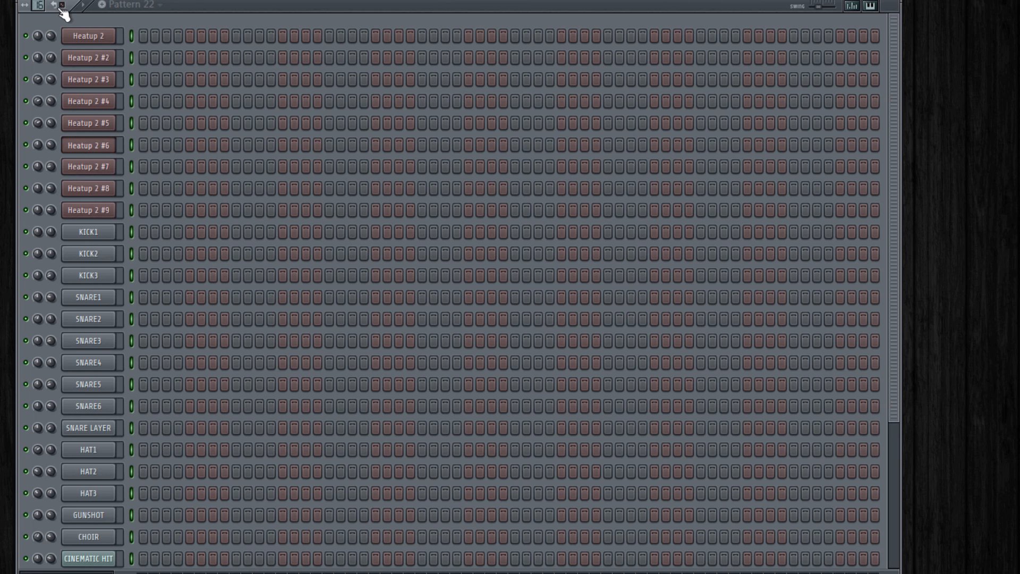
{"action": "left_click", "coordinate": [63, 5]}
{"action": "key", "text": "ctrl+v"}
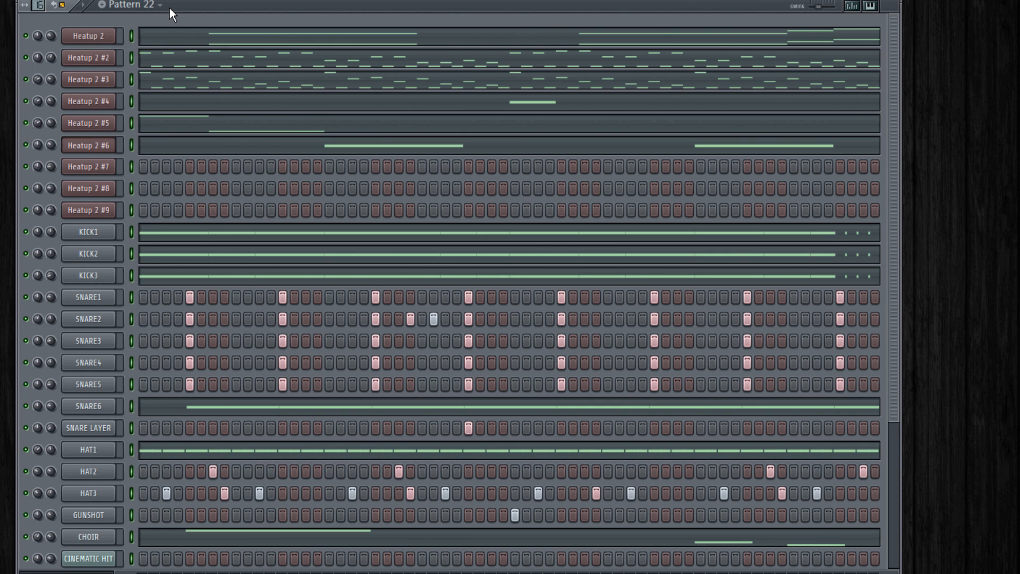
Audition the RISERS [01] preset in Heatup 2 #7, examine its gate settings, and close the instrument
{"action": "scroll", "coordinate": [322, 381], "scroll_direction": "down", "scroll_amount": 3}
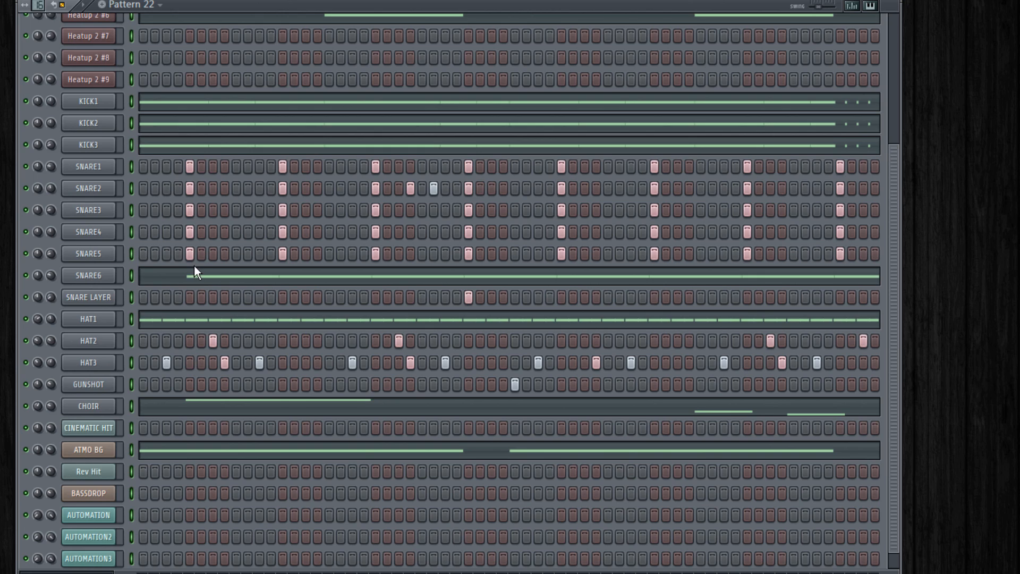
{"action": "scroll", "coordinate": [194, 272], "scroll_direction": "up", "scroll_amount": 3}
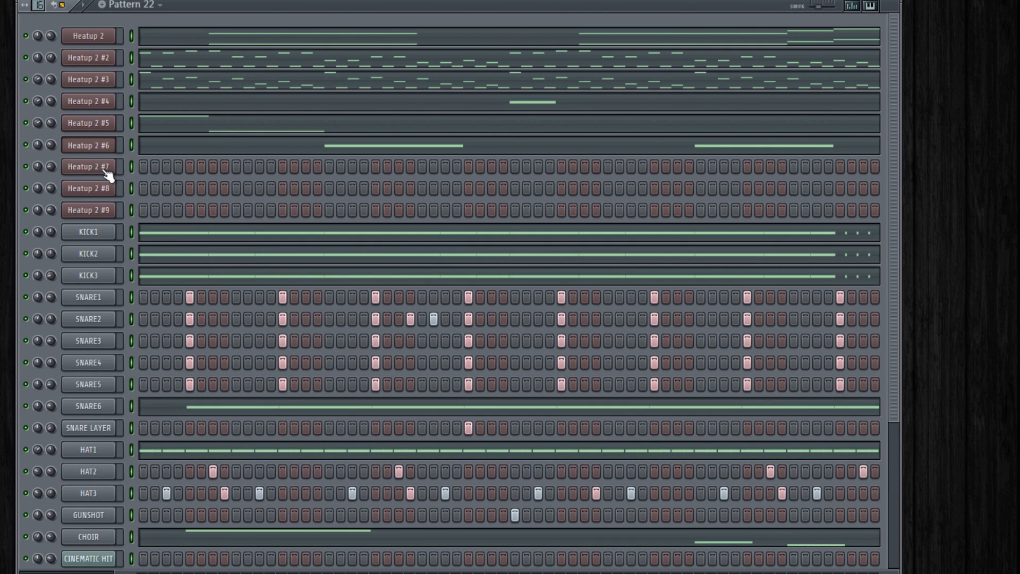
{"action": "left_click", "coordinate": [106, 170]}
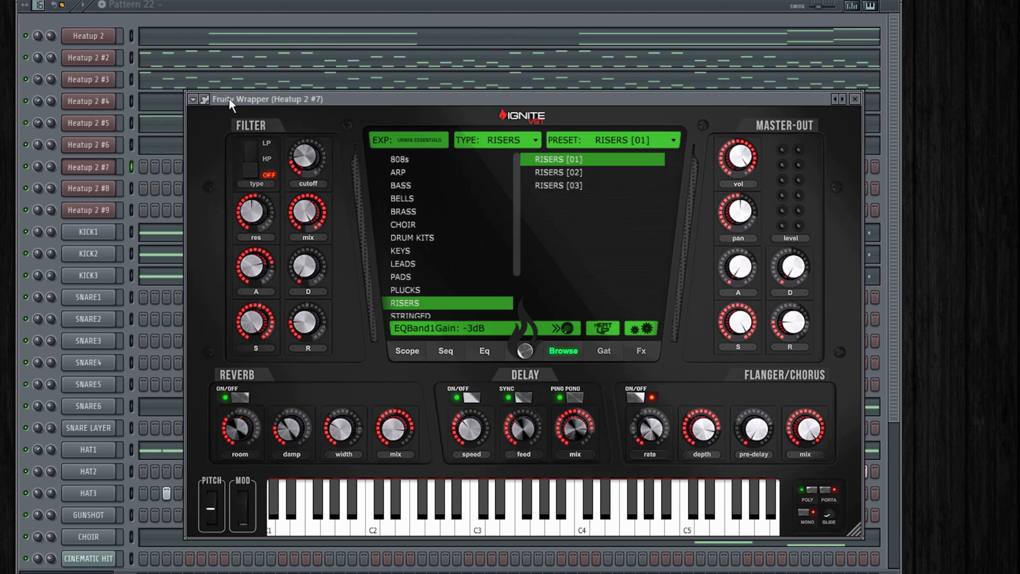
{"action": "left_click_drag", "start_coordinate": [229, 98], "coordinate": [199, 65]}
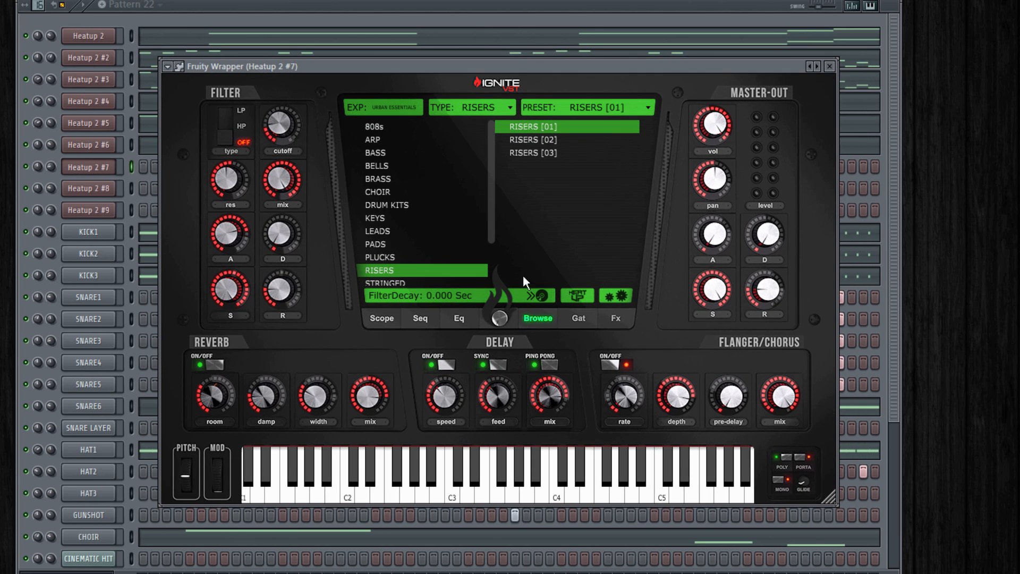
{"action": "left_click", "coordinate": [500, 473]}
{"action": "left_click", "coordinate": [585, 317]}
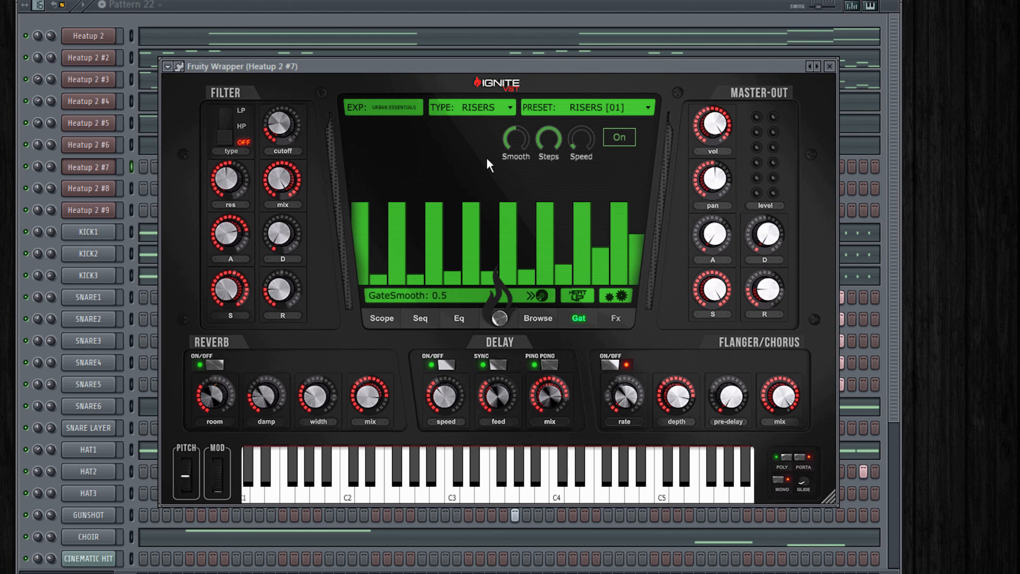
{"action": "left_click", "coordinate": [831, 67]}
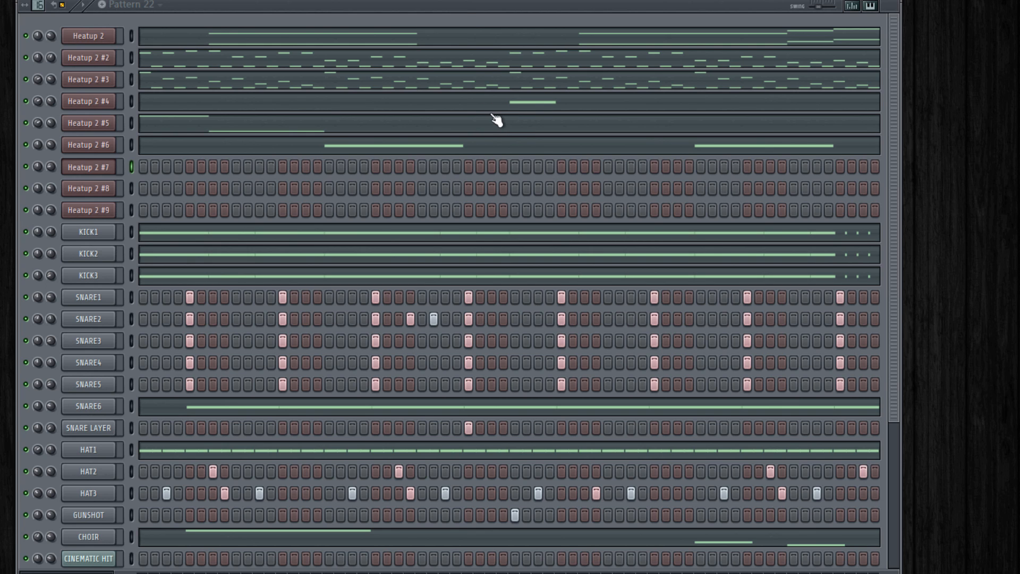
{"action": "left_click", "coordinate": [369, 1]}
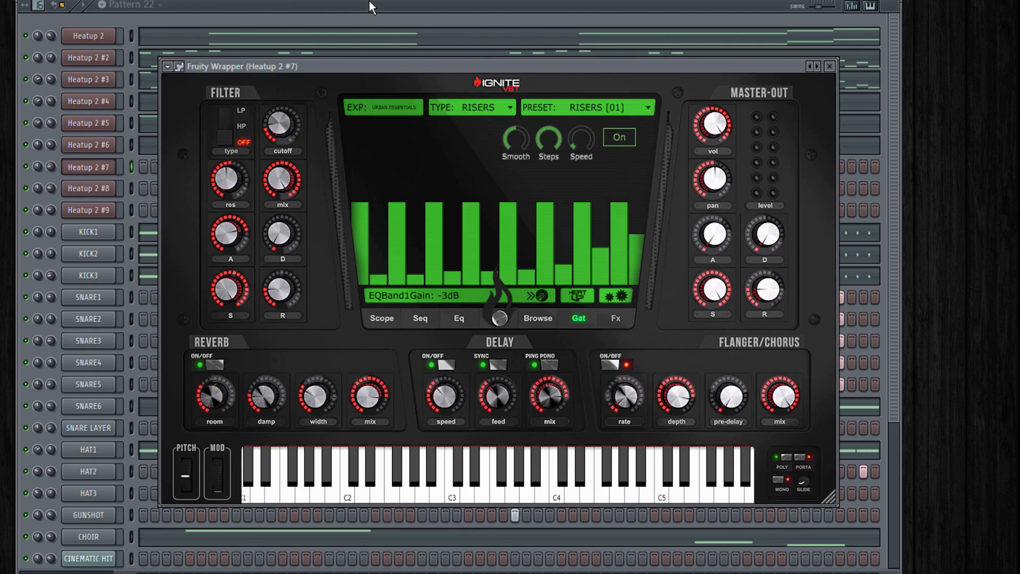
{"action": "left_click", "coordinate": [829, 66]}
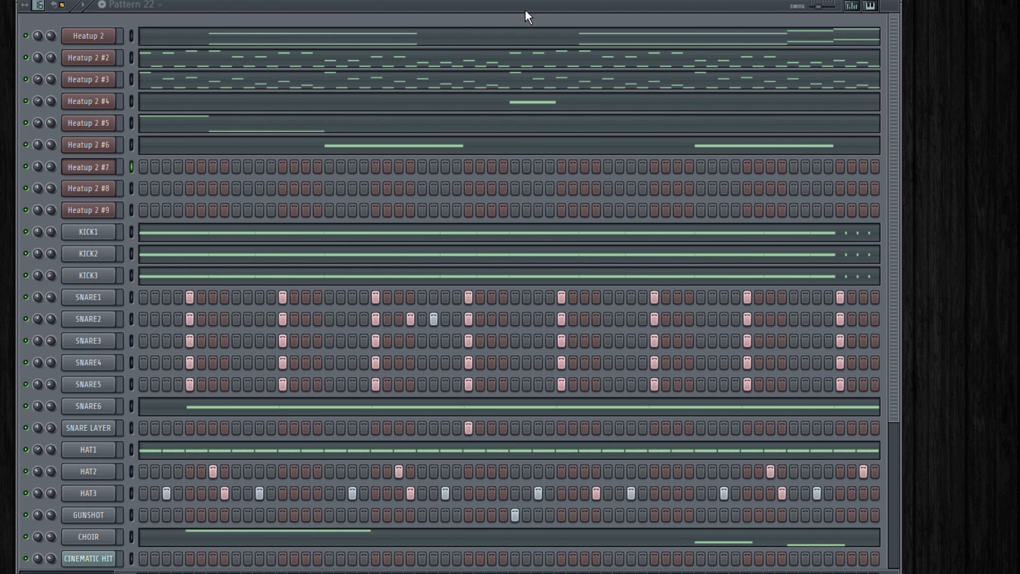
{"action": "scroll", "coordinate": [519, 209], "scroll_direction": "down", "scroll_amount": 2}
{"action": "scroll", "coordinate": [519, 209], "scroll_direction": "down", "scroll_amount": 3}
{"action": "scroll", "coordinate": [518, 209], "scroll_direction": "up", "scroll_amount": 2}
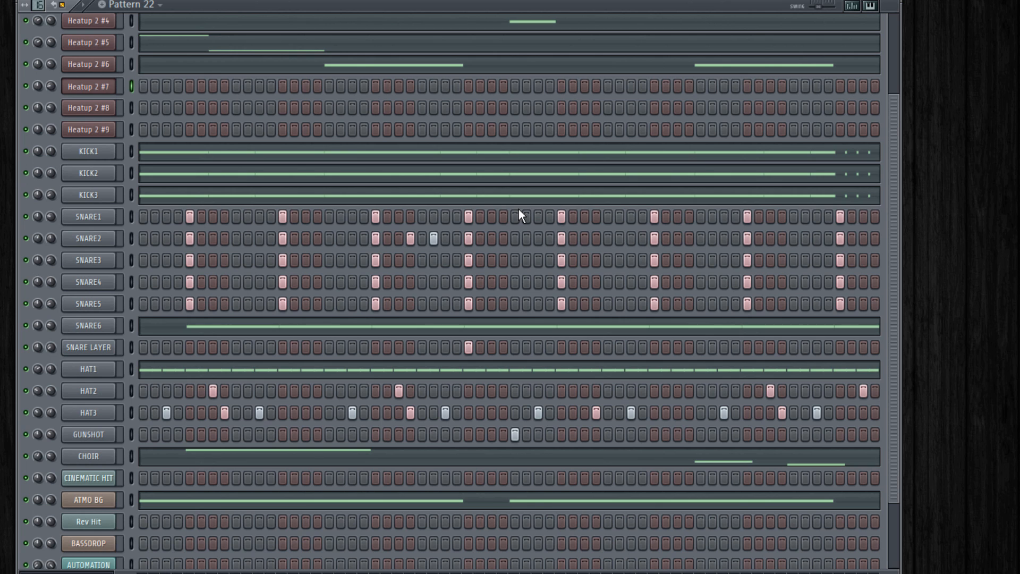
{"action": "scroll", "coordinate": [519, 210], "scroll_direction": "down", "scroll_amount": 3}
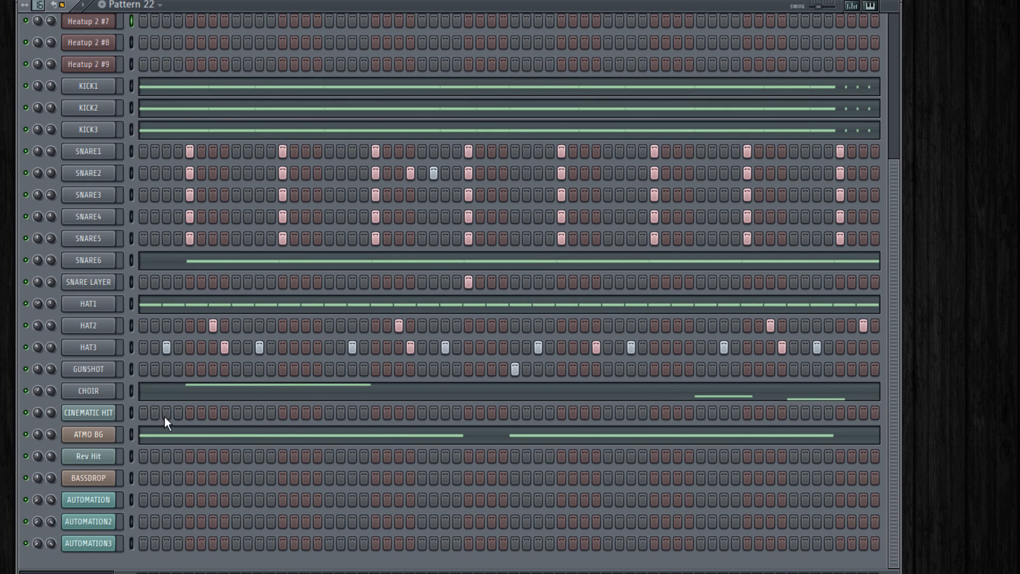
{"action": "scroll", "coordinate": [195, 380], "scroll_direction": "up", "scroll_amount": 7}
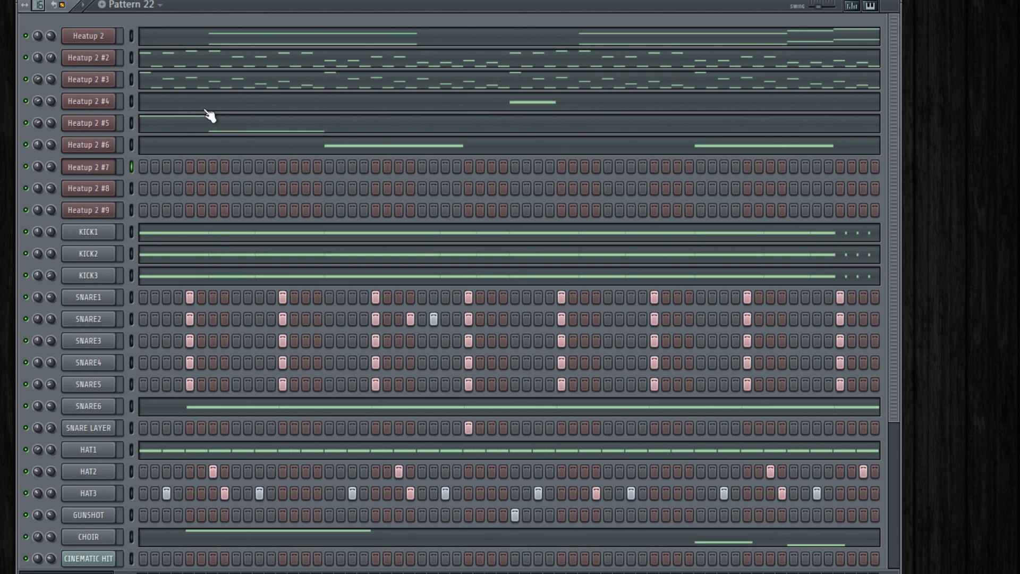
Transpose all Heatup 2 notes in Pattern 22 up three semitones
{"action": "left_click", "coordinate": [160, 41]}
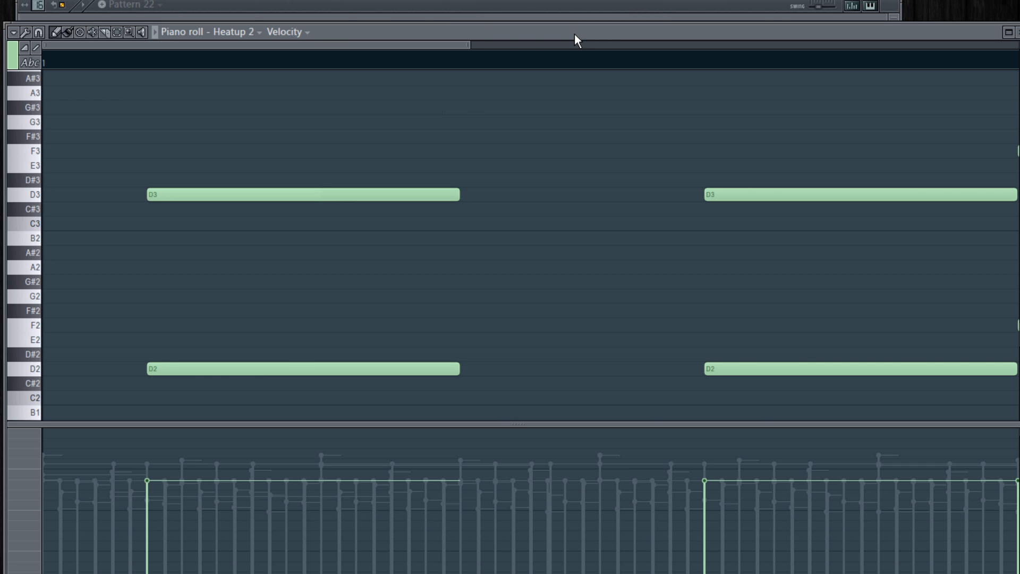
{"action": "key", "text": "ctrl+a"}
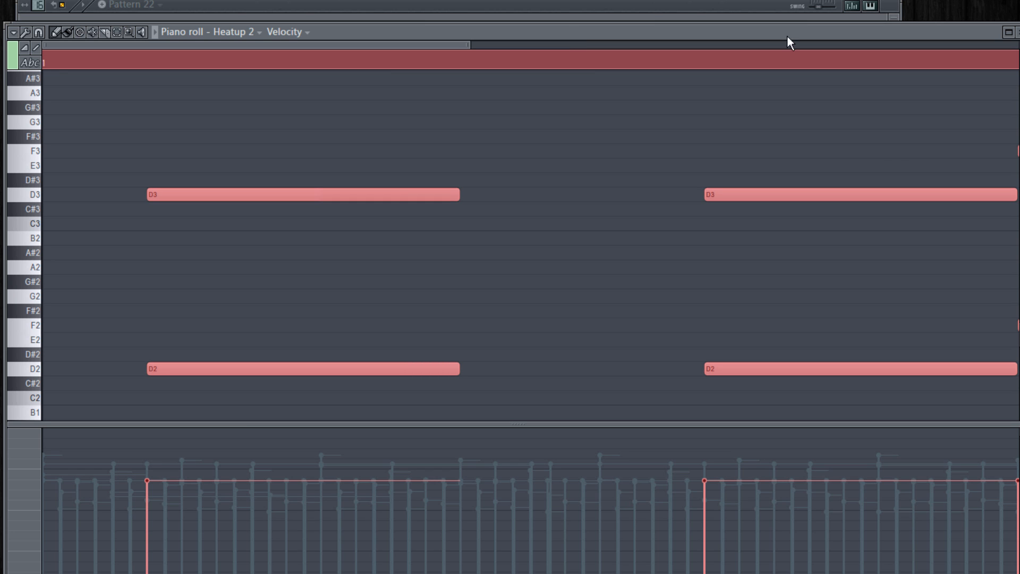
{"action": "scroll", "coordinate": [866, 134], "scroll_direction": "up", "scroll_amount": 1}
{"action": "scroll", "coordinate": [860, 138], "scroll_direction": "down", "scroll_amount": 1}
{"action": "key", "text": "shift+Up"}
{"action": "key", "text": "shift+Up"}
{"action": "key", "text": "shift+Up"}
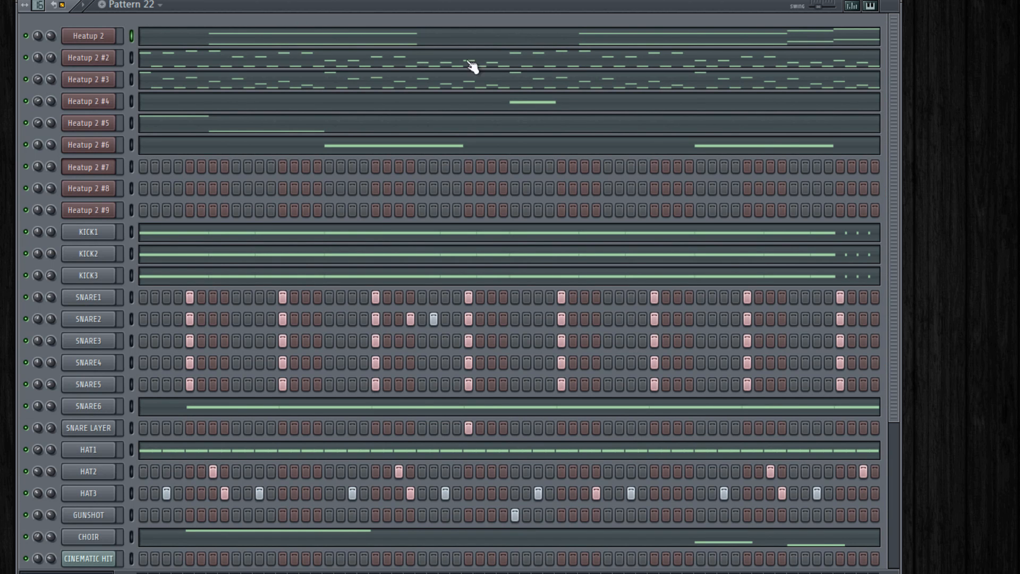
{"action": "left_click", "coordinate": [1016, 33]}
Transpose all Heatup 2 #2 notes up three semitones, moving the repeated D5 notes to F5
{"action": "left_click", "coordinate": [185, 65]}
{"action": "key", "text": "ctrl+a"}
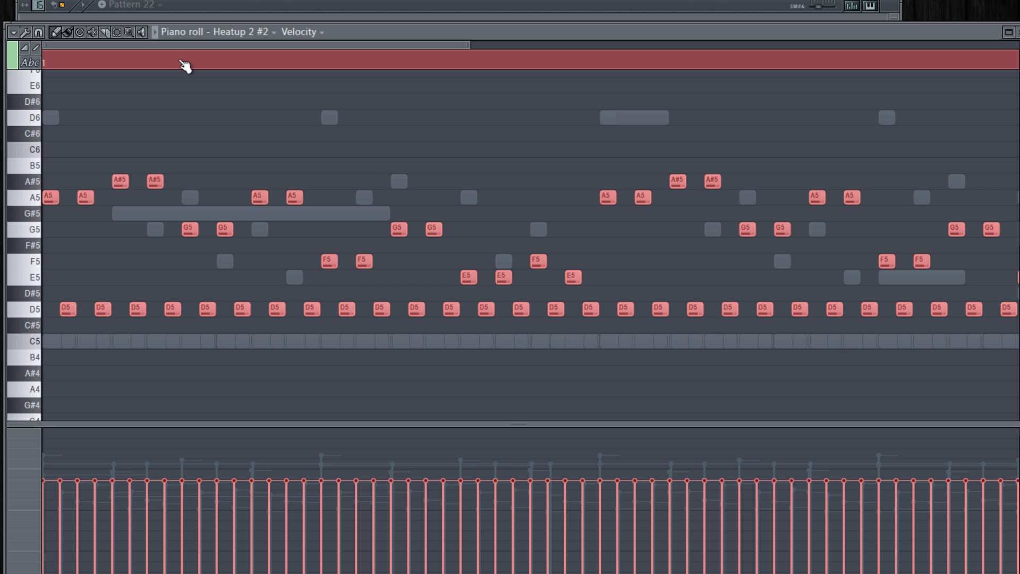
{"action": "key", "text": "shift+Up"}
{"action": "key", "text": "shift+Up"}
{"action": "key", "text": "shift+Up"}
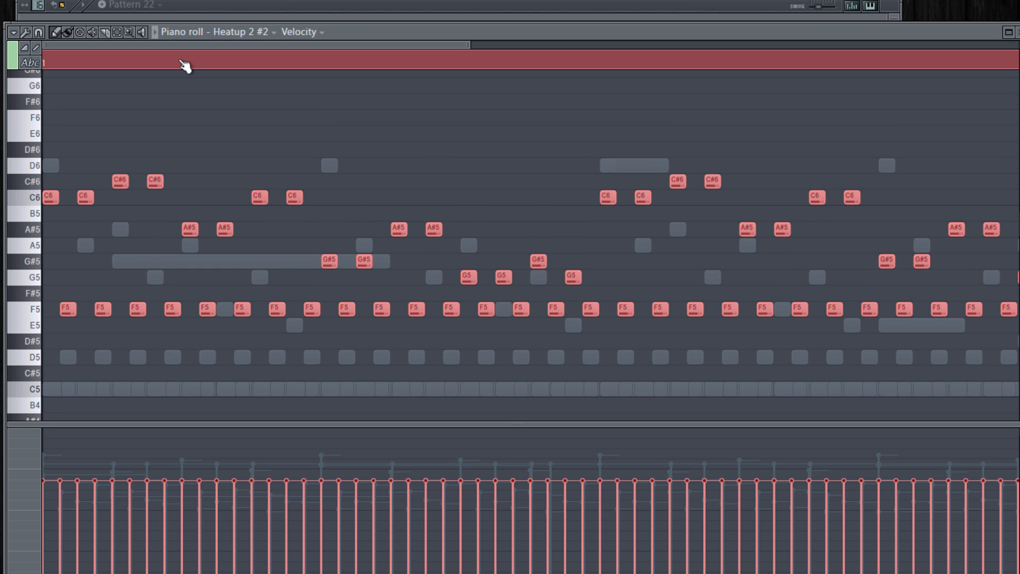
{"action": "left_click", "coordinate": [1017, 32]}
Transpose all Heatup 2 #3 notes up three semitones, moving the repeated D5 notes to F5
{"action": "left_click", "coordinate": [308, 86]}
{"action": "left_click_drag", "start_coordinate": [506, 34], "coordinate": [758, 18]}
{"action": "key", "text": "ctrl+a"}
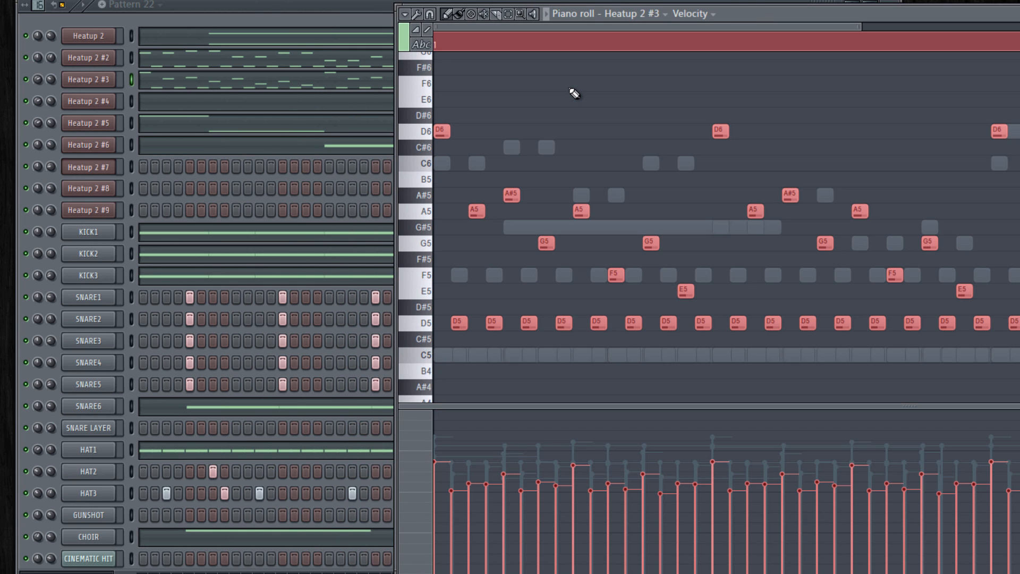
{"action": "key", "text": "shift+Up"}
{"action": "key", "text": "shift+Up"}
{"action": "key", "text": "shift+Up"}
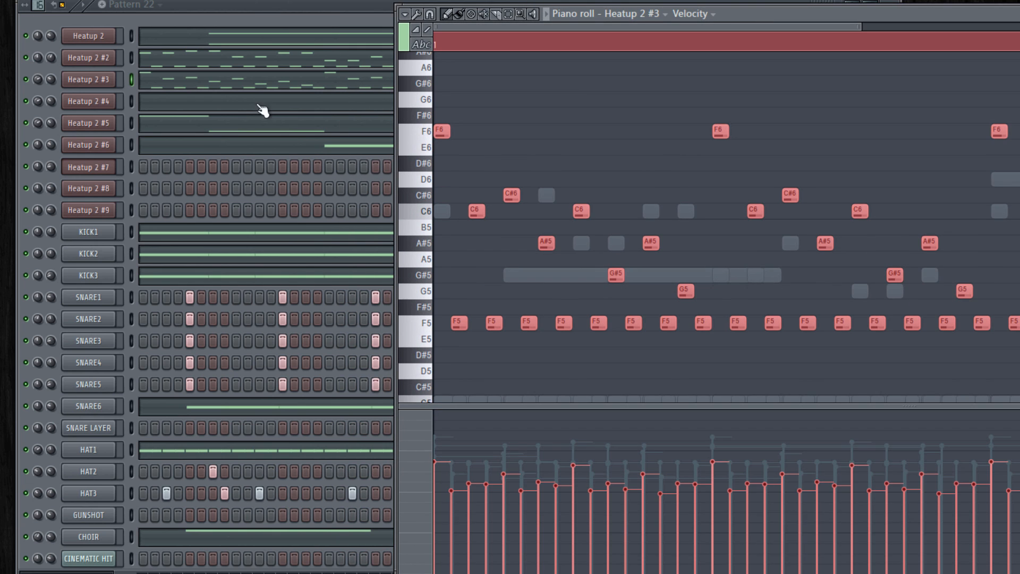
Transpose all Heatup 2 #4 and Heatup 2 #5 notes in Pattern 22 up three semitones
{"action": "left_click", "coordinate": [238, 109]}
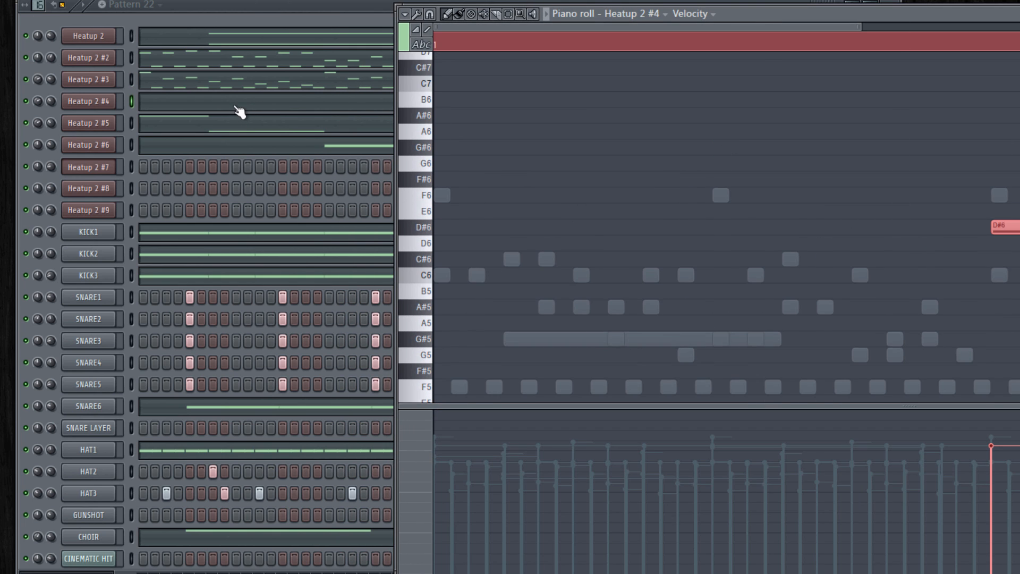
{"action": "left_click", "coordinate": [237, 132]}
{"action": "key", "text": "ctrl+a"}
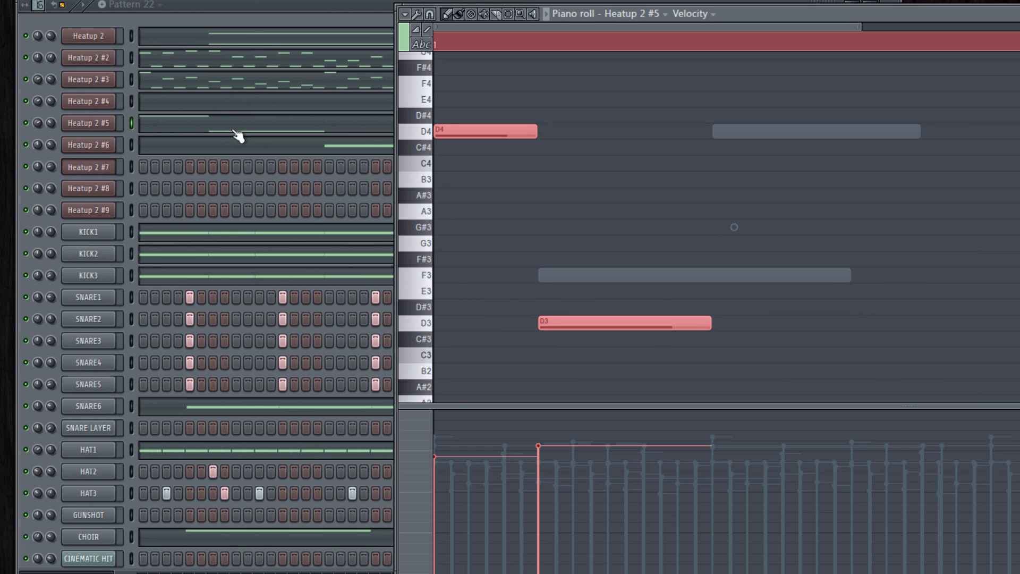
{"action": "key", "text": "shift+Up"}
{"action": "key", "text": "shift+Up"}
{"action": "key", "text": "shift+Up"}
Transpose all Heatup 2 #6 notes up three semitones to F4
{"action": "left_click", "coordinate": [222, 150]}
{"action": "key", "text": "ctrl+a"}
{"action": "key", "text": "shift+Up"}
{"action": "key", "text": "shift+Up"}
{"action": "key", "text": "shift+Up"}
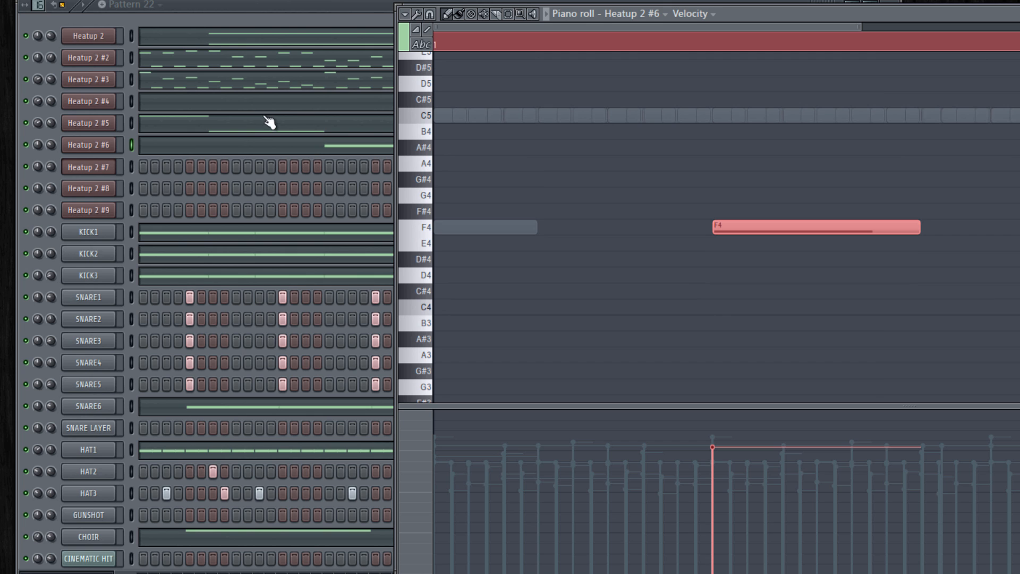
Transpose all CHOIR notes up three semitones, moving the first long note from G#5 to B5
{"action": "left_click", "coordinate": [258, 8]}
{"action": "scroll", "coordinate": [333, 384], "scroll_direction": "down", "scroll_amount": 6}
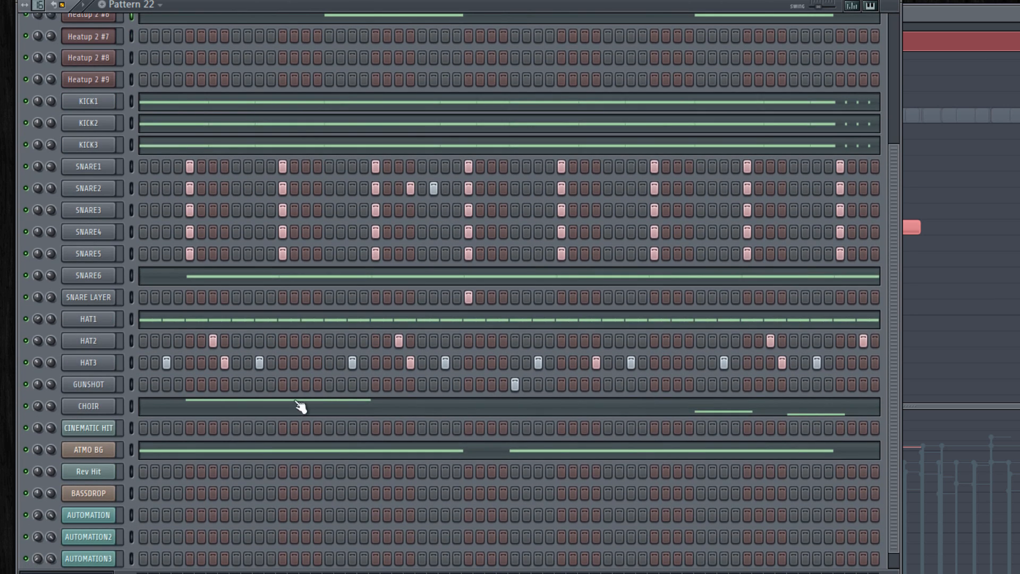
{"action": "left_click", "coordinate": [304, 408]}
{"action": "key", "text": "ctrl+a"}
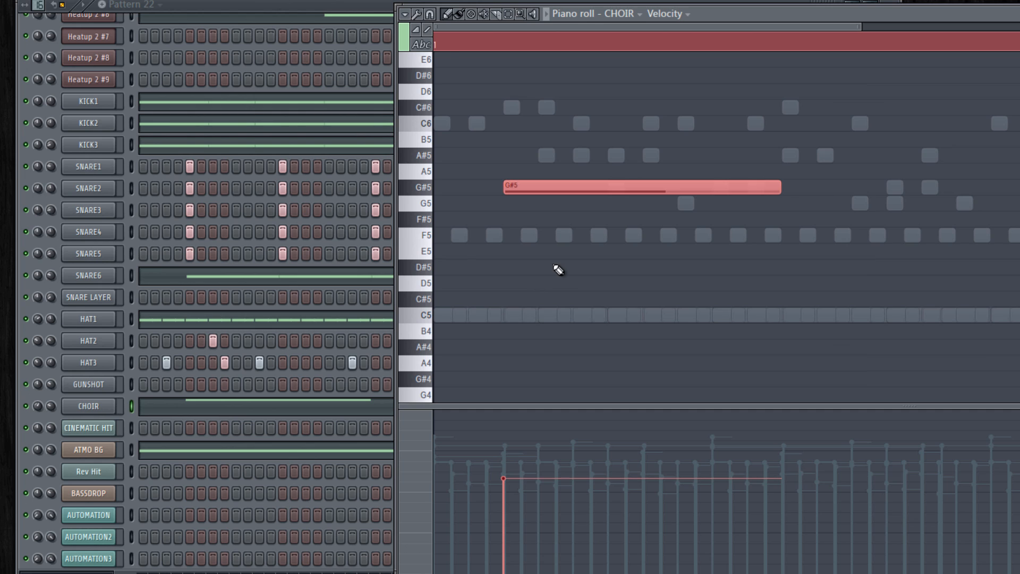
{"action": "key", "text": "Up"}
{"action": "key", "text": "Up"}
{"action": "key", "text": "Up"}
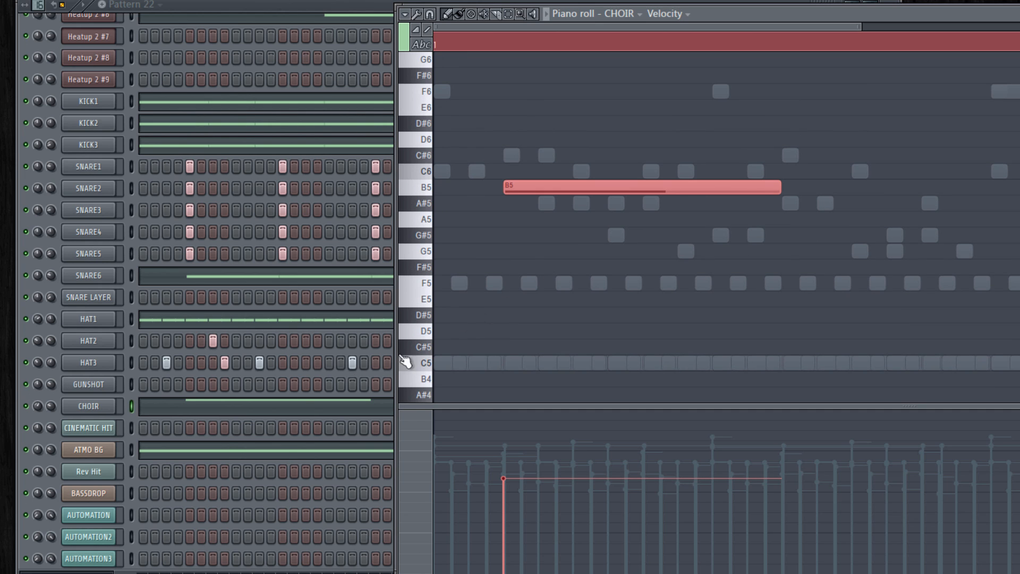
Transpose the ATMO BG notes up three semitones to D#5 and close the piano roll
{"action": "left_click", "coordinate": [227, 452]}
{"action": "key", "text": "ctrl+a"}
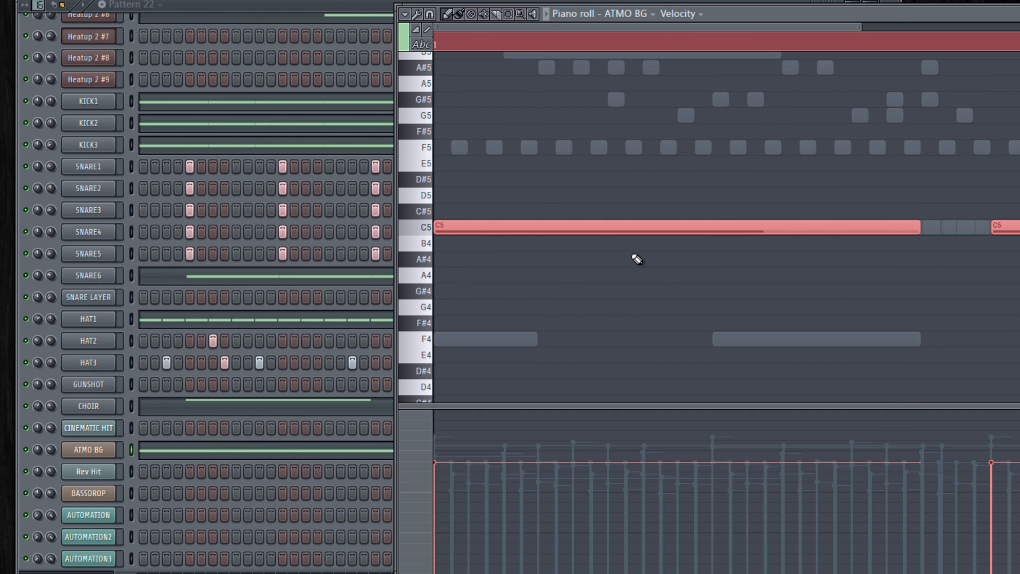
{"action": "scroll", "coordinate": [637, 259], "scroll_direction": "up", "scroll_amount": 1}
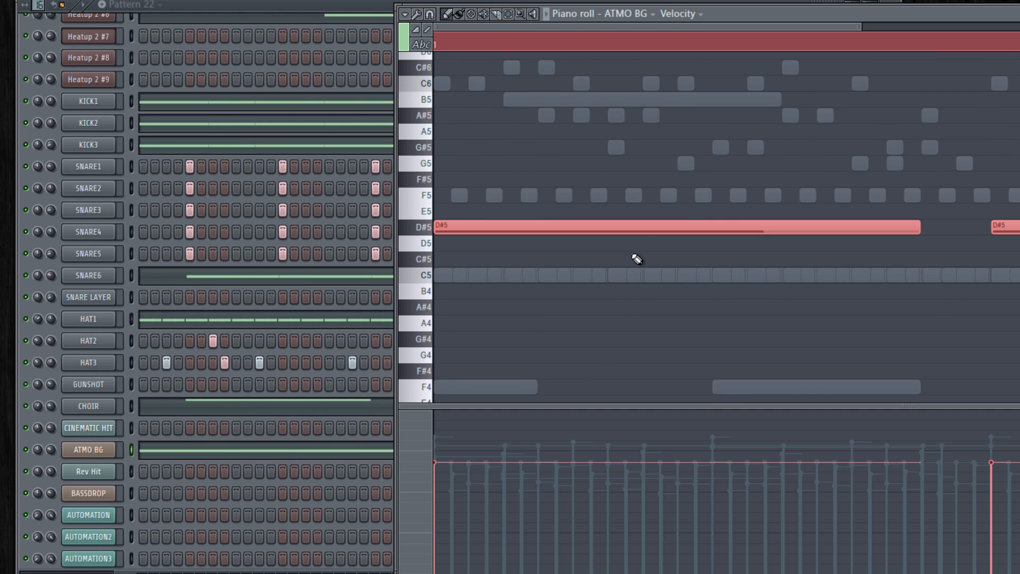
{"action": "left_click_drag", "start_coordinate": [1017, 13], "coordinate": [767, 48]}
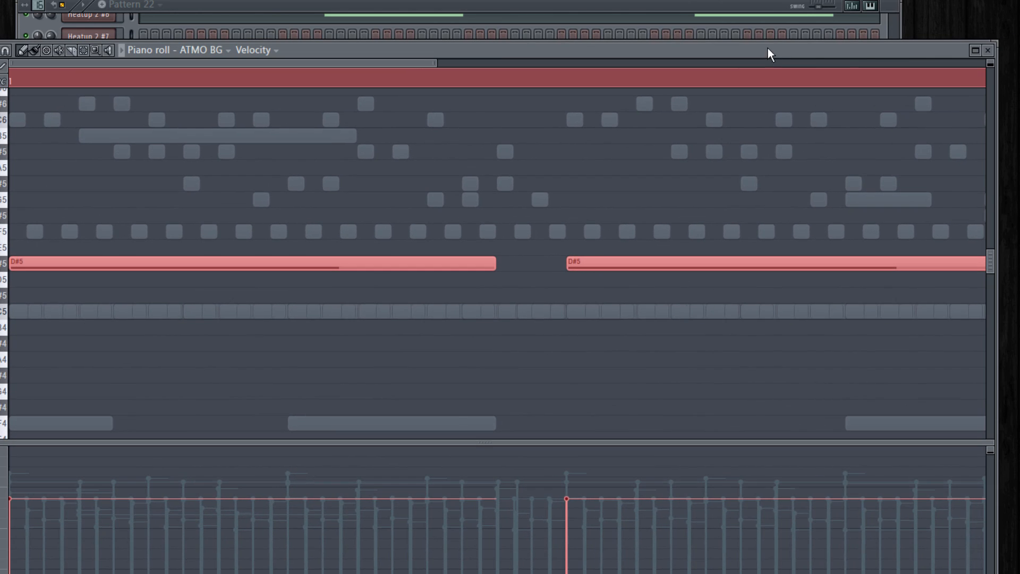
{"action": "left_click", "coordinate": [988, 50]}
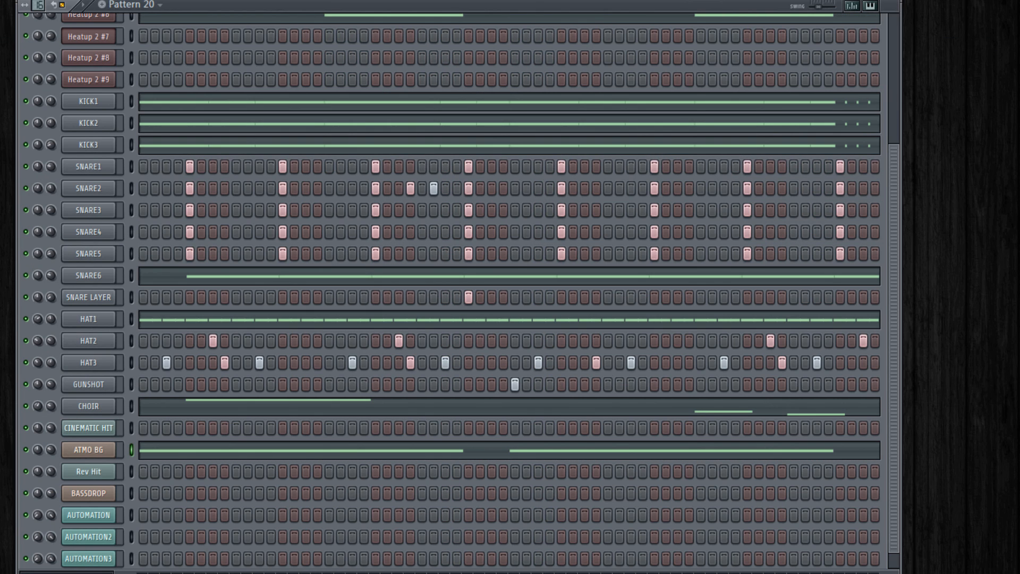
Play Pattern 20, switch to the transposed Pattern 22, and play it for comparison
{"action": "key", "text": "space"}
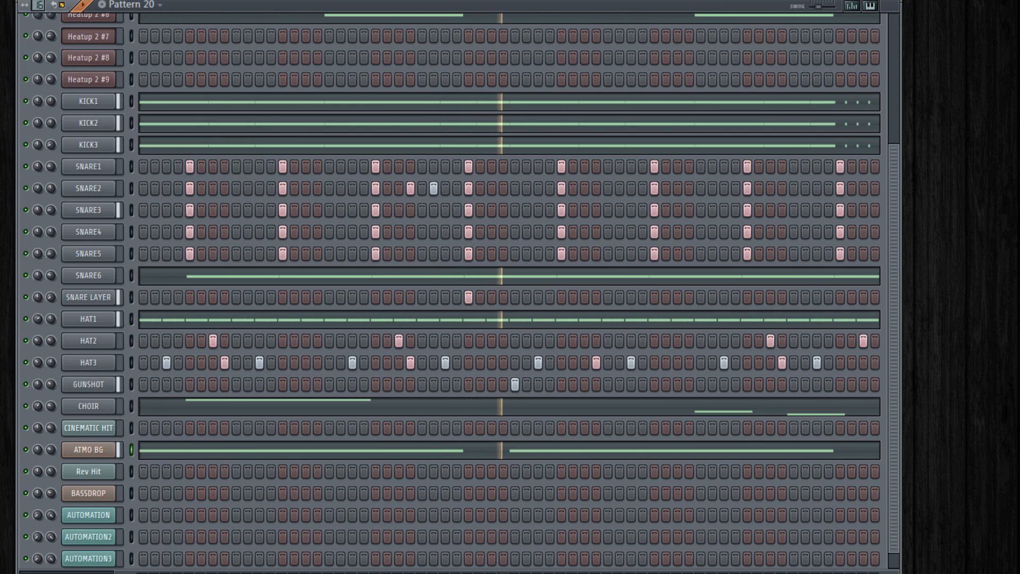
{"action": "key", "text": "space"}
{"action": "key", "text": "KP_Add"}
{"action": "key", "text": "KP_Add"}
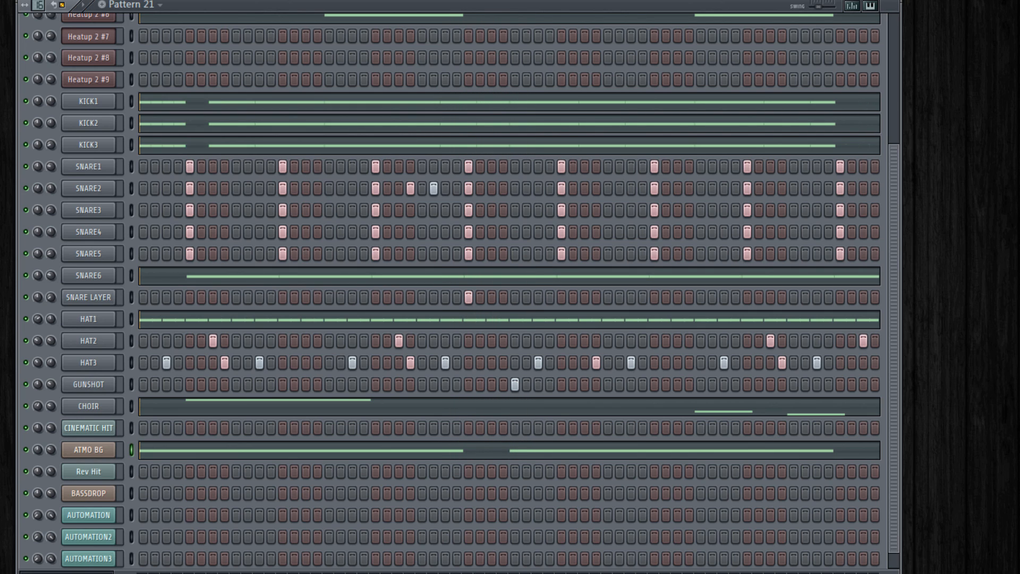
{"action": "key", "text": "space"}
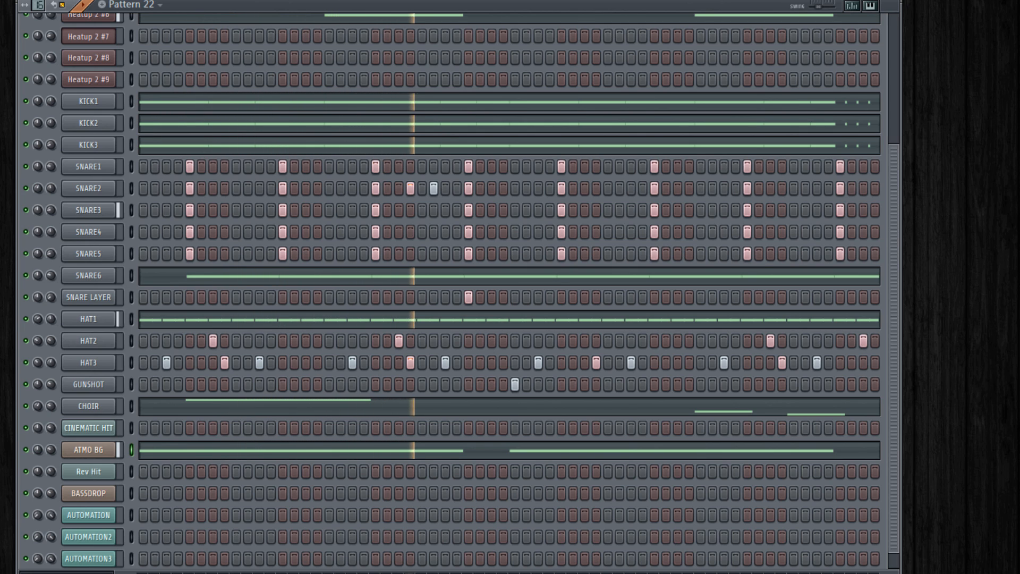
{"action": "key", "text": "space"}
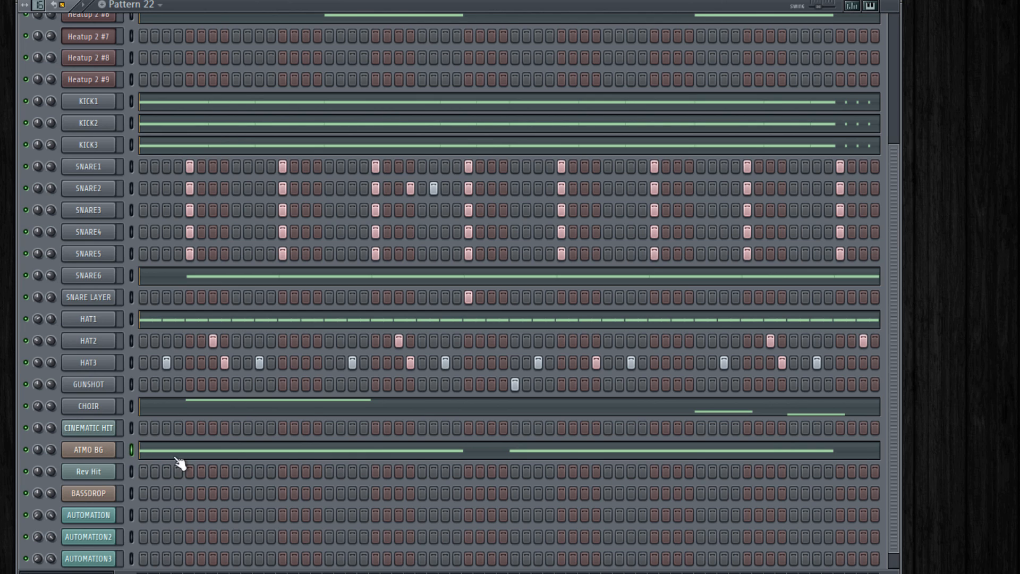
Examine the Heatup 2 notes of Pattern 22 in the piano roll and close it
{"action": "left_click", "coordinate": [85, 449]}
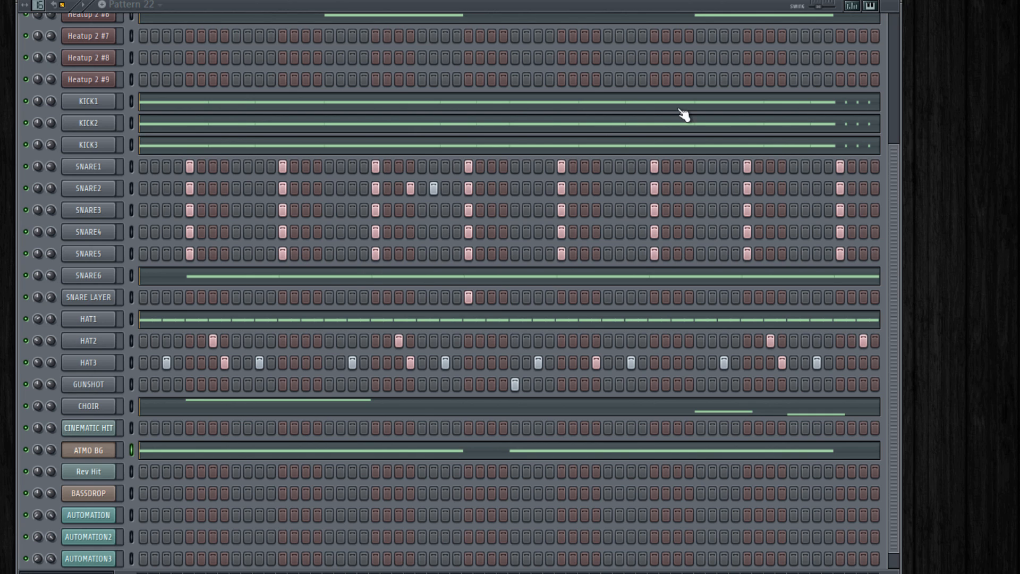
{"action": "left_click", "coordinate": [895, 30]}
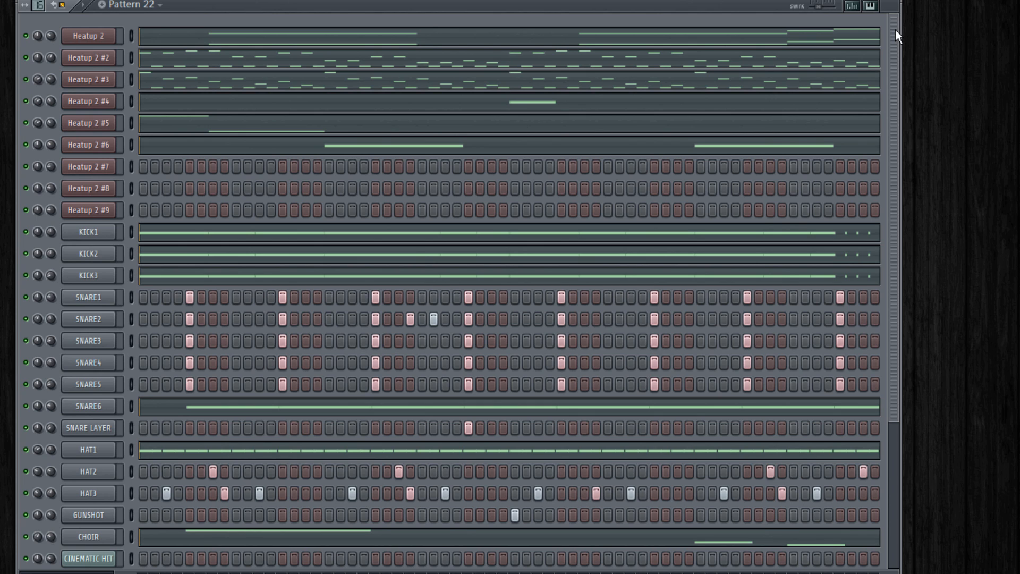
{"action": "left_click", "coordinate": [223, 38]}
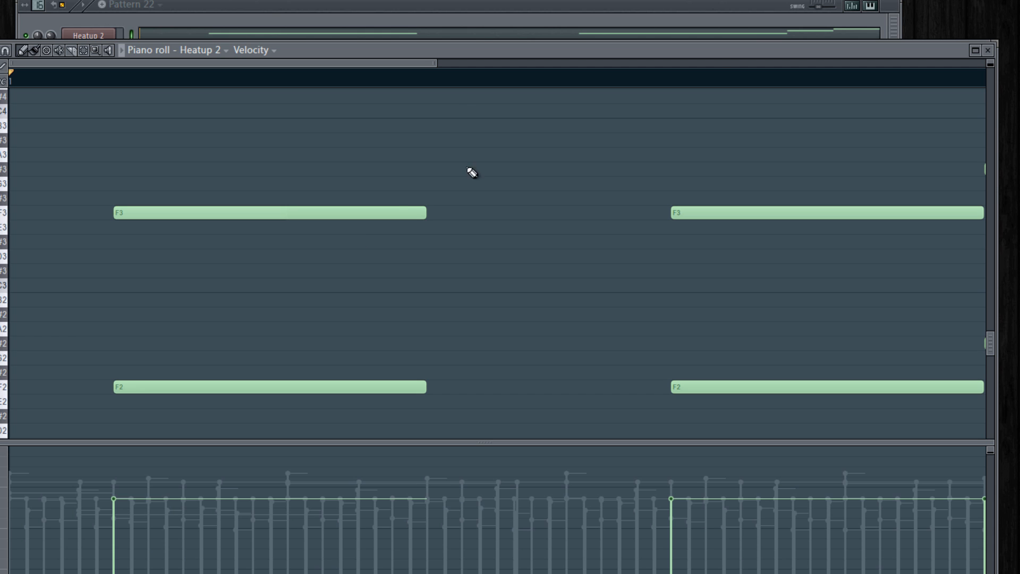
{"action": "left_click", "coordinate": [989, 51]}
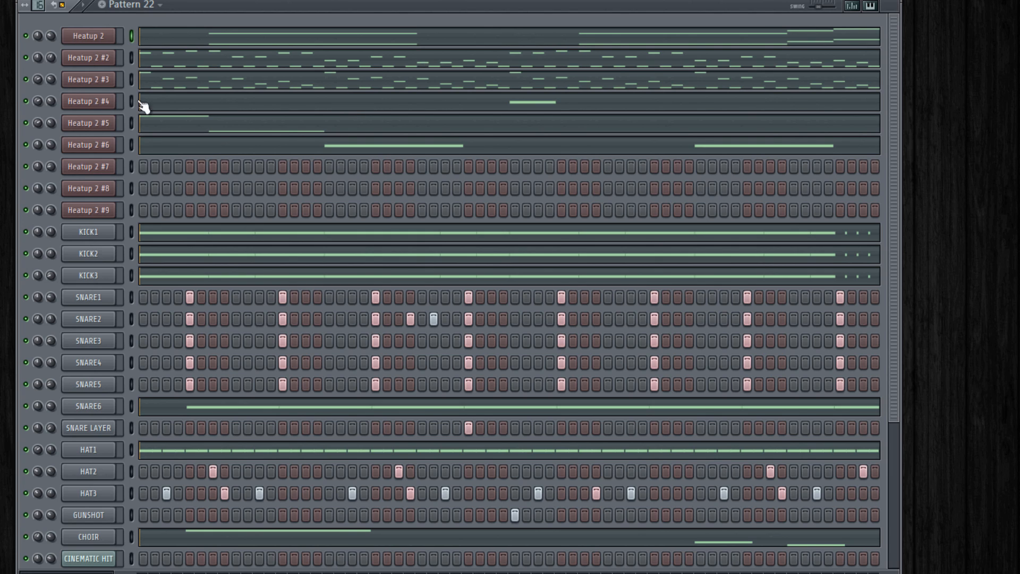
Copy the data of all channels from Pattern 22 and paste it into the empty Pattern 23
{"action": "right_click", "coordinate": [132, 79]}
{"action": "left_click", "coordinate": [102, 4]}
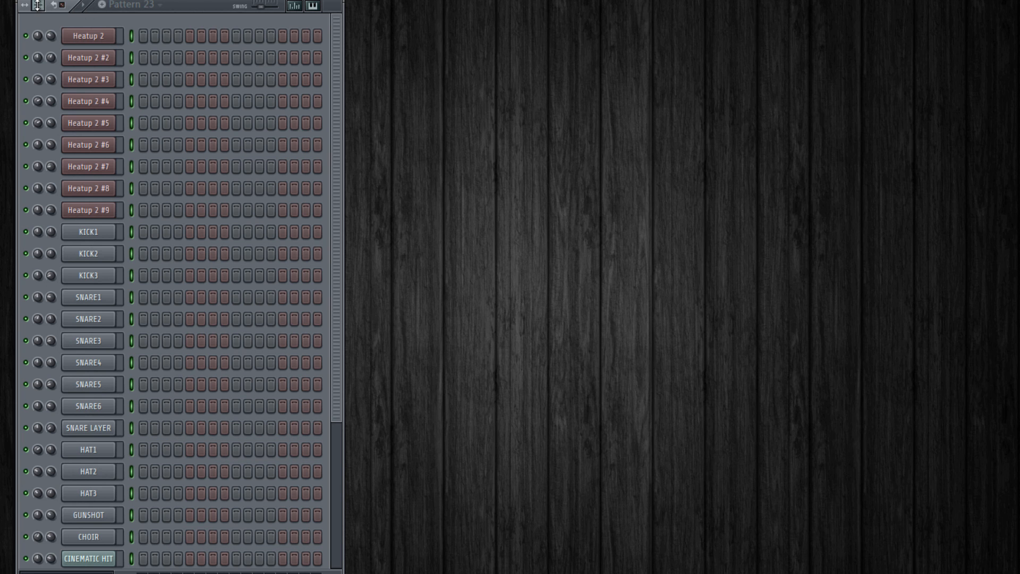
{"action": "left_click_drag", "start_coordinate": [38, 4], "coordinate": [38, 1]}
{"action": "left_click", "coordinate": [62, 6]}
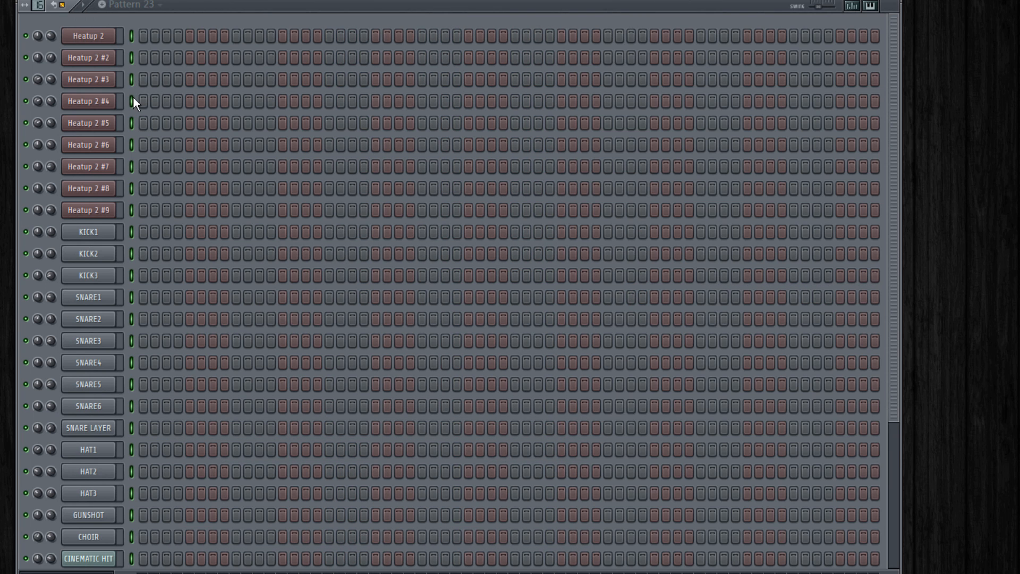
{"action": "key", "text": "ctrl+v"}
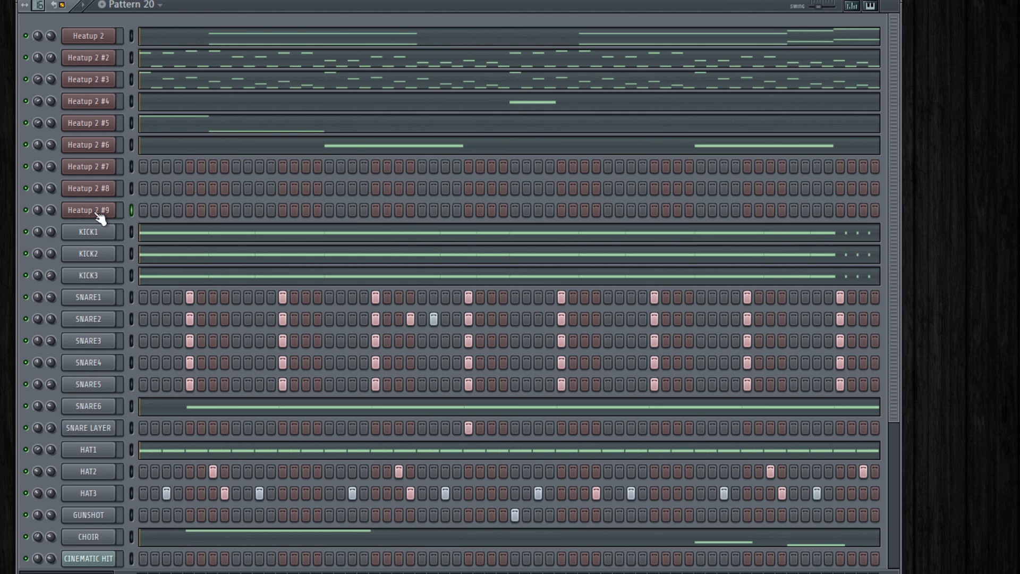
Check the AGGRO [01] lead preset in Heatup 2 #9, close the instrument, and open the channel's piano roll
{"action": "left_click", "coordinate": [98, 212]}
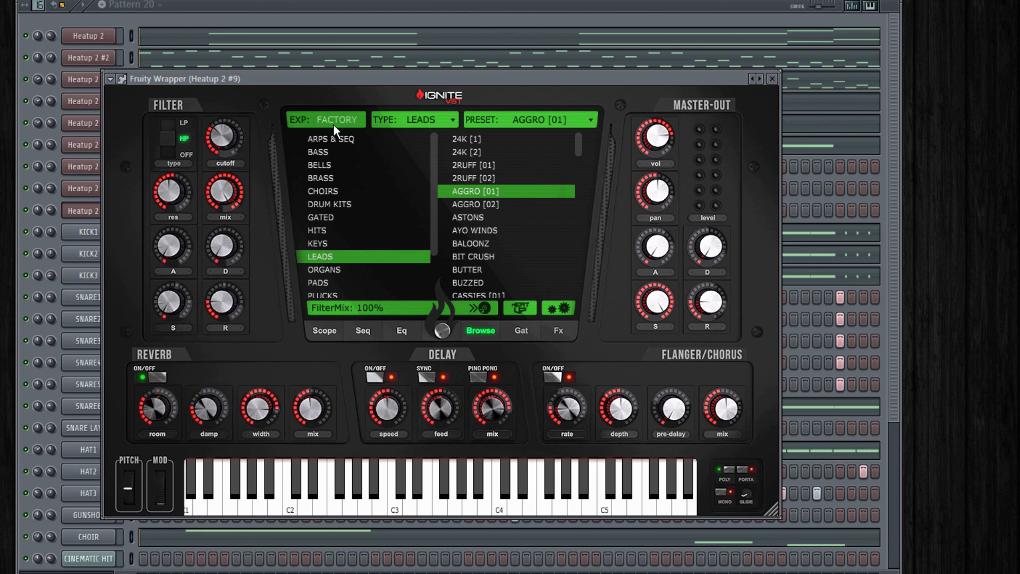
{"action": "left_click", "coordinate": [772, 78]}
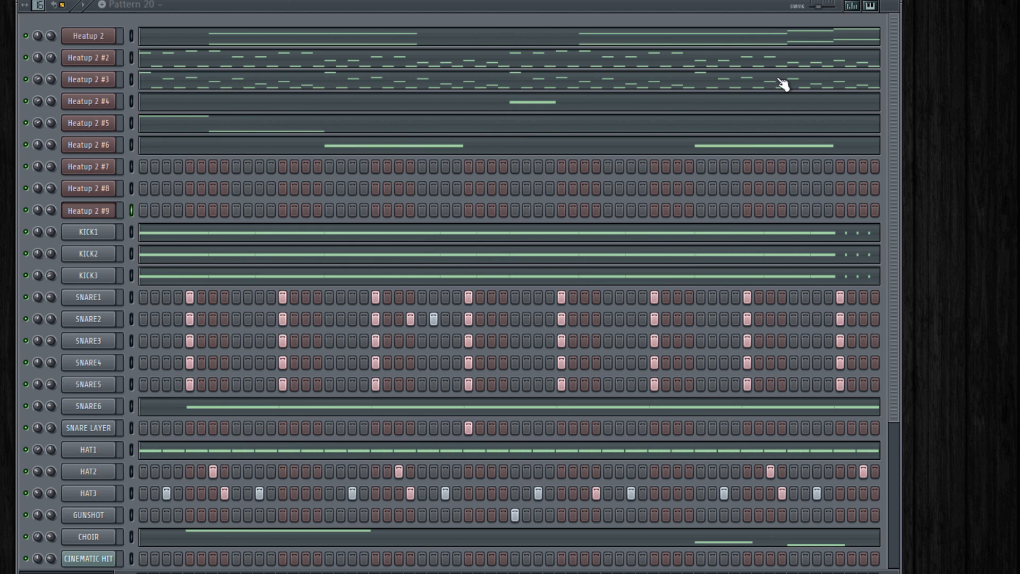
{"action": "right_click", "coordinate": [109, 211]}
{"action": "left_click", "coordinate": [184, 209]}
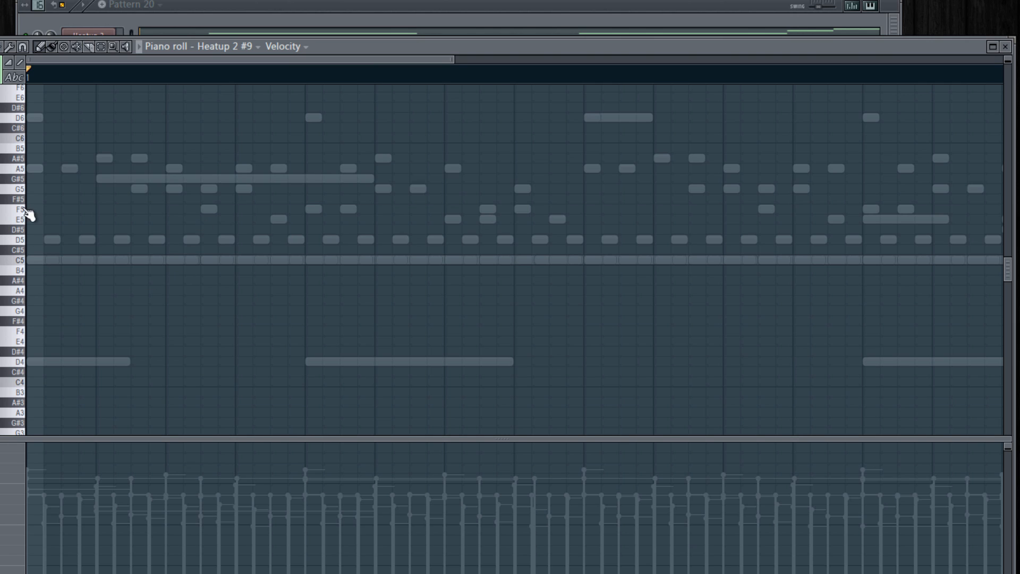
In Pattern 23, draw consecutive Heatup 2 #9 notes F4, a longer F3, and C#4 from the pattern's start
{"action": "scroll", "coordinate": [53, 329], "scroll_direction": "down", "scroll_amount": 1}
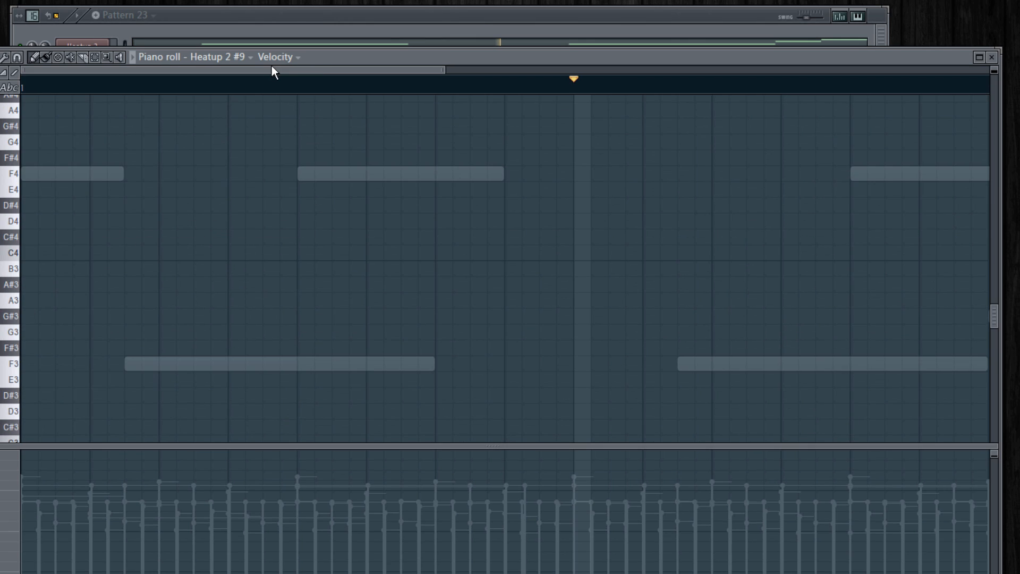
{"action": "left_click_drag", "start_coordinate": [314, 57], "coordinate": [315, 40]}
{"action": "left_click", "coordinate": [36, 156], "text": "ctrl"}
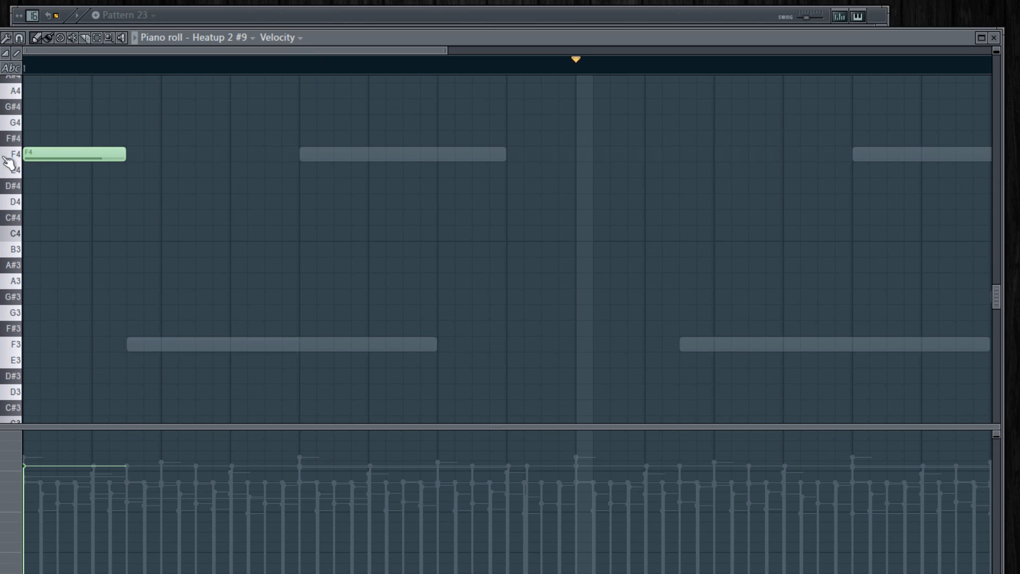
{"action": "left_click", "coordinate": [132, 345], "text": "ctrl"}
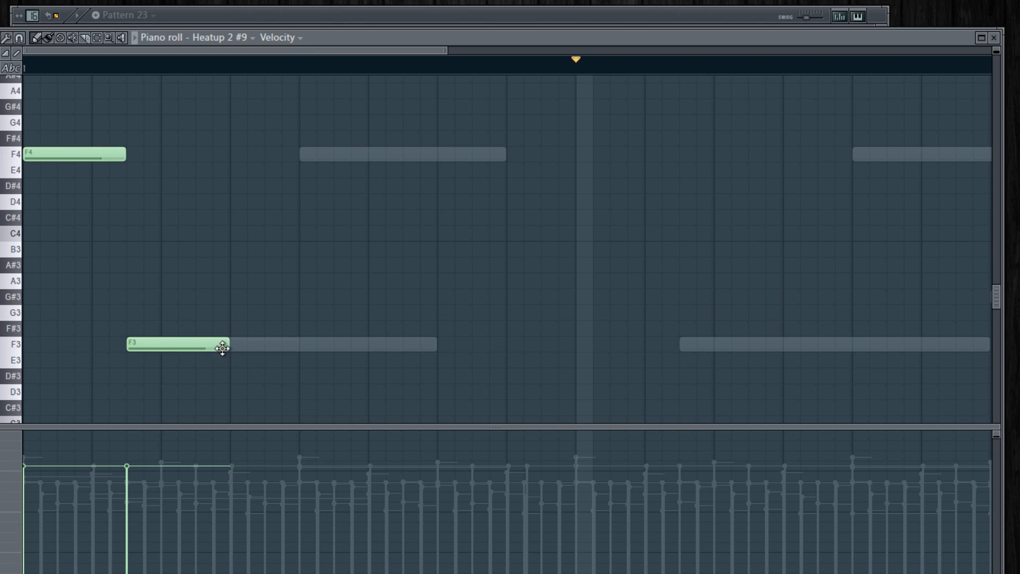
{"action": "left_click_drag", "start_coordinate": [226, 344], "coordinate": [289, 357]}
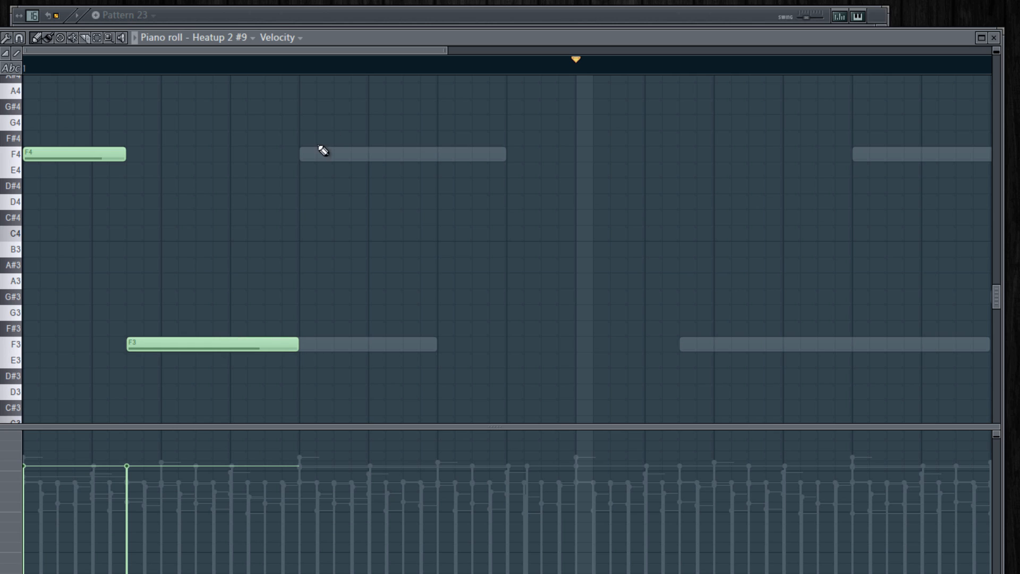
{"action": "left_click", "coordinate": [340, 234]}
{"action": "left_click_drag", "start_coordinate": [342, 234], "coordinate": [325, 220]}
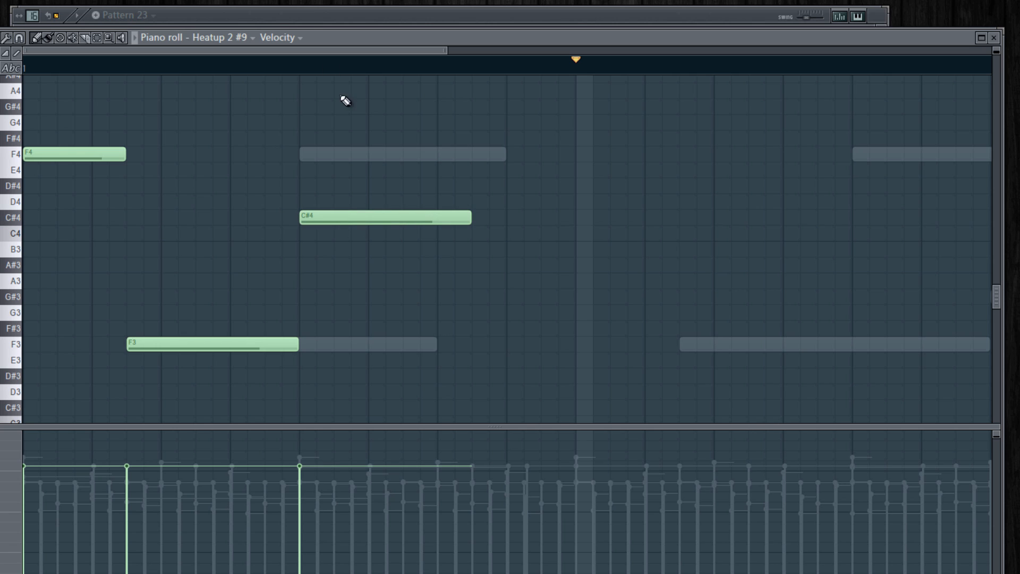
Play back the new Heatup 2 #9 notes and shorten the C#4 note to the length of the F4 note
{"action": "left_click", "coordinate": [351, 1]}
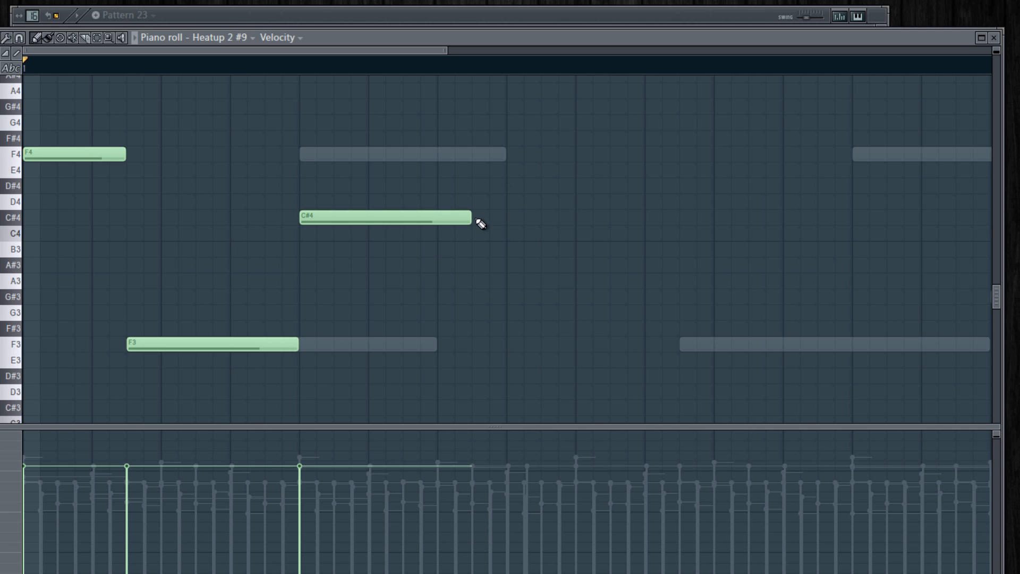
{"action": "key", "text": "space"}
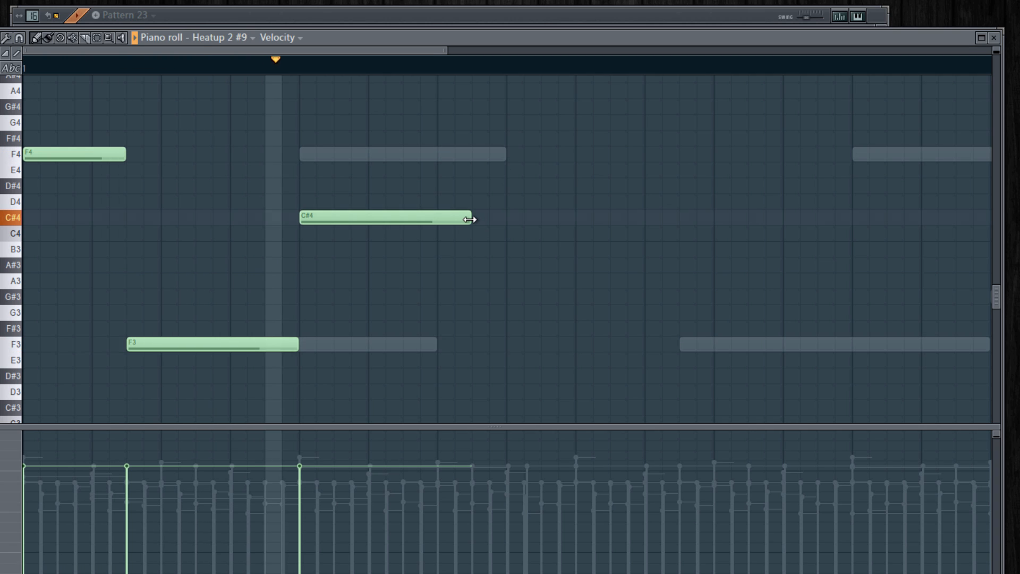
{"action": "key", "text": "space"}
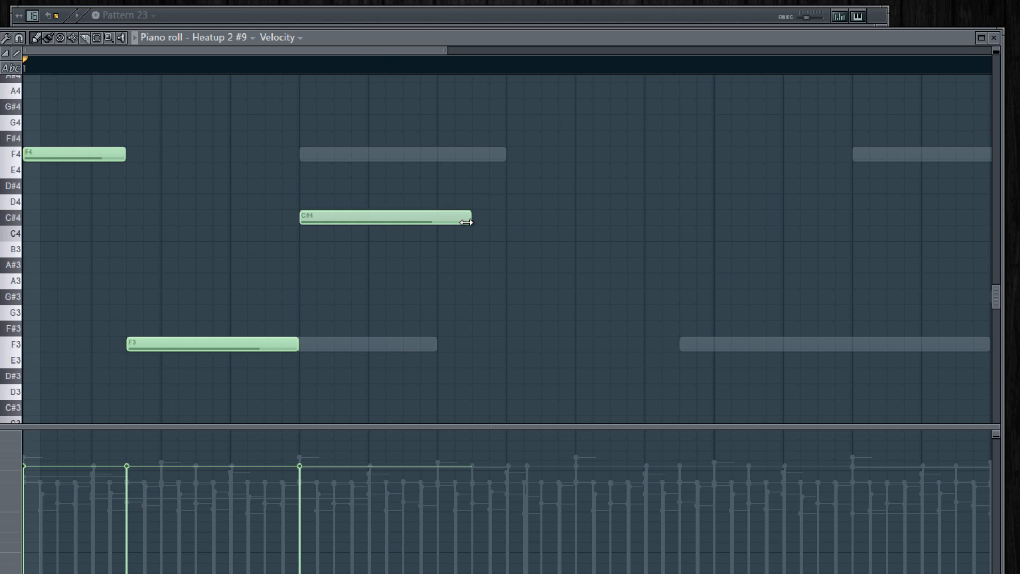
{"action": "left_click_drag", "start_coordinate": [466, 222], "coordinate": [400, 223]}
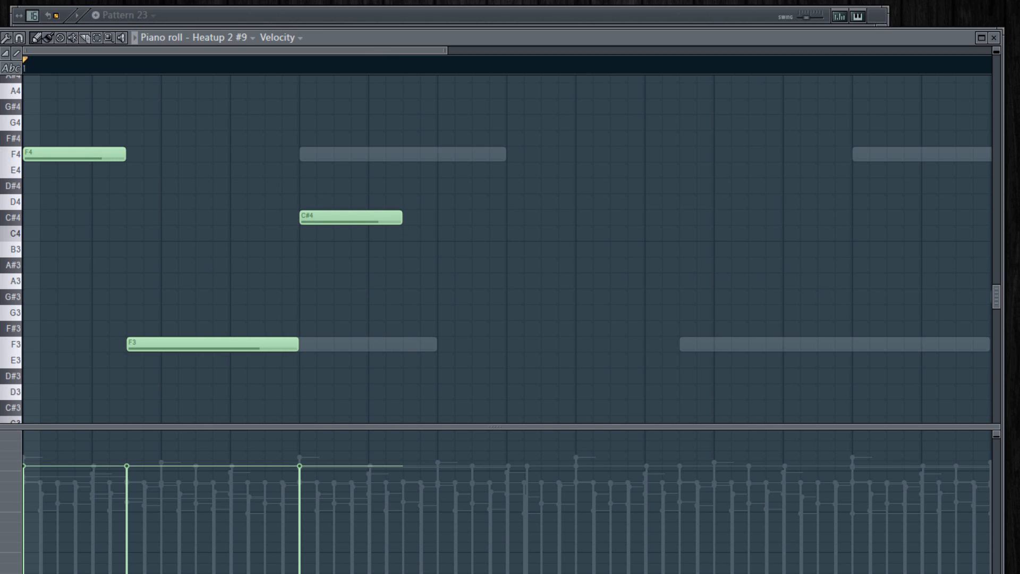
Continue the Heatup 2 #9 melody after C#4 with an equally long C4 and short A#3 and G#3 notes
{"action": "left_click", "coordinate": [409, 238]}
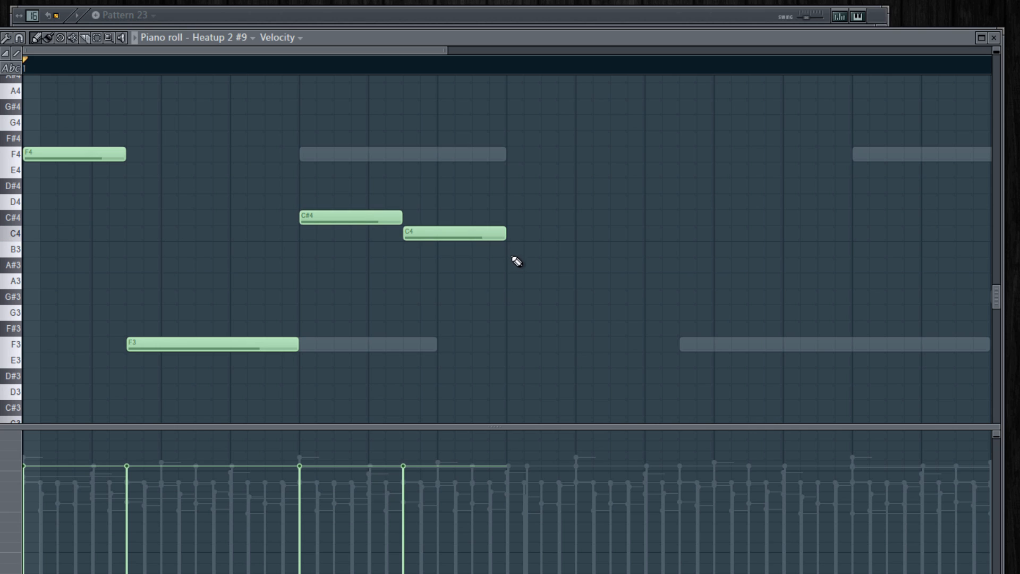
{"action": "left_click_drag", "start_coordinate": [513, 282], "coordinate": [514, 266]}
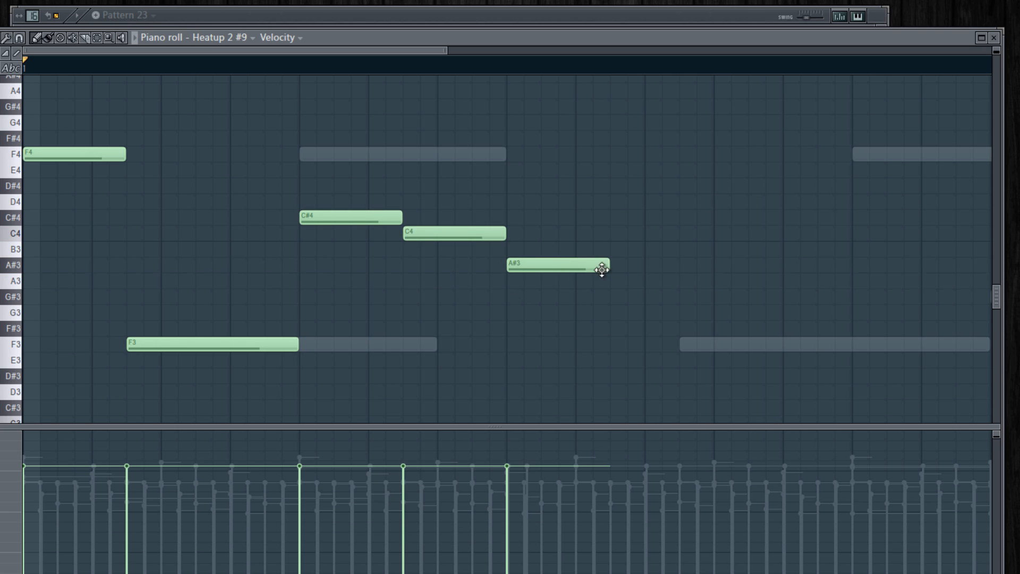
{"action": "left_click_drag", "start_coordinate": [608, 267], "coordinate": [547, 302]}
{"action": "left_click", "coordinate": [550, 283]}
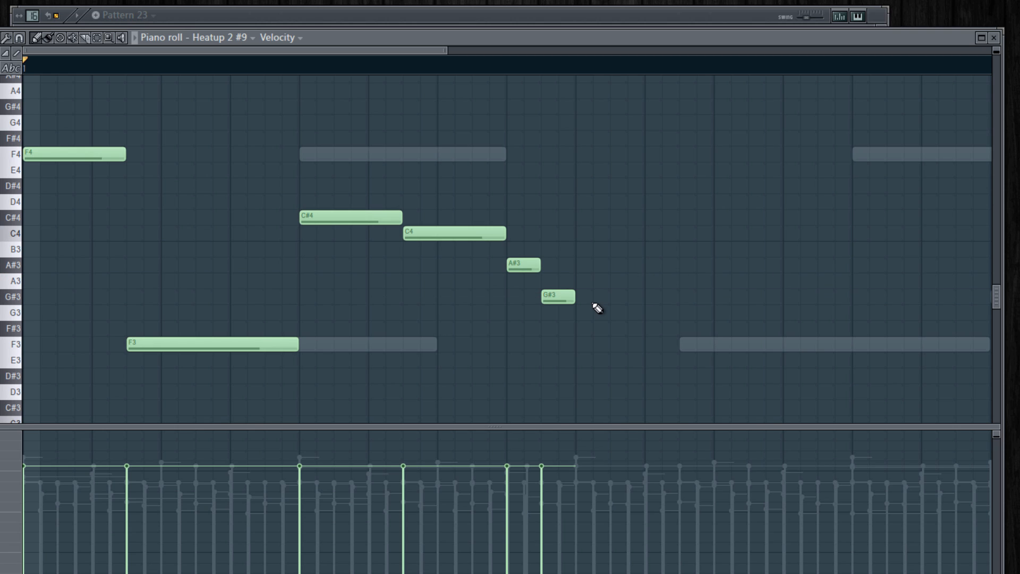
Try F3 and D#3 after the short G#3, replace them with a long C#3 note, and play back the melody
{"action": "left_click", "coordinate": [618, 349]}
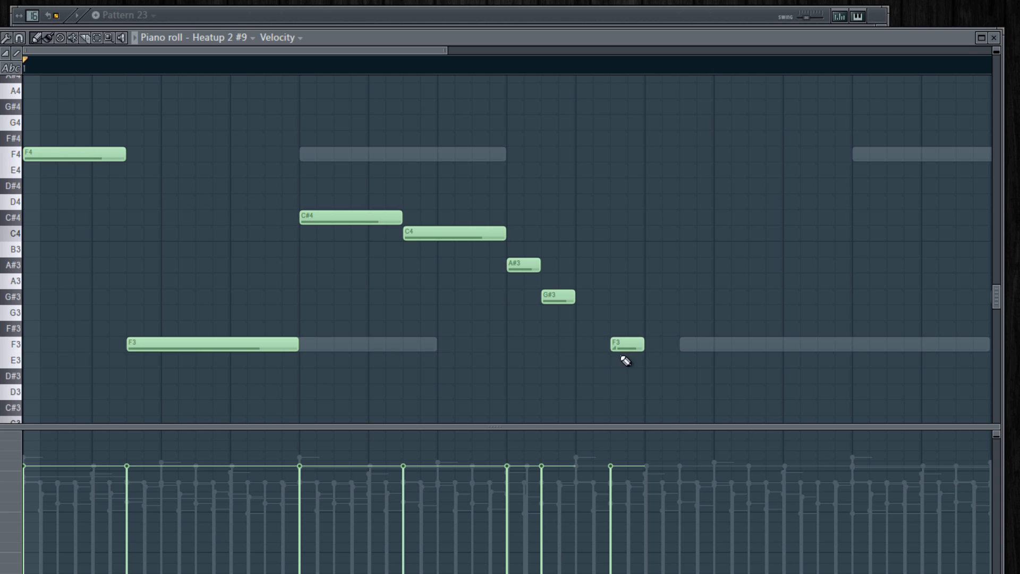
{"action": "right_click", "coordinate": [629, 344]}
{"action": "left_click", "coordinate": [584, 378]}
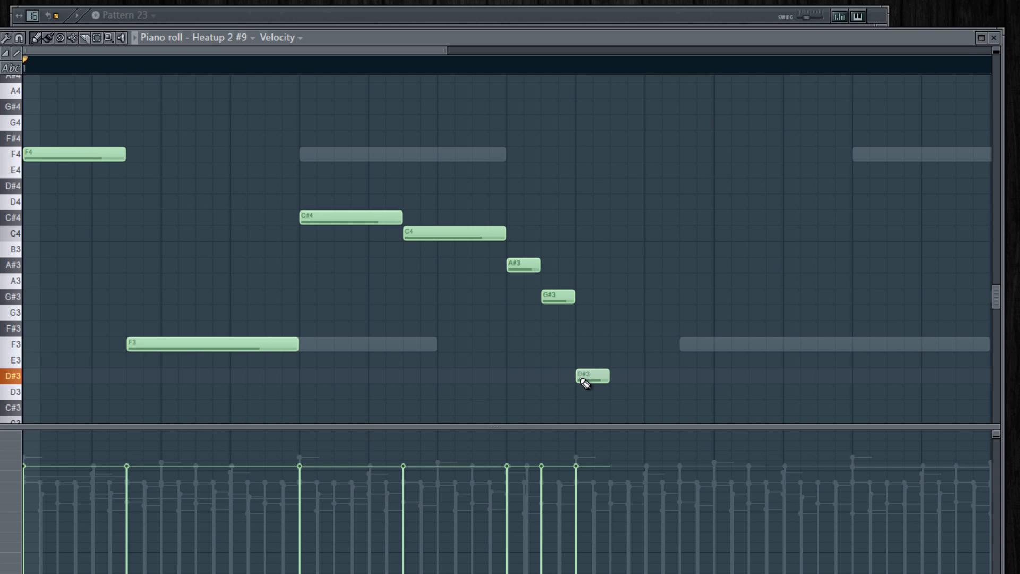
{"action": "scroll", "coordinate": [591, 380], "scroll_direction": "down", "scroll_amount": 2}
{"action": "left_click_drag", "start_coordinate": [583, 334], "coordinate": [608, 360]}
{"action": "right_click", "coordinate": [589, 363]}
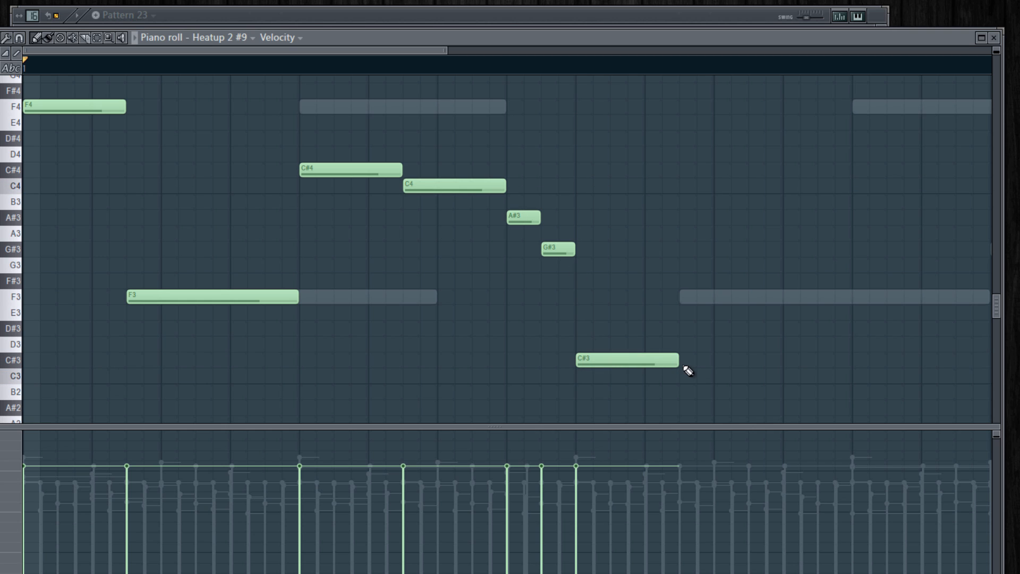
{"action": "left_click_drag", "start_coordinate": [682, 366], "coordinate": [856, 371]}
{"action": "scroll", "coordinate": [581, 355], "scroll_direction": "down", "scroll_amount": 4}
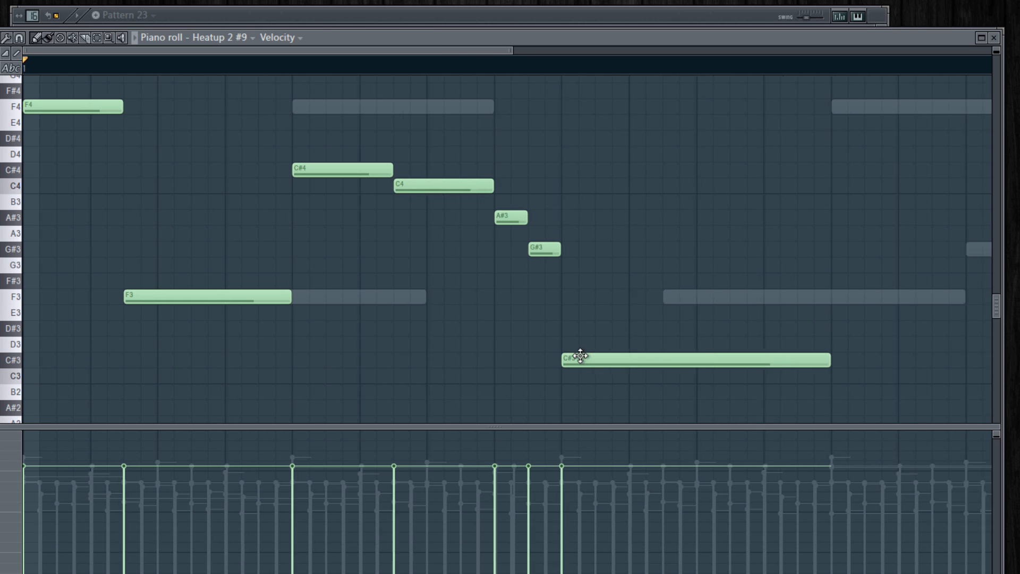
{"action": "key", "text": "space"}
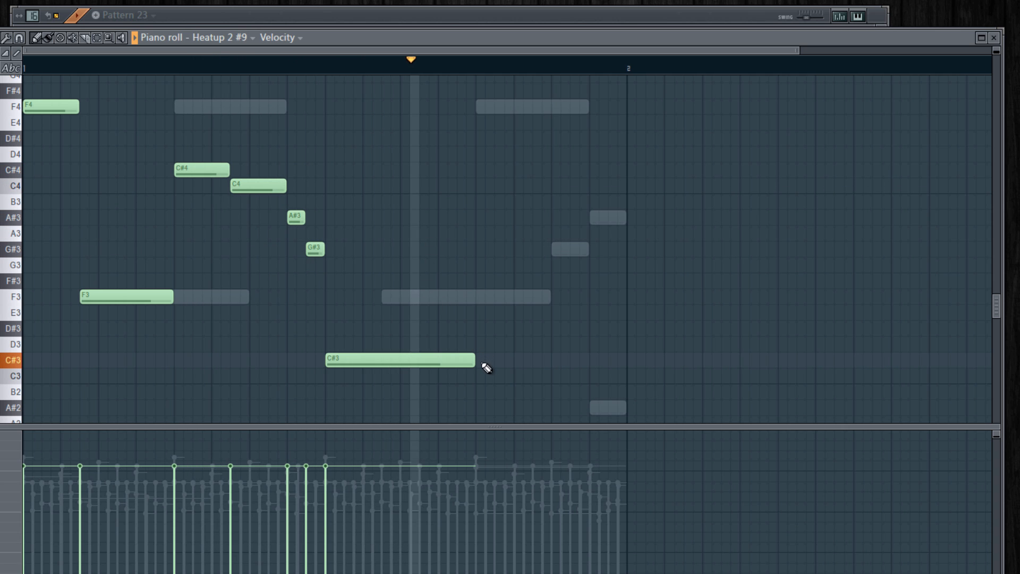
{"action": "key", "text": "space"}
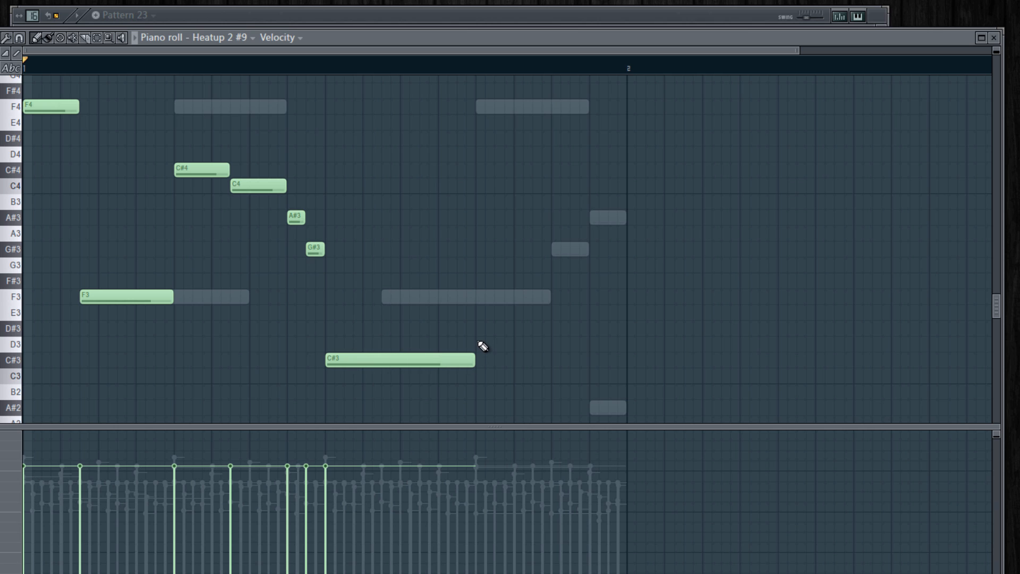
Finish the bar with a D#3 note after C#3, followed by shorter G#3 and A#3 notes, and play it back
{"action": "left_click_drag", "start_coordinate": [483, 346], "coordinate": [481, 320]}
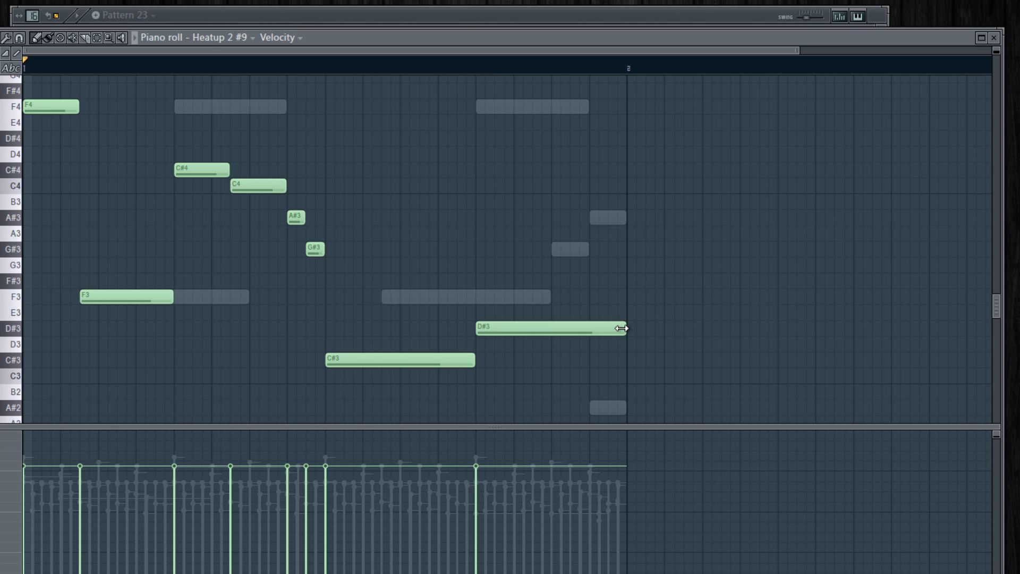
{"action": "left_click_drag", "start_coordinate": [622, 329], "coordinate": [549, 333]}
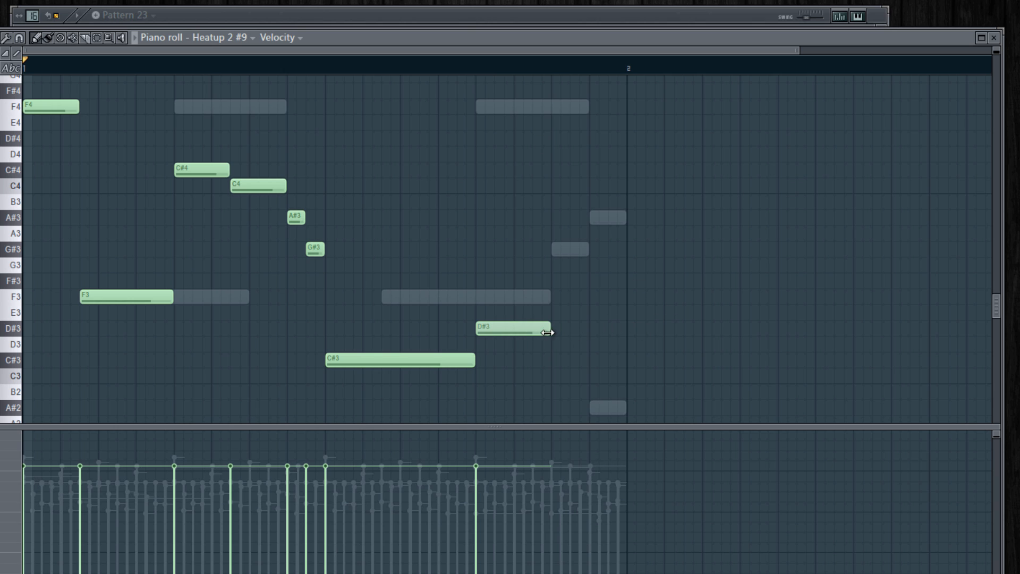
{"action": "left_click", "coordinate": [556, 254]}
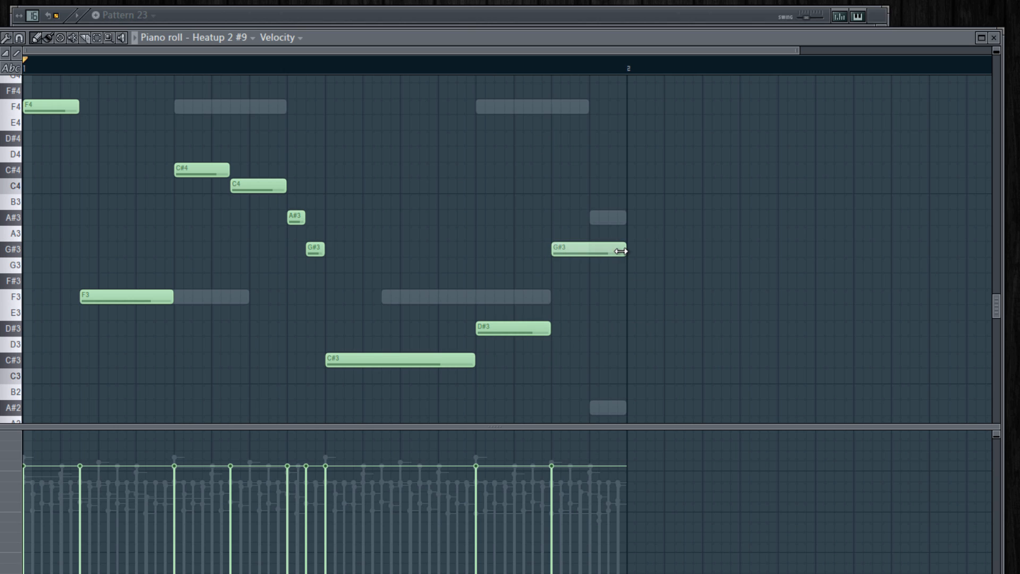
{"action": "left_click_drag", "start_coordinate": [607, 252], "coordinate": [592, 252]}
{"action": "left_click", "coordinate": [592, 219]}
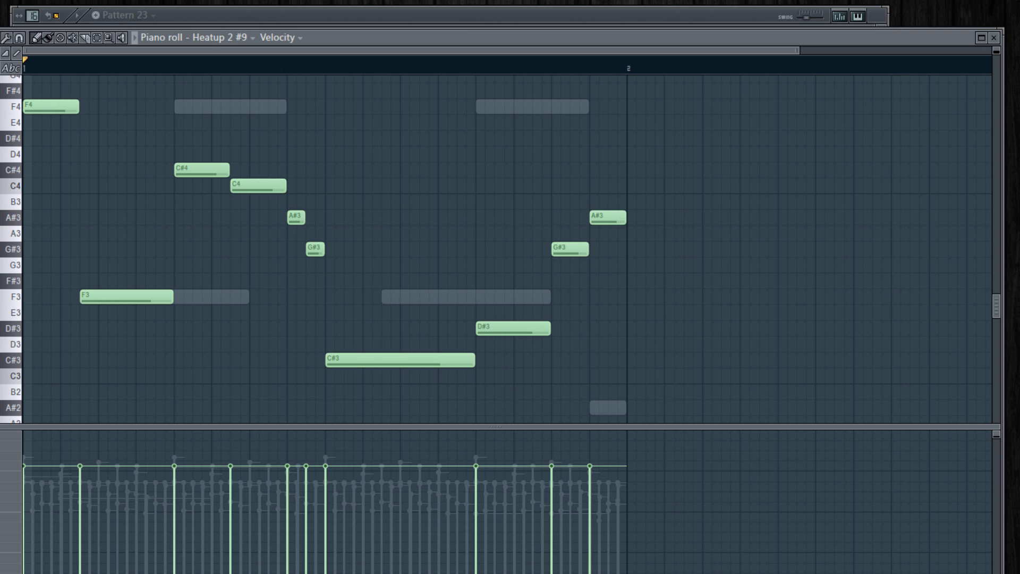
{"action": "key", "text": "space"}
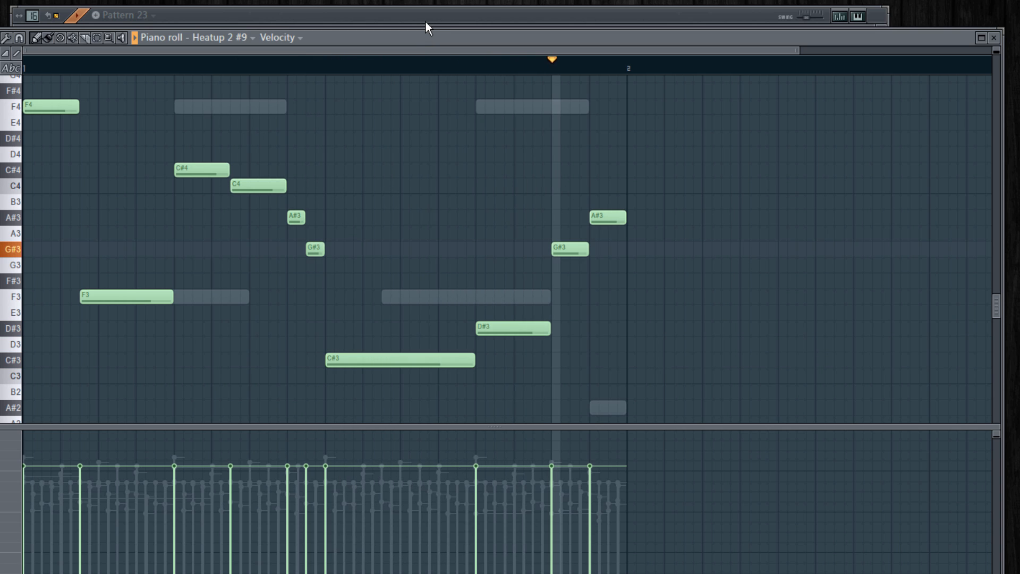
Delete the closing G#3 and A#3 notes and extend D#3 to the end of the bar
{"action": "right_click", "coordinate": [586, 247]}
{"action": "right_click", "coordinate": [601, 218]}
{"action": "left_click_drag", "start_coordinate": [549, 328], "coordinate": [621, 331]}
{"action": "key", "text": "space"}
Replace the Heatup 2 #6 notes in Pattern 23 with the Heatup 2 #9 melody and delete its opening F4 and F3
{"action": "left_click", "coordinate": [326, 13]}
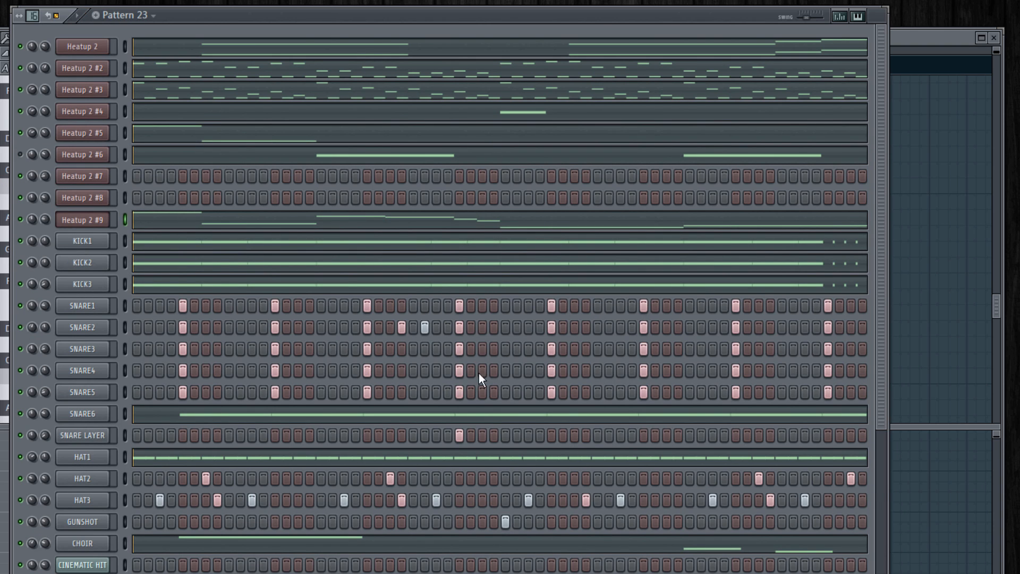
{"action": "scroll", "coordinate": [478, 361], "scroll_direction": "down", "scroll_amount": 1}
{"action": "scroll", "coordinate": [483, 385], "scroll_direction": "down", "scroll_amount": 2}
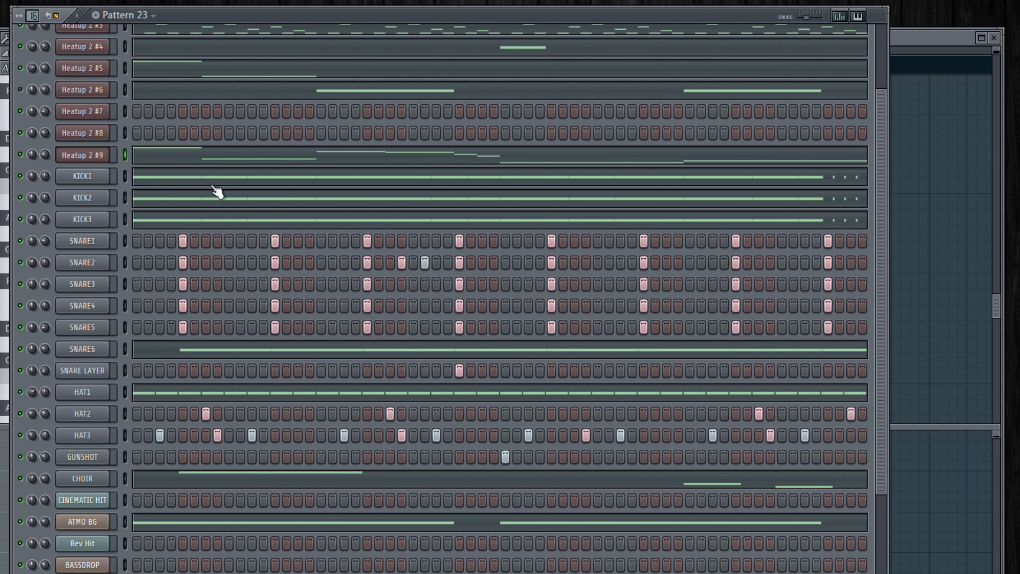
{"action": "scroll", "coordinate": [210, 189], "scroll_direction": "up", "scroll_amount": 3}
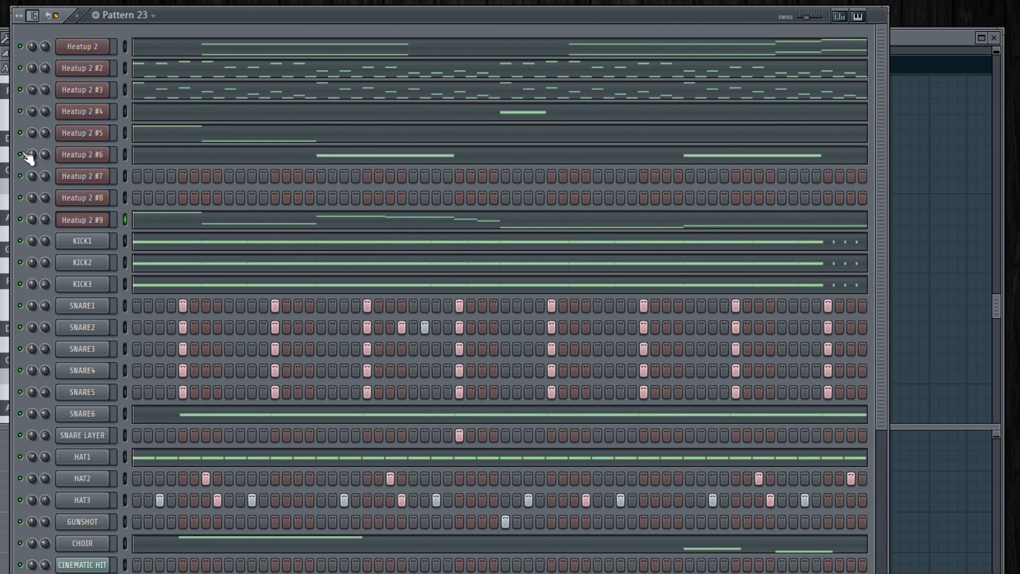
{"action": "left_click", "coordinate": [125, 155]}
{"action": "left_click", "coordinate": [190, 158]}
{"action": "right_click", "coordinate": [100, 133]}
{"action": "right_click", "coordinate": [154, 307]}
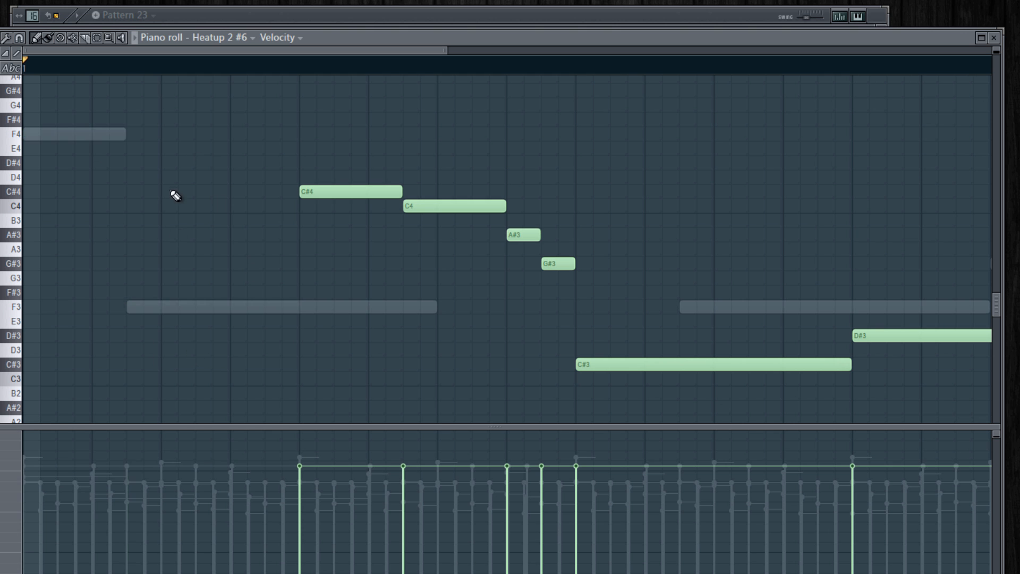
Audition the copied Heatup 2 #6 melody and transpose all its notes up one octave
{"action": "scroll", "coordinate": [191, 185], "scroll_direction": "down", "scroll_amount": 5}
{"action": "scroll", "coordinate": [212, 186], "scroll_direction": "down", "scroll_amount": 4}
{"action": "scroll", "coordinate": [207, 212], "scroll_direction": "up", "scroll_amount": 7}
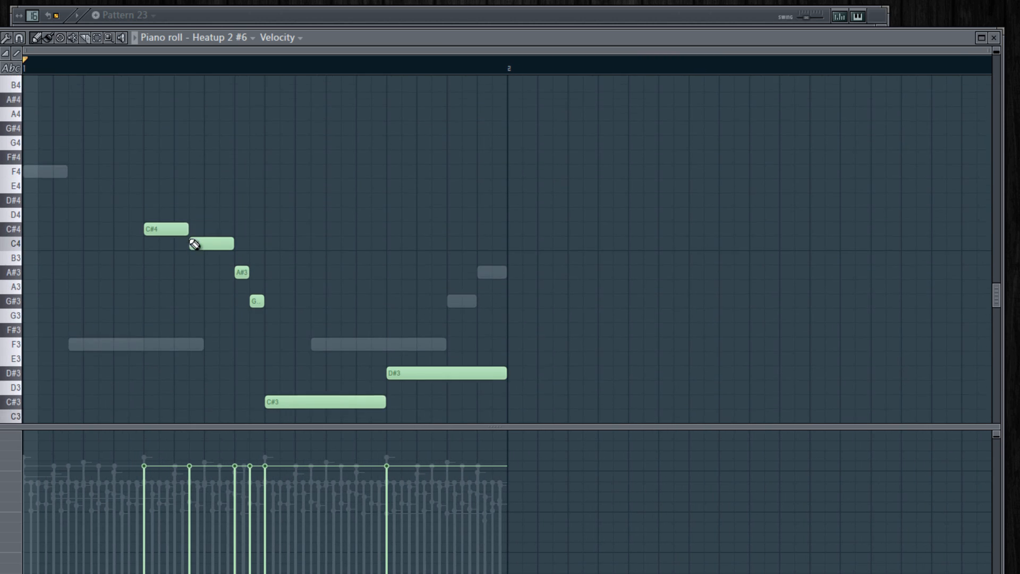
{"action": "scroll", "coordinate": [195, 252], "scroll_direction": "down", "scroll_amount": 2}
{"action": "left_click", "coordinate": [14, 192]}
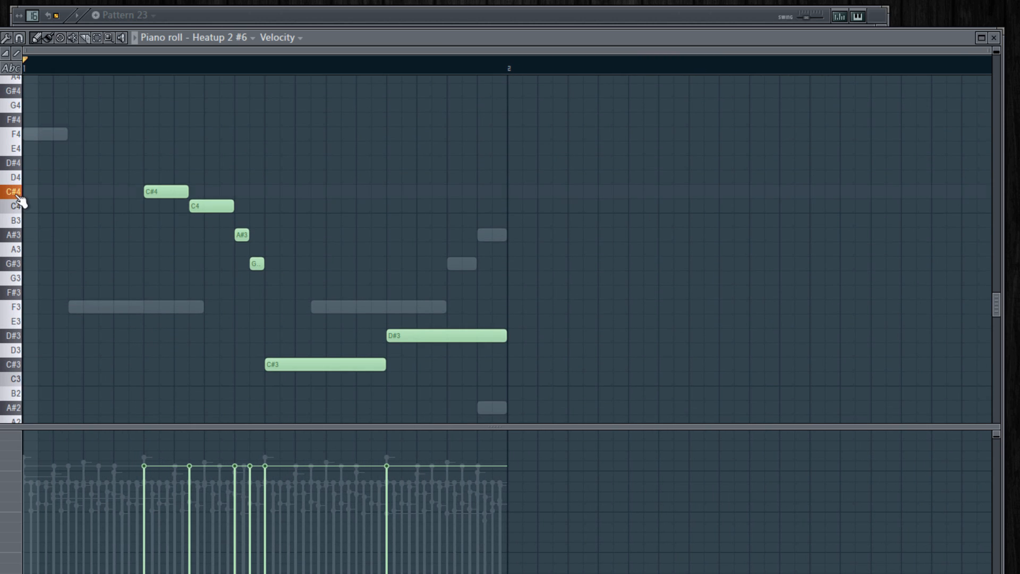
{"action": "key", "text": "space"}
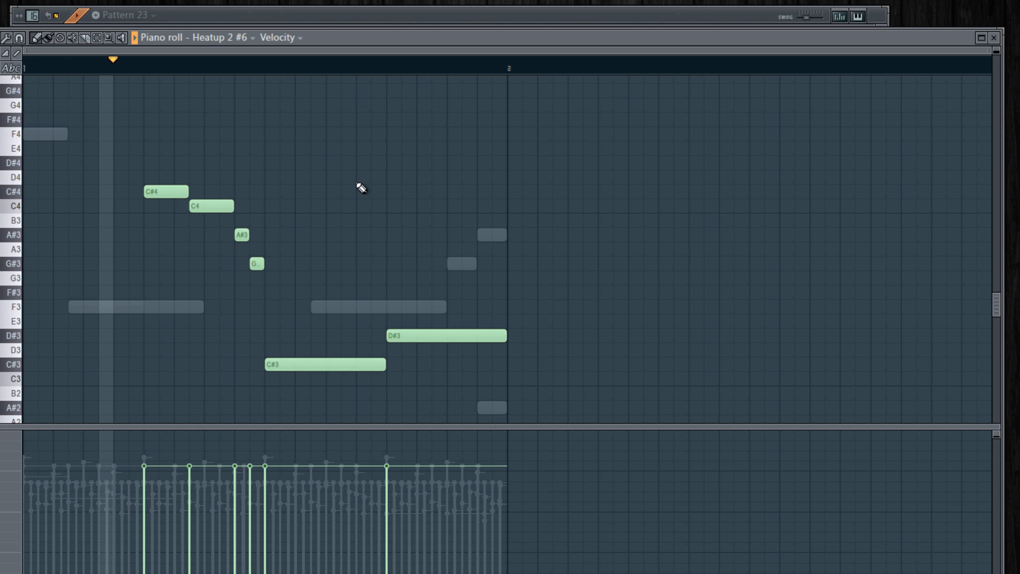
{"action": "key", "text": "space"}
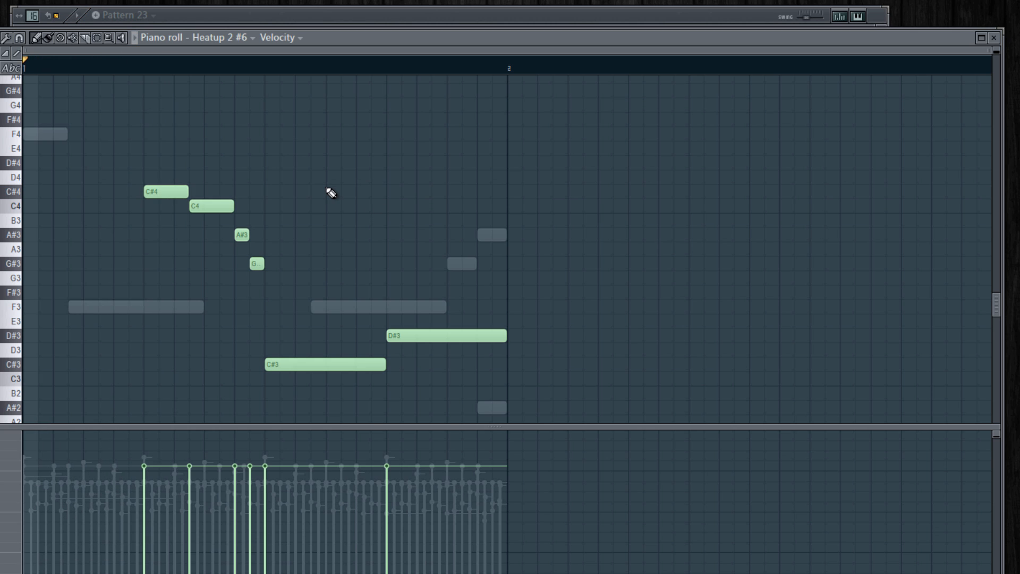
{"action": "key", "text": "ctrl+a"}
{"action": "key", "text": "ctrl+Up"}
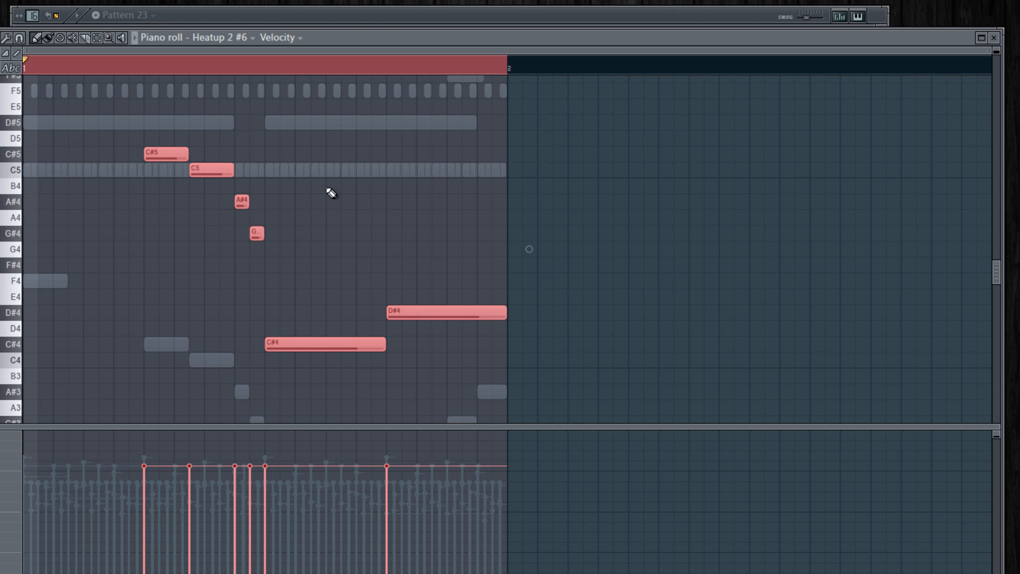
Play back Pattern 23 with the raised Heatup 2 #6 notes and close the piano roll
{"action": "key", "text": "space"}
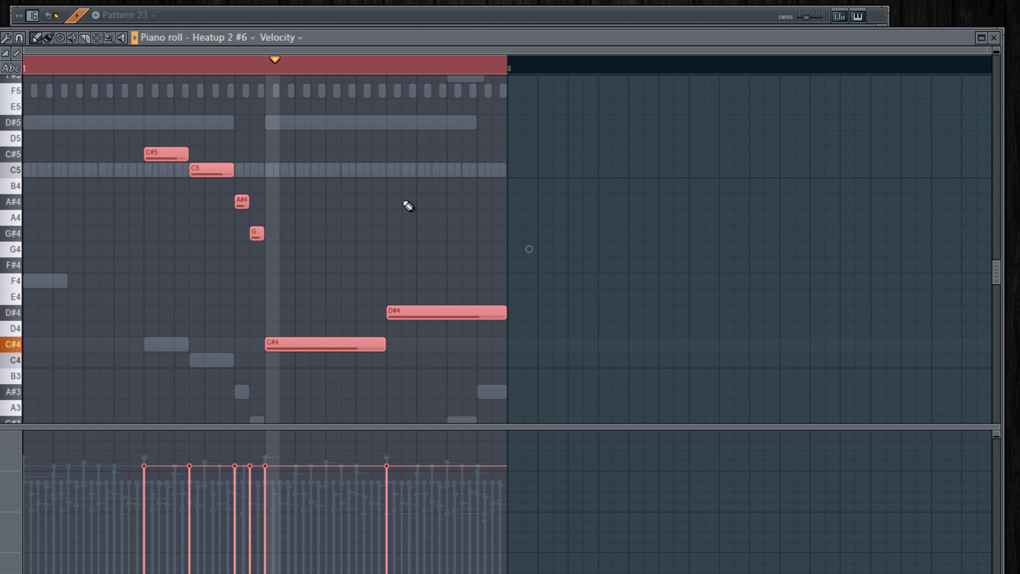
{"action": "left_click", "coordinate": [993, 38]}
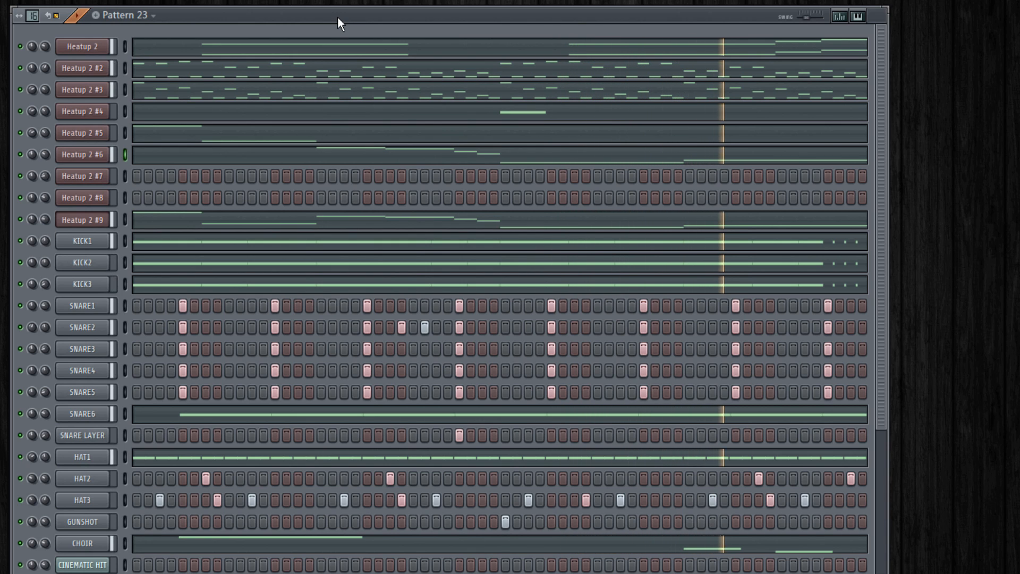
{"action": "key", "text": "space"}
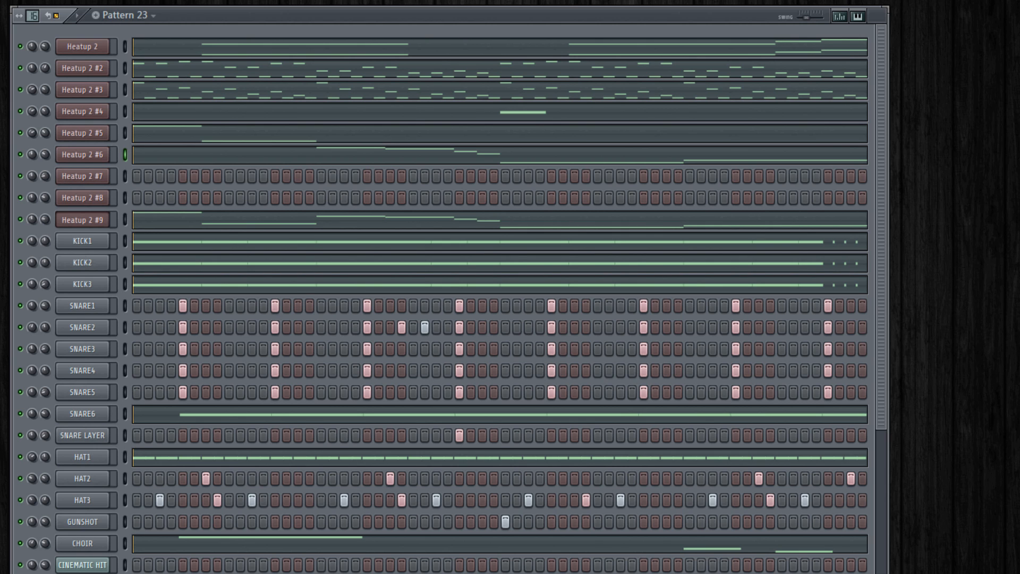
Open the playlist, widen its window, and examine the song arrangement up to about bar 37
{"action": "key", "text": "F5"}
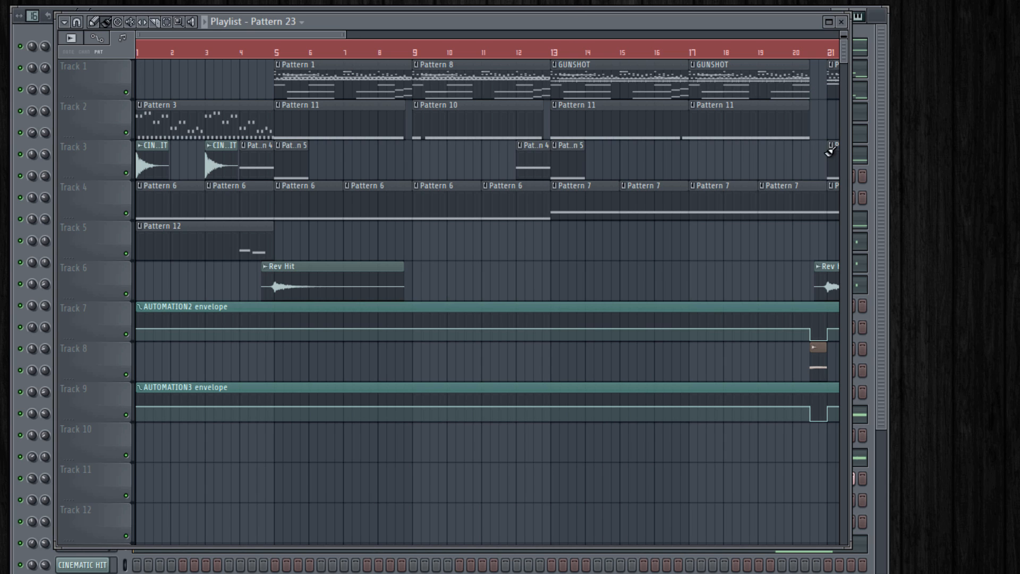
{"action": "left_click_drag", "start_coordinate": [860, 164], "coordinate": [935, 169]}
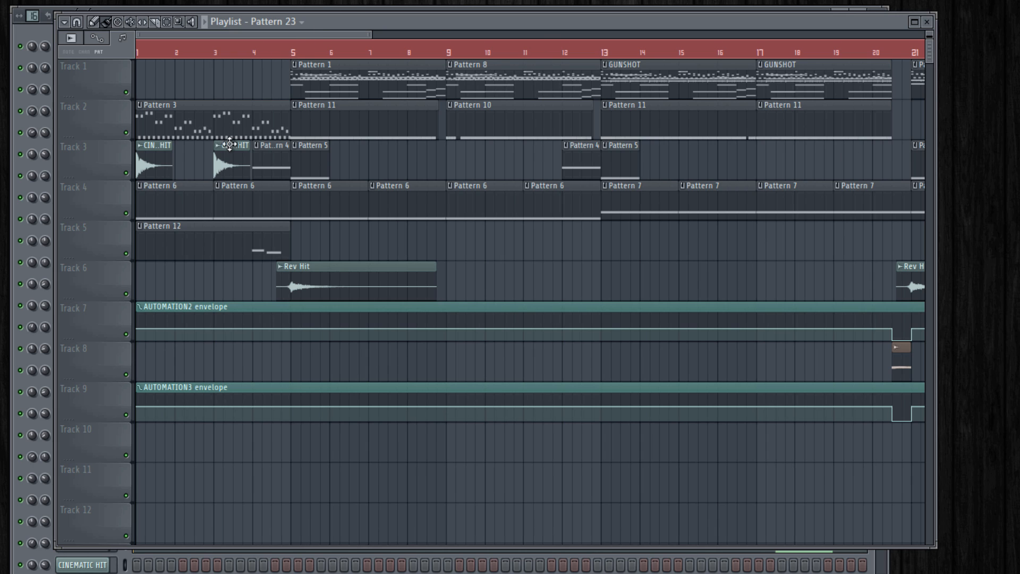
{"action": "left_click_drag", "start_coordinate": [244, 36], "coordinate": [200, 34]}
{"action": "left_click_drag", "start_coordinate": [292, 35], "coordinate": [430, 35]}
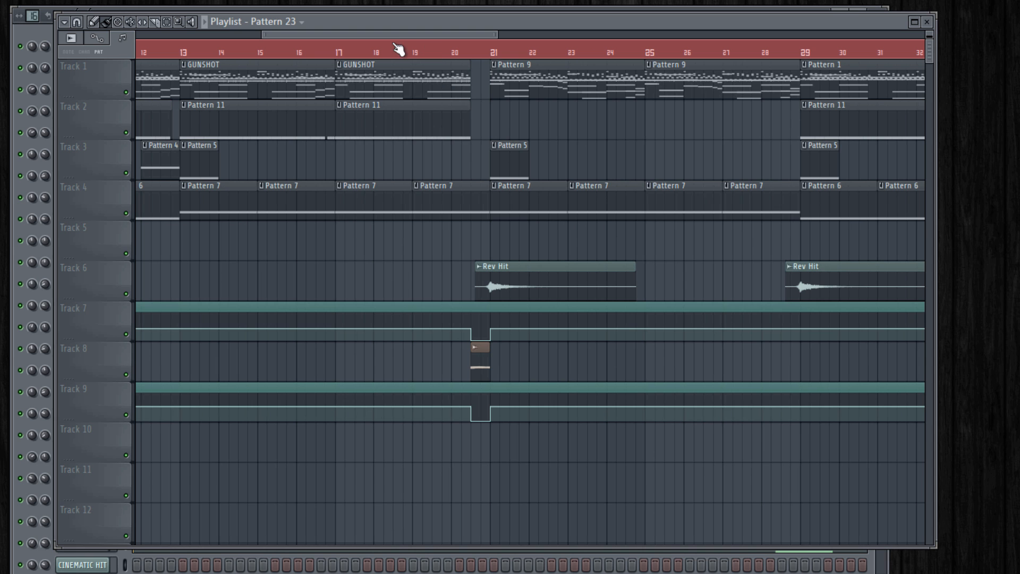
{"action": "left_click_drag", "start_coordinate": [395, 33], "coordinate": [457, 32]}
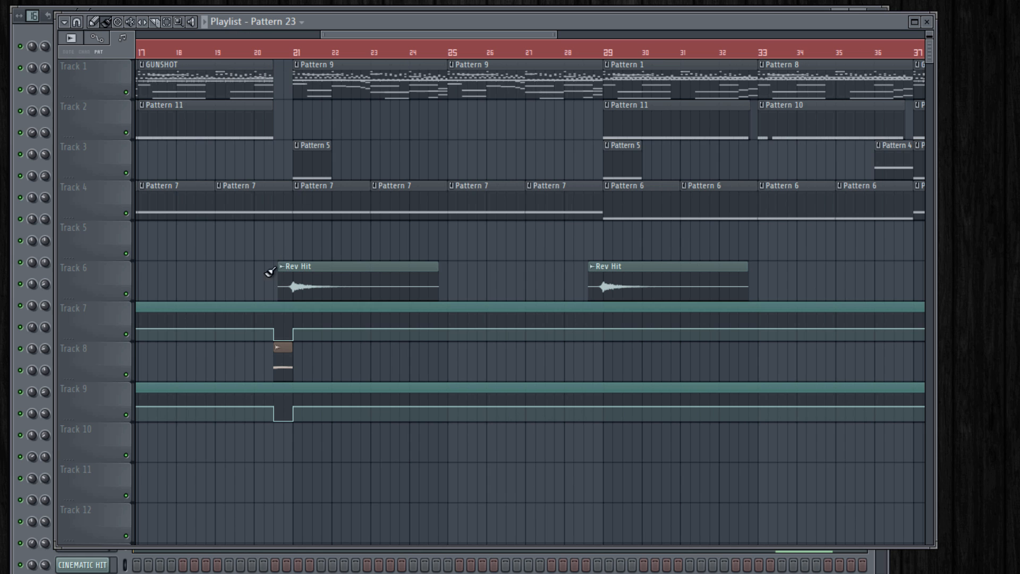
{"action": "left_click_drag", "start_coordinate": [380, 31], "coordinate": [306, 30]}
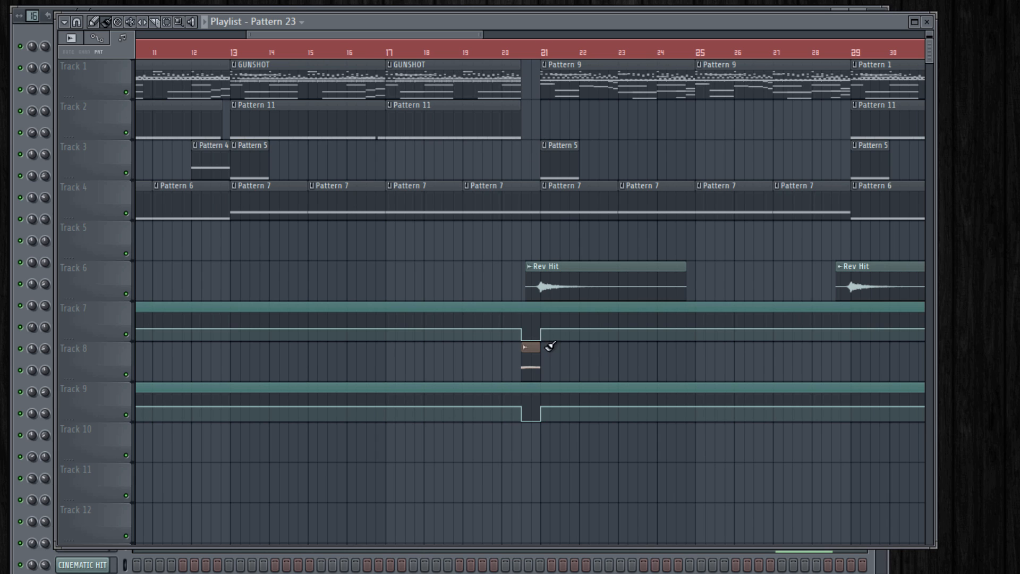
Play back the arrangement from bar 17 through the Pattern 9 section and into the returning Pattern 1 section
{"action": "left_click", "coordinate": [391, 53]}
{"action": "key", "text": "space"}
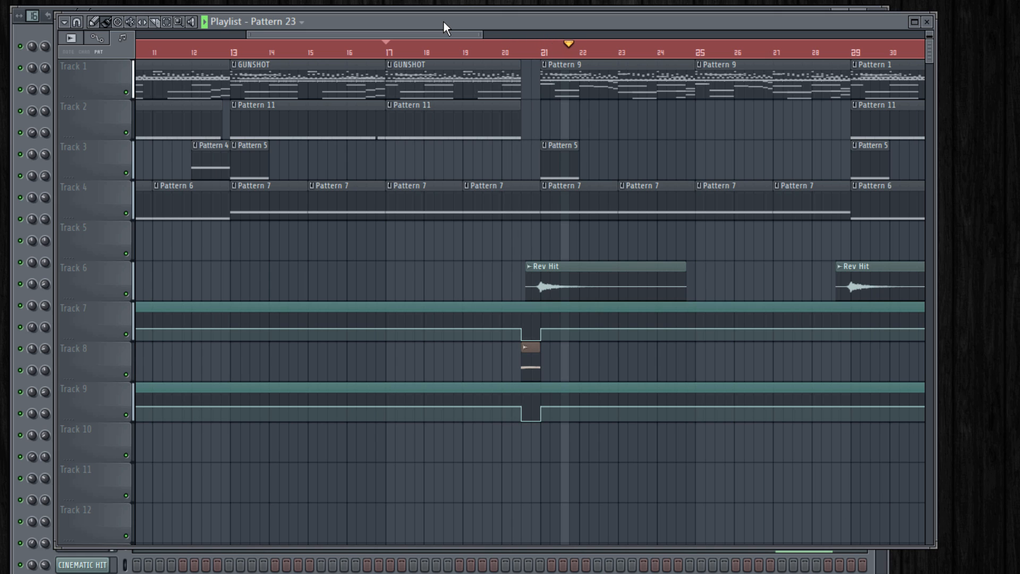
{"action": "left_click_drag", "start_coordinate": [449, 33], "coordinate": [535, 34]}
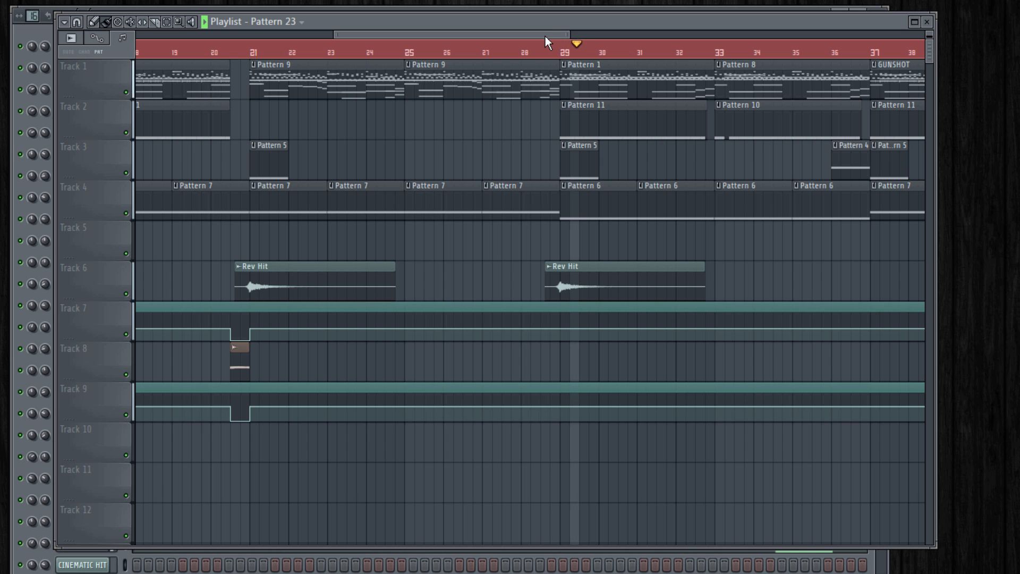
{"action": "left_click_drag", "start_coordinate": [545, 36], "coordinate": [589, 34]}
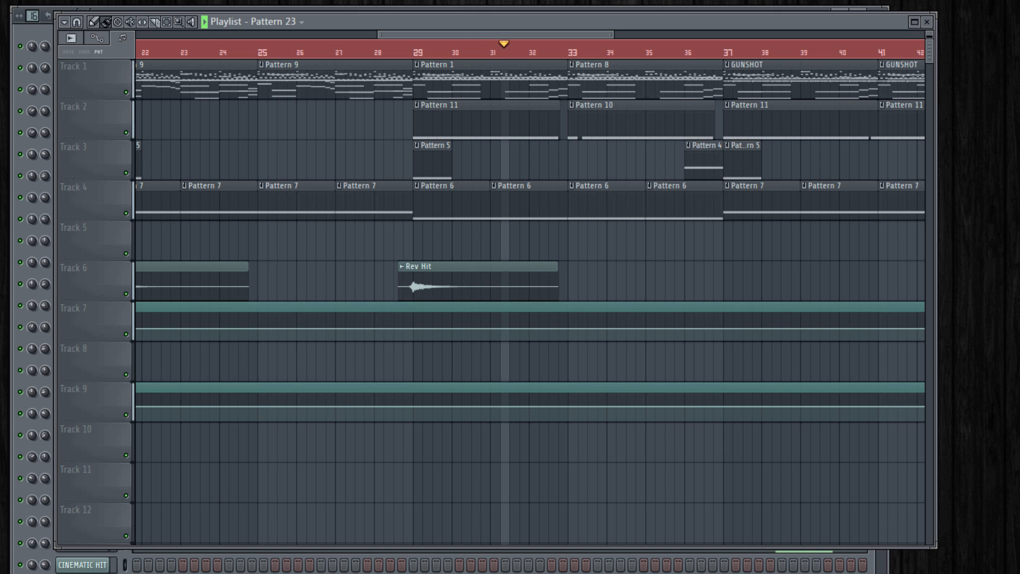
{"action": "key", "text": "space"}
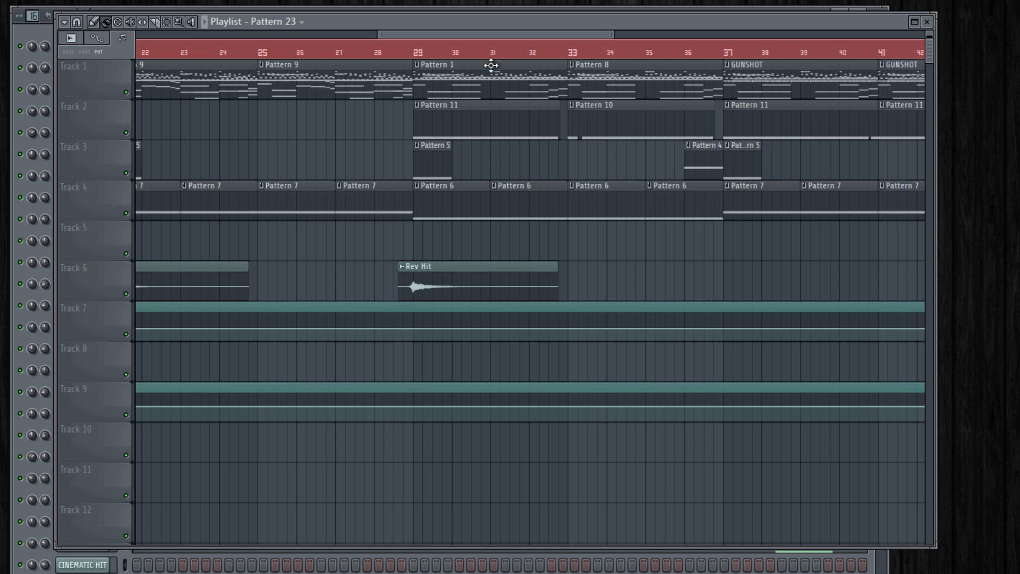
Examine the earlier part of the arrangement from about bar 7 to bar 27, then close the playlist
{"action": "left_click_drag", "start_coordinate": [479, 32], "coordinate": [318, 38]}
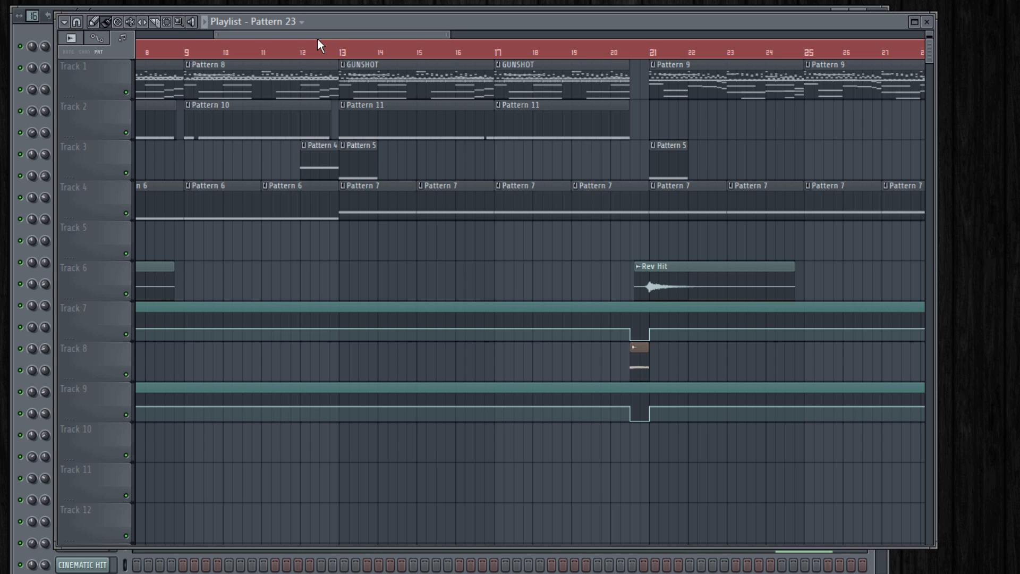
{"action": "left_click_drag", "start_coordinate": [317, 39], "coordinate": [304, 33]}
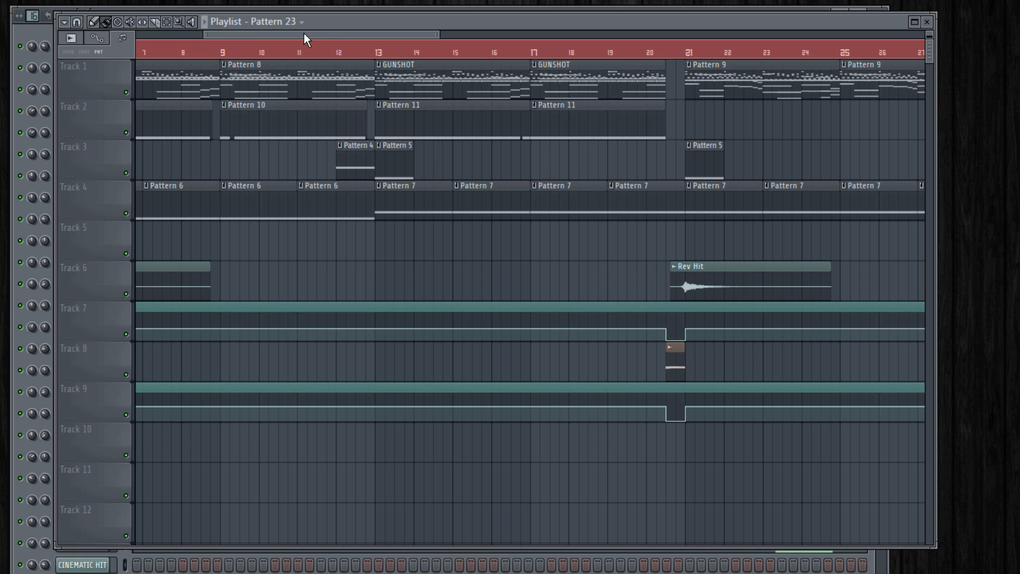
{"action": "left_click_drag", "start_coordinate": [333, 26], "coordinate": [353, 37]}
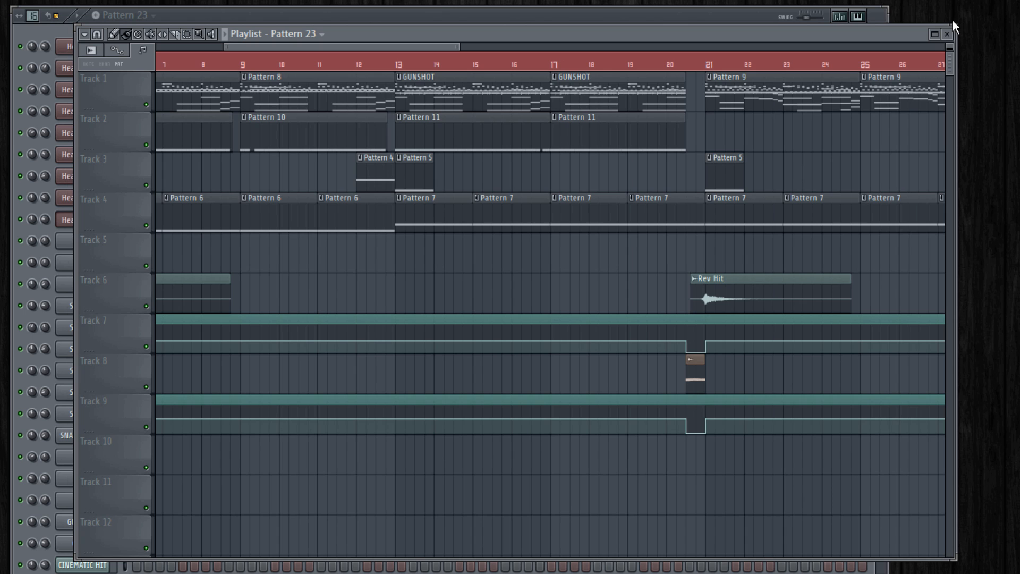
{"action": "left_click", "coordinate": [951, 34]}
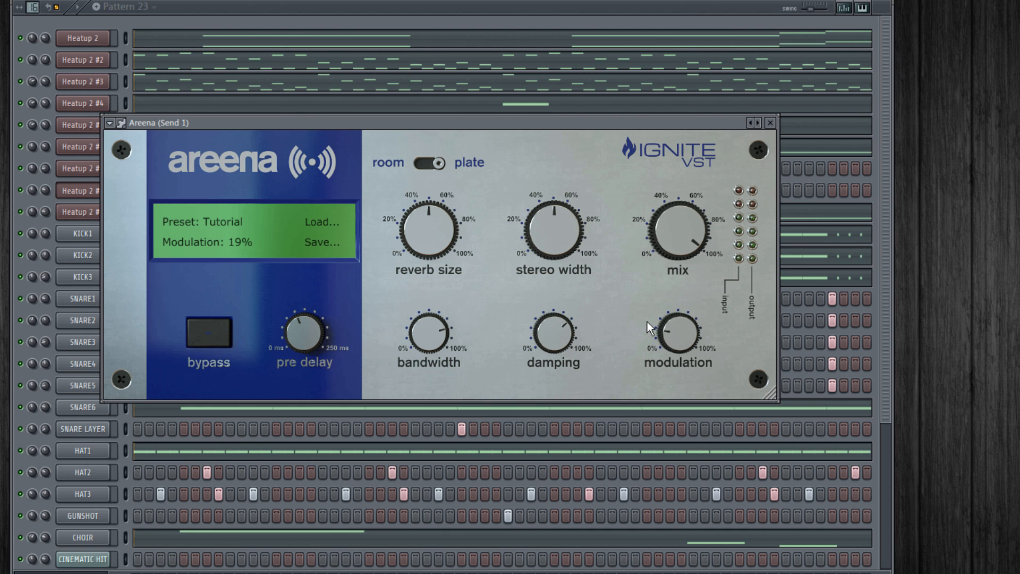
Enlarge the Areena reverb window on Send 1, play Pattern 23 while examining its plate settings, and close the plugin
{"action": "mouse_move", "coordinate": [780, 404]}
{"action": "left_mouse_down"}
{"action": "mouse_move", "coordinate": [770, 384]}
{"action": "mouse_move", "coordinate": [616, 375]}
{"action": "mouse_move", "coordinate": [1009, 536]}
{"action": "mouse_move", "coordinate": [769, 418]}
{"action": "mouse_move", "coordinate": [779, 399]}
{"action": "left_mouse_up"}
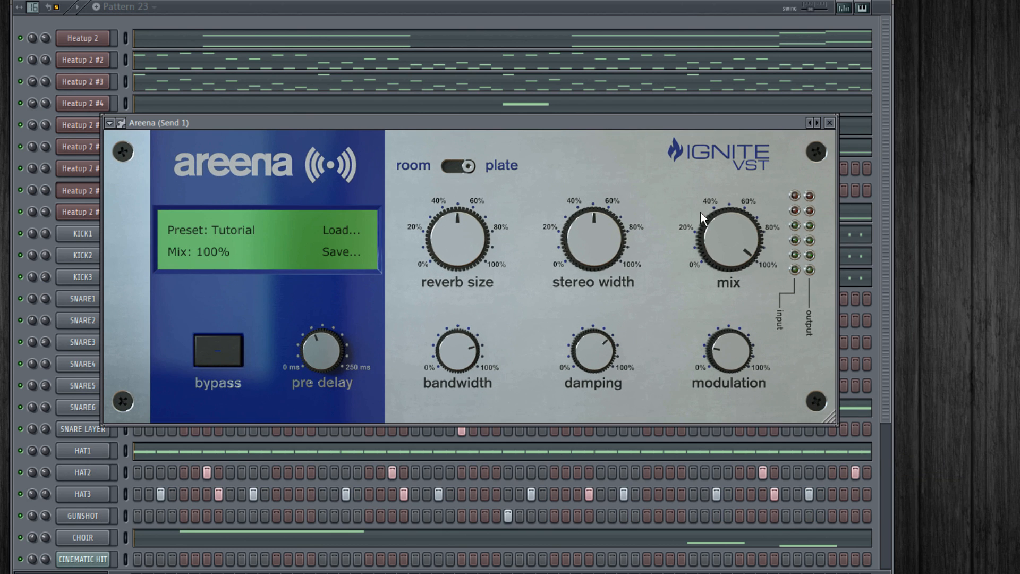
{"action": "left_click_drag", "start_coordinate": [567, 120], "coordinate": [587, 98]}
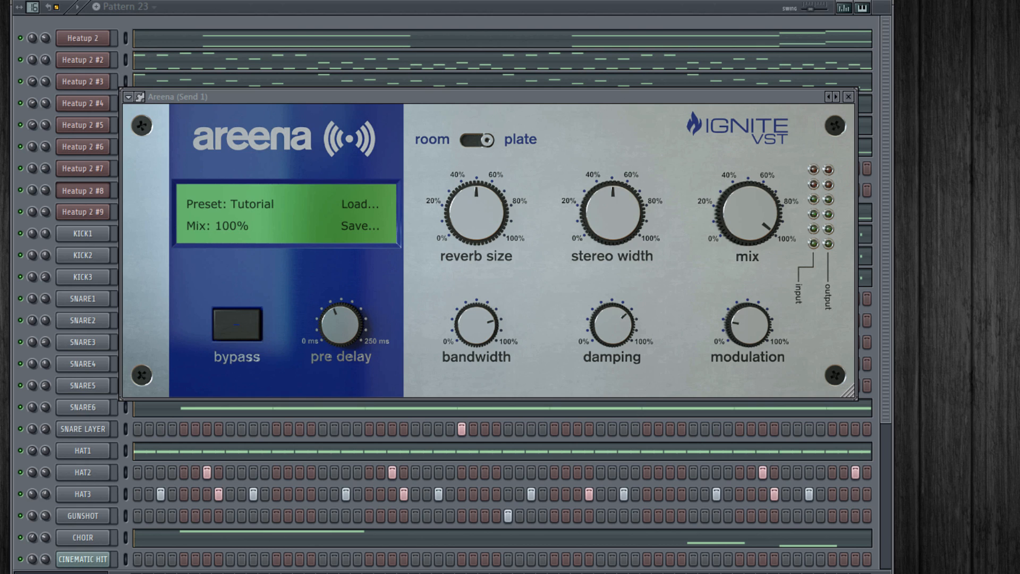
{"action": "left_click", "coordinate": [438, 2]}
{"action": "key", "text": "space"}
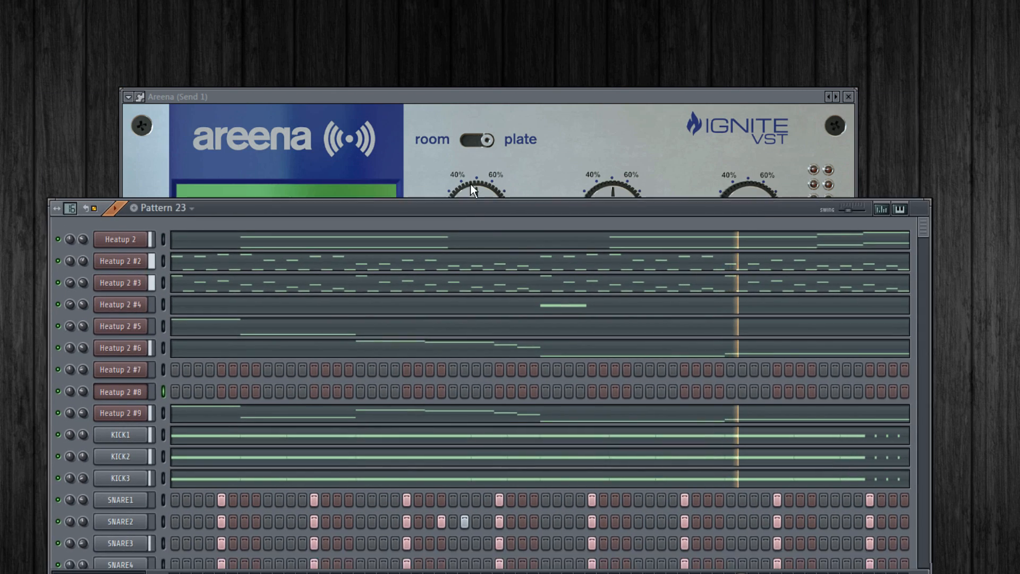
{"action": "left_click_drag", "start_coordinate": [470, 193], "coordinate": [466, 152]}
{"action": "left_click", "coordinate": [525, 93]}
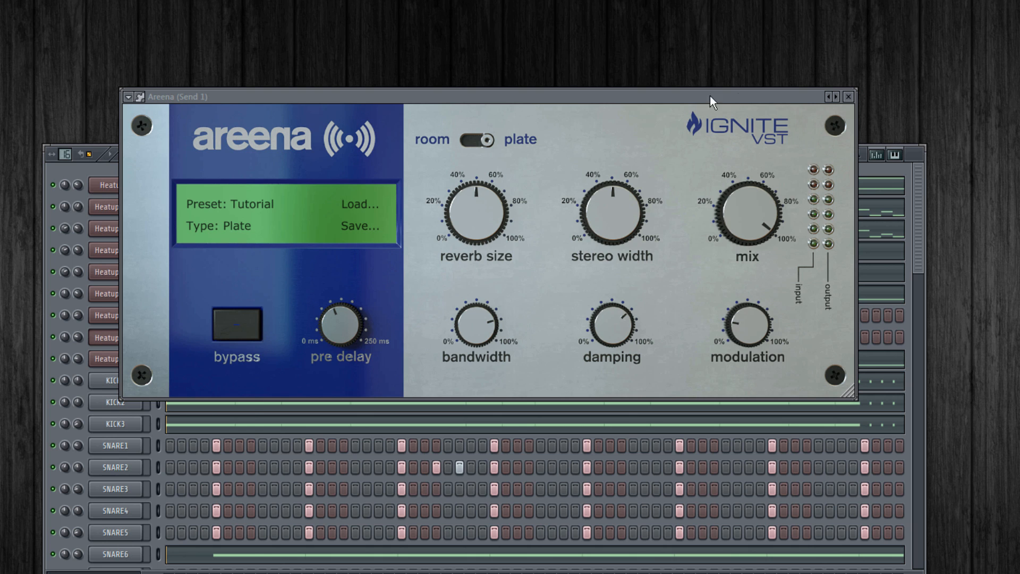
{"action": "left_click", "coordinate": [848, 97]}
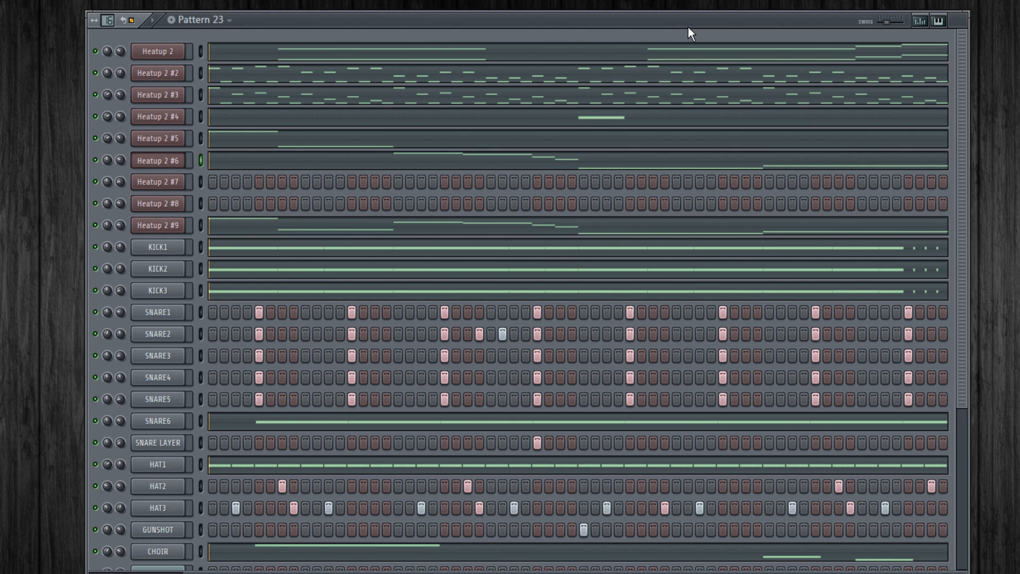
Open the Heatup 2 #6 instrument and look at its expansion selection
{"action": "left_click", "coordinate": [156, 162]}
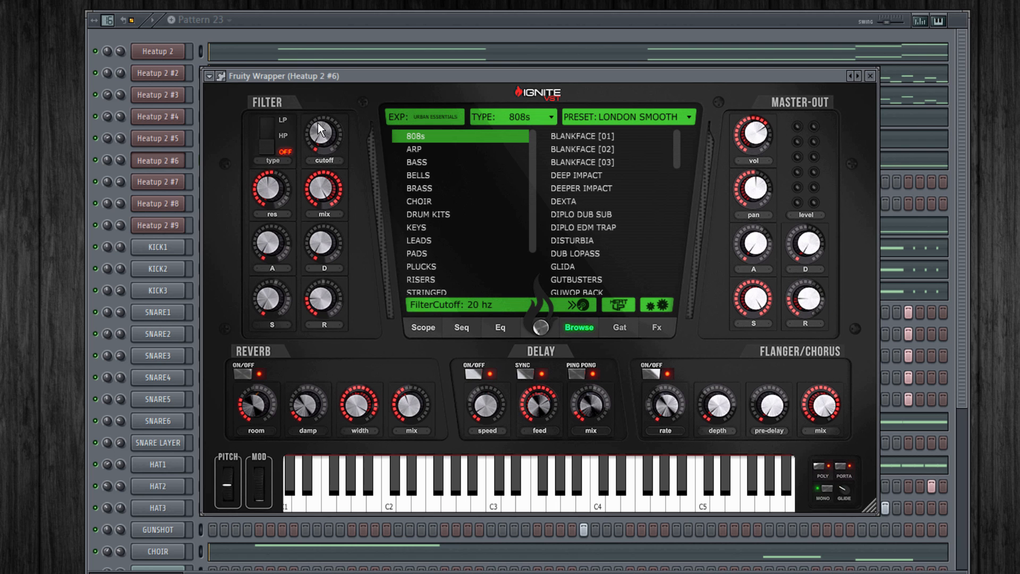
{"action": "left_click", "coordinate": [426, 111]}
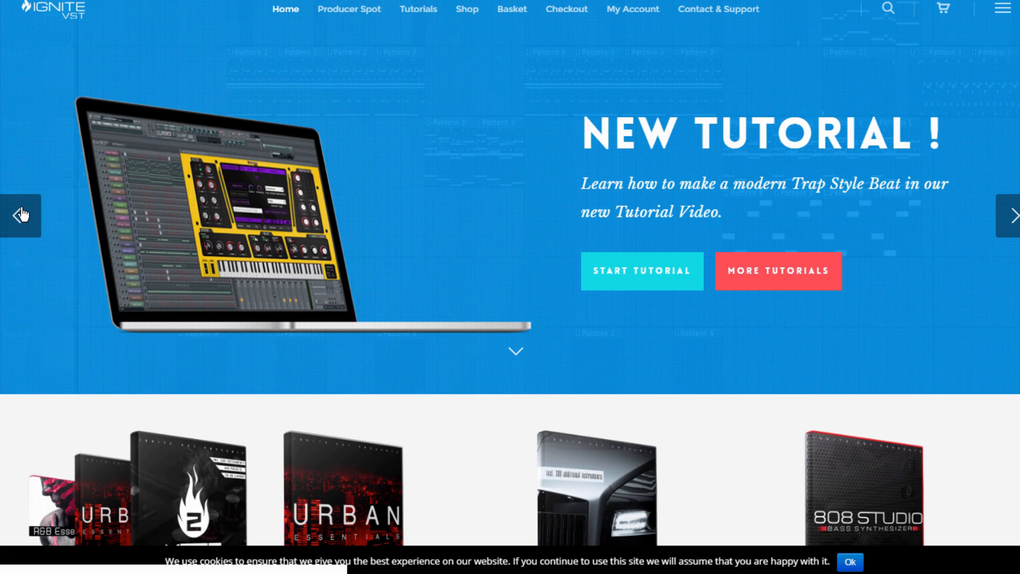
Switch to the Ignite VST website in the browser and go back through the homepage slides to Heat Up 2
{"action": "left_click", "coordinate": [21, 214]}
{"action": "left_click", "coordinate": [23, 217]}
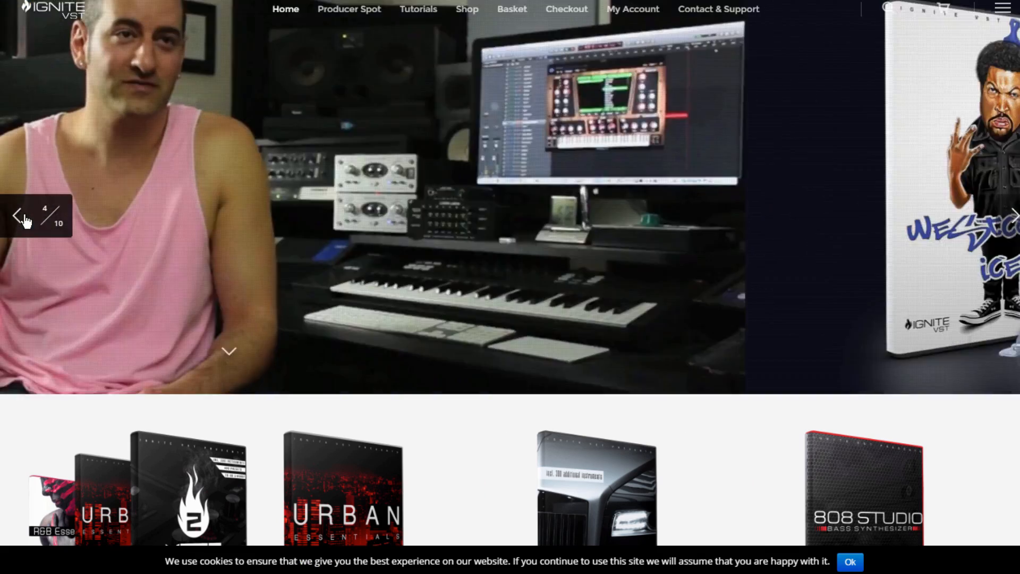
{"action": "left_click", "coordinate": [24, 219]}
{"action": "left_click", "coordinate": [24, 219]}
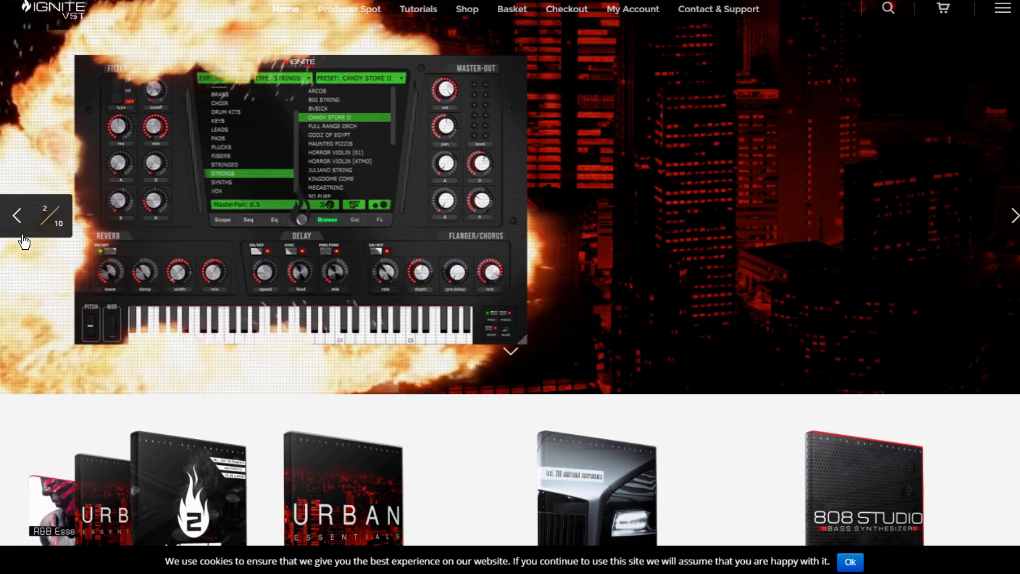
{"action": "left_click", "coordinate": [22, 236]}
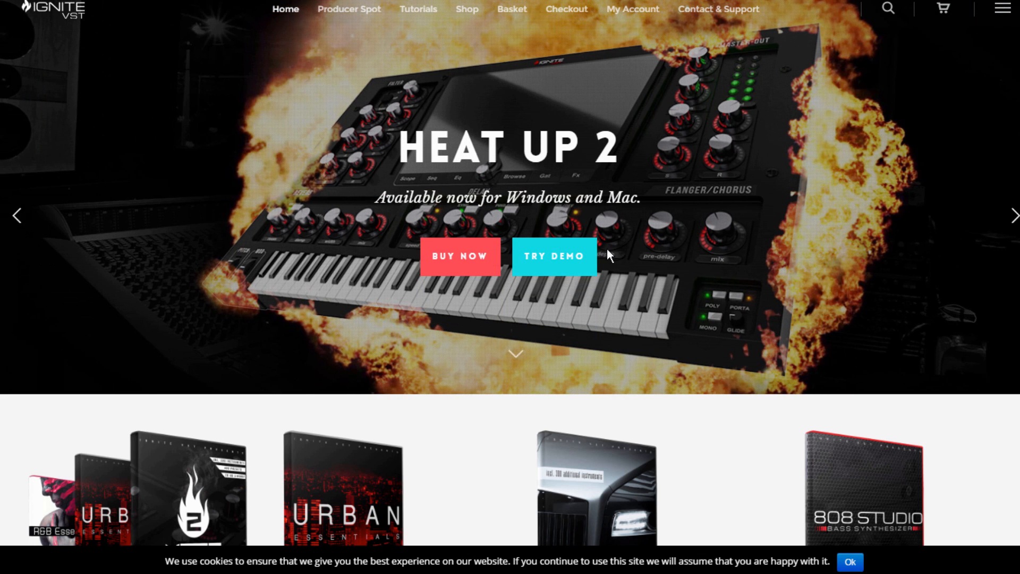
Open the Heat Up 2 demo downloads and examine the Windows PC demo's instrument count and VST versions
{"action": "left_click", "coordinate": [563, 257]}
{"action": "scroll", "coordinate": [653, 244], "scroll_direction": "down", "scroll_amount": 2}
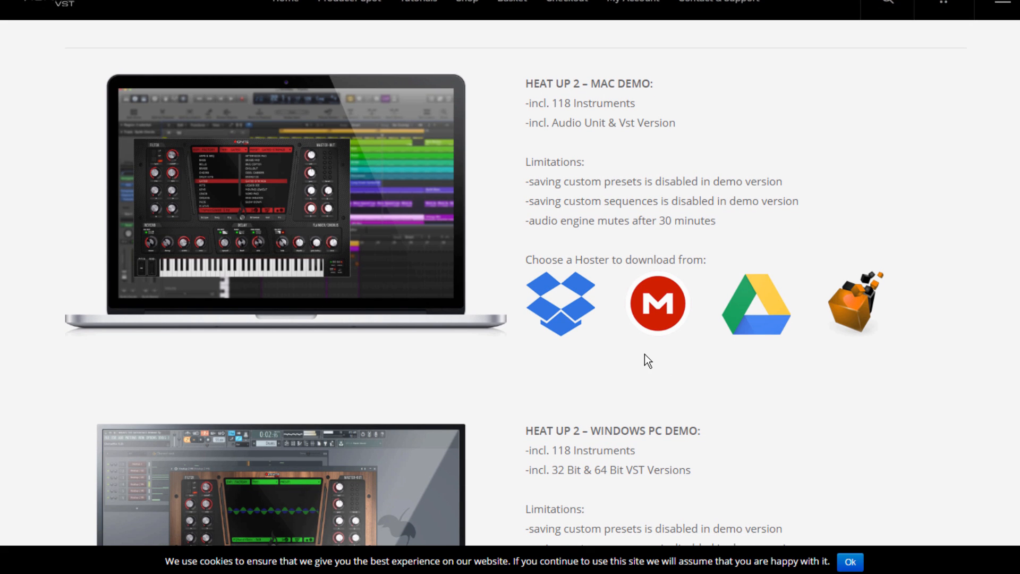
{"action": "scroll", "coordinate": [611, 354], "scroll_direction": "down", "scroll_amount": 5}
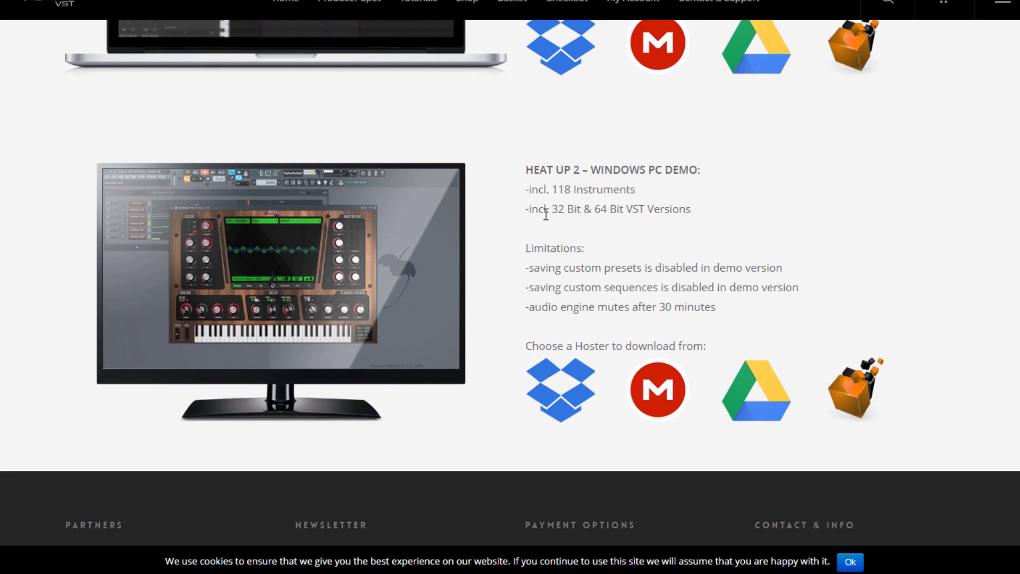
{"action": "left_click_drag", "start_coordinate": [545, 214], "coordinate": [595, 201]}
{"action": "left_click_drag", "start_coordinate": [661, 204], "coordinate": [619, 208]}
{"action": "left_click_drag", "start_coordinate": [591, 207], "coordinate": [610, 208]}
{"action": "left_click", "coordinate": [553, 199]}
{"action": "left_click_drag", "start_coordinate": [544, 190], "coordinate": [605, 190]}
{"action": "left_click", "coordinate": [605, 189]}
{"action": "left_click_drag", "start_coordinate": [545, 186], "coordinate": [593, 190]}
{"action": "left_click", "coordinate": [640, 196]}
Examine the included plugin formats of the Heat Up 2 Mac demo
{"action": "scroll", "coordinate": [676, 241], "scroll_direction": "up", "scroll_amount": 5}
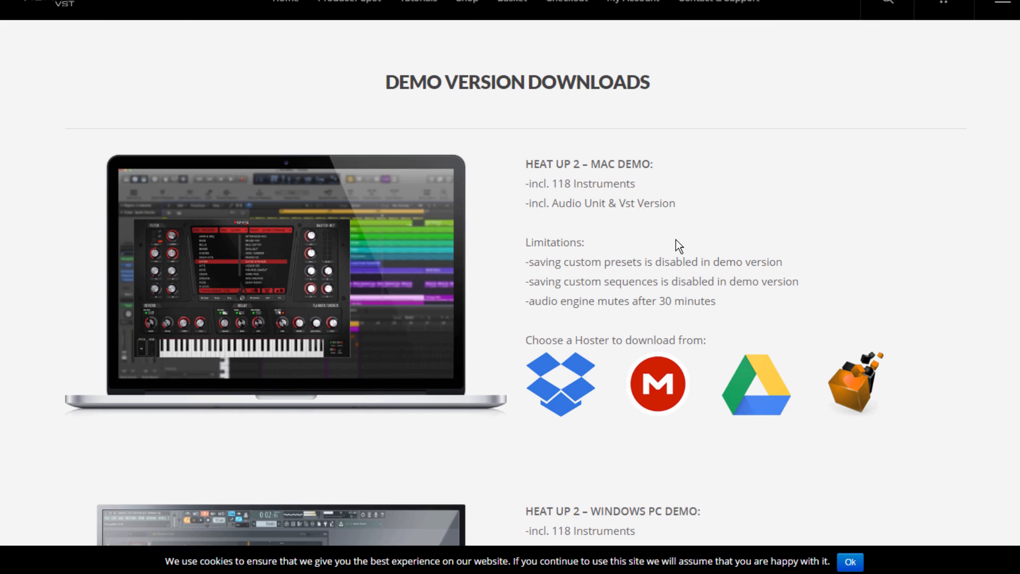
{"action": "left_click_drag", "start_coordinate": [557, 210], "coordinate": [599, 209]}
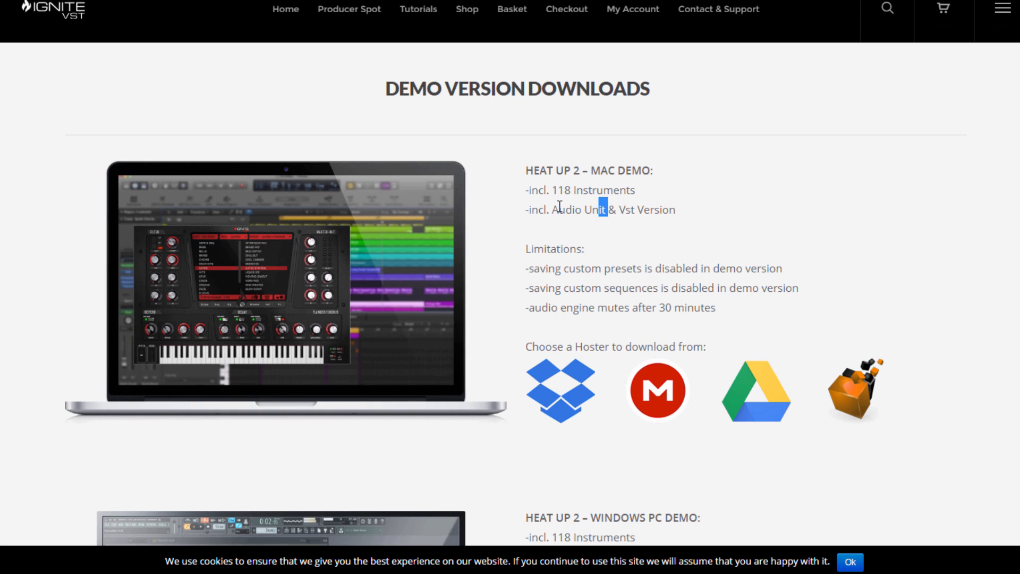
{"action": "left_click", "coordinate": [598, 205]}
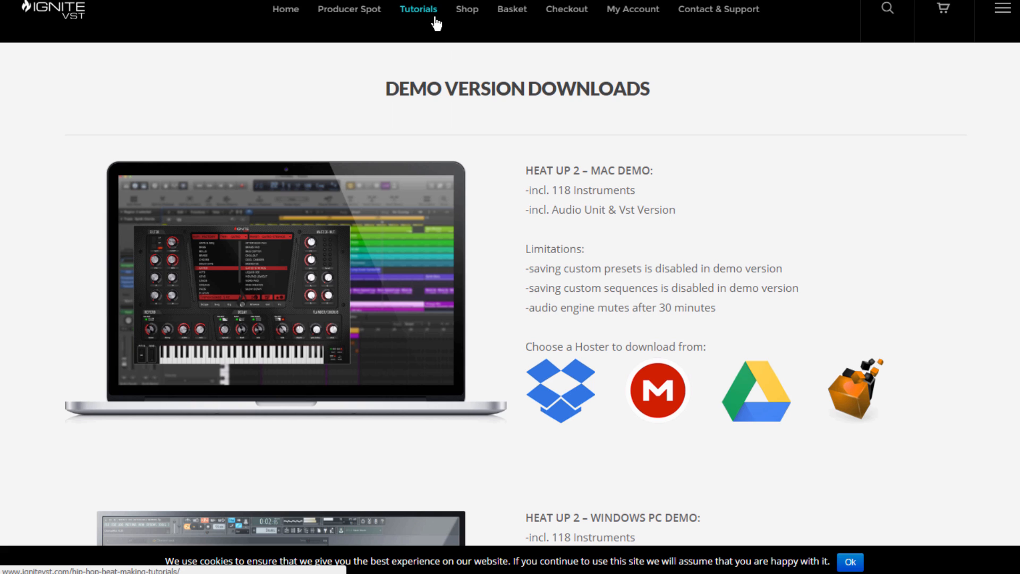
Open the website's beatmaking tutorials page and look over the Episode 8 Urban Trap Beat entry
{"action": "left_click", "coordinate": [418, 9]}
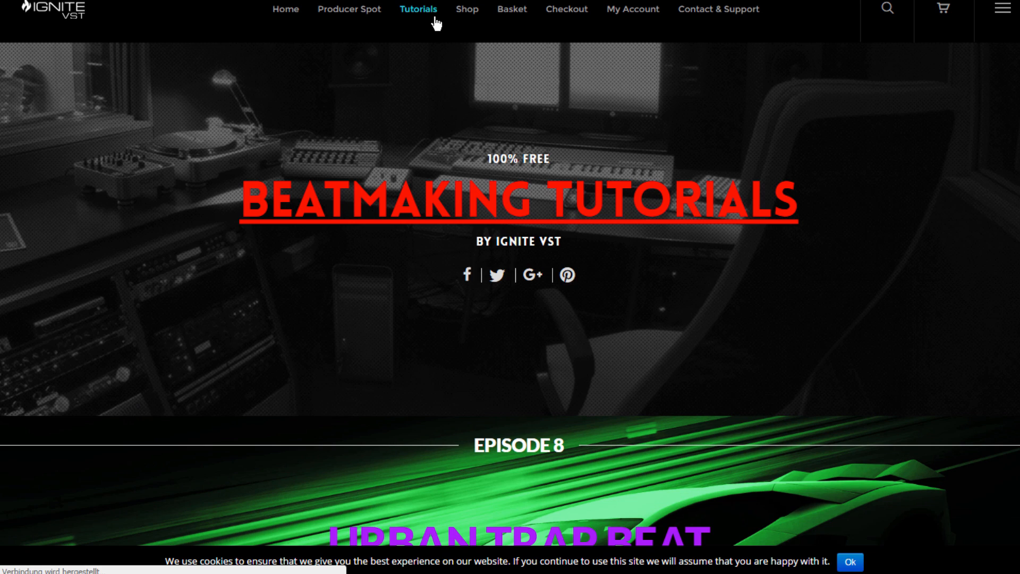
{"action": "scroll", "coordinate": [847, 181], "scroll_direction": "down", "scroll_amount": 2}
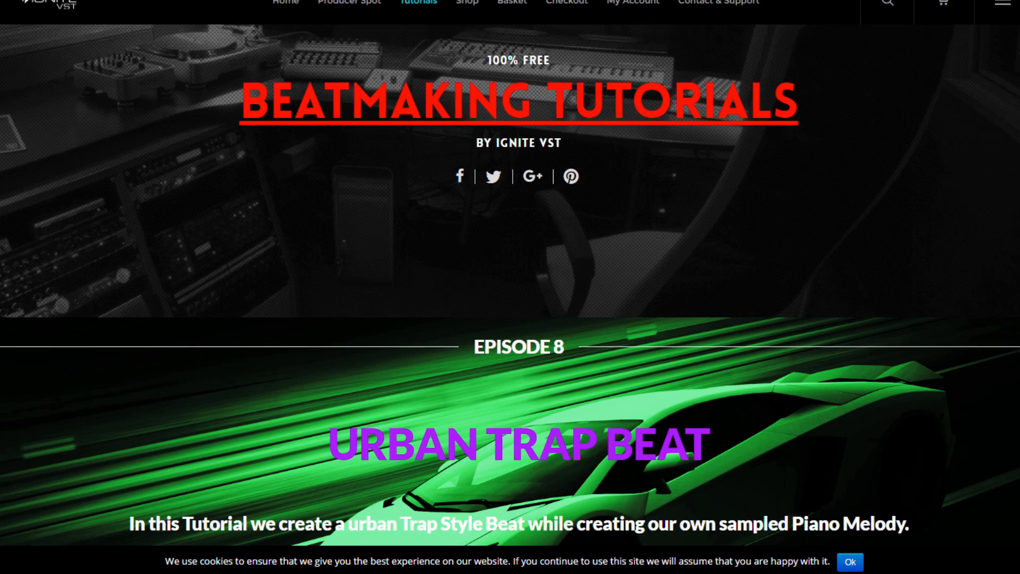
{"action": "scroll", "coordinate": [510, 287], "scroll_direction": "down", "scroll_amount": 2}
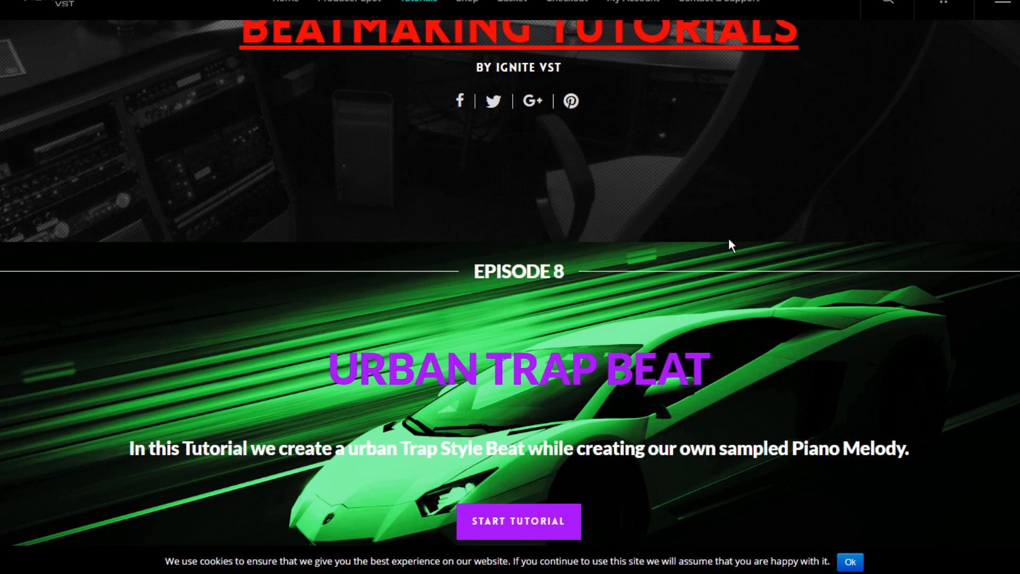
{"action": "scroll", "coordinate": [729, 242], "scroll_direction": "down", "scroll_amount": 2}
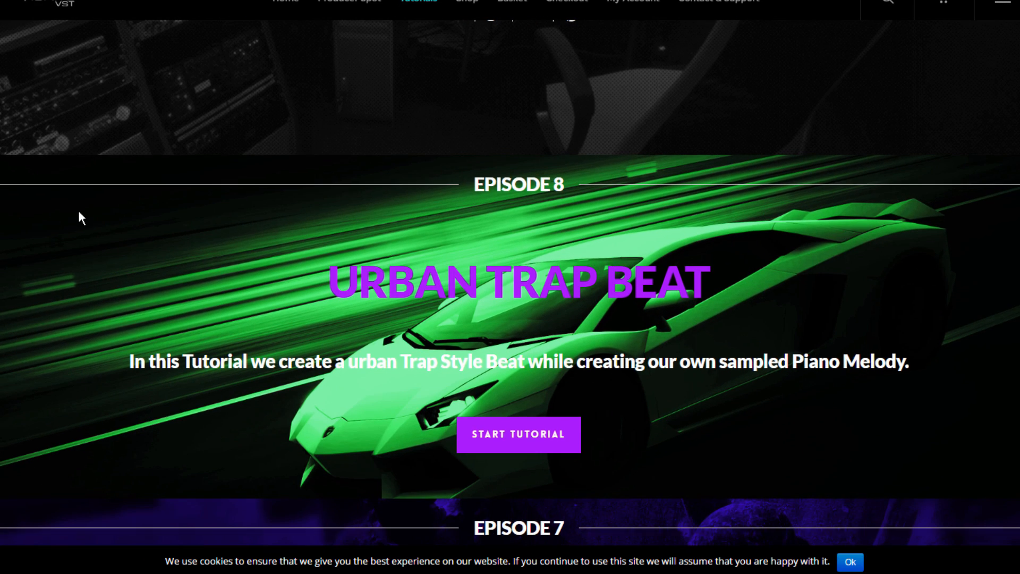
{"action": "scroll", "coordinate": [758, 199], "scroll_direction": "up", "scroll_amount": 2}
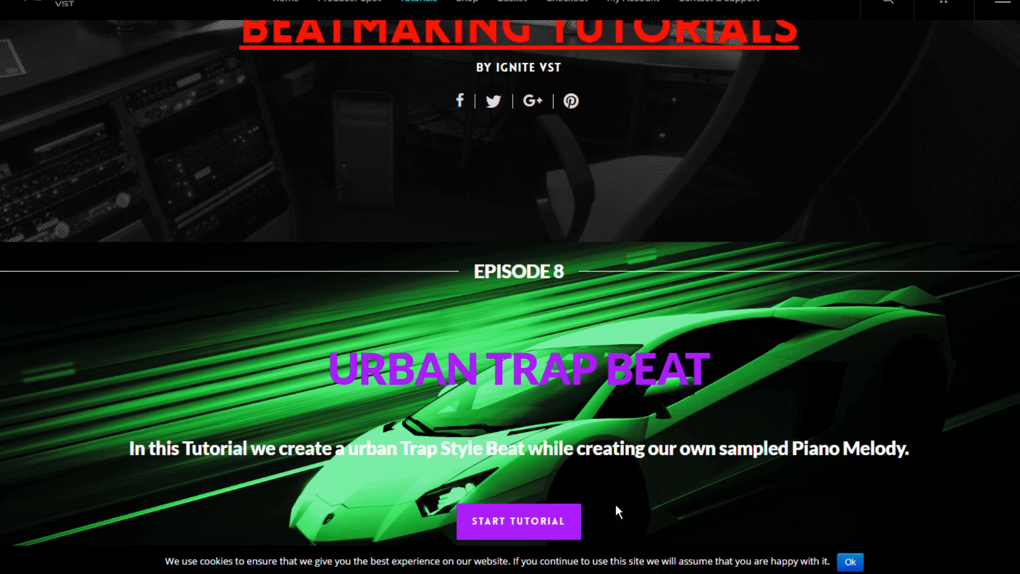